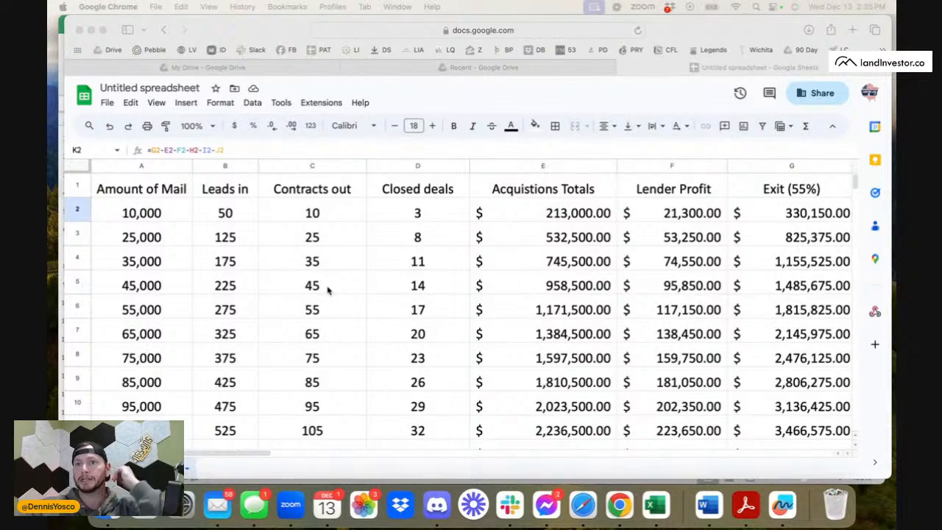
Look over the mail projection table's rows and columns, from amount of mail to the exit and profit figures.
scroll(295, 310, "down", 3)
scroll(295, 309, "down", 6)
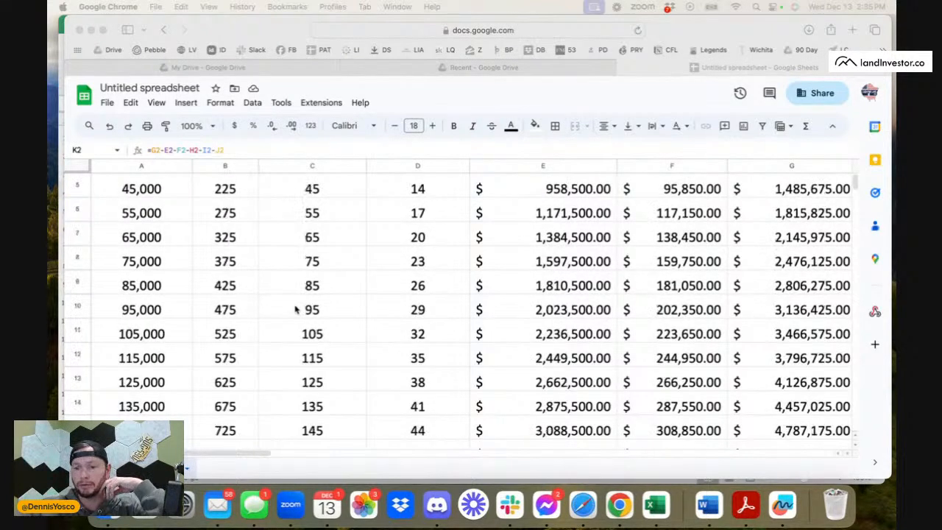
scroll(292, 315, "right", 3)
scroll(293, 314, "right", 10)
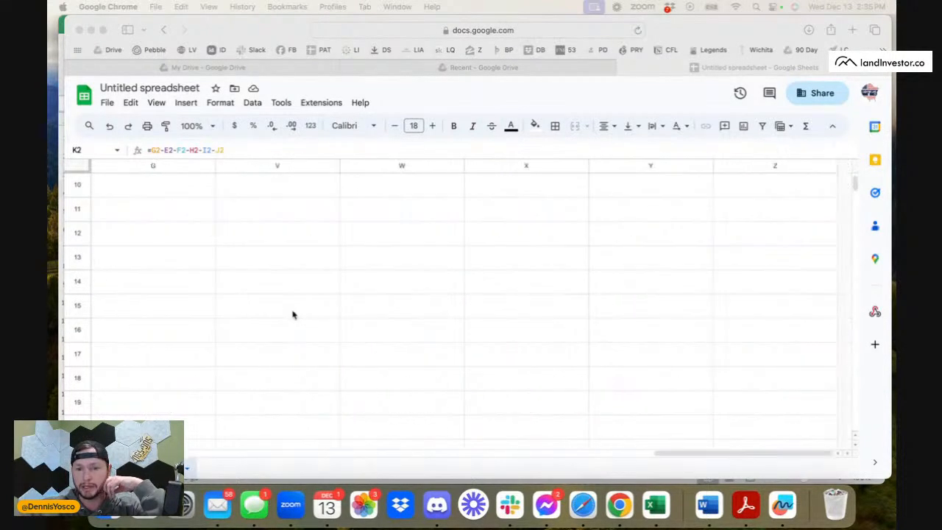
scroll(292, 314, "left", 12)
scroll(292, 314, "up", 2)
scroll(292, 314, "up", 1)
scroll(292, 315, "left", 2)
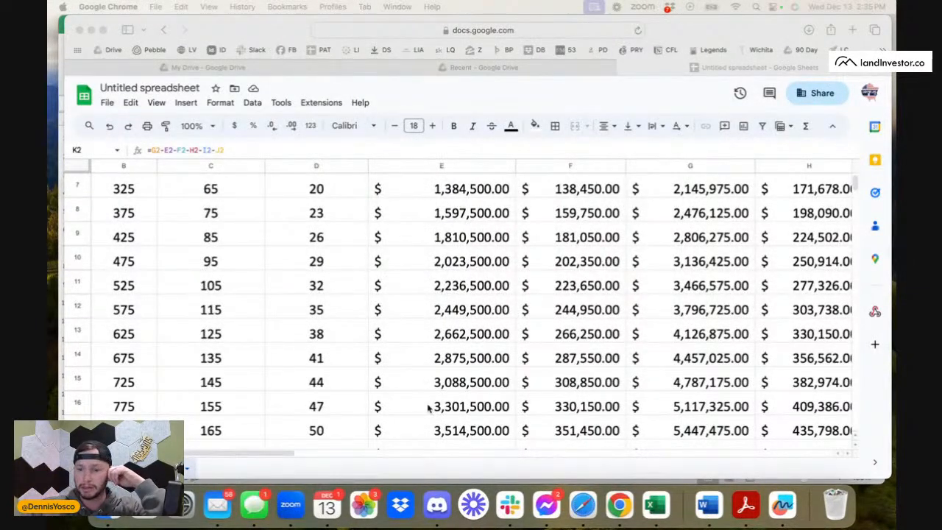
scroll(107, 189, "up", 6)
scroll(108, 189, "left", 1)
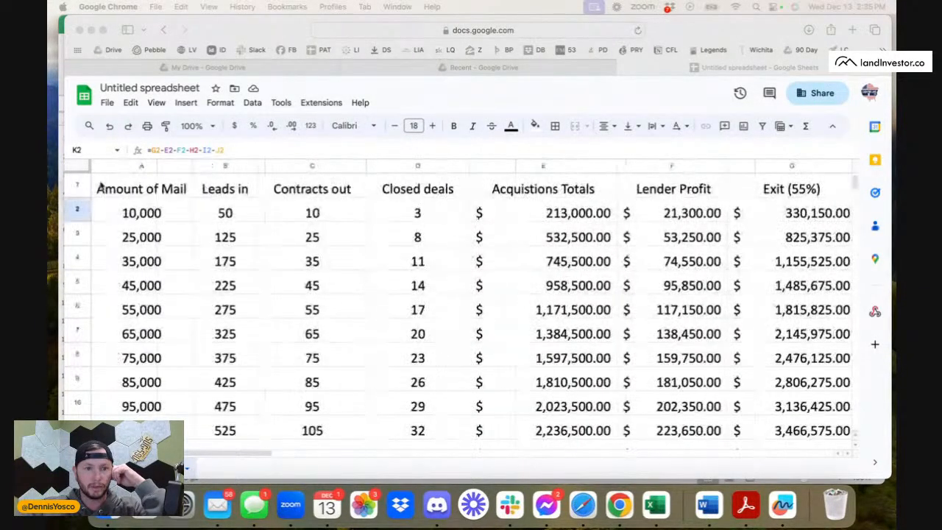
Set the font size of the entire sheet to 14 and narrow all columns to one equal width.
left_click(77, 164)
left_click(87, 166)
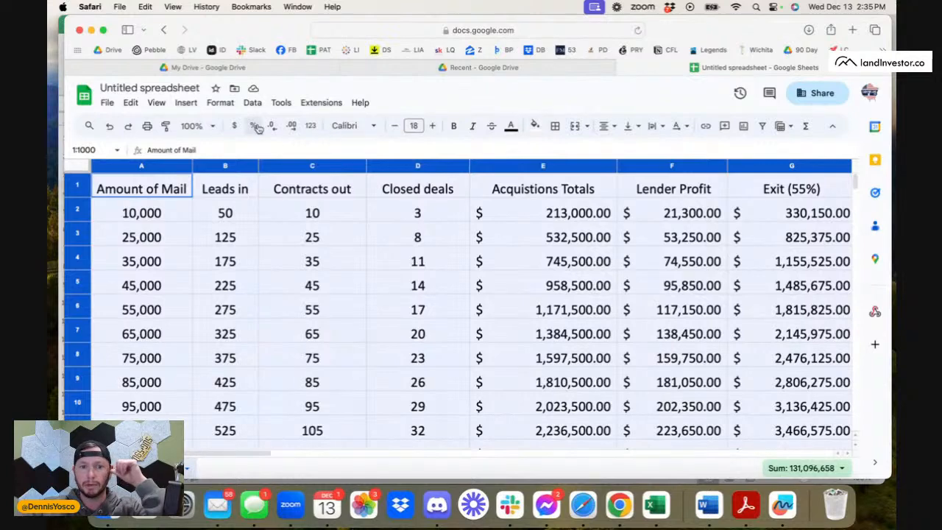
left_click(396, 127)
left_click(396, 127)
left_click(396, 127)
left_click(396, 127)
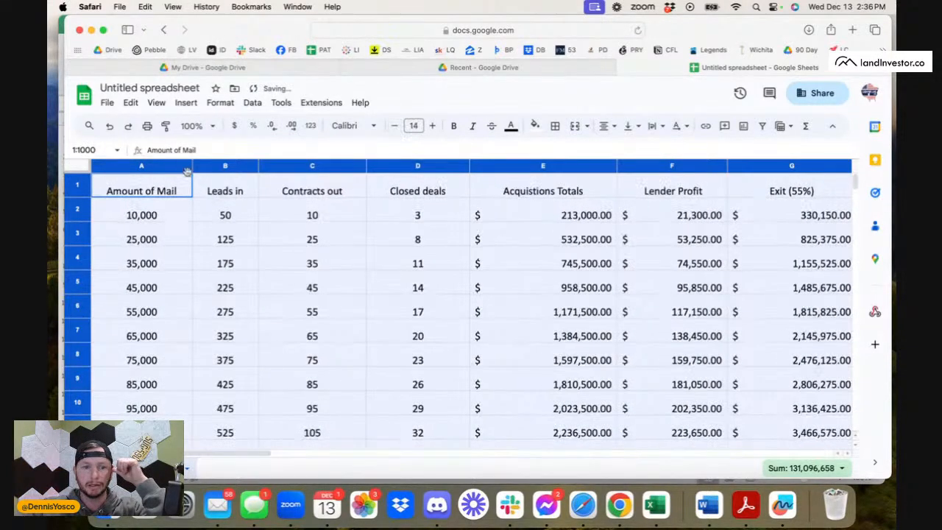
left_click_drag(194, 166, 178, 168)
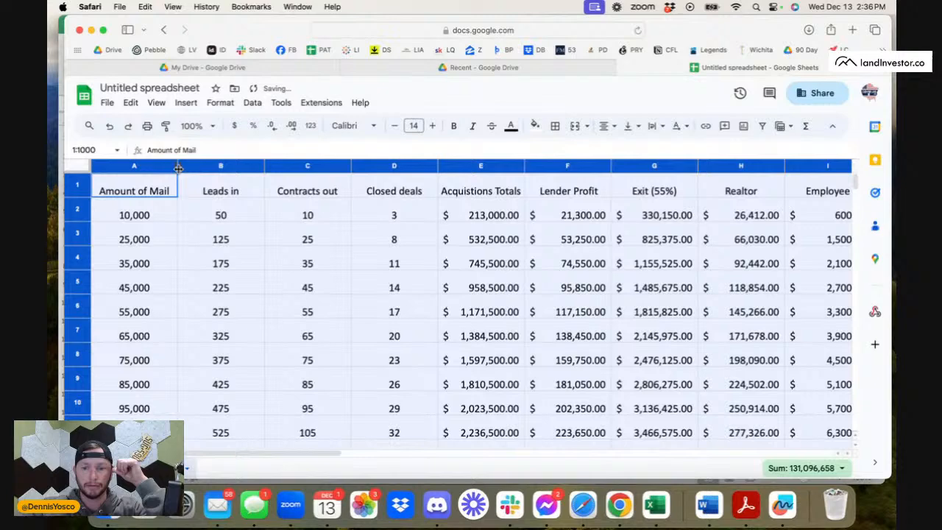
left_click(526, 272)
Freeze the header row of the sheet so only row 1 stays fixed while scrolling.
scroll(502, 387, "down", 3)
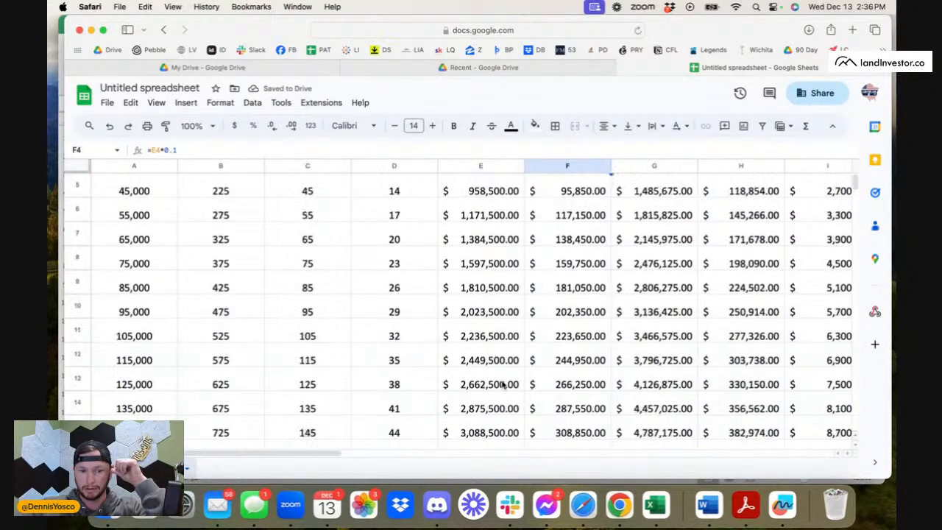
scroll(503, 386, "right", 2)
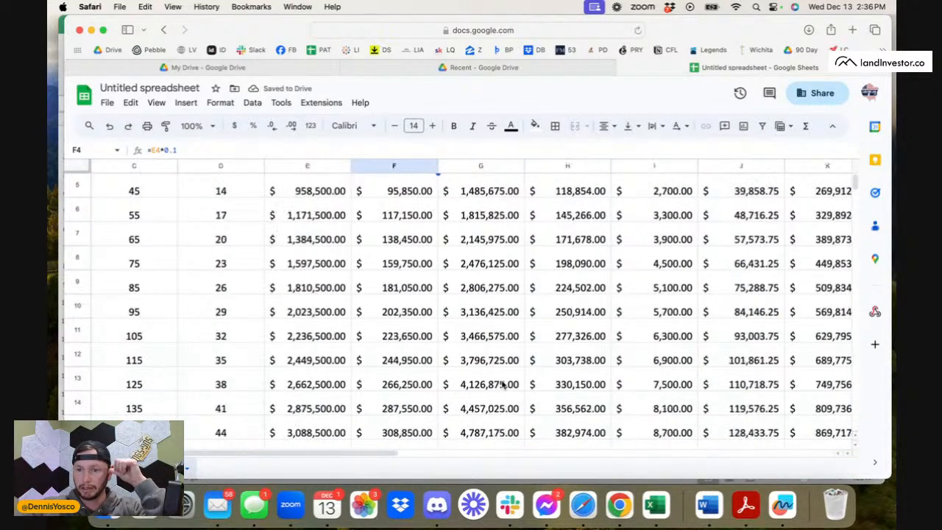
scroll(503, 387, "up", 1)
scroll(503, 386, "right", 2)
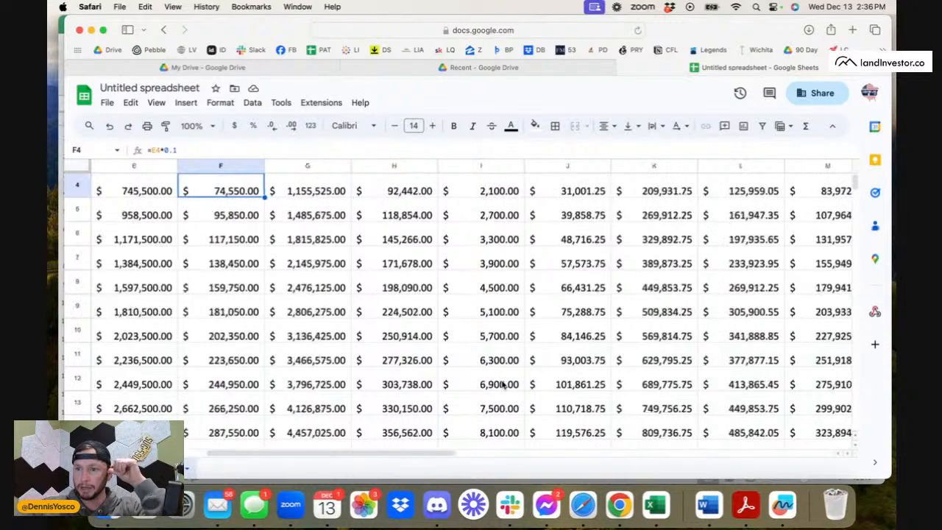
scroll(502, 386, "up", 3)
left_click(79, 184)
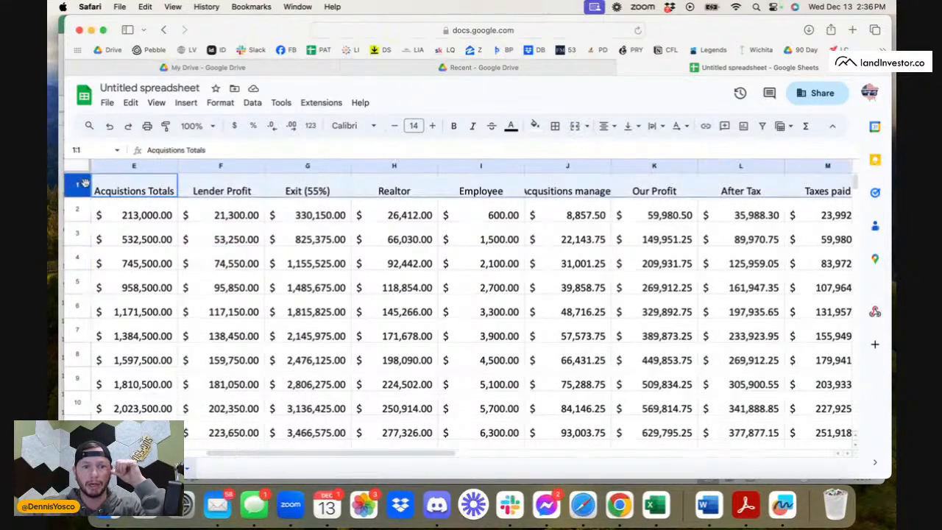
left_click(254, 102)
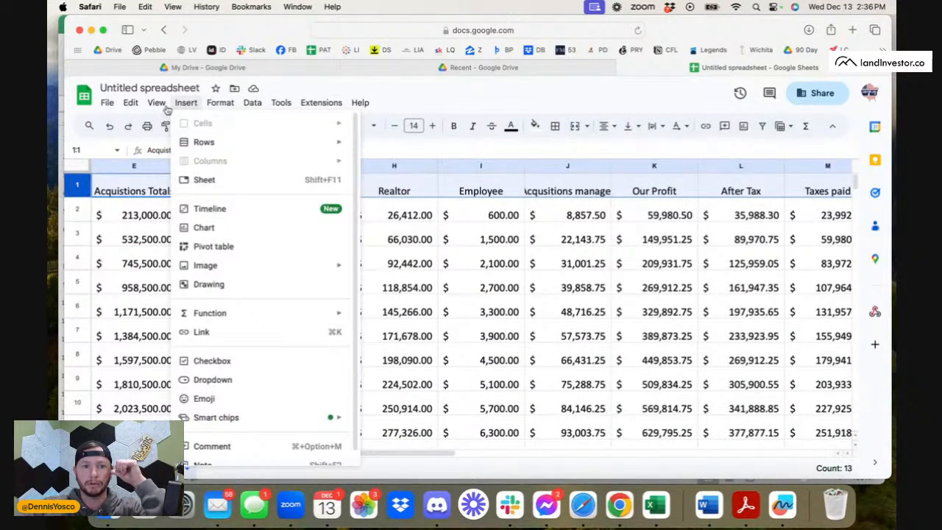
mouse_move(156, 103)
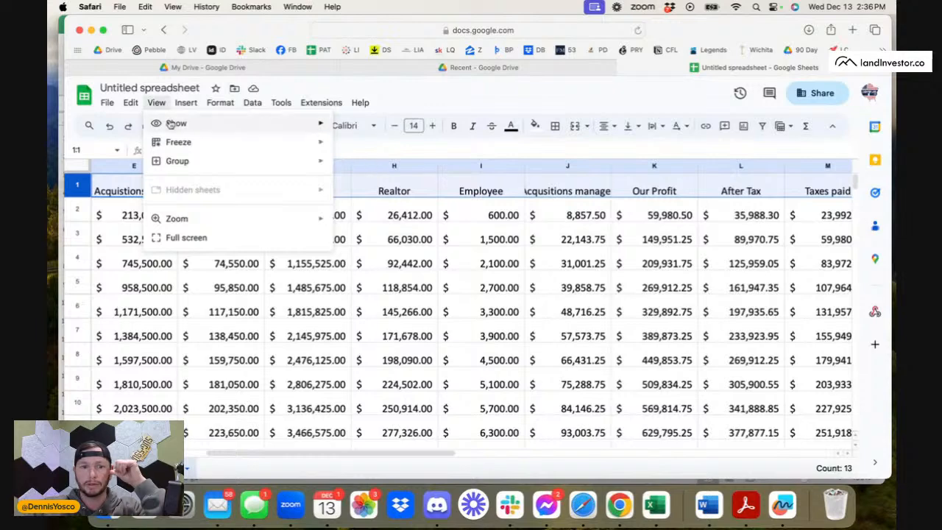
mouse_move(178, 142)
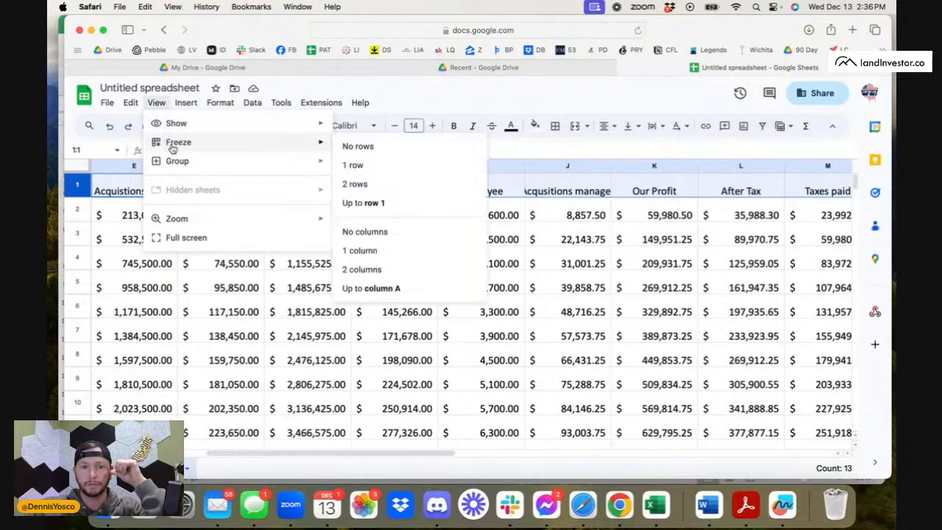
left_click(349, 164)
left_click(388, 267)
Widen the Acqusitions manager column so its full header fits.
scroll(528, 301, "right", 5)
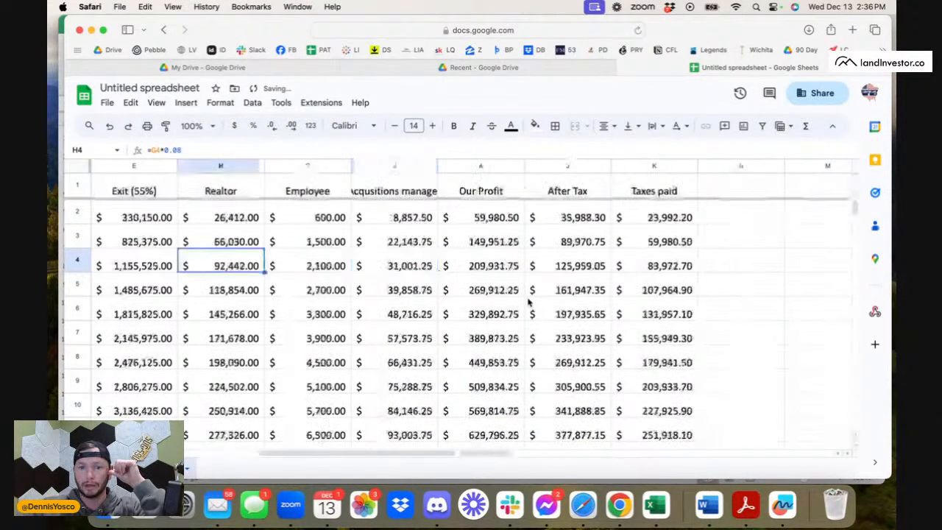
left_click_drag(439, 165, 459, 163)
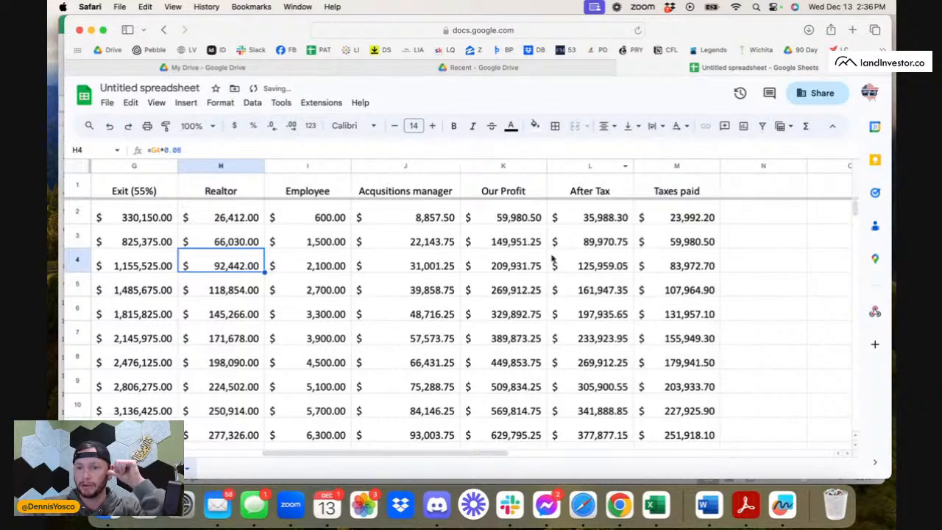
Examine the Our Profit figure in row 18 and that row's other figures, and return to the start of the table.
scroll(518, 361, "down", 5)
scroll(519, 360, "down", 3)
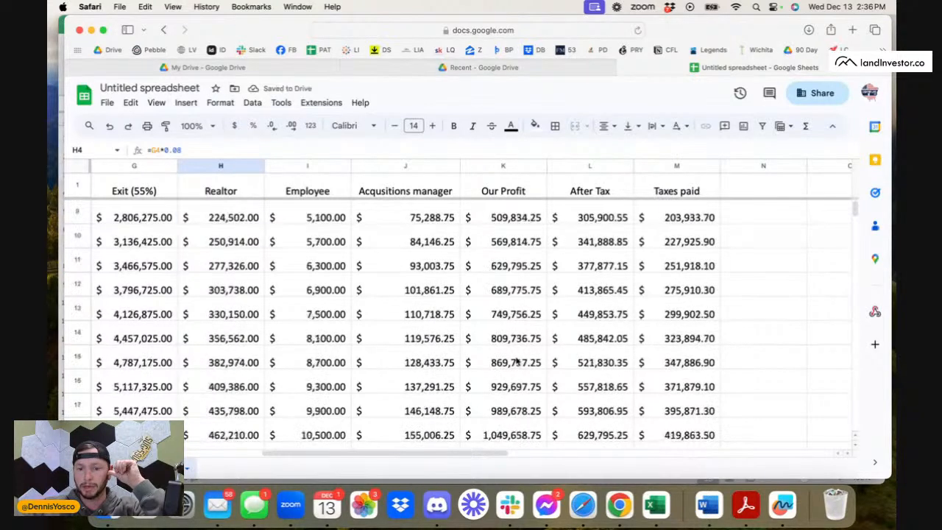
left_click(508, 406)
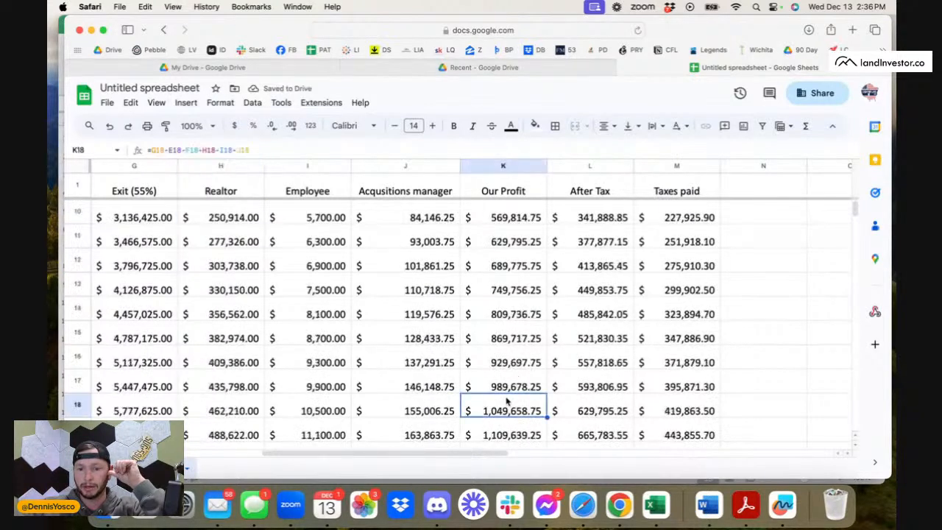
left_click(77, 405)
scroll(184, 408, "left", 6)
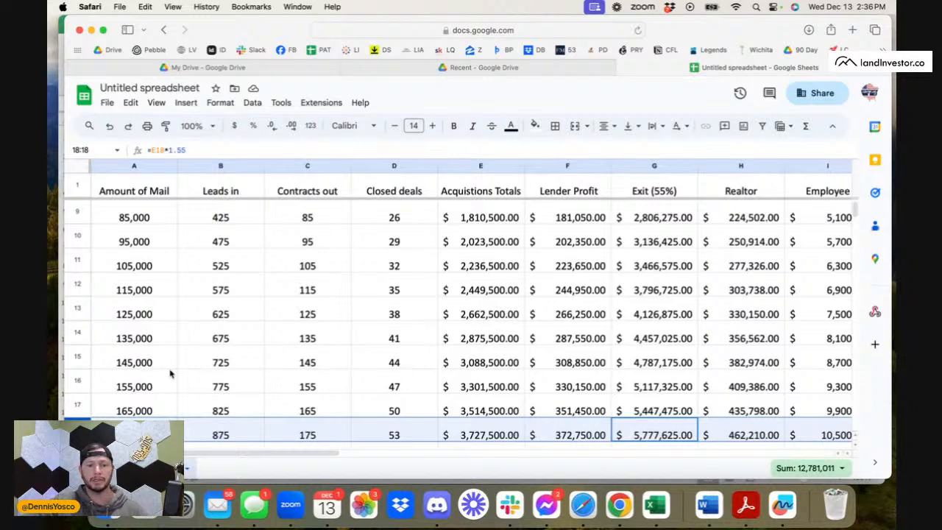
scroll(170, 374, "up", 2)
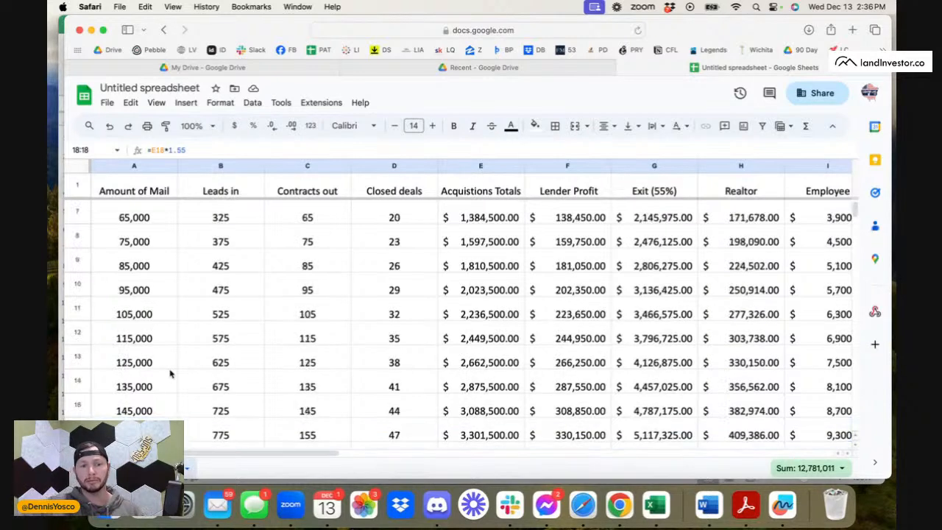
scroll(170, 374, "up", 1)
scroll(170, 373, "up", 4)
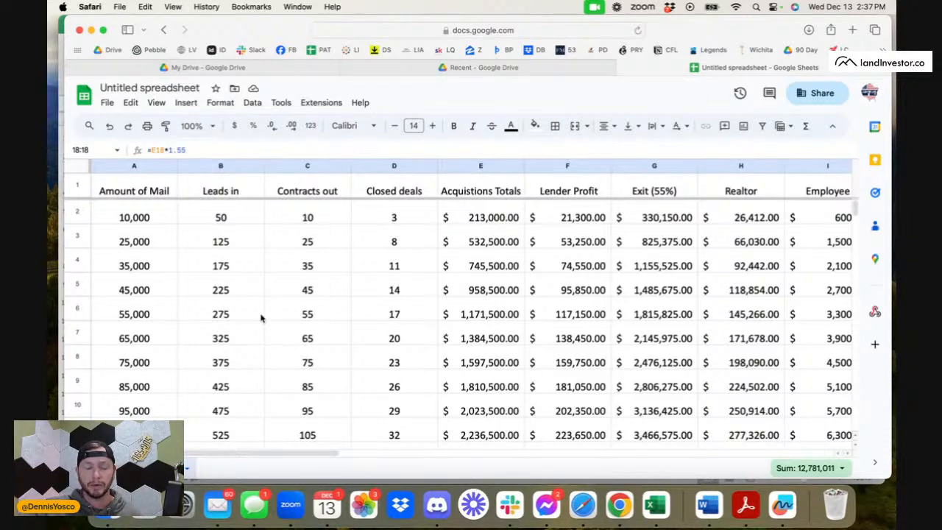
Increase the font size of the 10,000-mail row slightly.
left_click(141, 224)
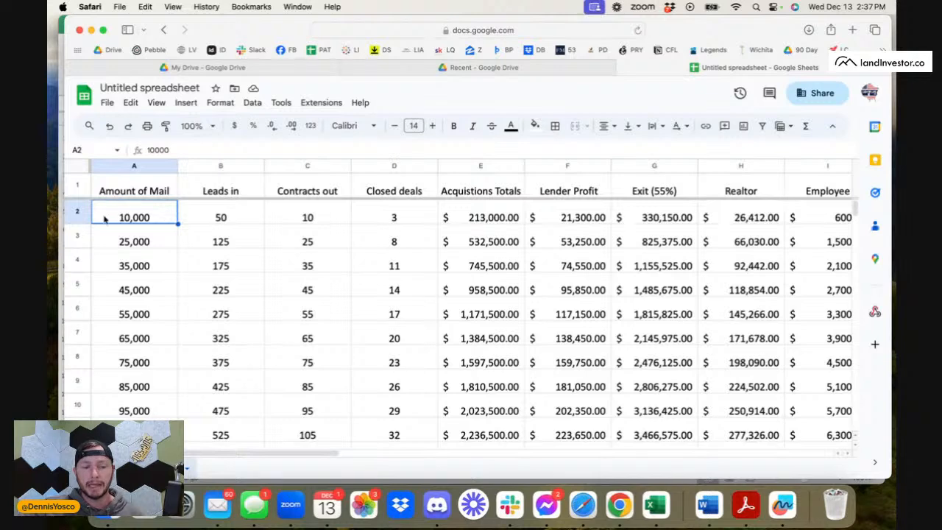
left_click(77, 211)
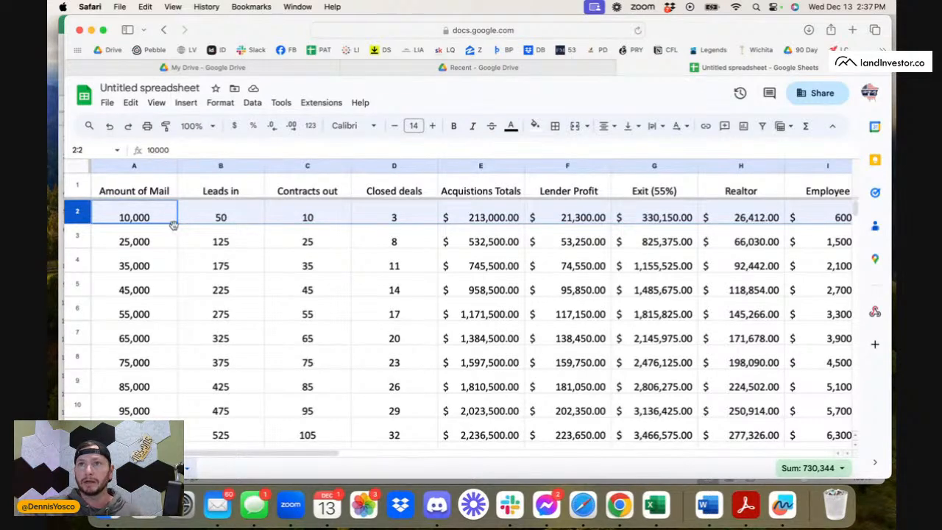
left_click(431, 126)
left_click(431, 126)
left_click(106, 266)
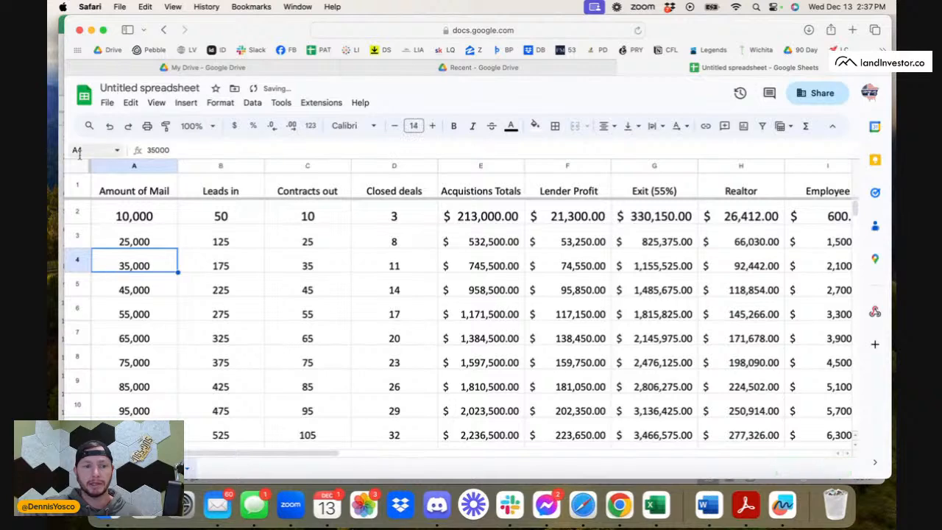
Set the font size of the entire sheet to 21 and widen all columns equally to fit the larger text.
left_click(83, 166)
left_click(432, 126)
left_click(432, 126)
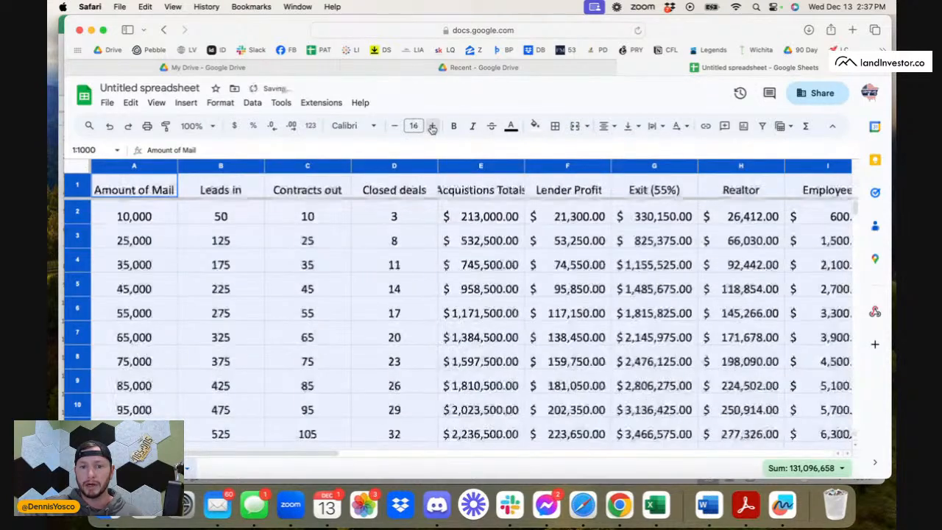
left_click(432, 125)
left_click(432, 126)
left_click(432, 126)
left_click(432, 126)
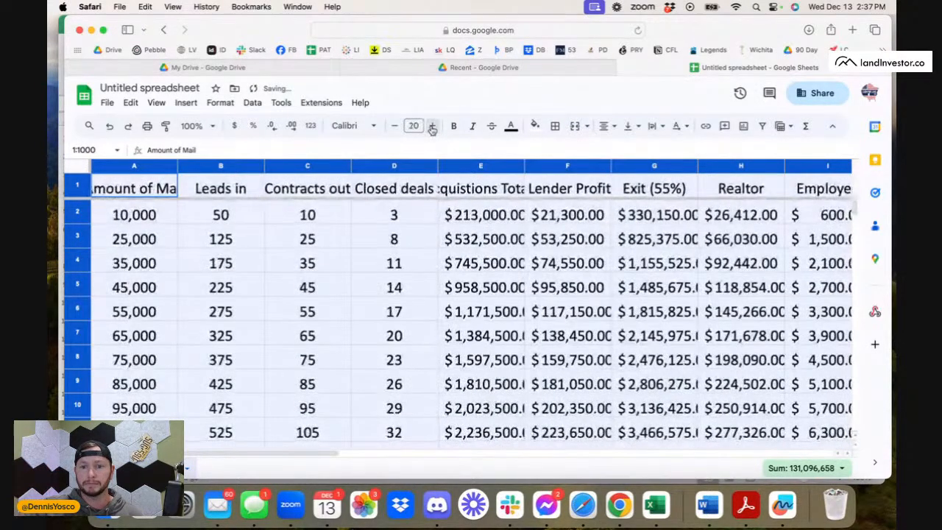
left_click(432, 126)
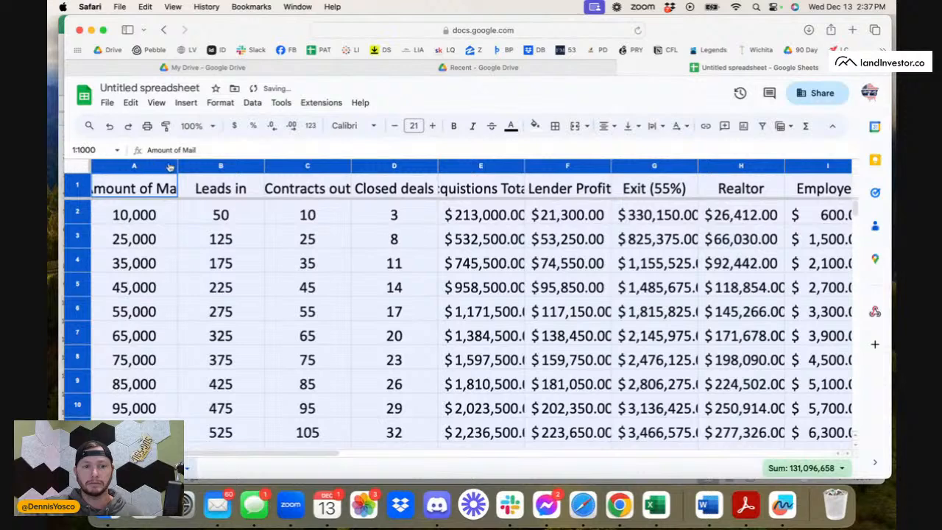
left_click_drag(178, 167, 236, 169)
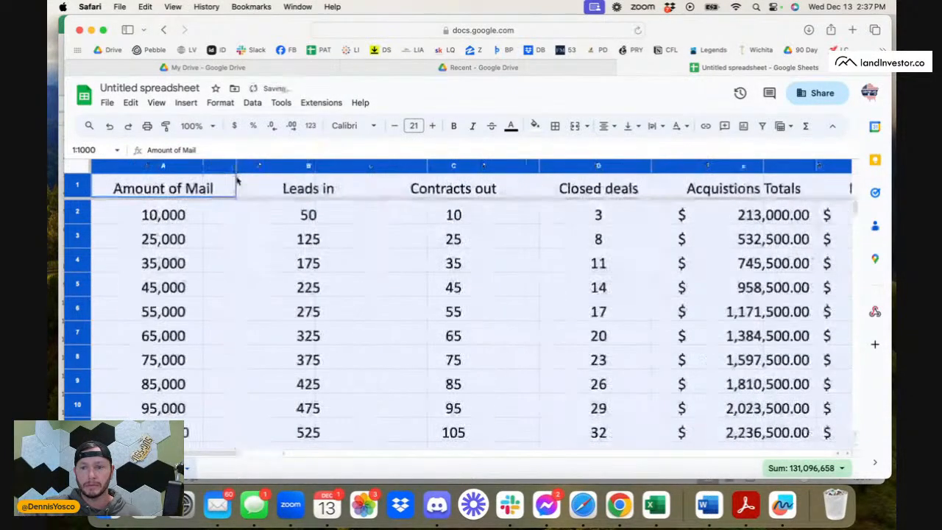
left_click(270, 259)
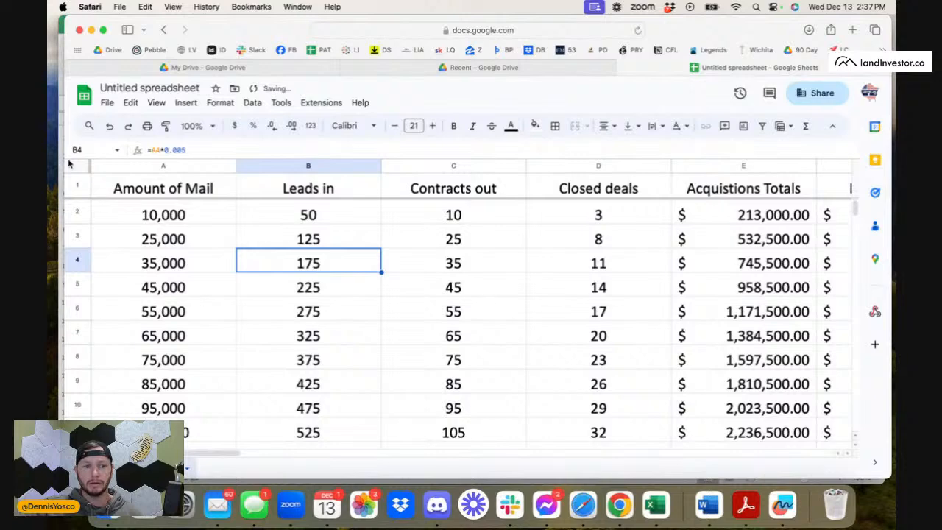
Raise the font size of the entire sheet to 25.
left_click(74, 166)
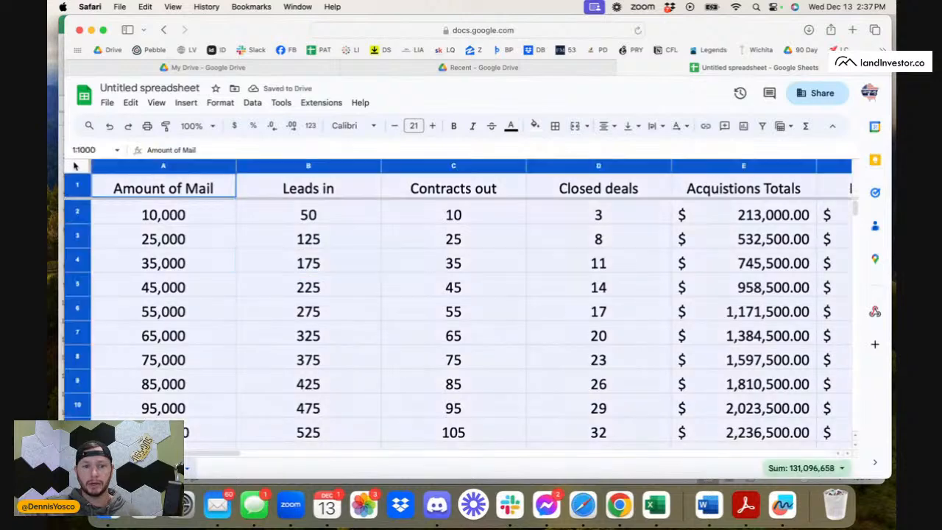
left_click(432, 126)
left_click(433, 126)
left_click(433, 126)
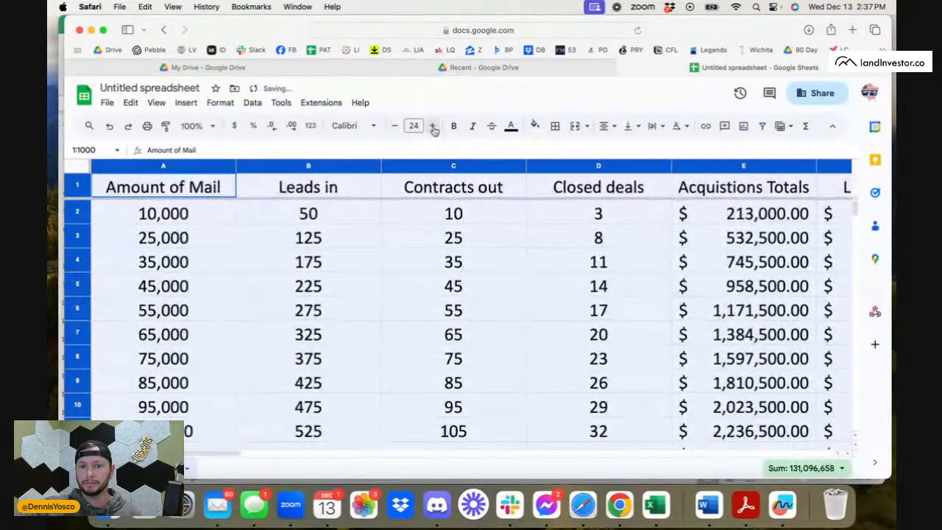
left_click(433, 126)
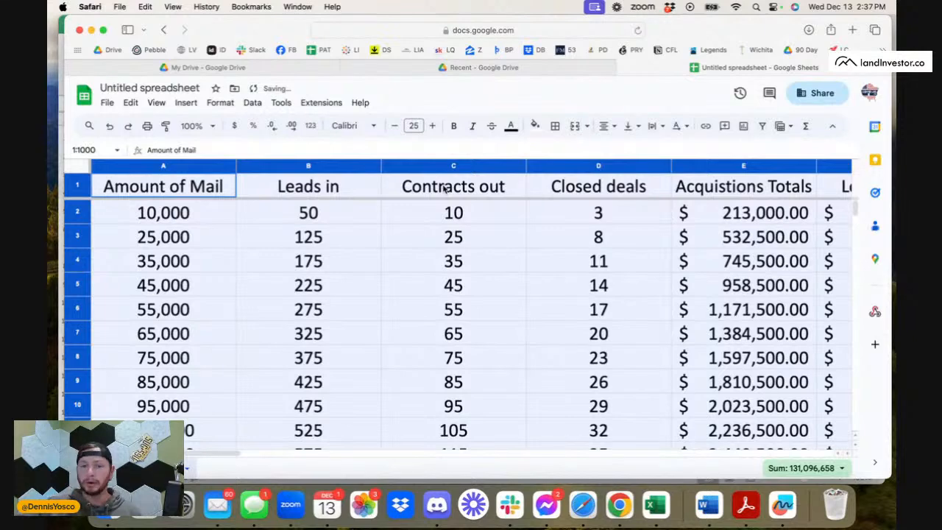
left_click(379, 314)
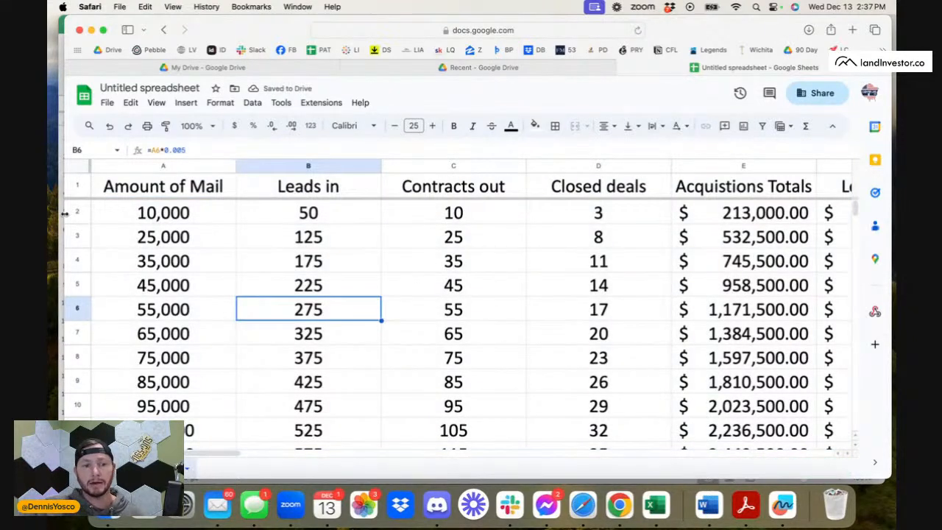
Select the 10,000-mail row and look across its leads, contracts, closed deals and lender profit figures.
left_click(89, 211)
scroll(258, 228, "right", 5)
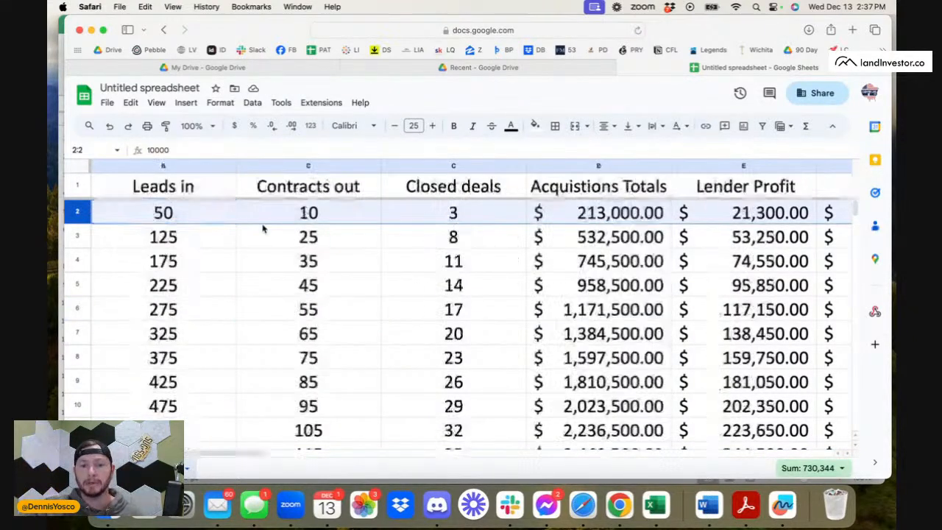
scroll(249, 229, "left", 5)
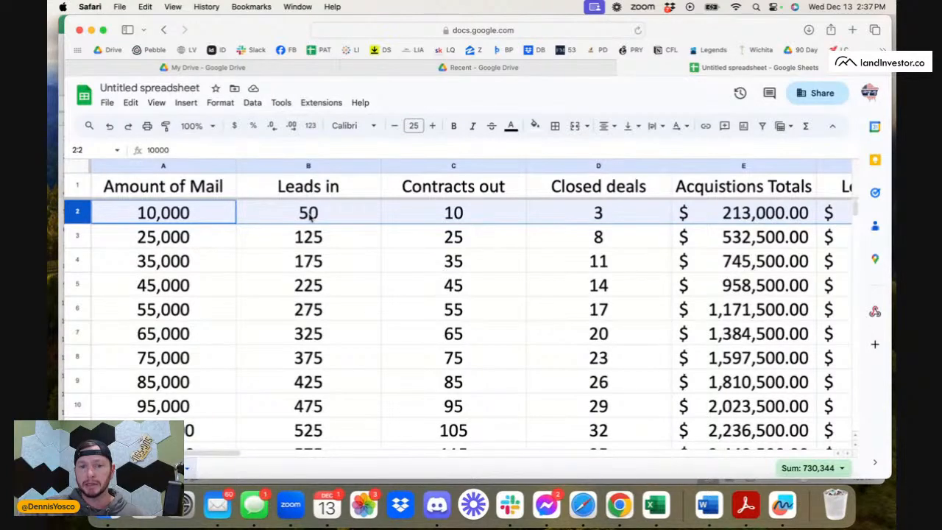
Examine the 10,000-mail row's formulas for acquisitions total, lender profit and 55% exit.
scroll(311, 213, "right", 3)
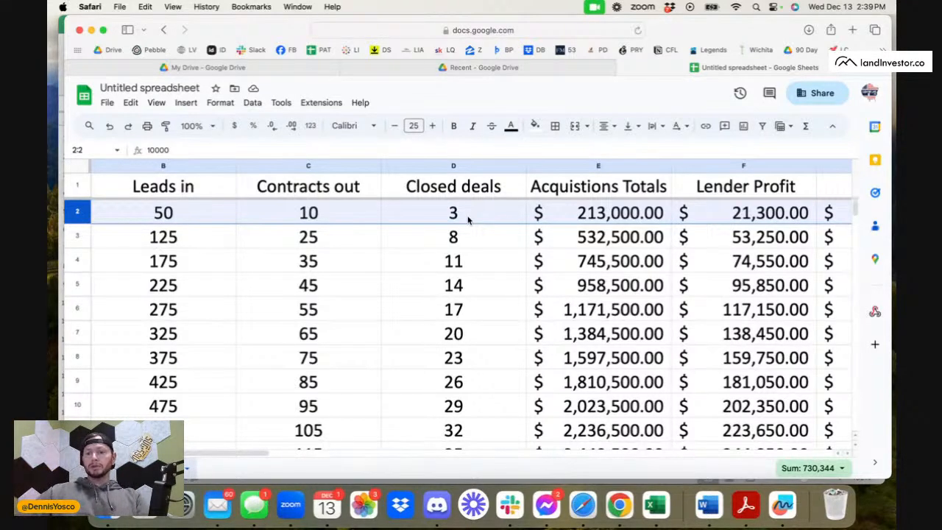
left_click(574, 213)
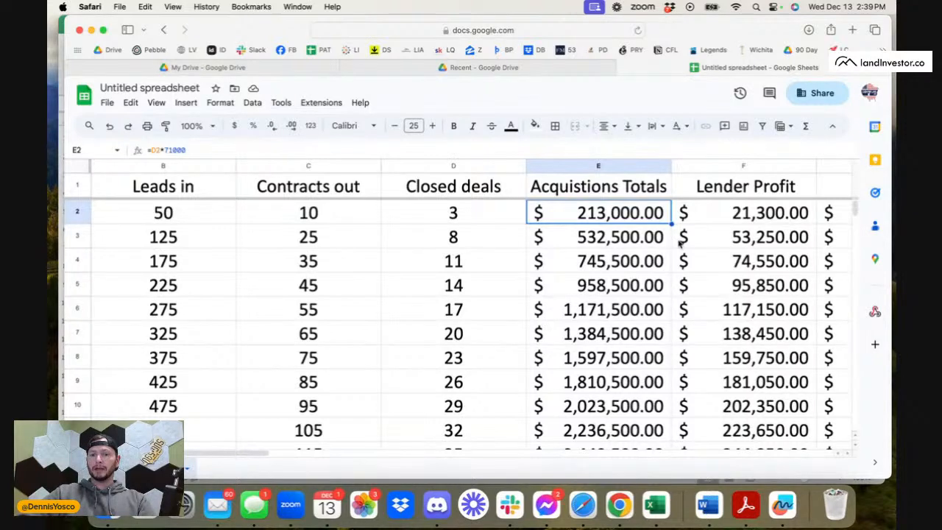
scroll(680, 247, "right", 2)
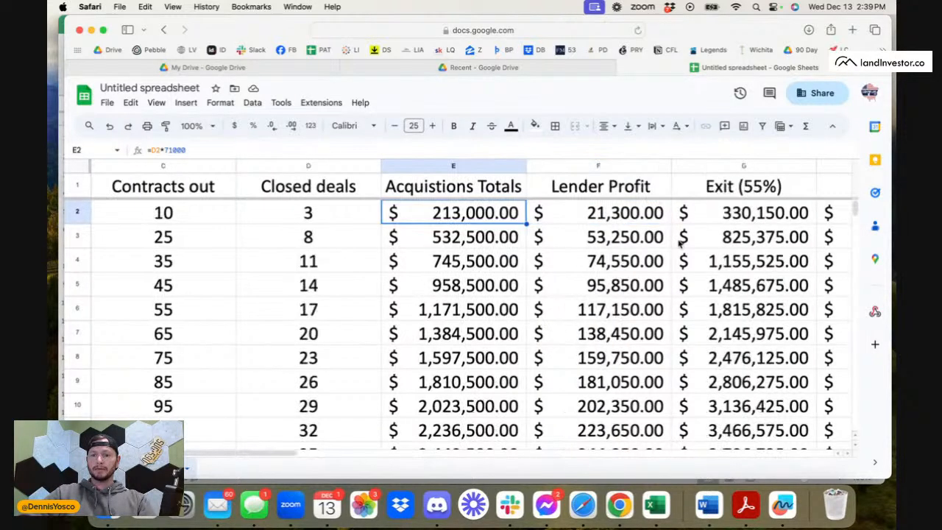
left_click(609, 214)
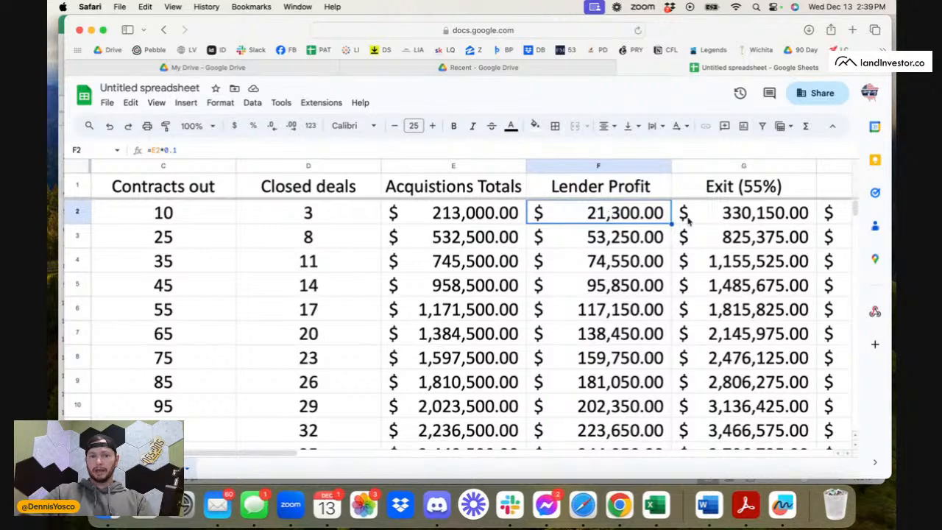
scroll(631, 221, "right", 2)
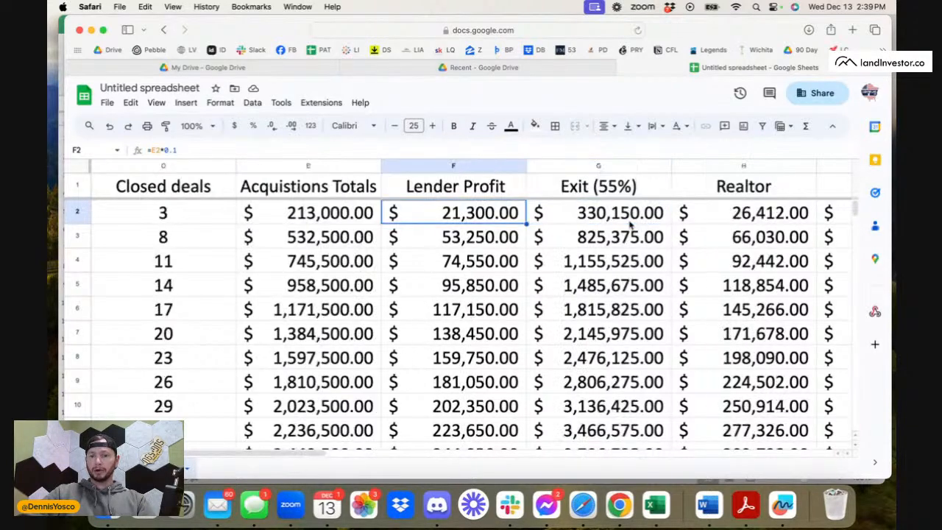
left_click(588, 223)
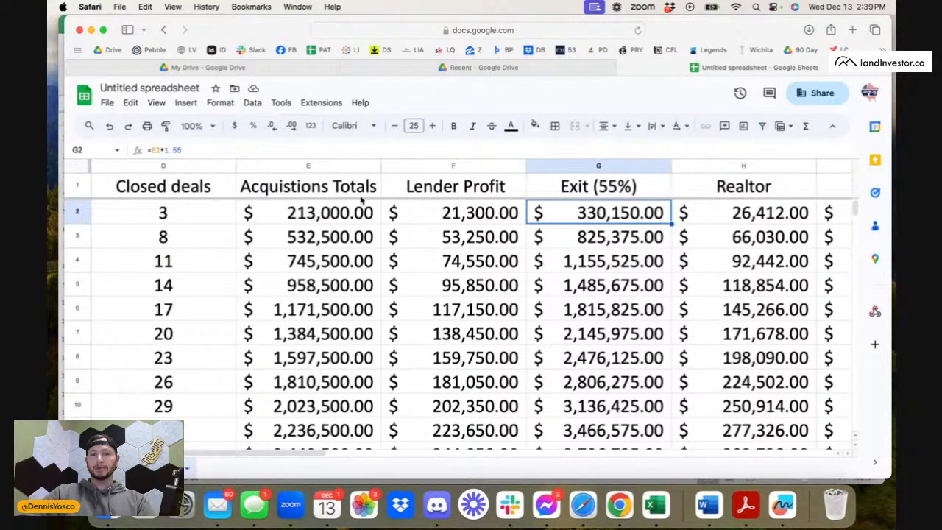
Compare the 10,000-mail row's exit formula with its acquisitions total and lender profit formulas.
left_click(346, 217)
left_click(596, 211)
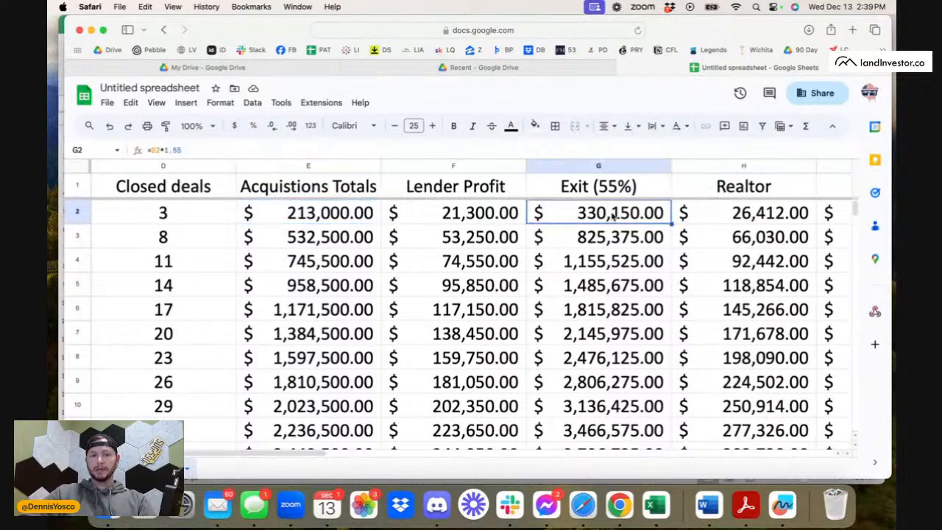
left_click(418, 211)
left_click(326, 212)
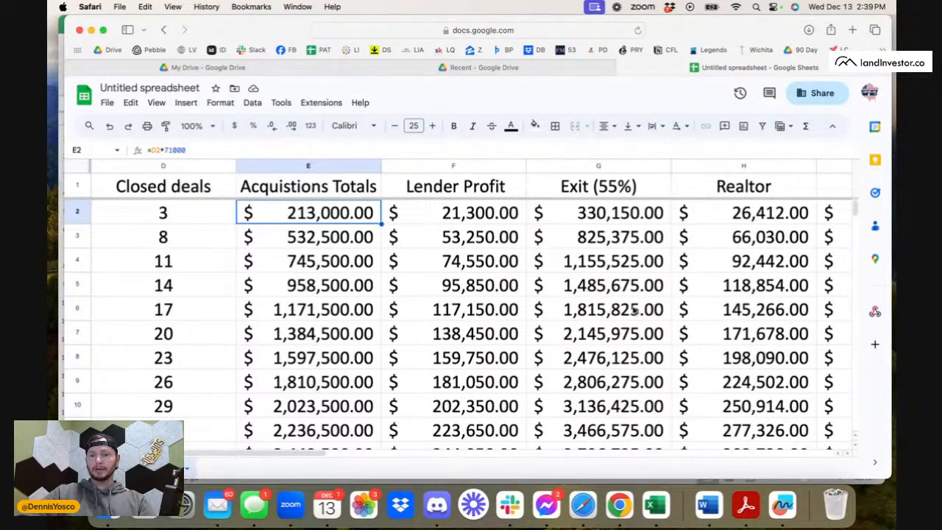
scroll(479, 266, "right", 2)
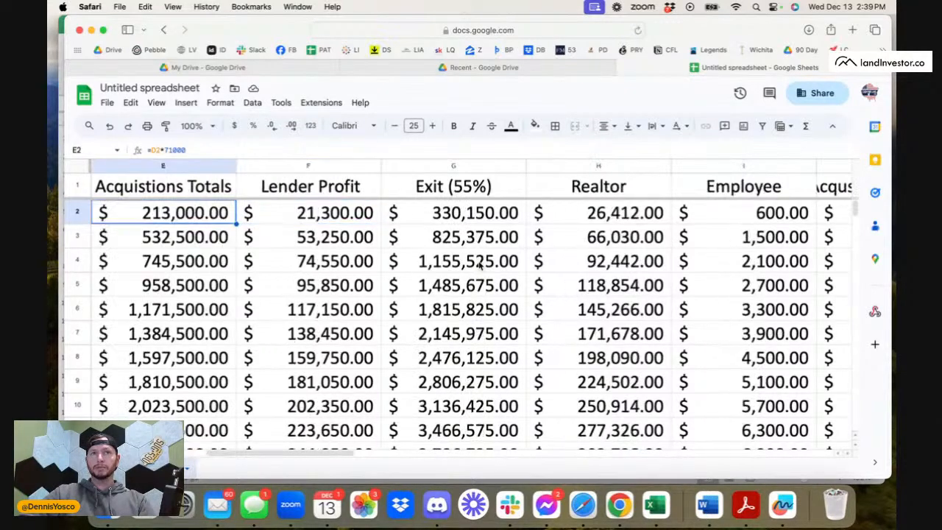
left_click(472, 223)
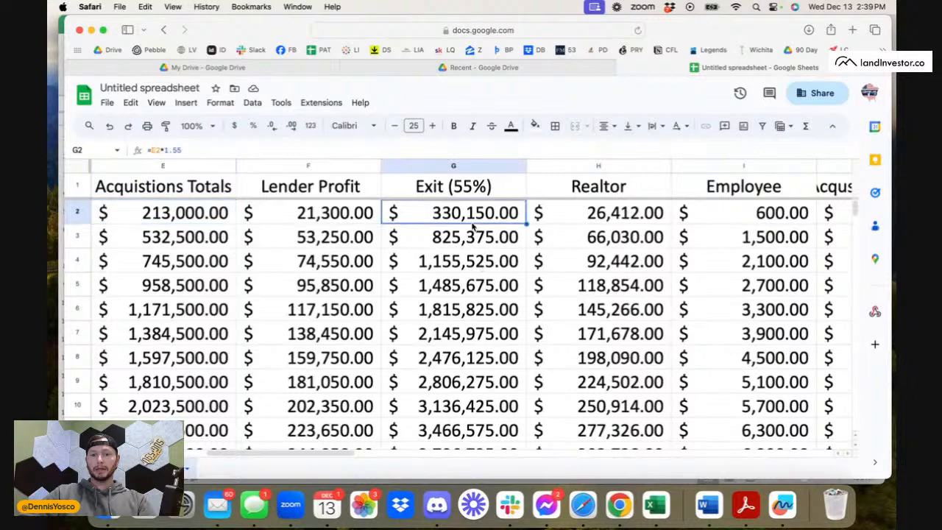
left_click(218, 211)
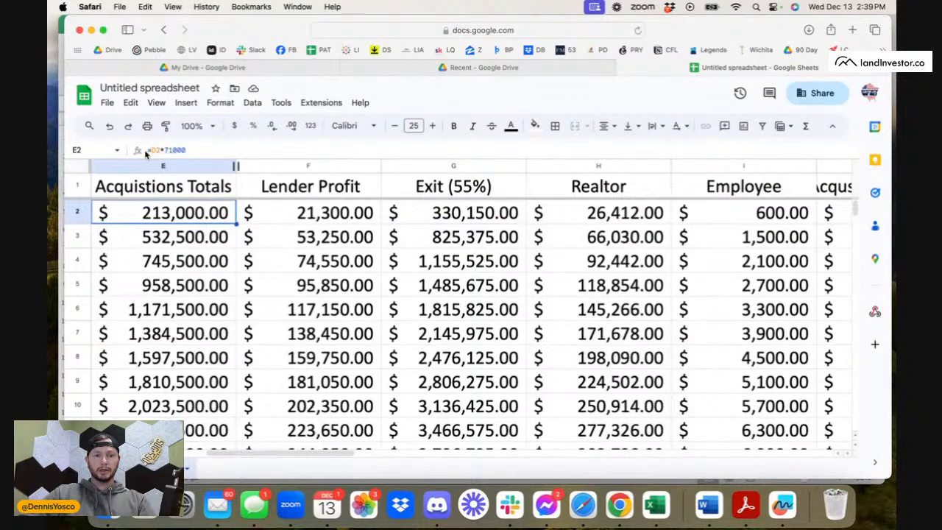
Check how the contracts out and closed deals are calculated in the 10,000-mail row.
scroll(206, 219, "left", 5)
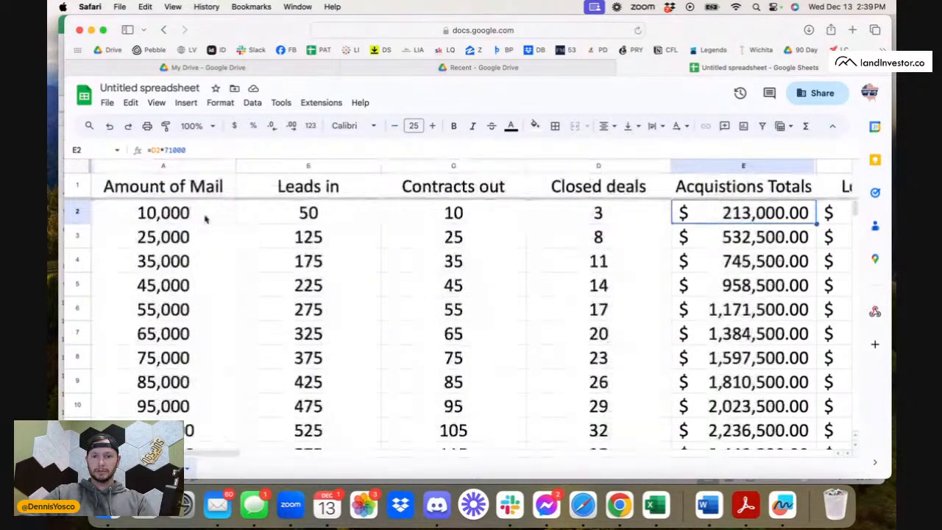
scroll(206, 219, "right", 2)
left_click(472, 217)
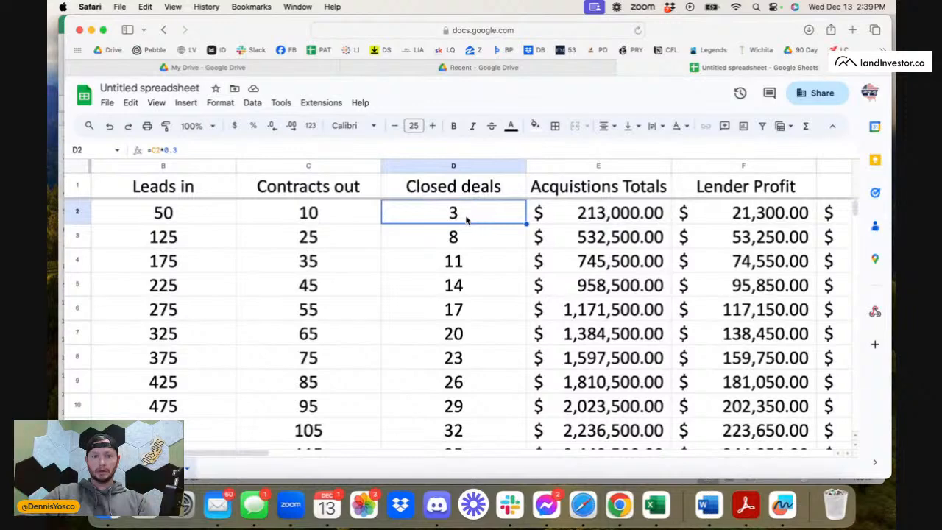
left_click(348, 214)
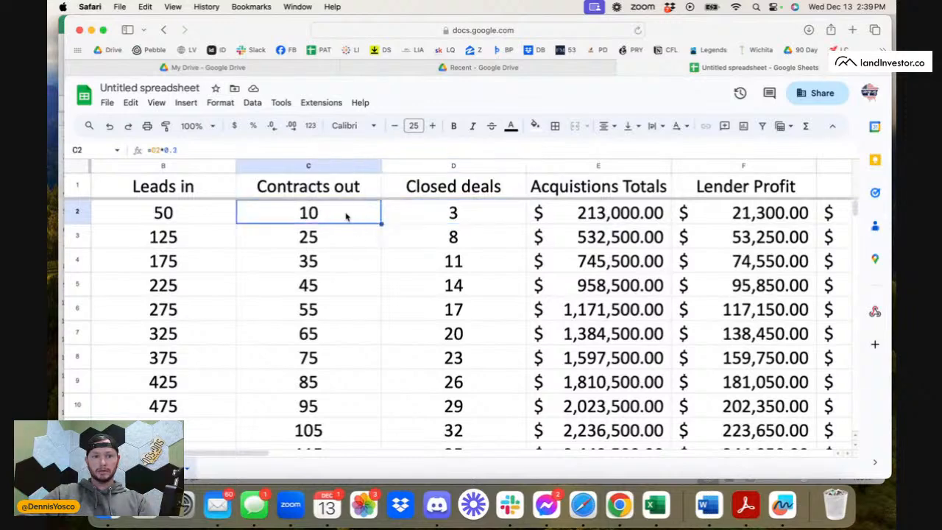
left_click(443, 218)
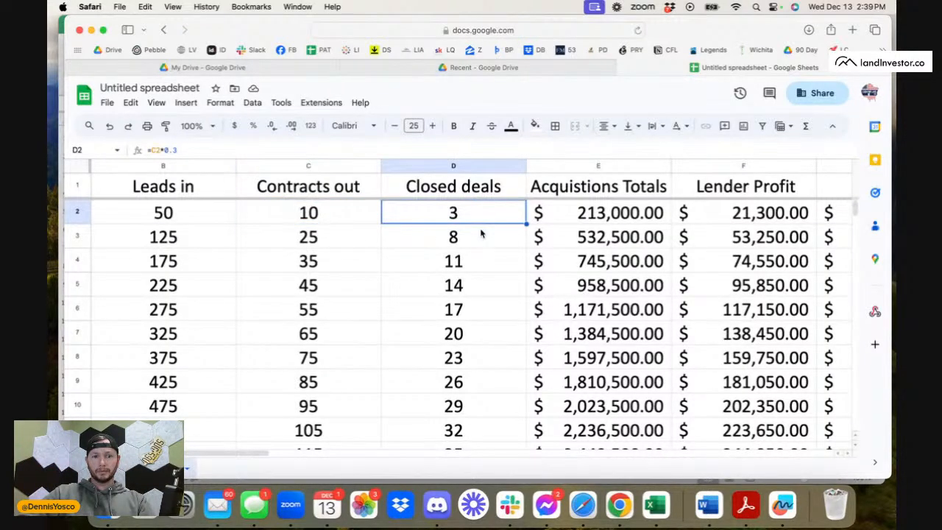
Review the employee, exit and realtor cost formulas in the 10,000-mail row.
scroll(481, 234, "right", 10)
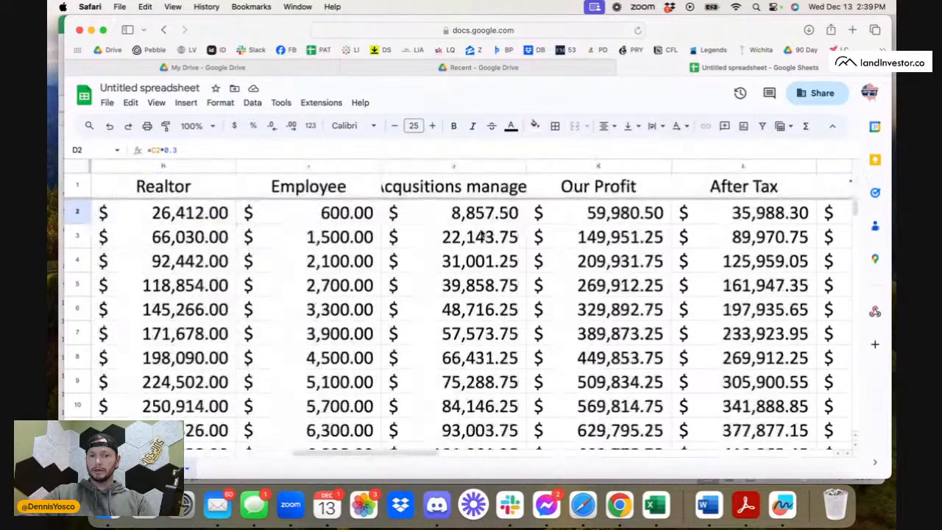
scroll(371, 218, "left", 2)
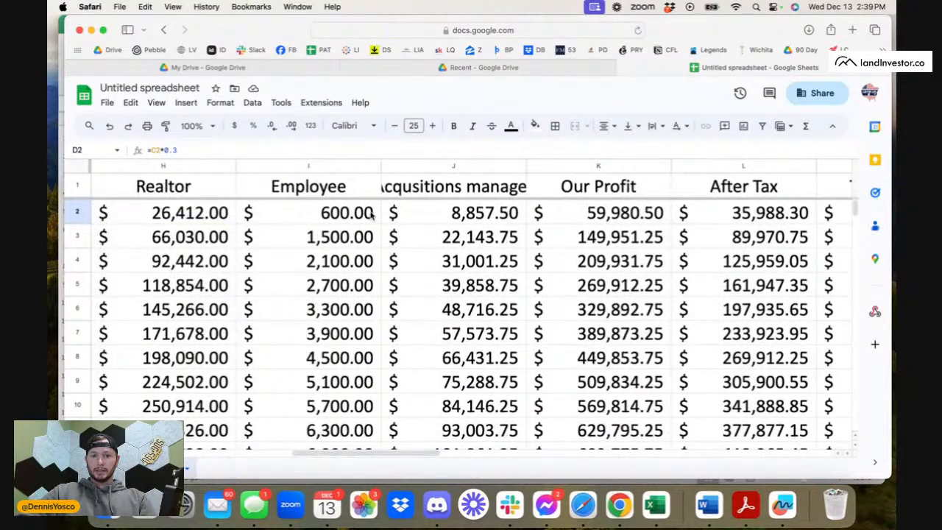
left_click(280, 220)
scroll(402, 212, "left", 2)
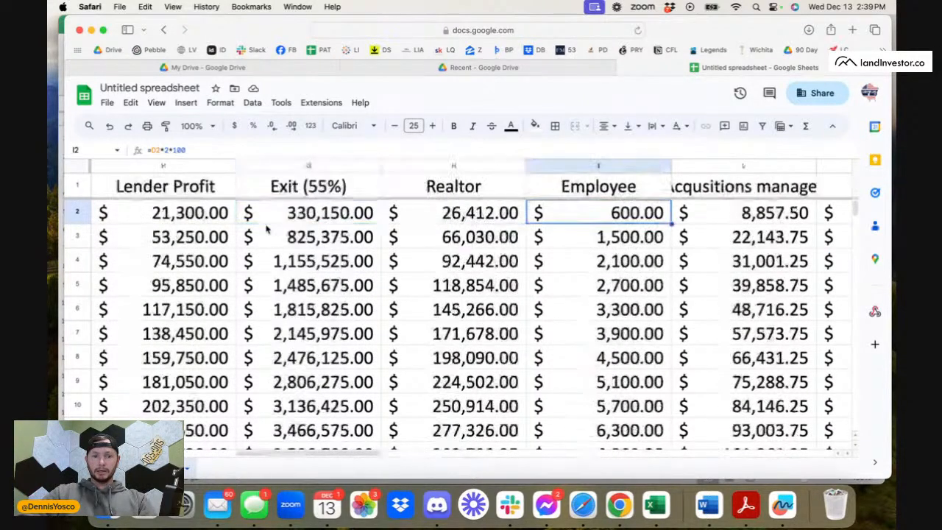
left_click(425, 212)
left_click(371, 220)
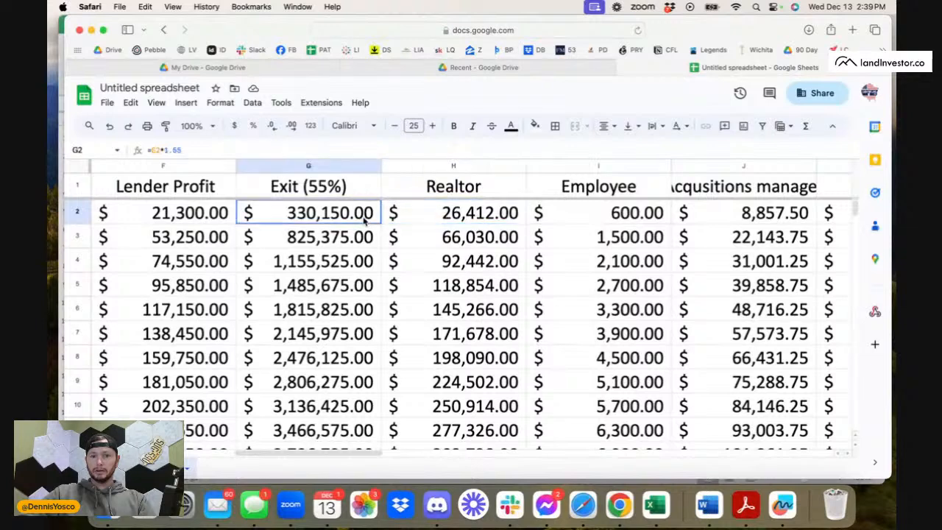
left_click(427, 218)
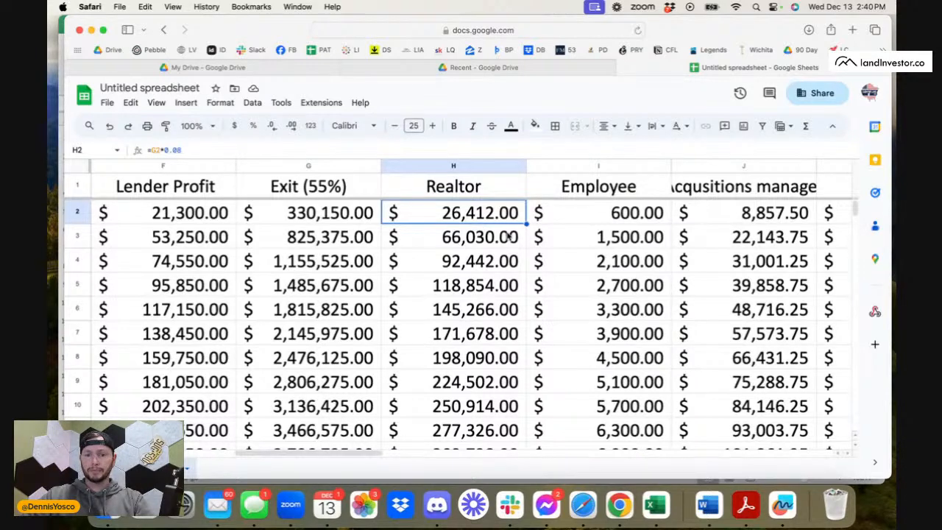
Inspect the Employee formula in the 10,000-mail row and trace its reference to the closed deals cell.
scroll(607, 229, "right", 3)
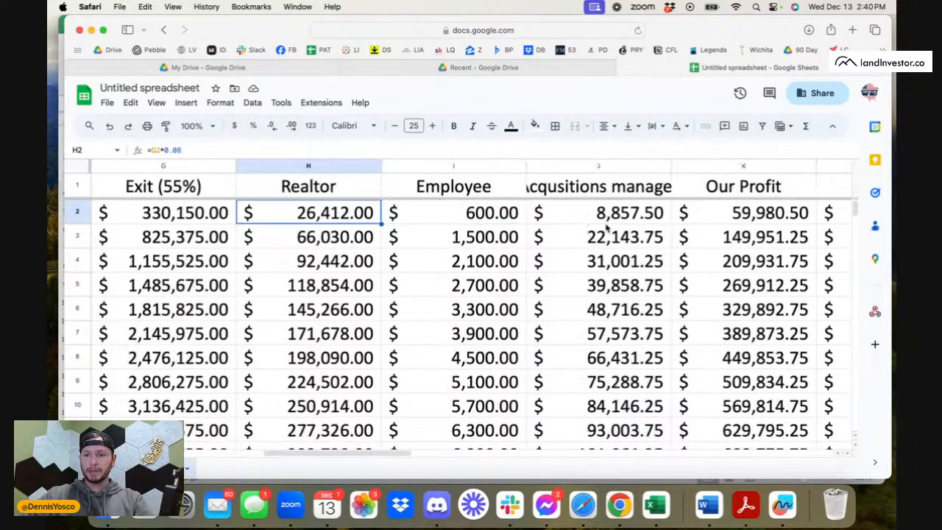
left_click(507, 219)
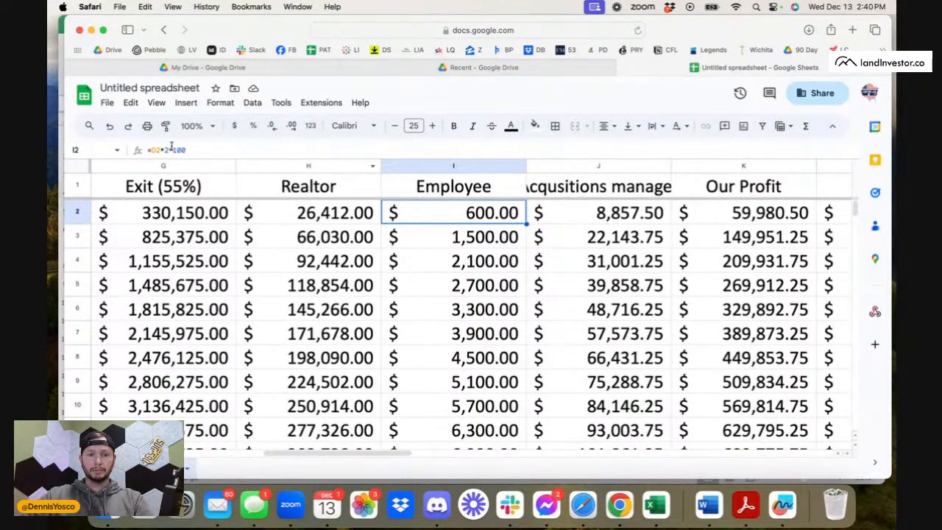
left_click(171, 150)
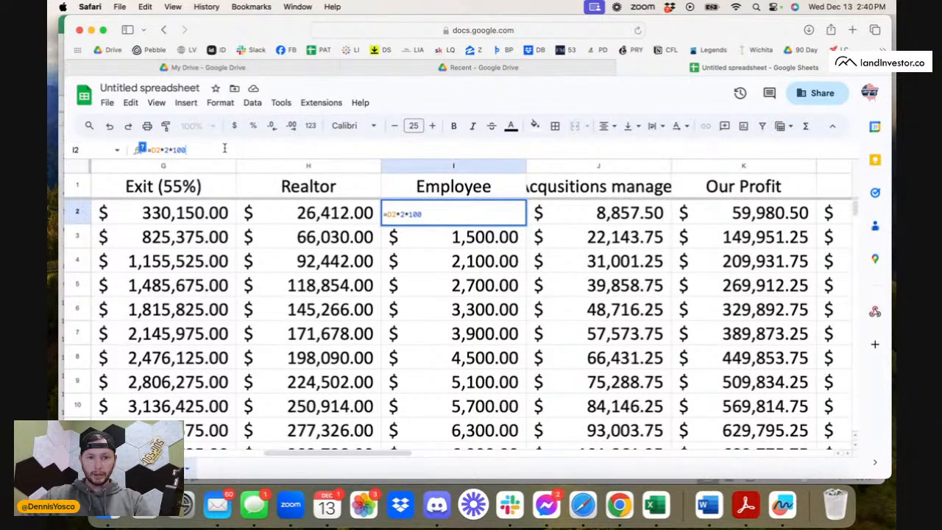
key("Return")
left_click(474, 218)
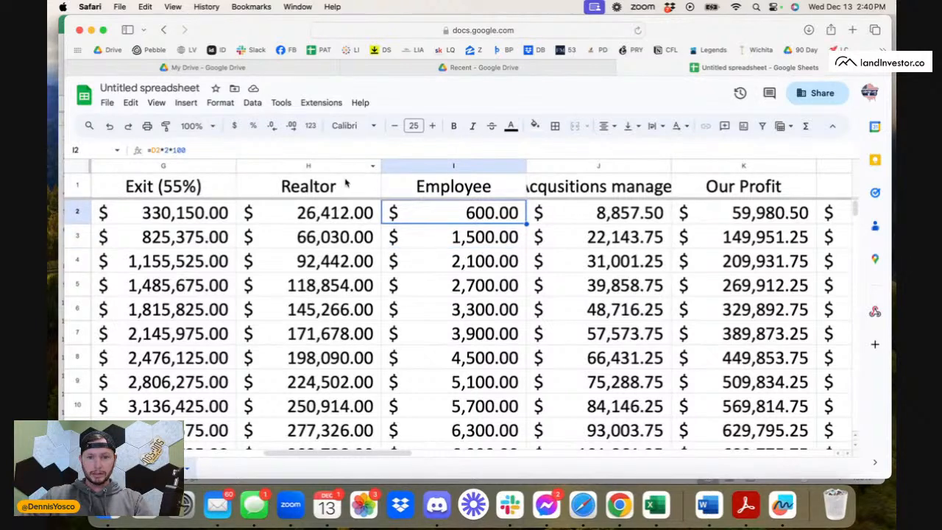
left_click(159, 149)
scroll(265, 267, "left", 10)
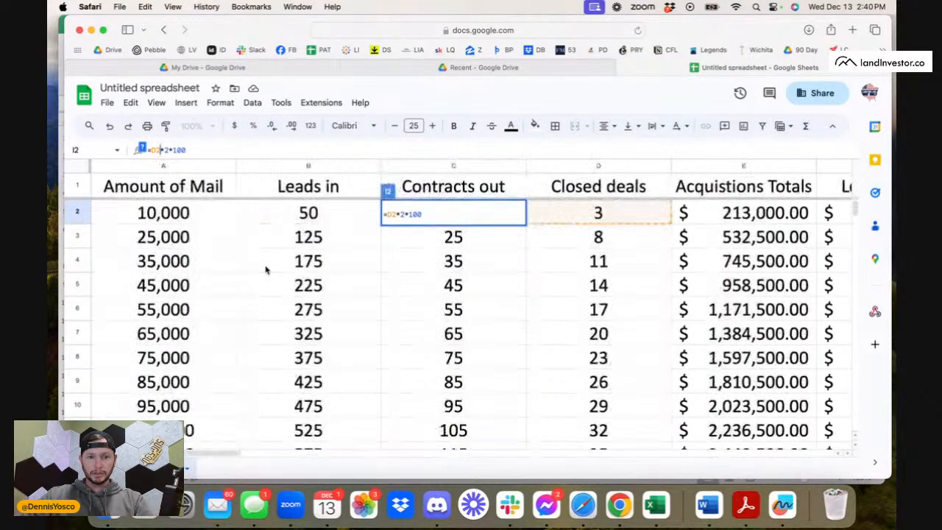
left_click(622, 223)
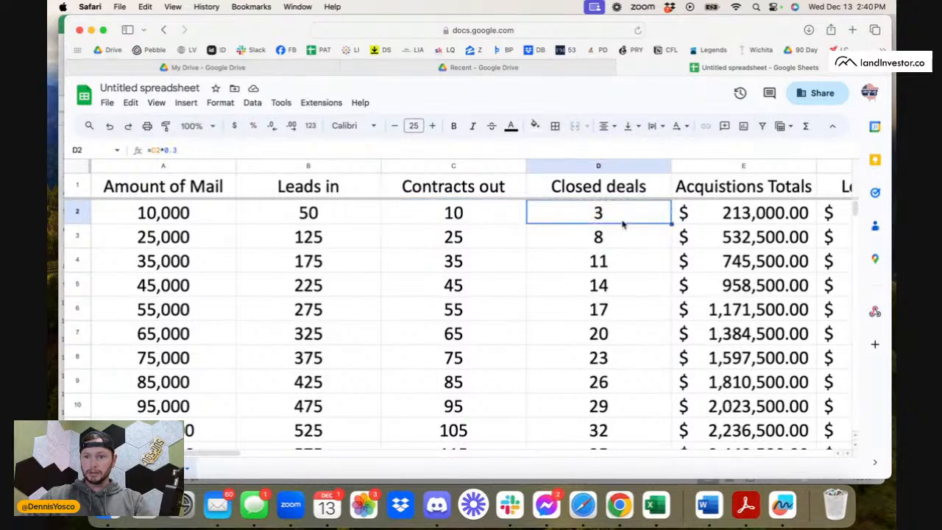
Recheck the Employee formula in cell I2 against the realtor formula and the closed deals column.
scroll(582, 245, "right", 6)
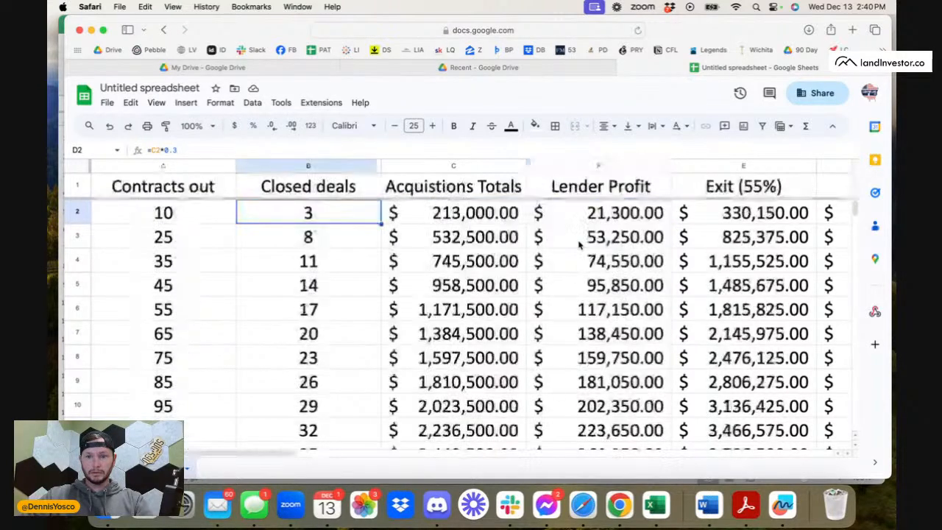
scroll(580, 247, "right", 4)
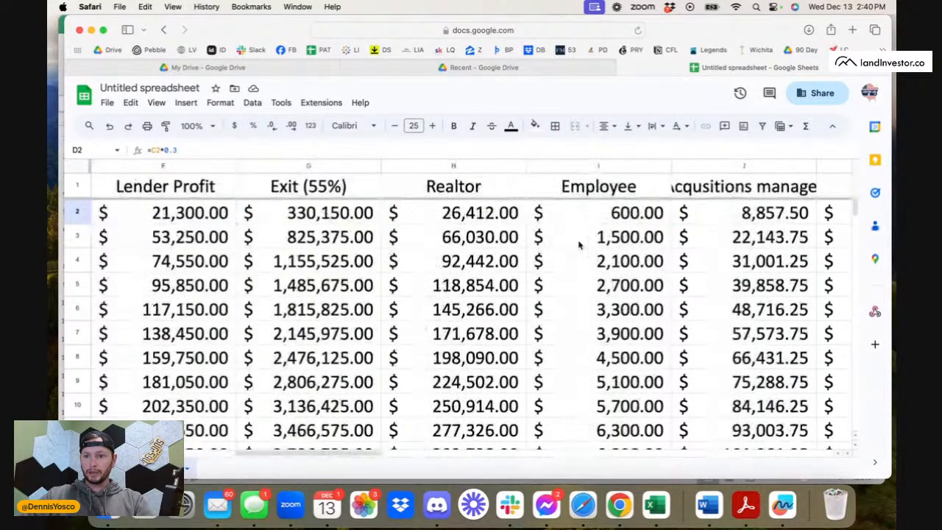
left_click(581, 221)
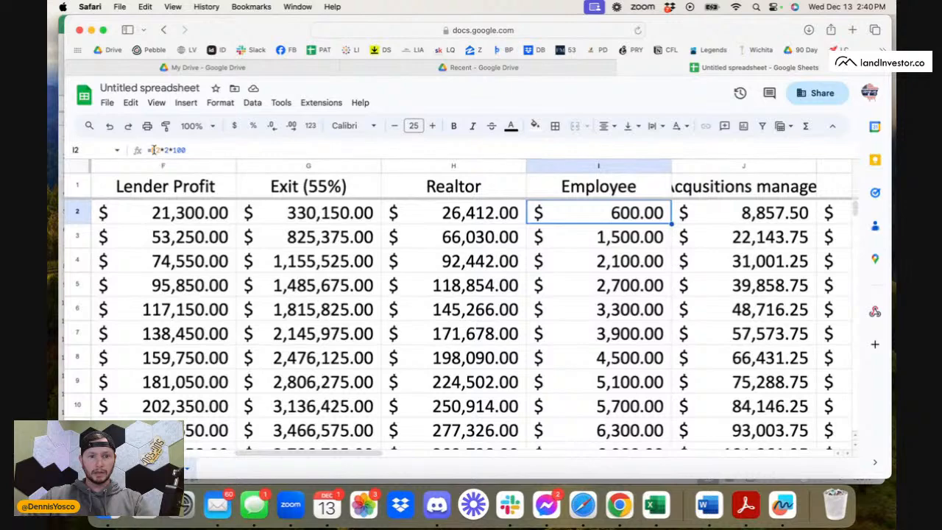
left_click(153, 150)
left_click(512, 212)
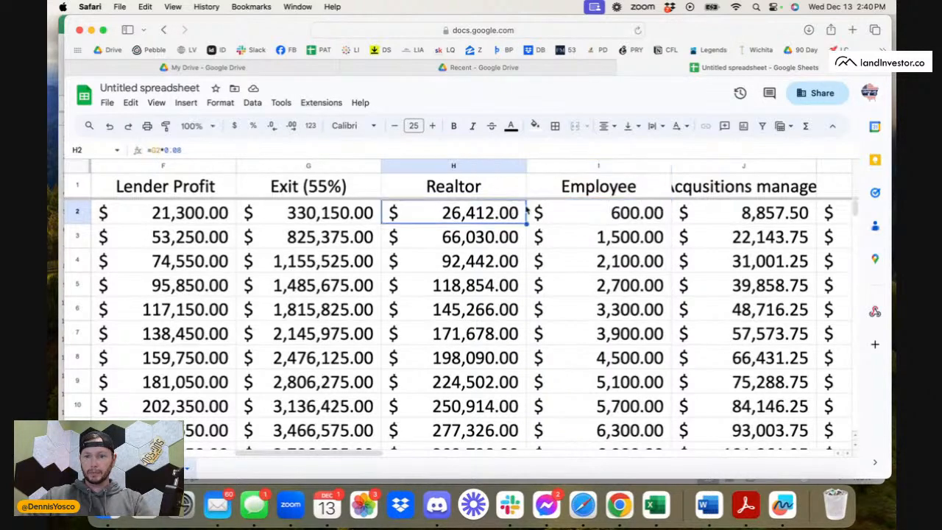
left_click(629, 221)
scroll(470, 304, "left", 5)
scroll(471, 304, "right", 2)
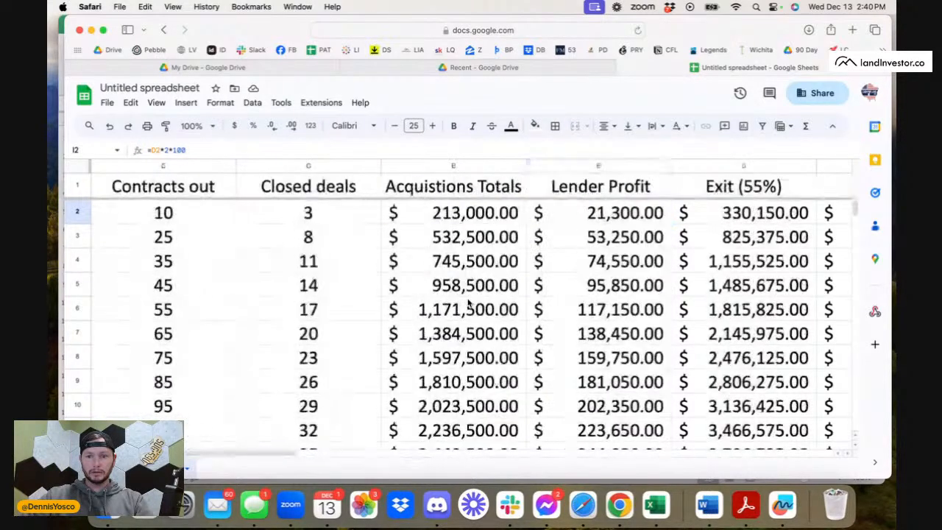
scroll(468, 304, "right", 10)
scroll(468, 304, "left", 6)
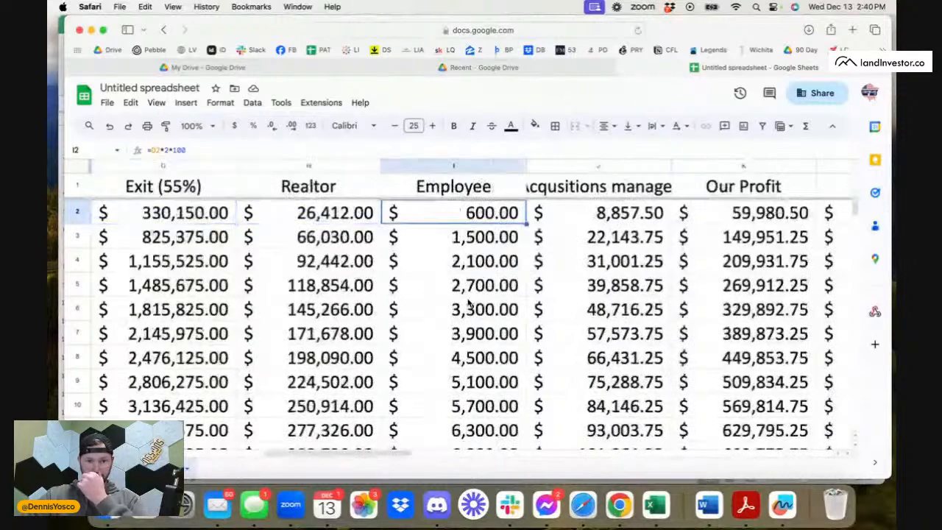
Clear the formula from the Employee cell I2 of the 10,000-mail row, leaving that cell selected.
double_click(212, 148)
key("BackSpace")
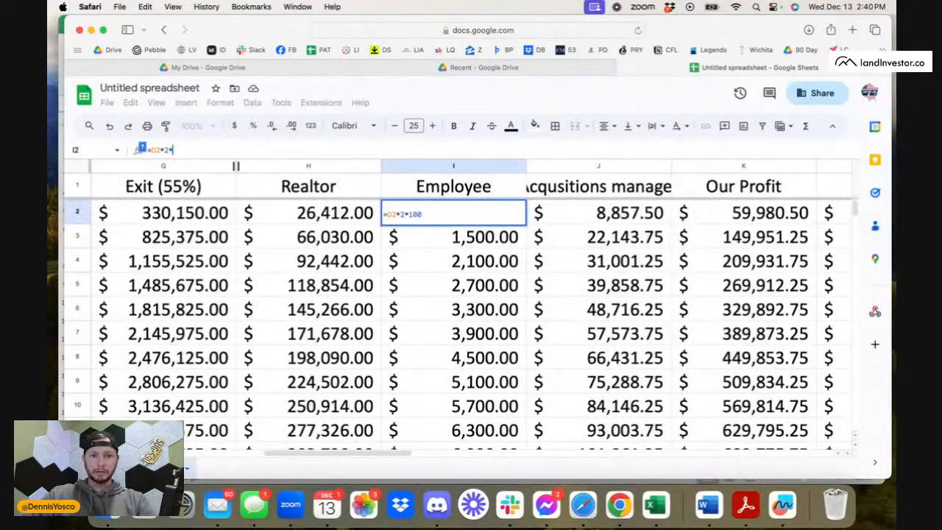
key("BackSpace")
key("BackSpace")
key("BackSpace")
key("BackSpace")
key("BackSpace")
key("BackSpace")
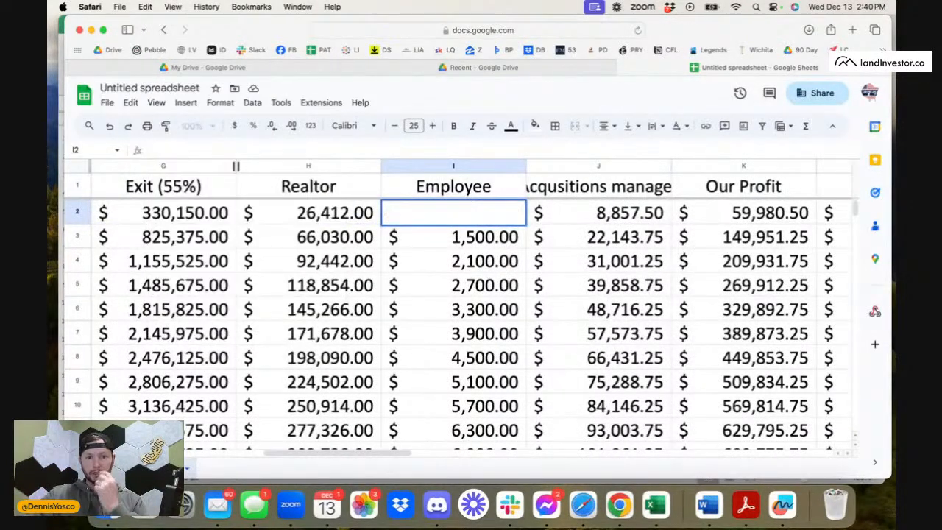
key("Return")
left_click(464, 220)
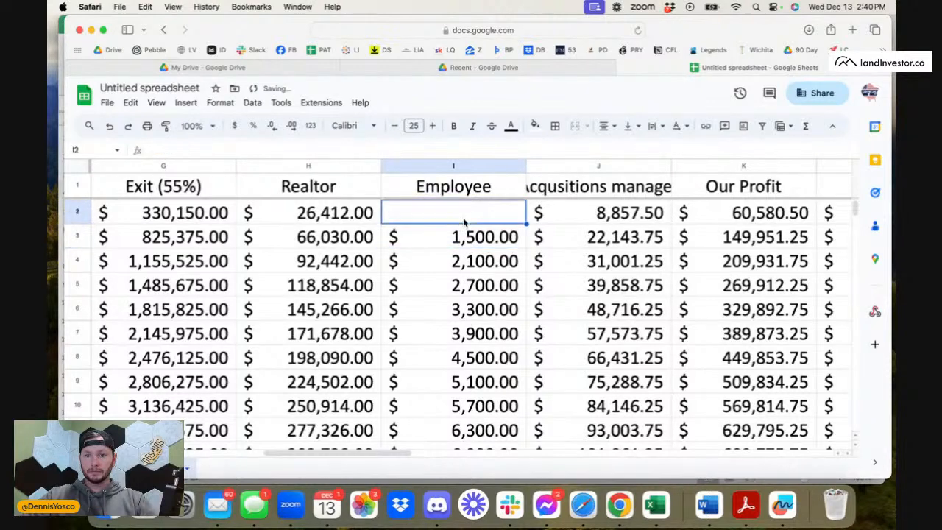
Undo the clearing of Employee cell I2 to restore its formula in the 10,000-mail row.
left_click(109, 125)
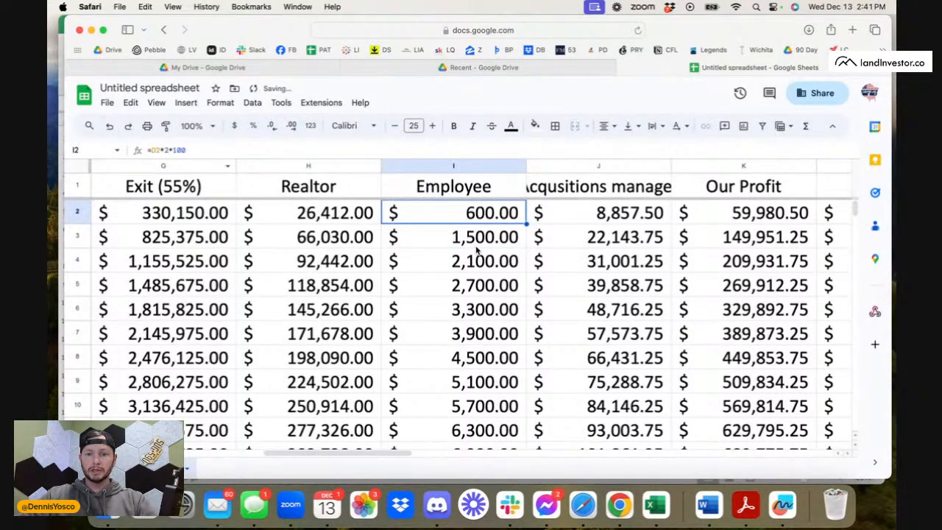
left_click(477, 247)
left_click(482, 213)
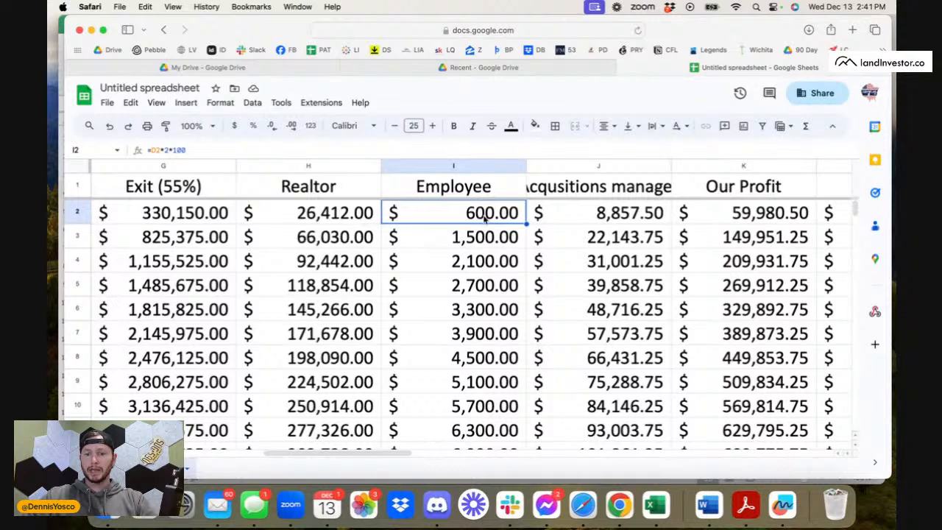
Inspect the acquisitions manager formula in J2 of the 10,000-mail row, tracing its per-deal amount and percentage parts without changing it.
left_click(583, 216)
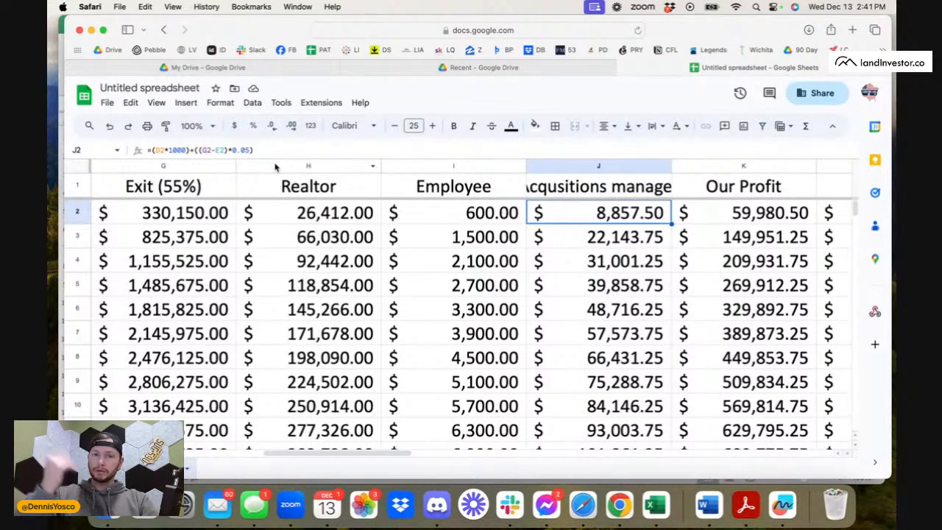
left_click(171, 150)
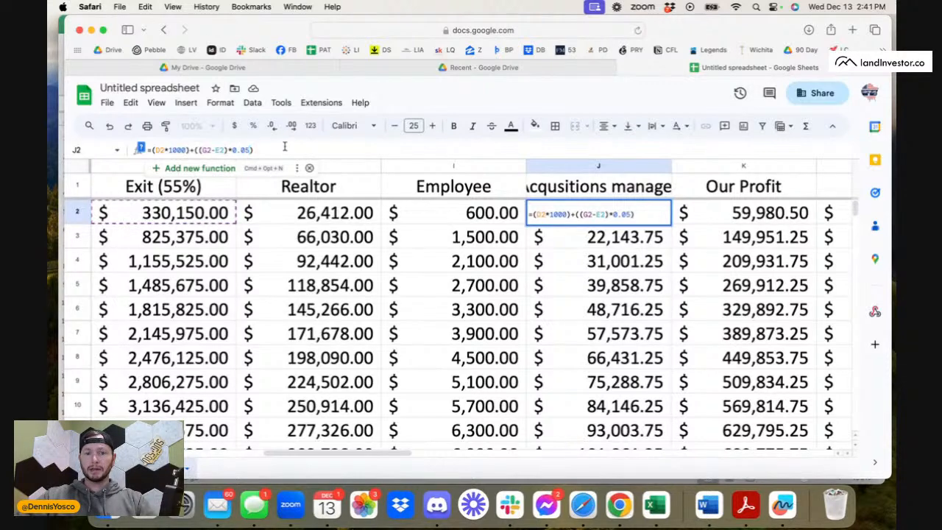
left_click(591, 253)
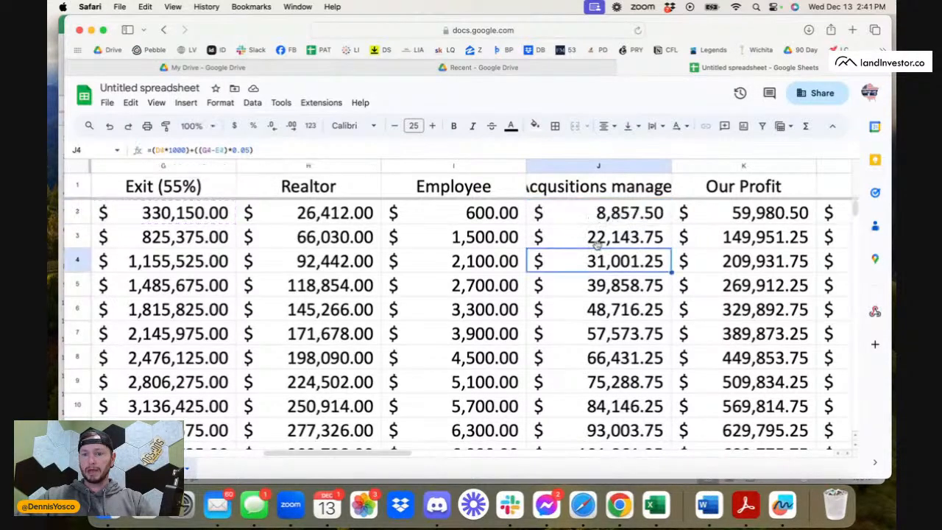
left_click(604, 220)
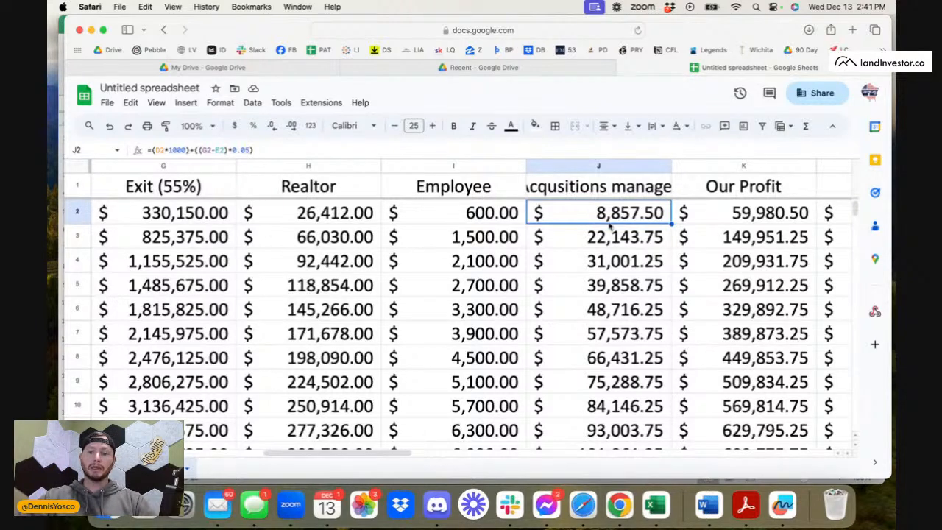
Review the Our Profit, After Tax and Taxes paid formulas in the 10,000-mail row.
scroll(627, 214, "right", 4)
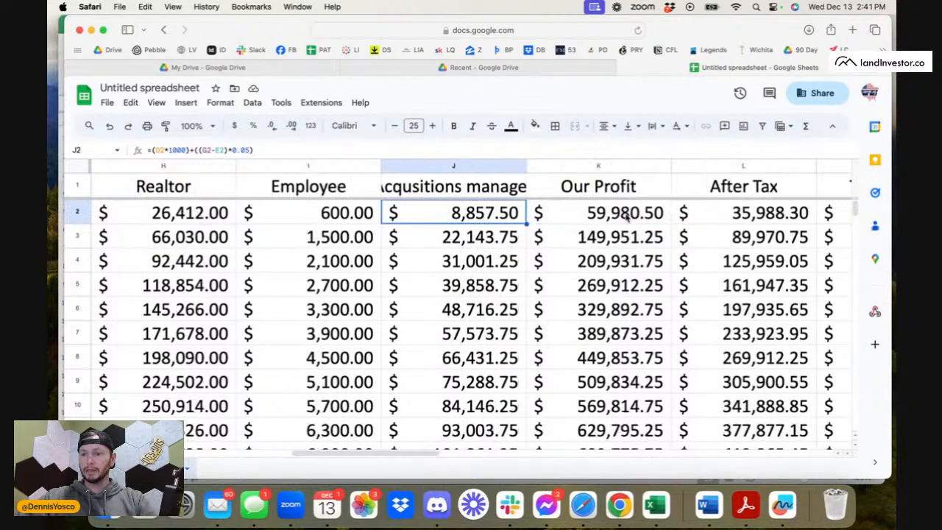
left_click(489, 218)
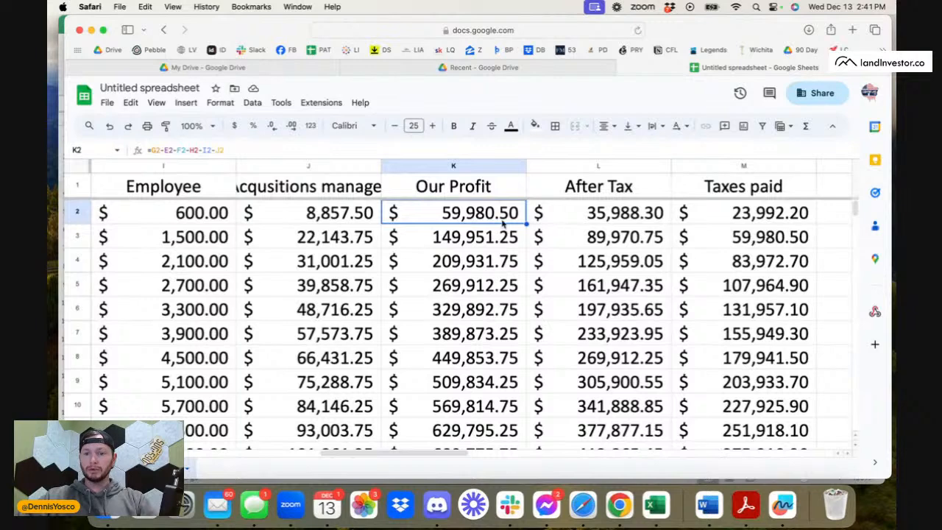
left_click(582, 219)
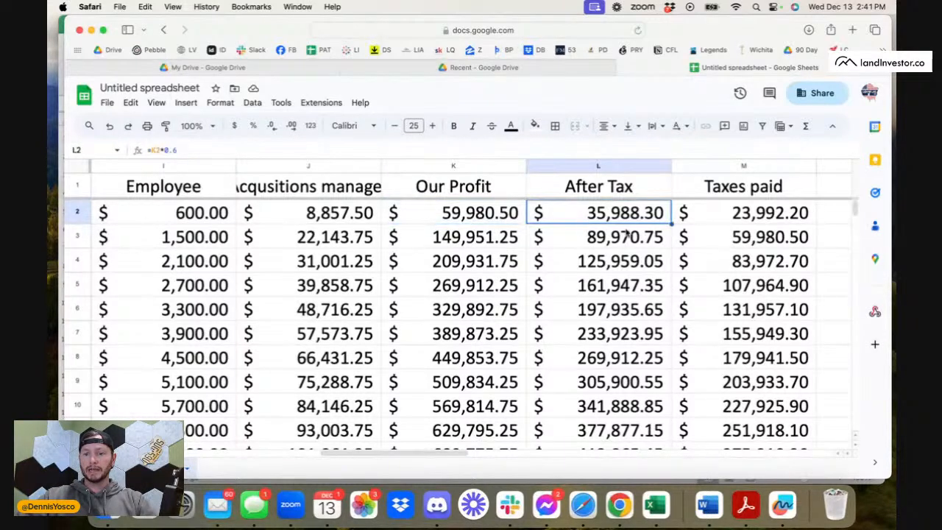
scroll(626, 232, "right", 4)
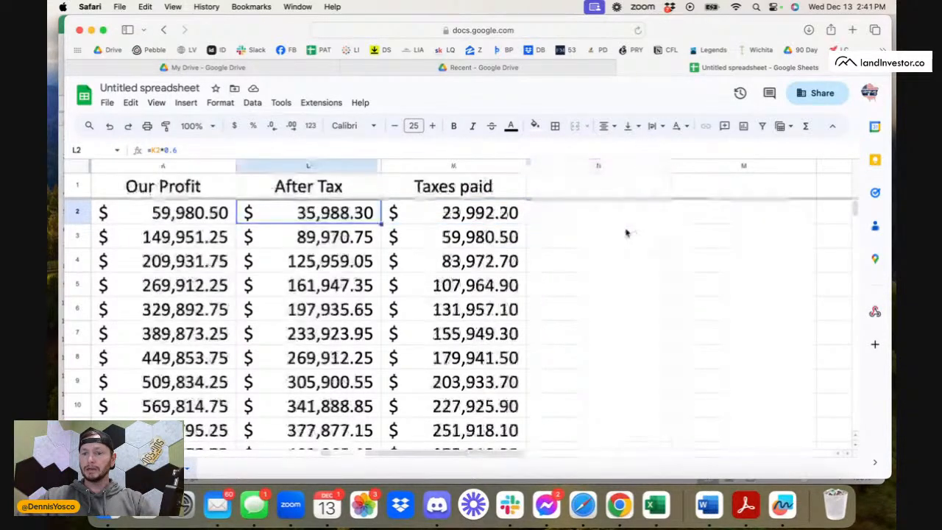
left_click(518, 213)
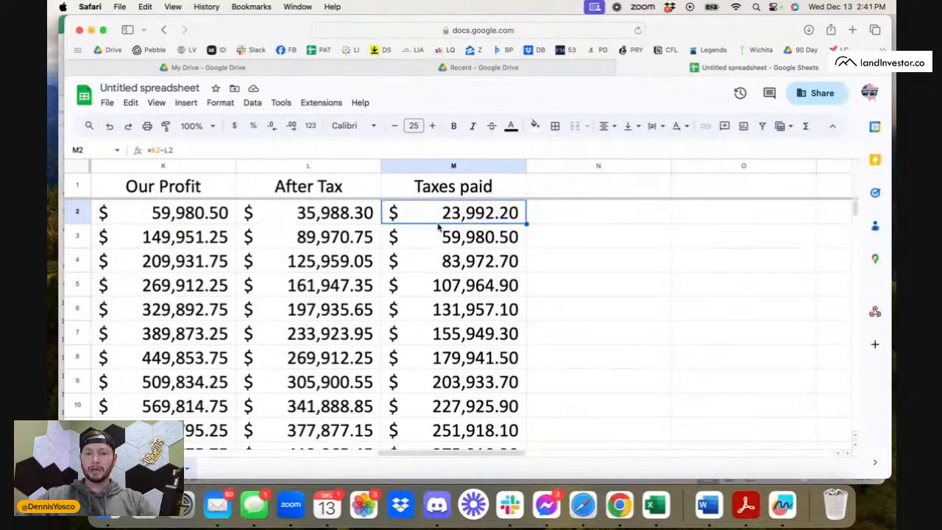
Select the entire 10,000-mail row and look over its figures from the mail amount through to taxes paid.
scroll(441, 217, "left", 10)
left_click(77, 212)
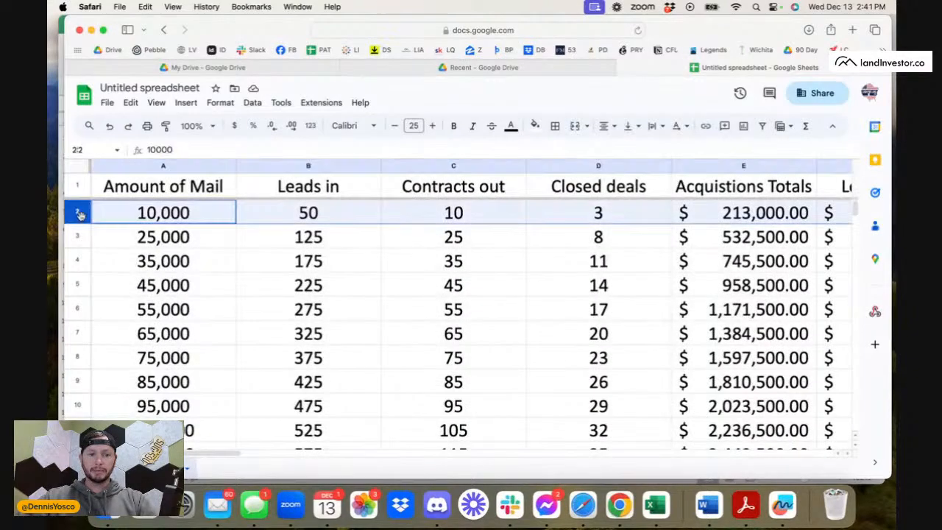
scroll(350, 246, "right", 10)
scroll(350, 246, "left", 2)
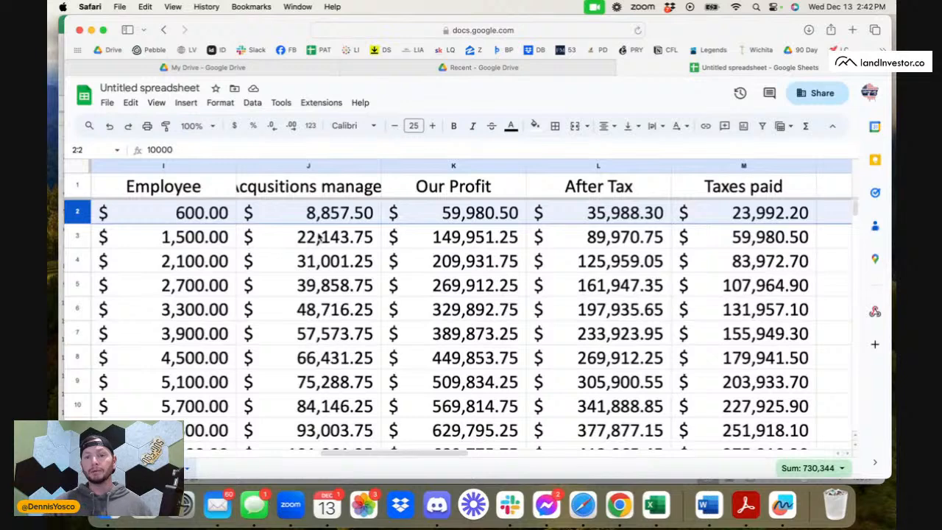
scroll(183, 303, "left", 4)
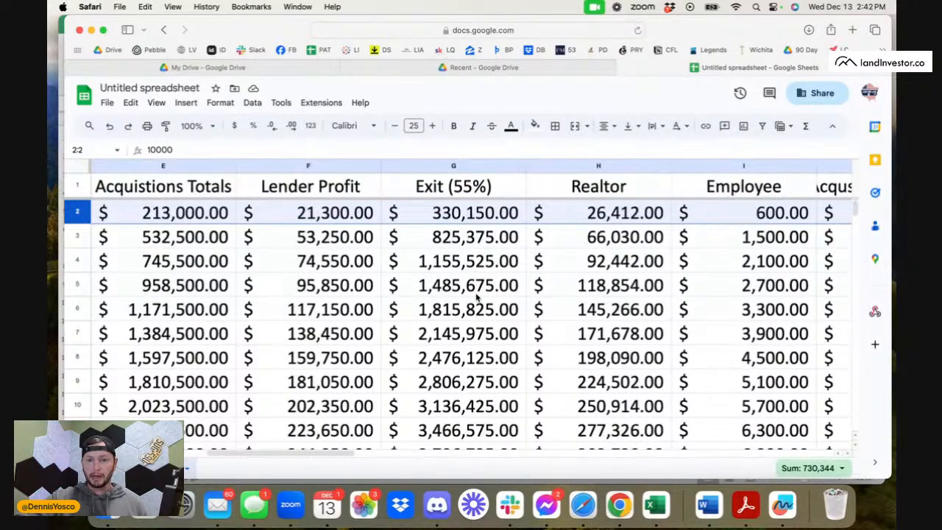
Examine the Realtor and Lender Profit columns and check the Our Profit formula in the 10,000-mail row.
left_click(596, 219)
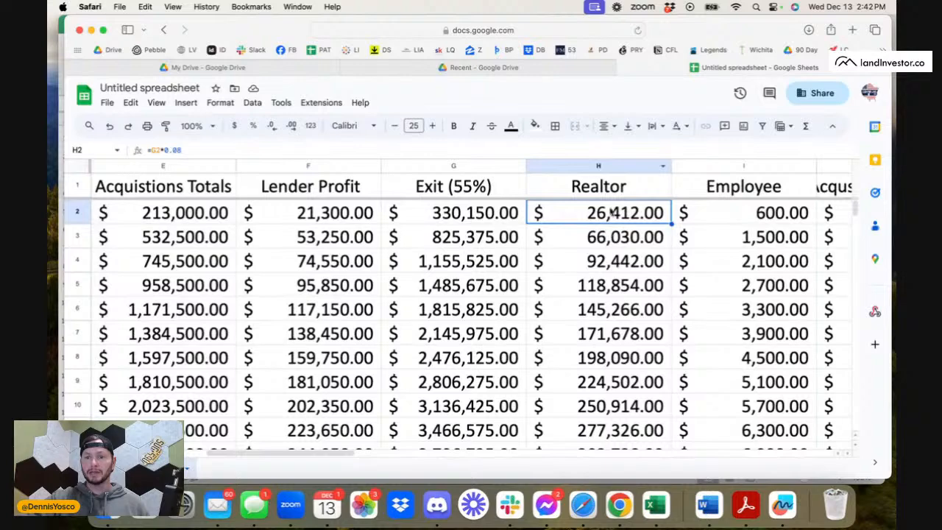
left_click(608, 168)
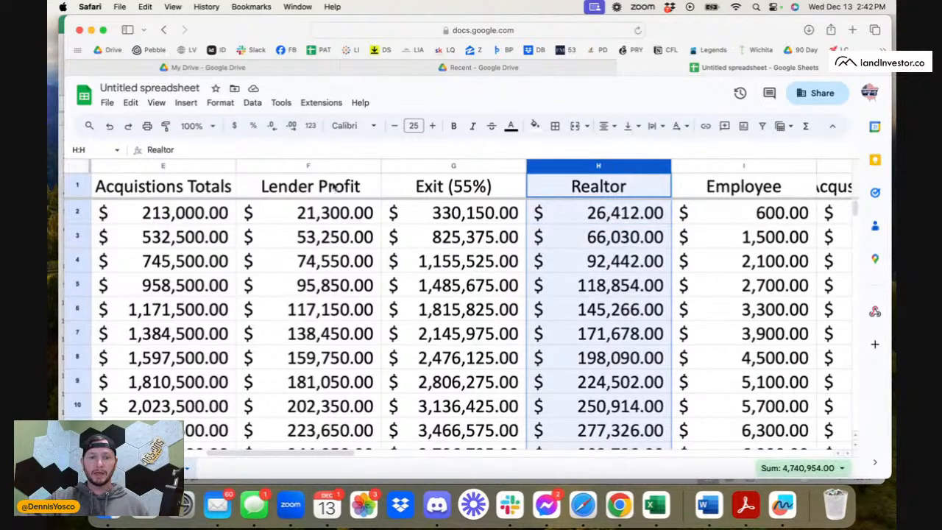
left_click(322, 168)
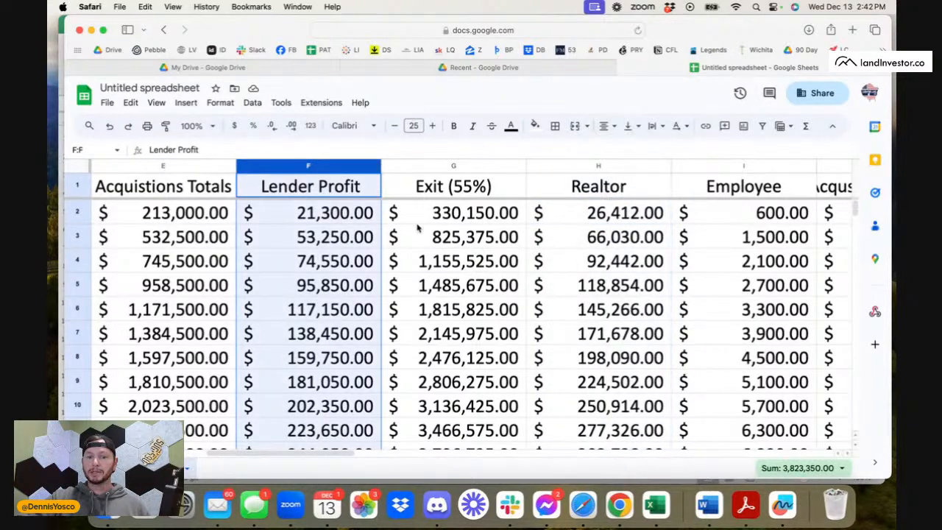
scroll(420, 228, "right", 5)
left_click(493, 197)
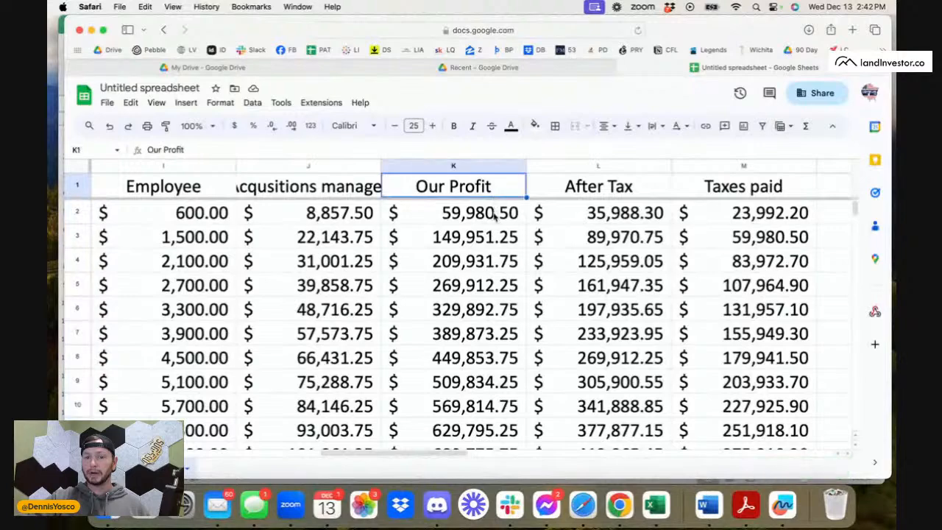
left_click(495, 215)
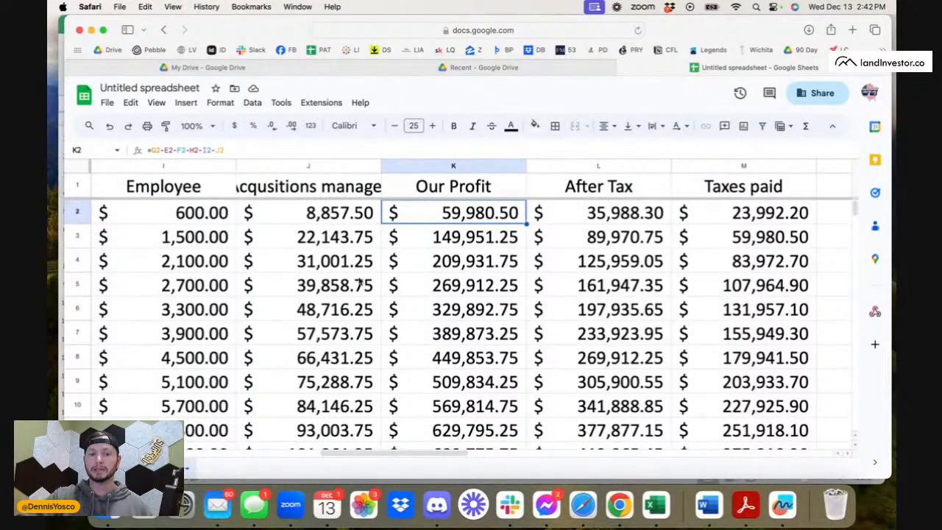
Widen the acquisitions manager column J until its full heading fits.
scroll(362, 278, "left", 10)
scroll(408, 278, "right", 5)
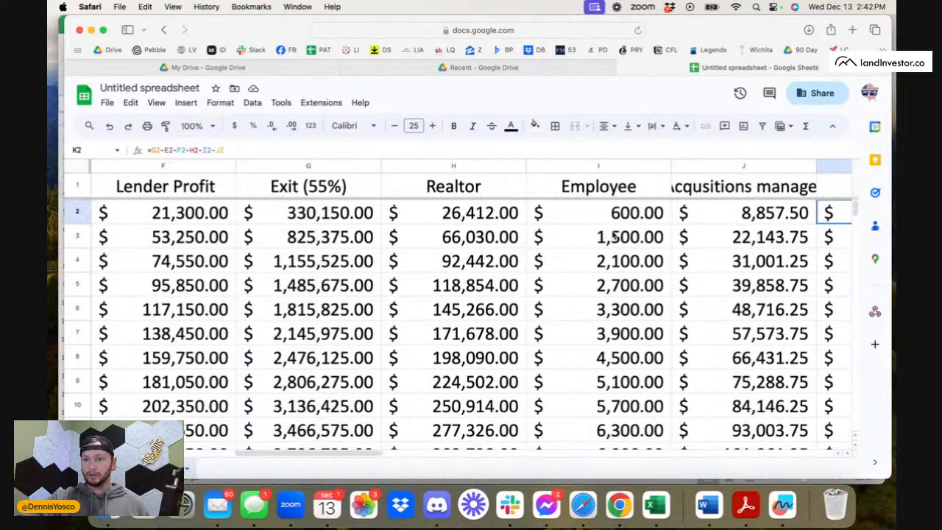
left_click_drag(816, 165, 839, 165)
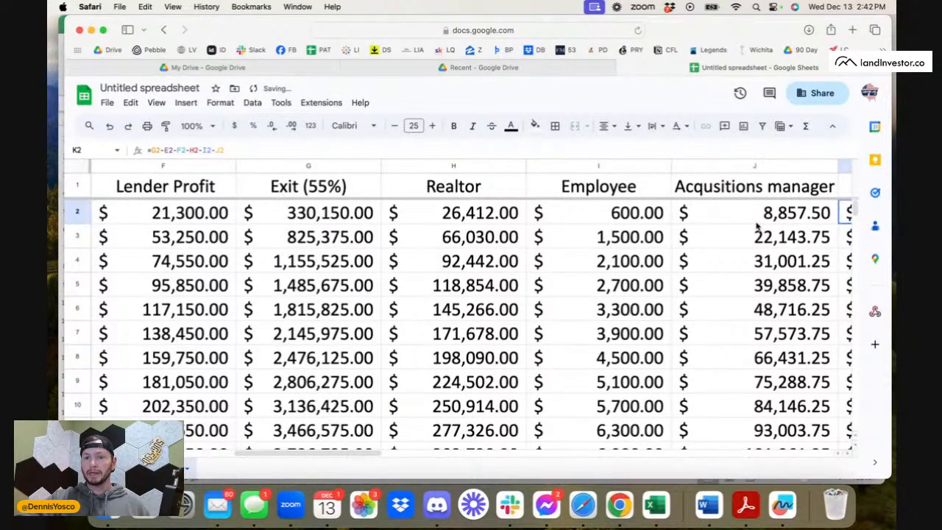
scroll(757, 227, "right", 1)
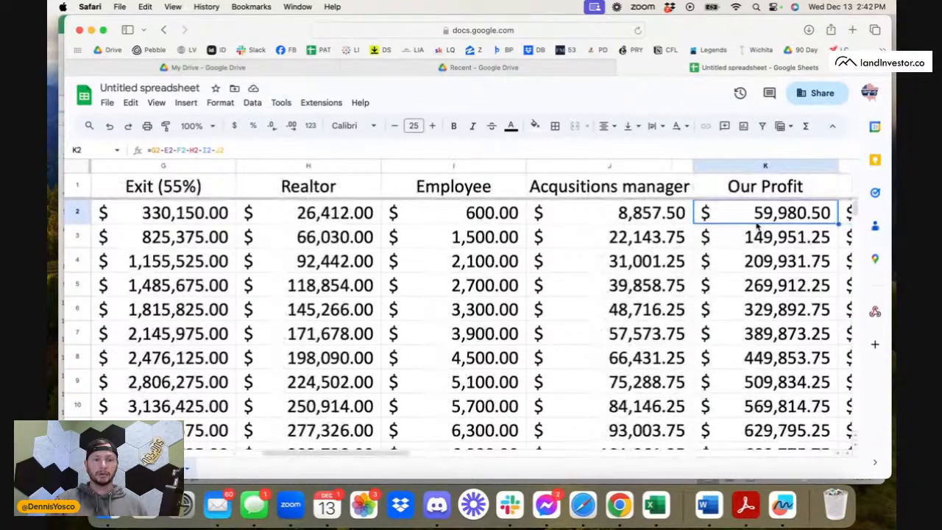
Check the Exit (55%) formula in the 10,000-mail row and look over the figures for the larger mailings.
left_click(195, 215)
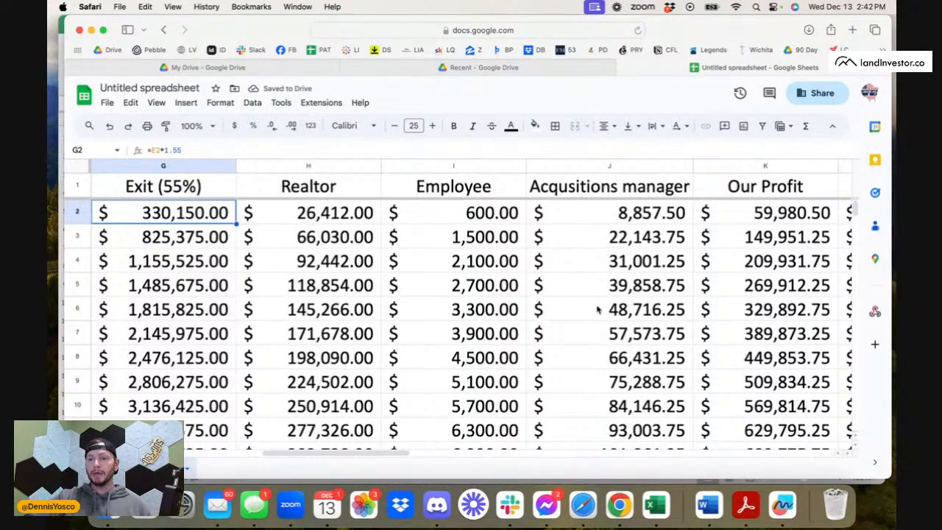
scroll(598, 309, "right", 5)
scroll(597, 309, "down", 1)
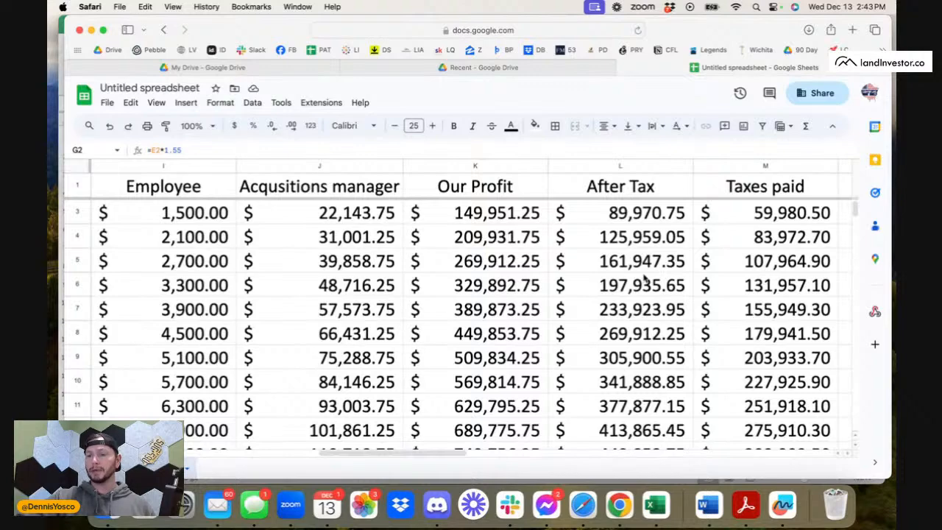
scroll(644, 278, "right", 2)
scroll(644, 278, "left", 10)
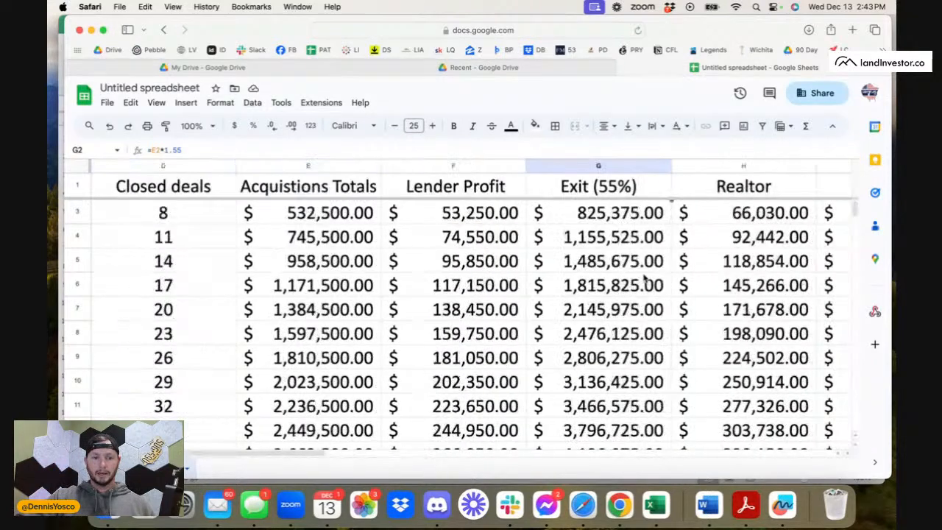
scroll(644, 278, "left", 5)
scroll(419, 274, "up", 1)
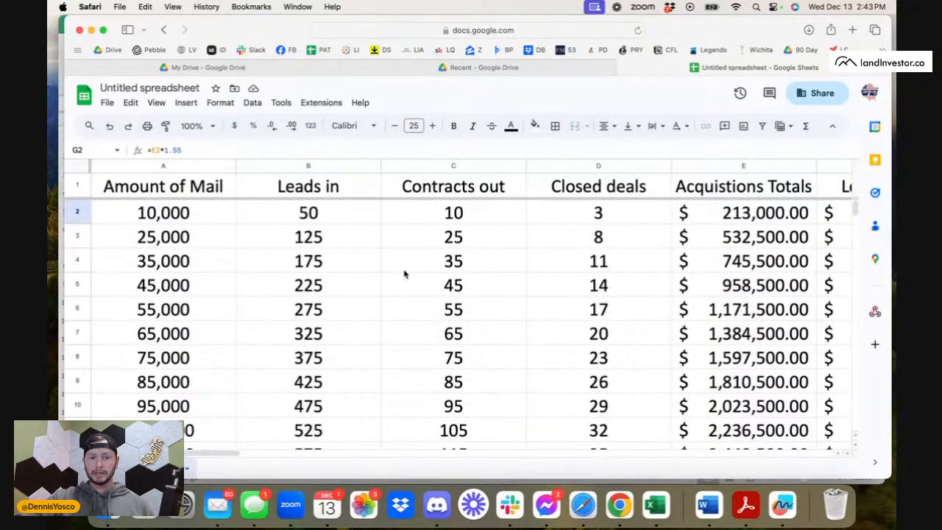
Review the mail amount and the leads, contracts, closed deals and acquisition total formulas in the 25,000-mail row.
left_click(185, 243)
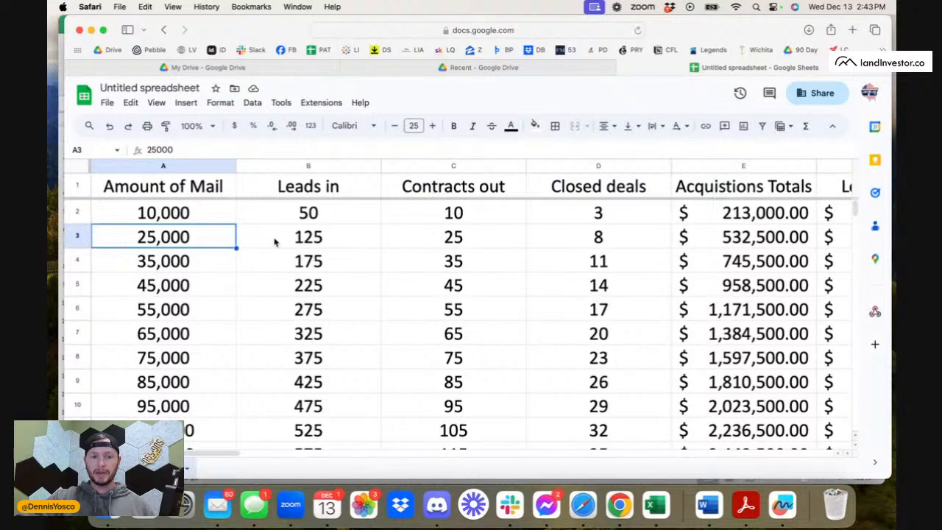
scroll(274, 242, "right", 1)
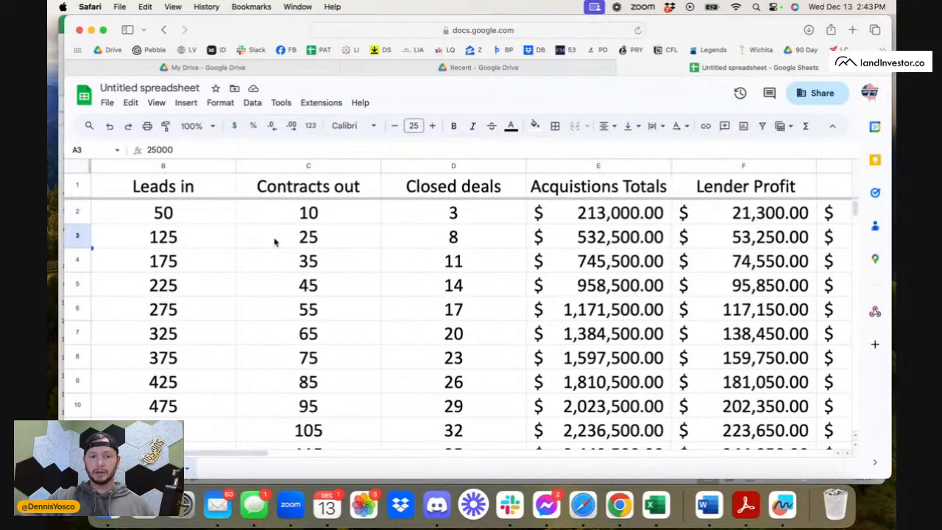
left_click(190, 246)
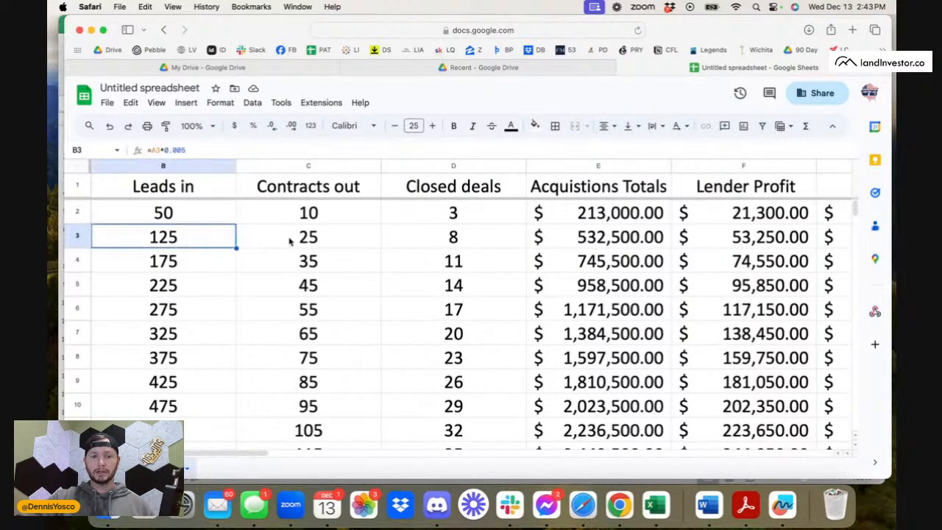
left_click(314, 237)
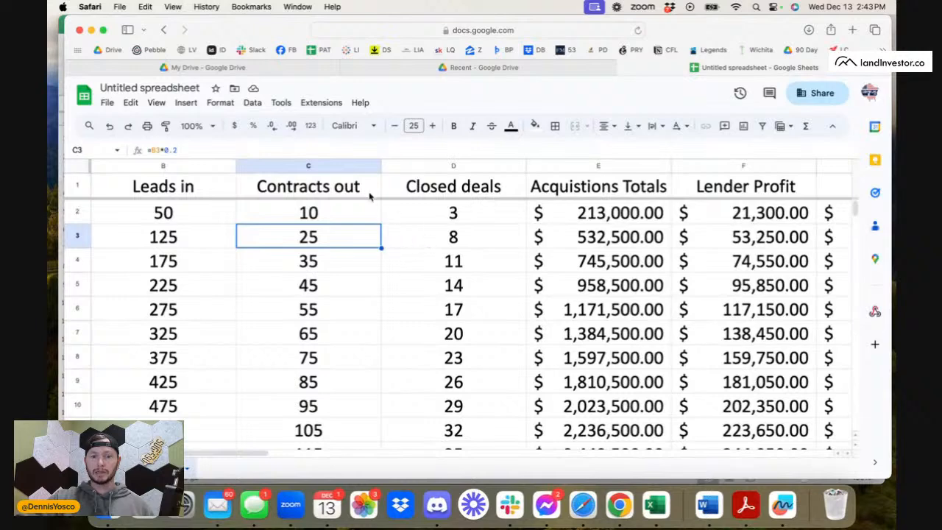
left_click(456, 239)
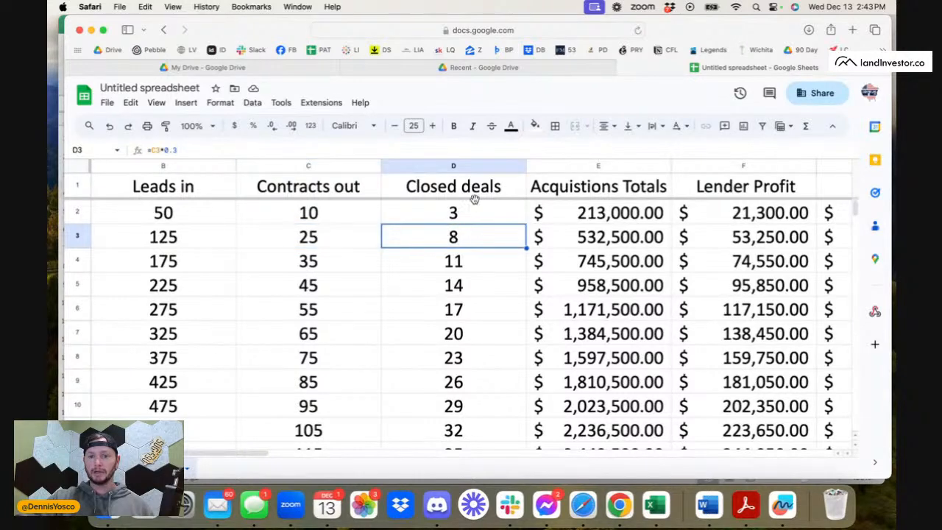
left_click(544, 242)
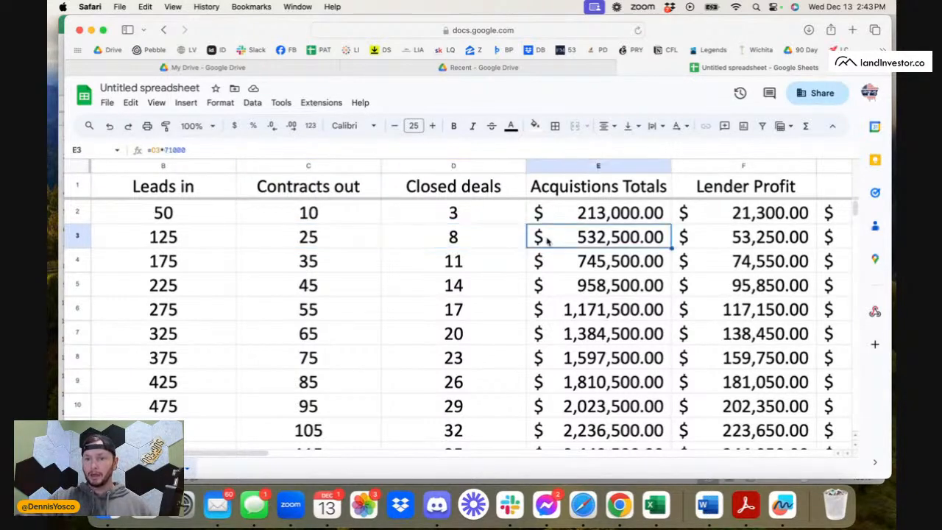
Review the Lender Profit and Exit (55%) formulas in the 25,000-mail row.
scroll(602, 247, "right", 2)
left_click(601, 241)
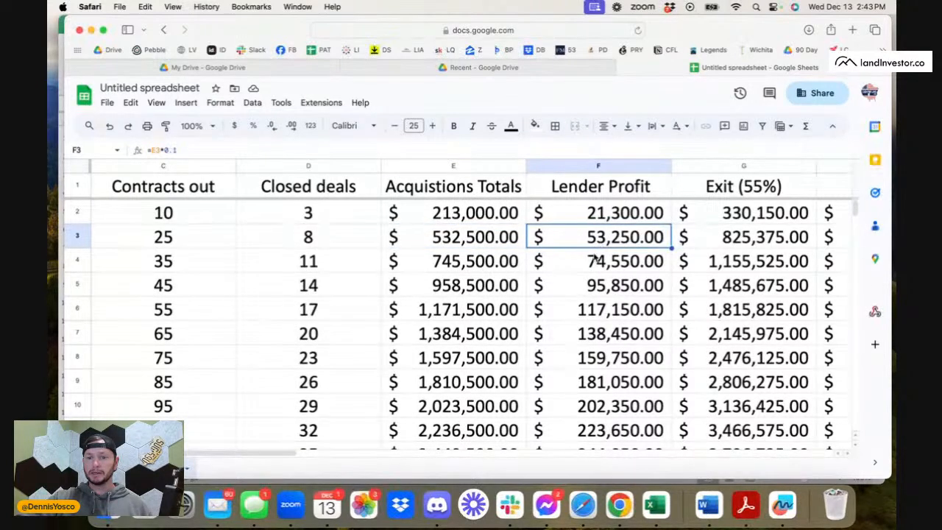
scroll(619, 264, "right", 2)
left_click(613, 247)
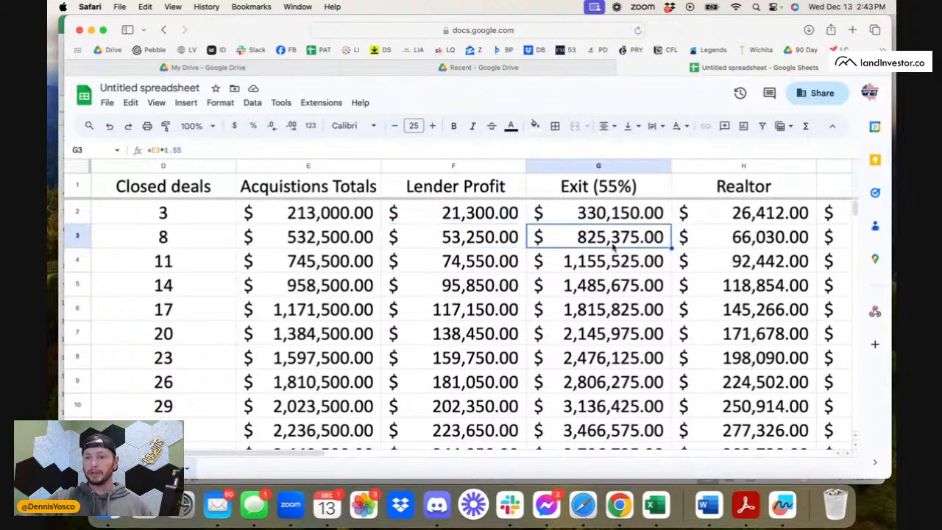
scroll(614, 247, "right", 3)
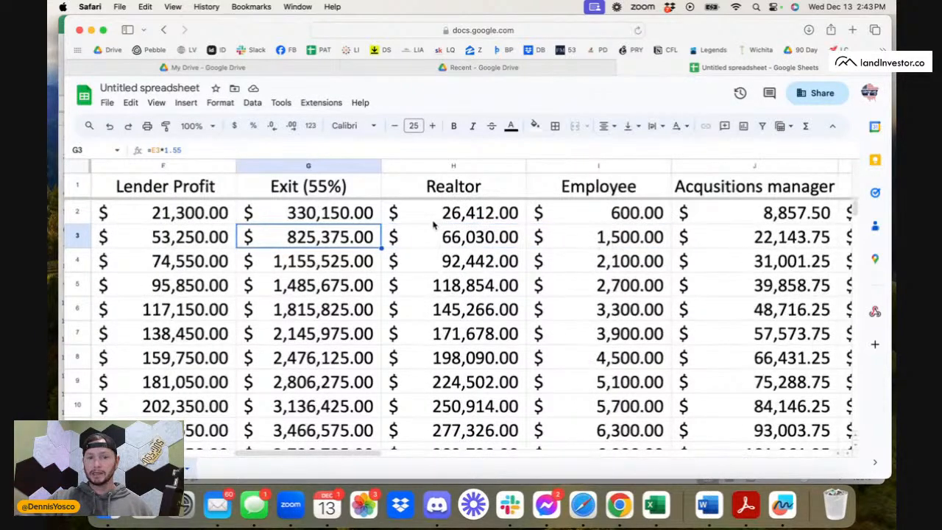
Review the Realtor, Employee and acquisitions manager formulas in the 25,000-mail row.
left_click(458, 244)
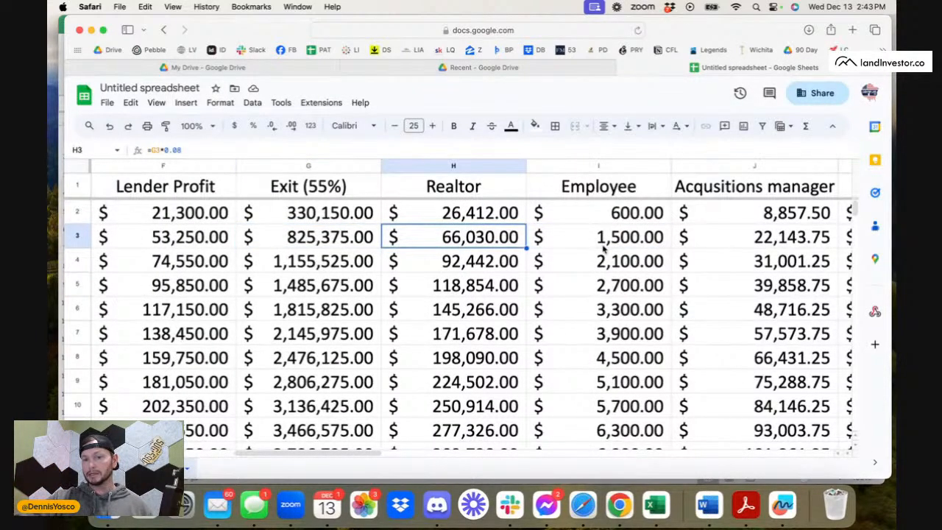
scroll(603, 250, "right", 2)
left_click(517, 242)
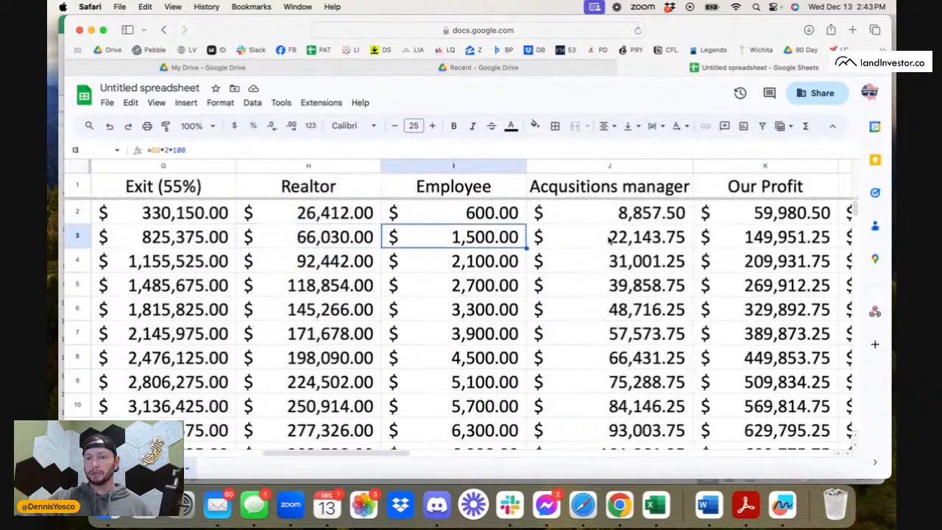
left_click(610, 242)
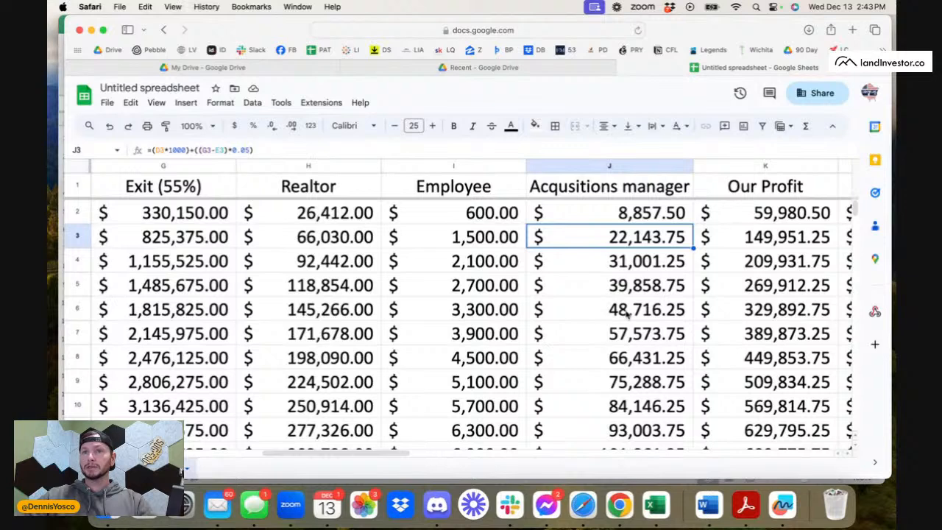
Review the Our Profit, After Tax and Taxes paid formulas in the 25,000-mail row, and check the row's mail amount.
scroll(670, 298, "right", 2)
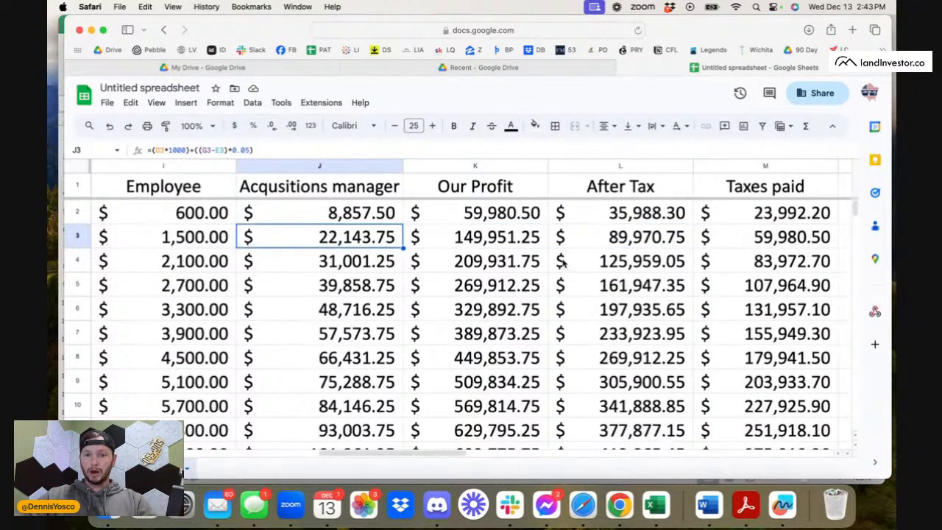
left_click(515, 255)
left_click(500, 243)
left_click(671, 236)
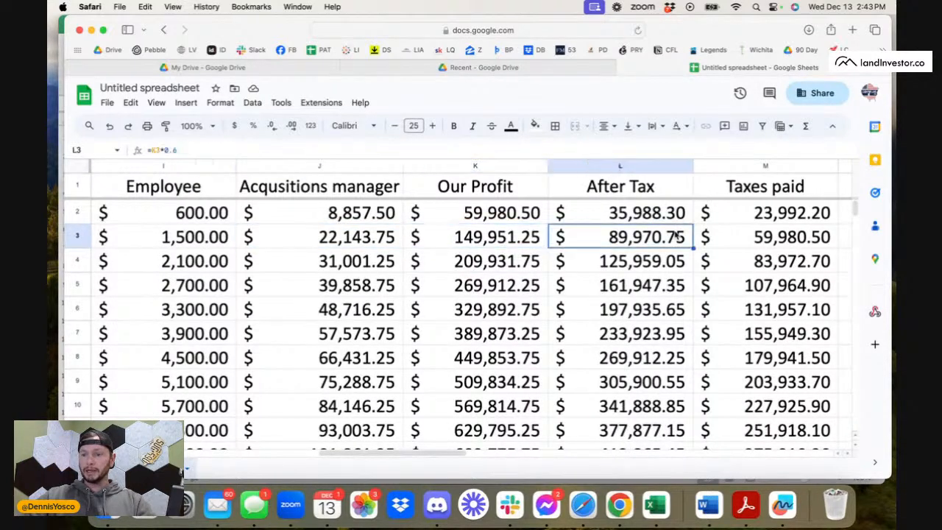
left_click(779, 239)
scroll(613, 279, "left", 10)
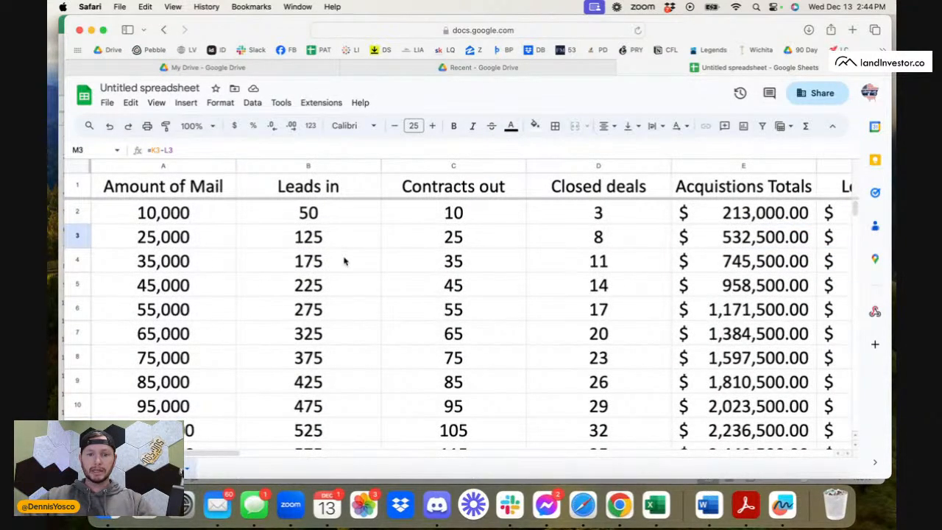
left_click(141, 241)
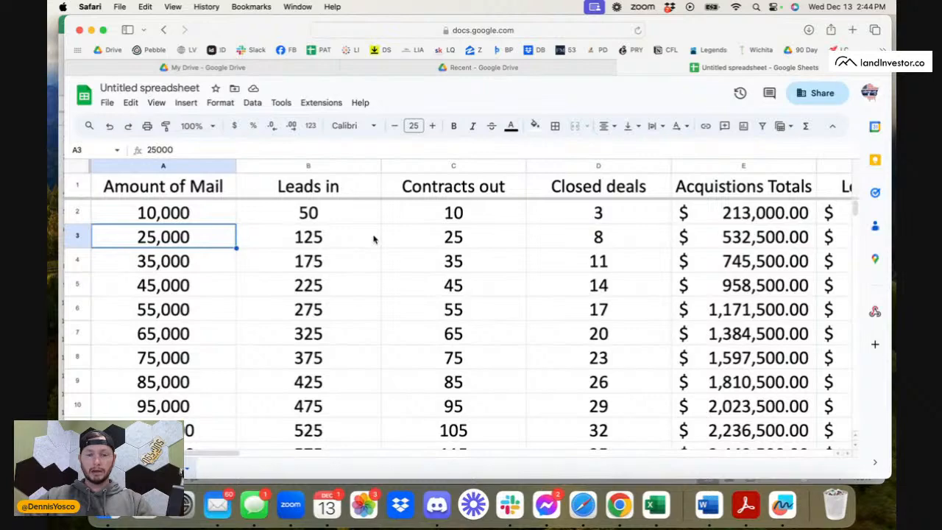
Add the heading "Mail Cost" in cell N1, beside the Taxes paid column.
scroll(373, 239, "right", 15)
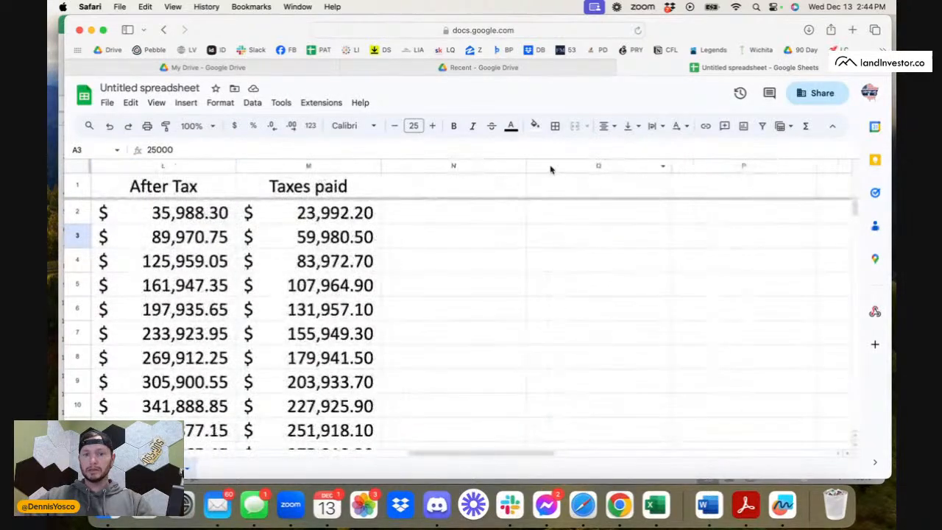
left_click(493, 191)
type("Mail Cost")
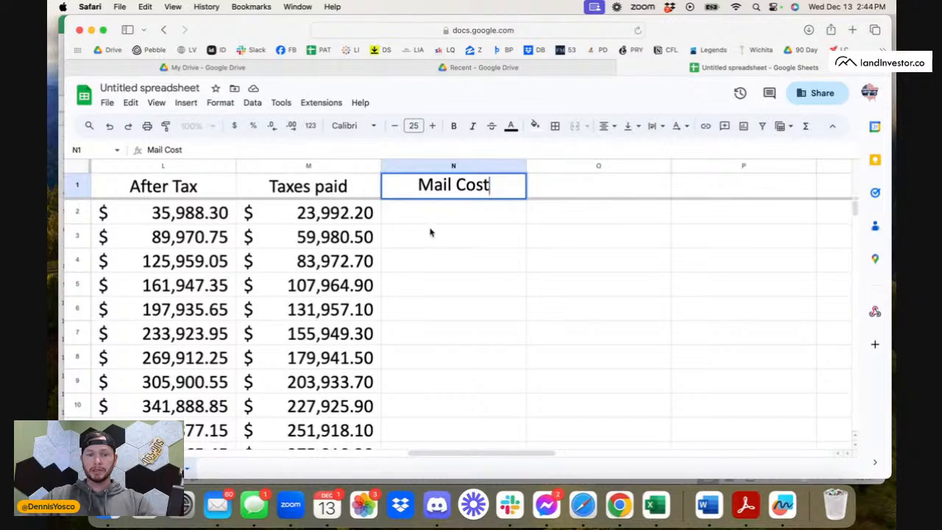
scroll(431, 233, "left", 2)
left_click(600, 194)
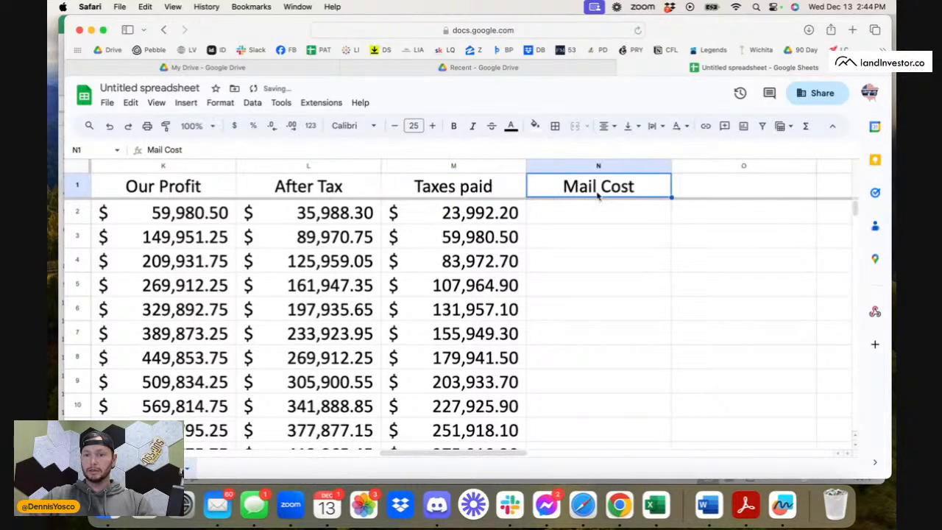
Add the heading "Systems Costs" in cell O1, beside Mail Cost.
left_click(692, 189)
type("St")
key("BackSpace")
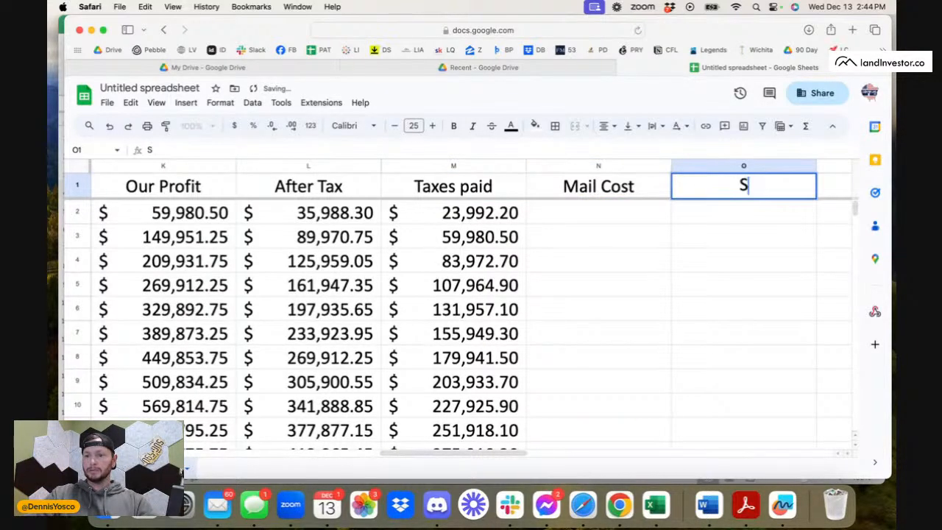
type("us")
key("BackSpace")
key("BackSpace")
type("u")
key("BackSpace")
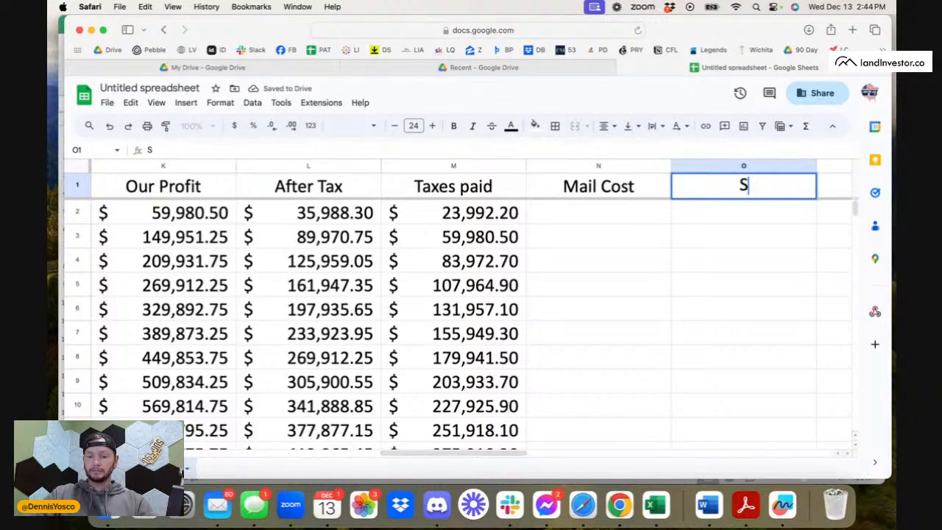
type("ystems cost")
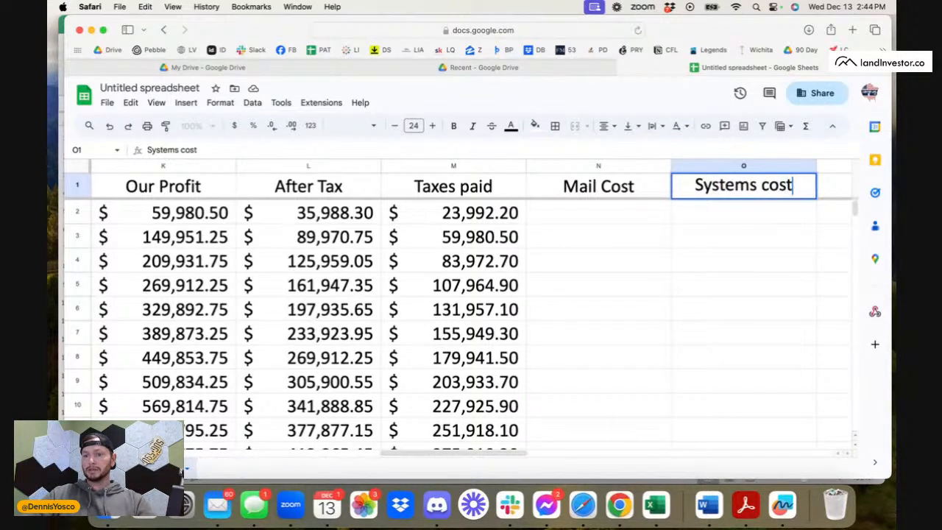
key("BackSpace")
key("BackSpace")
key("BackSpace")
key("BackSpace")
type("Costs")
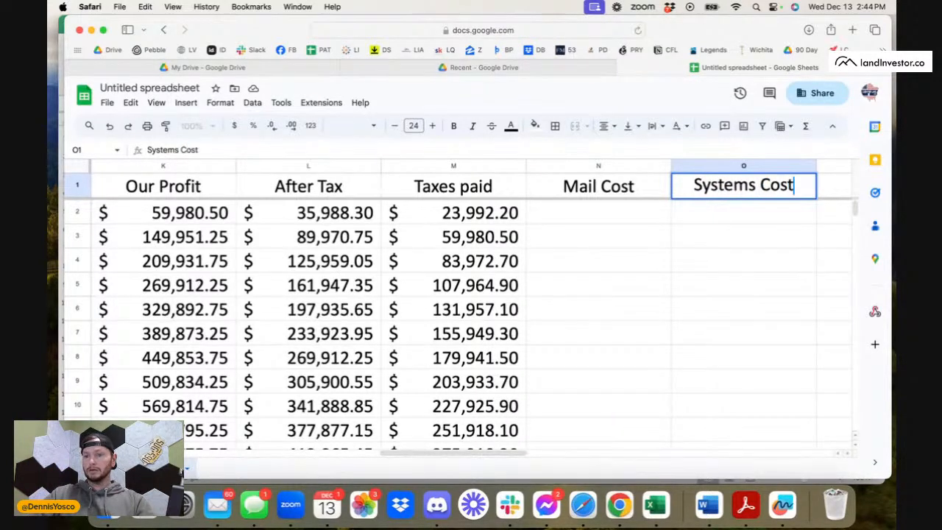
left_click(734, 262)
Add the heading "Answering Service" in cell P1, beside Systems Costs.
scroll(734, 263, "right", 3)
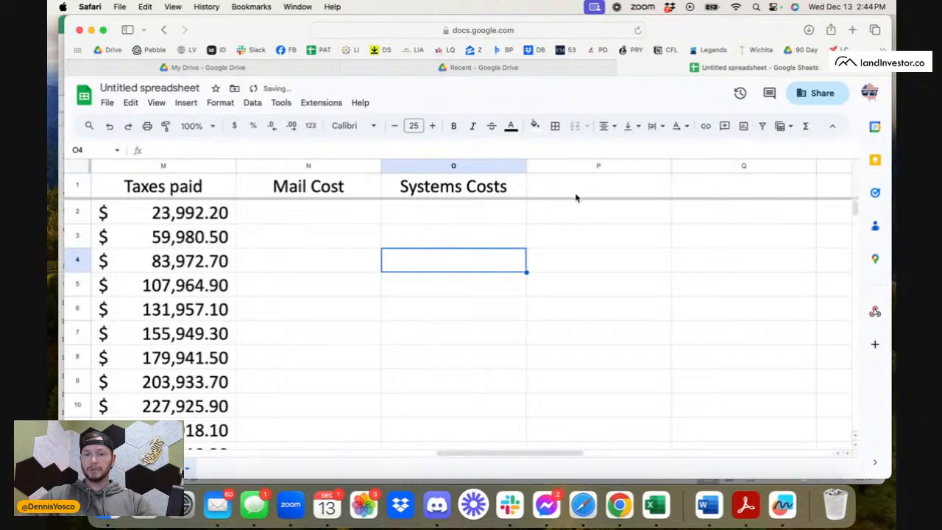
left_click(620, 186)
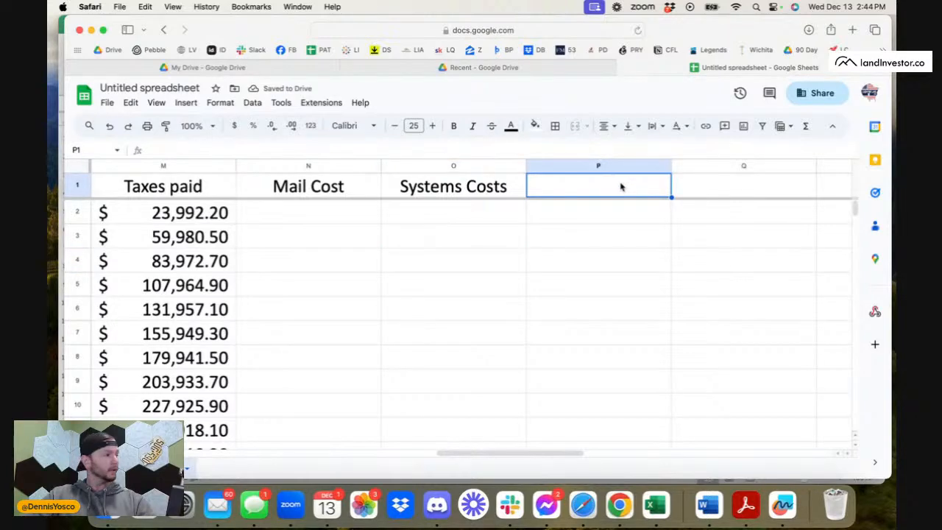
type("Ans")
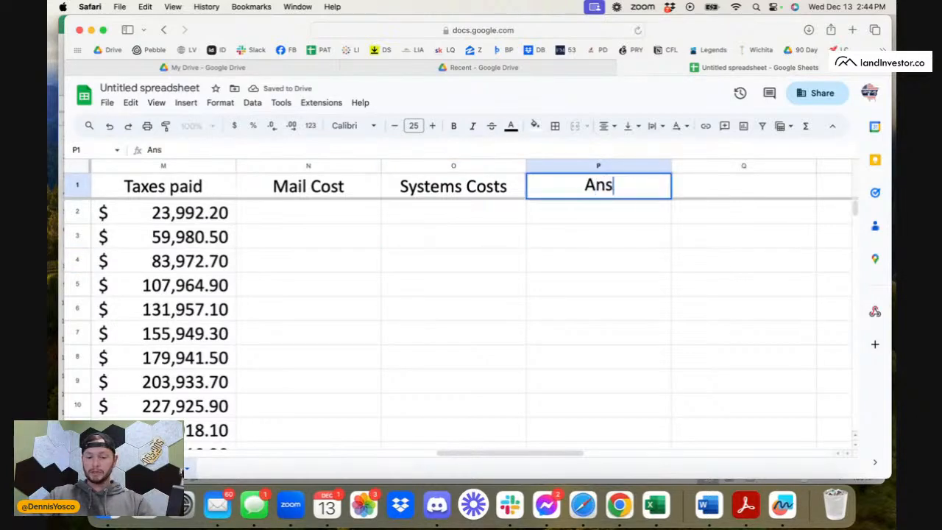
type("werign s")
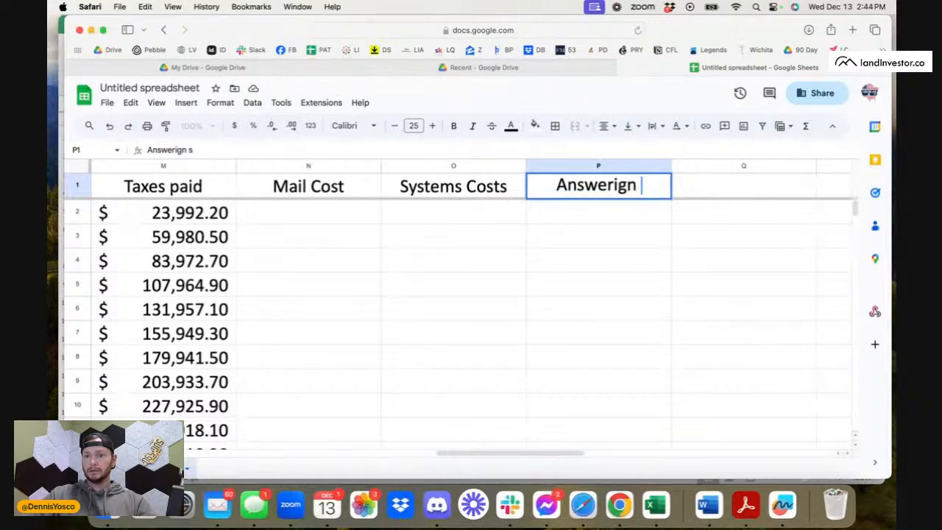
key("BackSpace")
key("BackSpace")
type("ing")
key("BackSpace")
key("BackSpace")
key("BackSpace")
key("BackSpace")
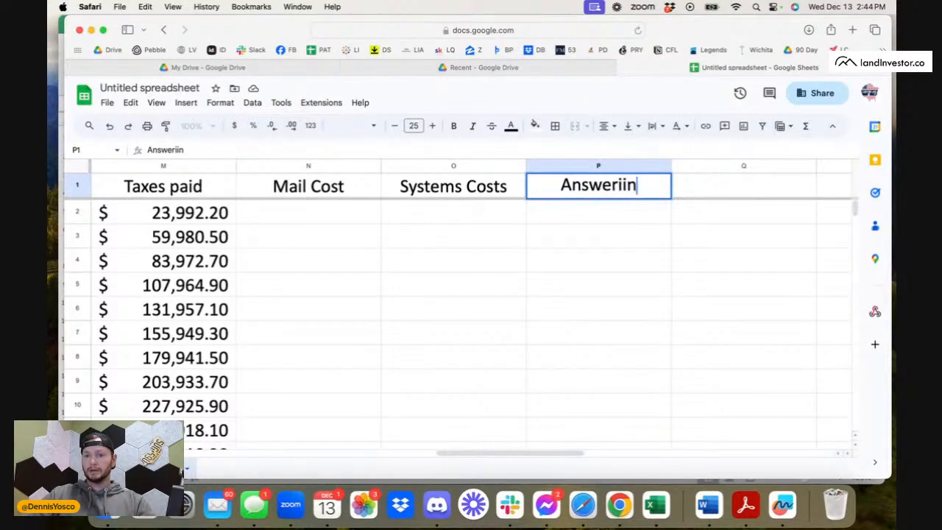
type("ing s")
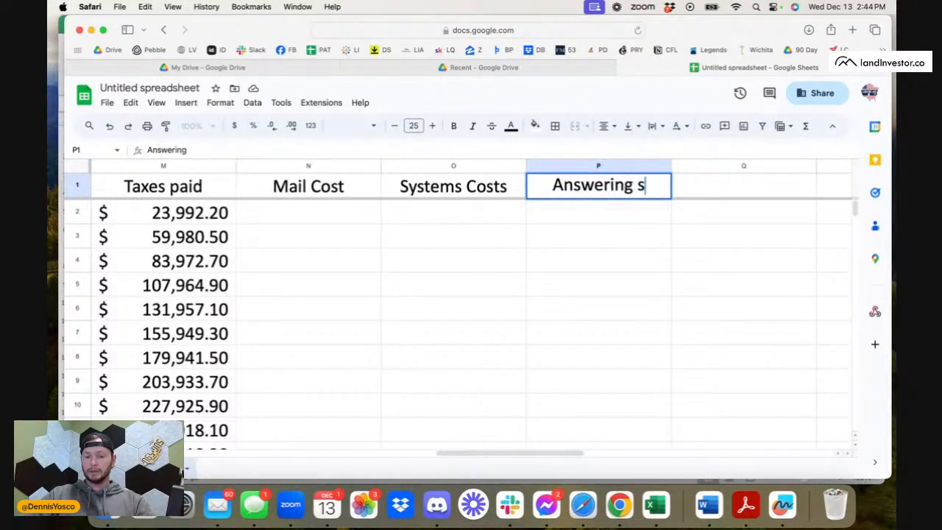
key("BackSpace")
type("ervice")
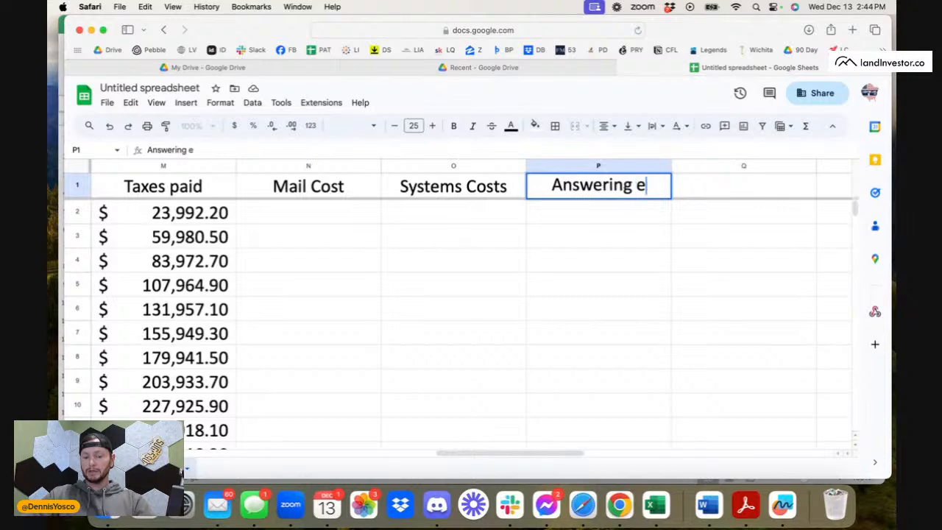
key("BackSpace")
key("BackSpace")
key("BackSpace")
key("BackSpace")
key("BackSpace")
key("BackSpace")
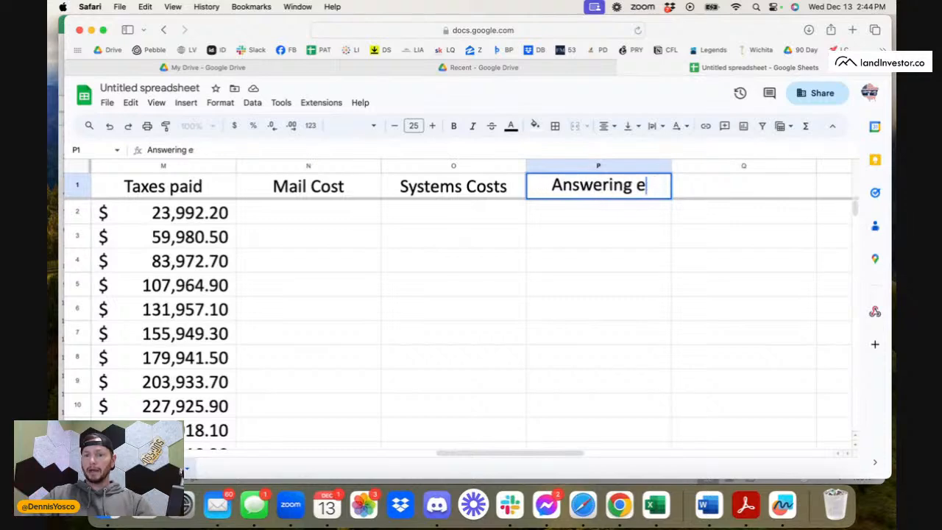
type("Service")
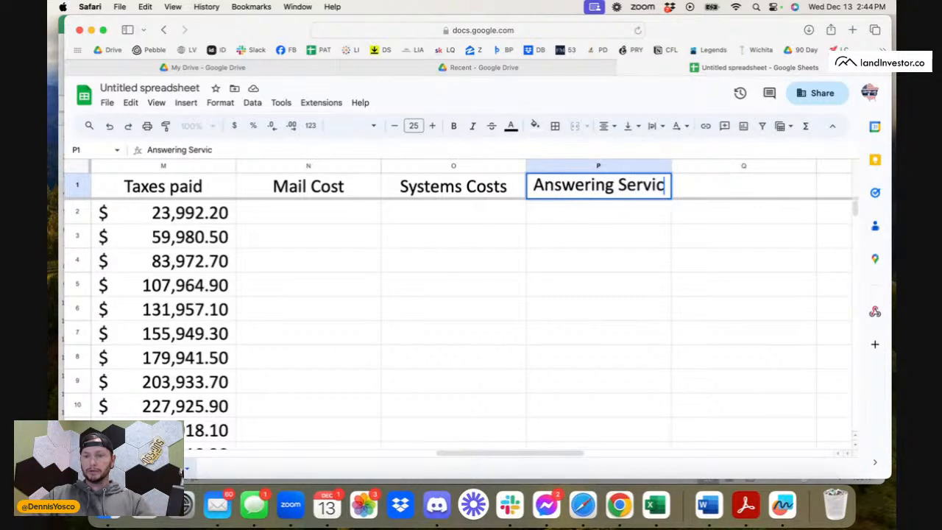
Add the heading "Misc" in cell Q1, beside Answering Service.
left_click(729, 188)
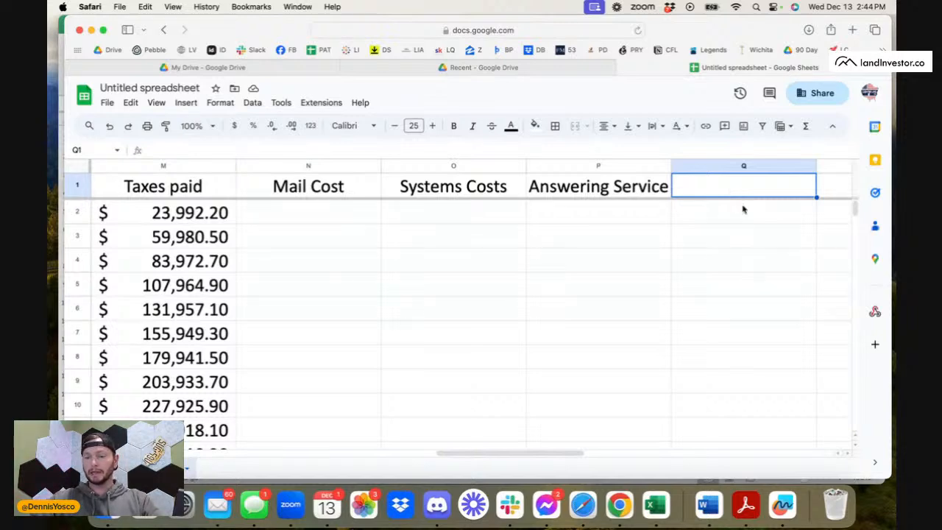
scroll(744, 210, "right", 2)
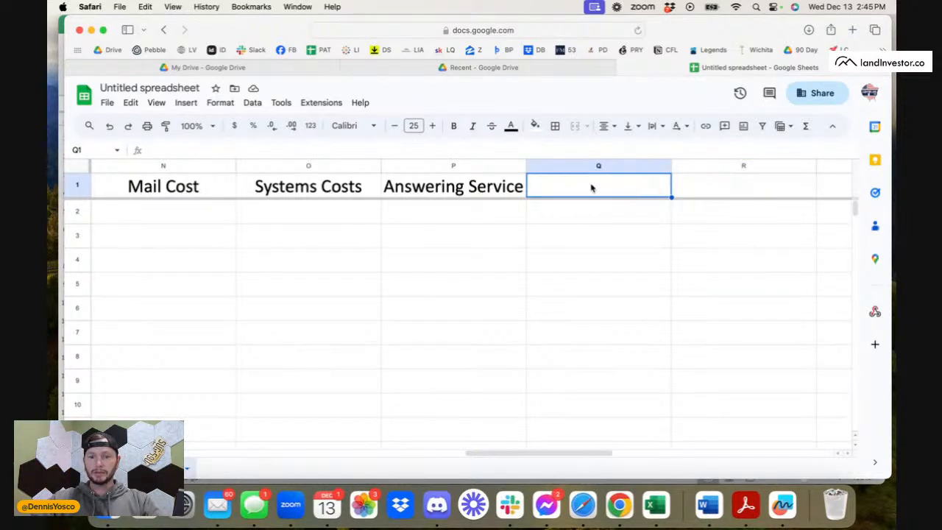
type("Mls")
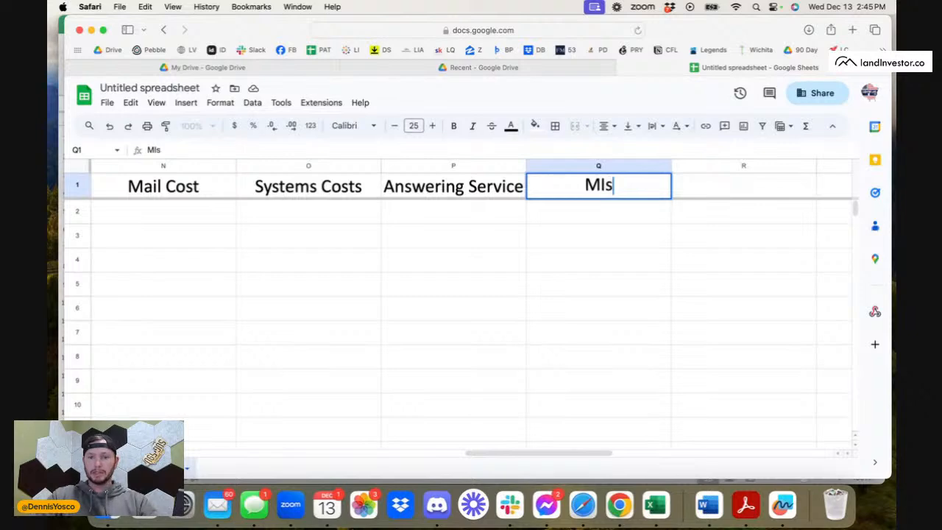
key("BackSpace")
key("BackSpace")
type("isc")
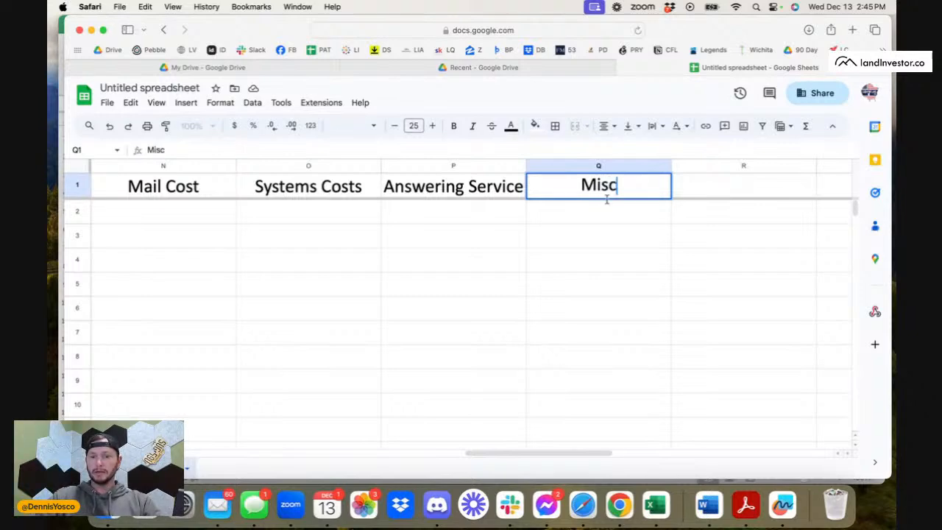
Add the headings "Drone" in cell R1 and "Title" in cell S1.
left_click(731, 189)
type("Drone")
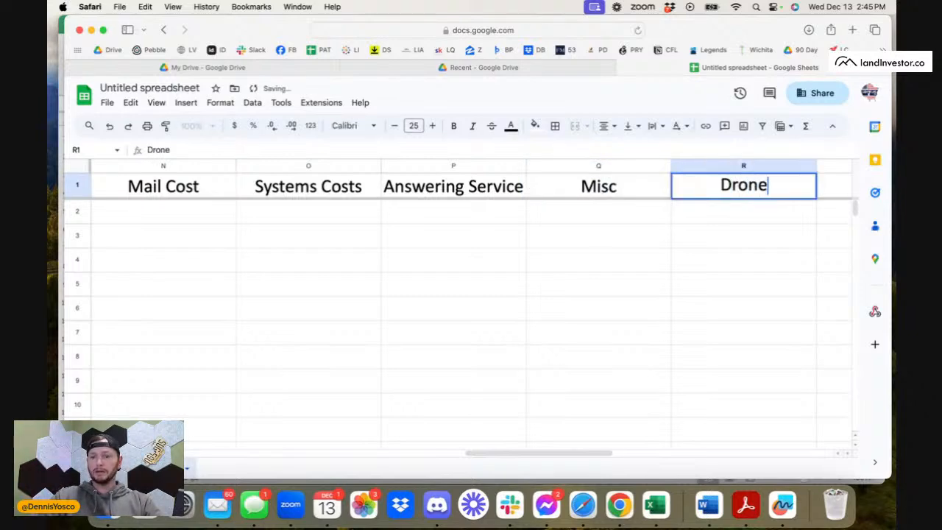
scroll(721, 223, "right", 2)
key("Return")
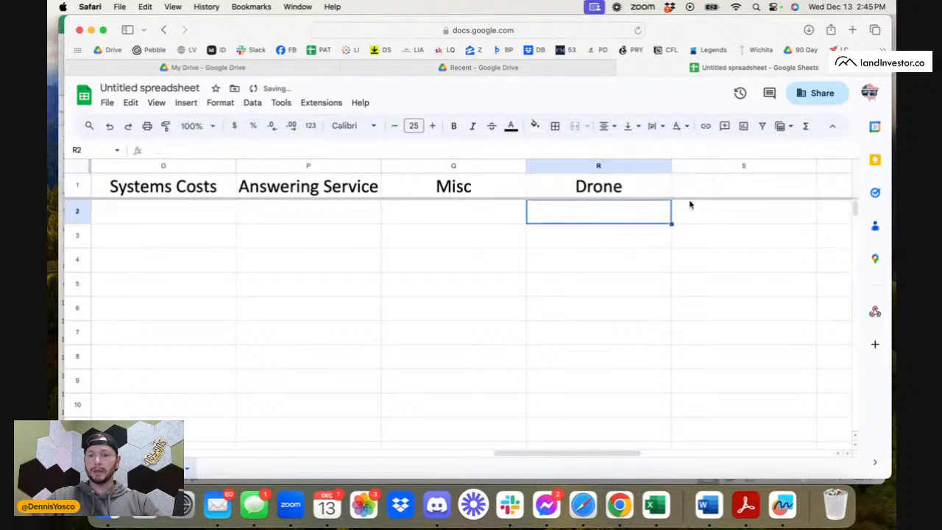
left_click(706, 192)
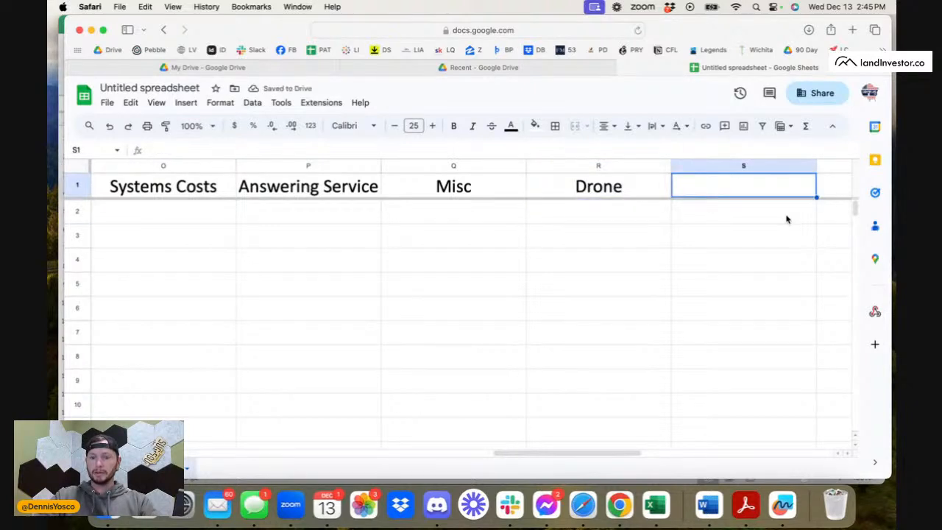
type("Title")
left_click(761, 252)
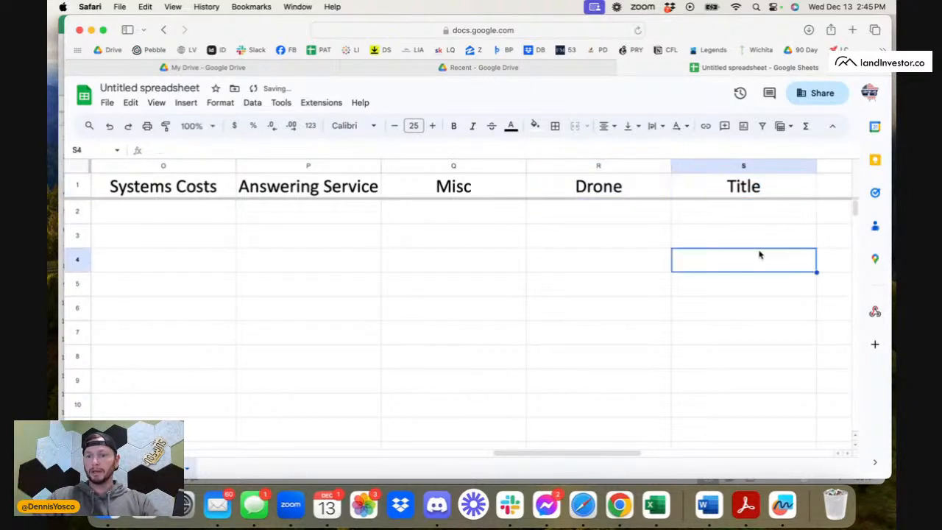
Look back over the existing deal, cost and profit columns, and select the Mail Cost cell in the 10,000-mail row.
scroll(759, 252, "right", 3)
left_click(490, 188)
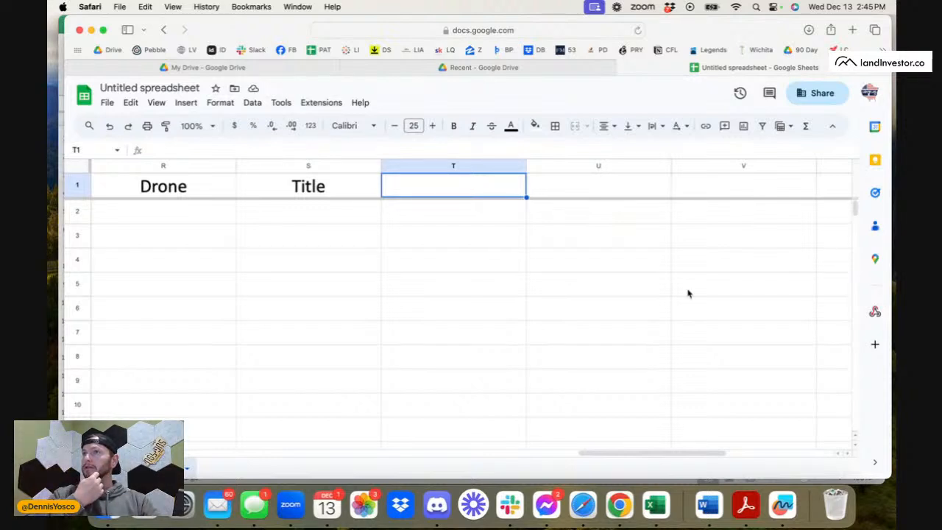
left_click(626, 297)
scroll(627, 298, "left", 15)
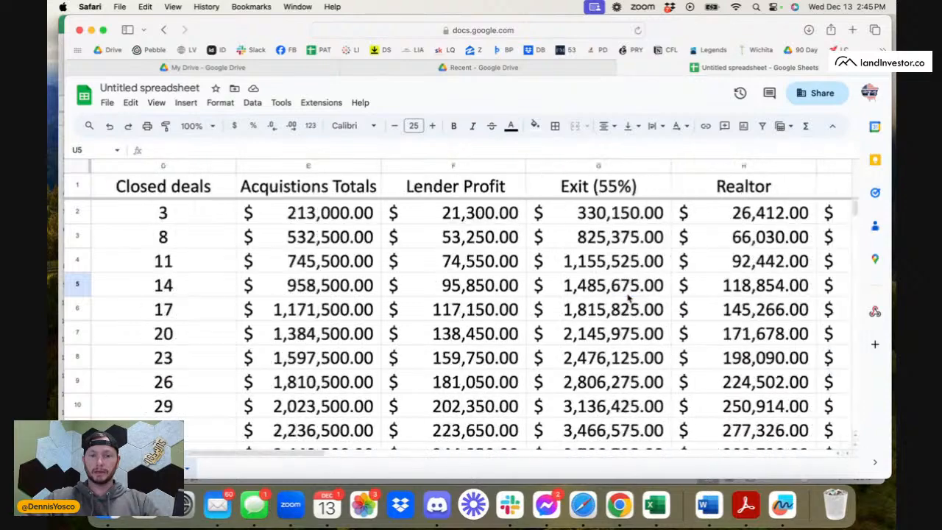
scroll(627, 298, "right", 10)
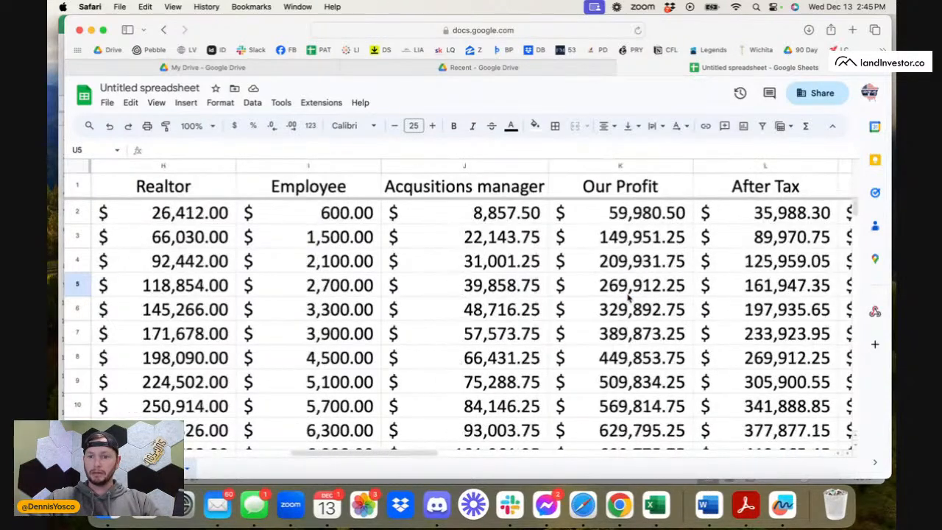
scroll(628, 298, "right", 2)
left_click(452, 211)
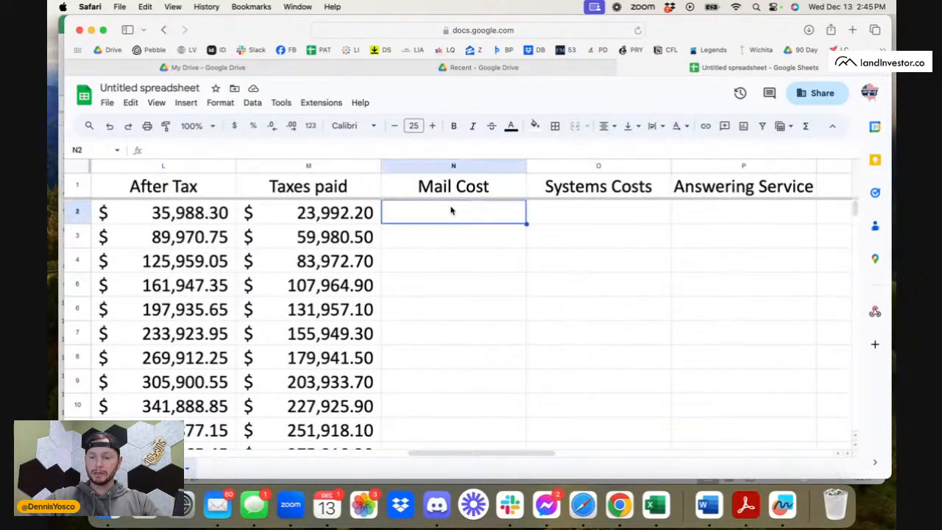
Enter the formula =A2*.54 in cell N2 and fill it down the Mail Cost column.
type("=")
scroll(404, 272, "left", 12)
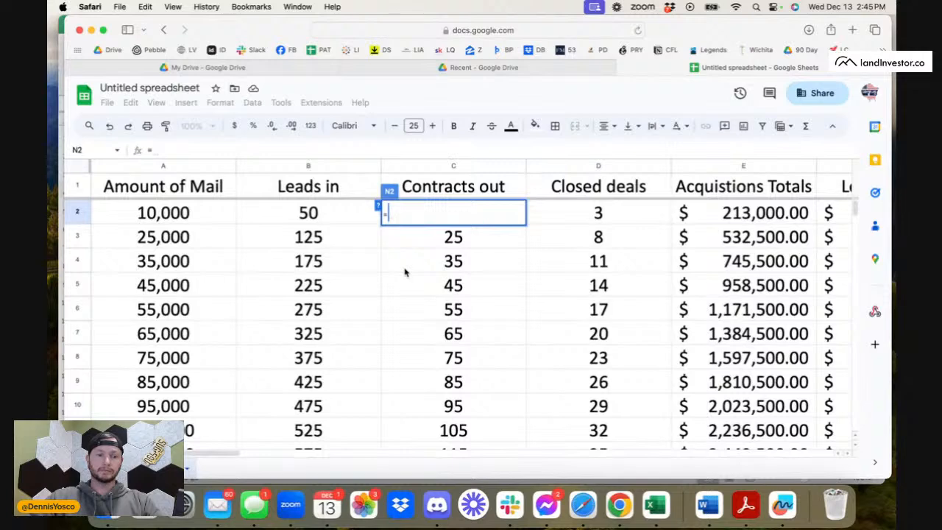
left_click(188, 221)
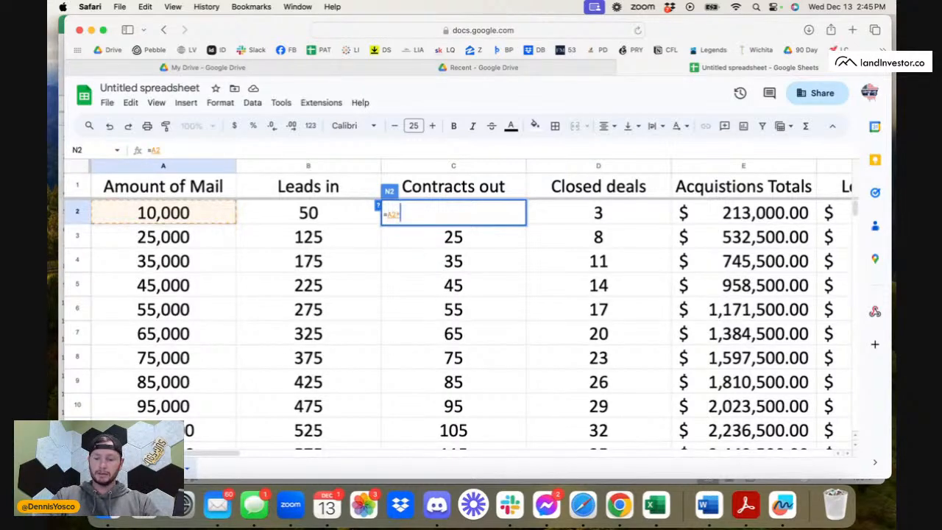
type("*.")
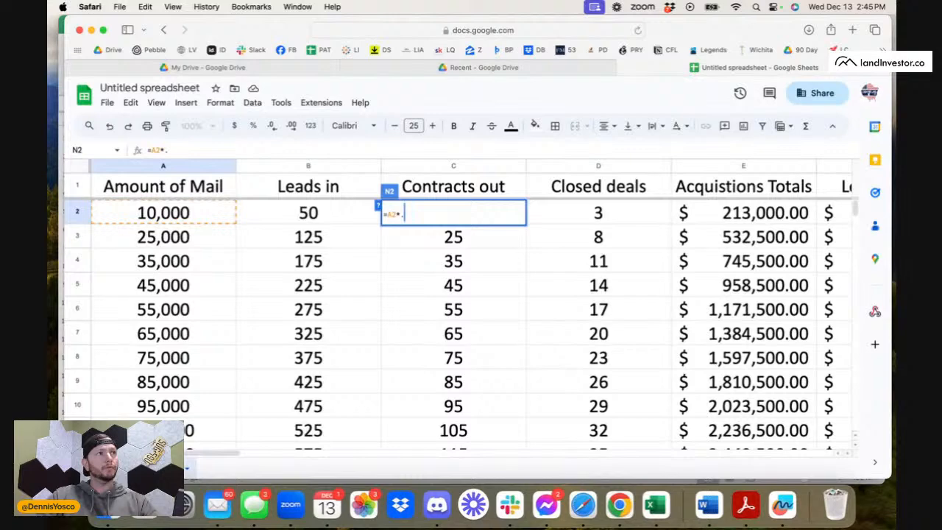
type("54")
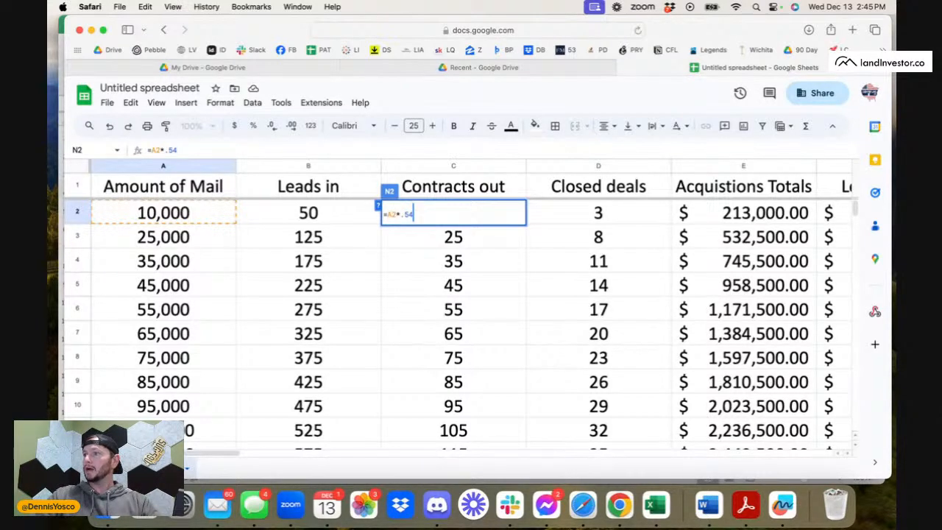
key("Return")
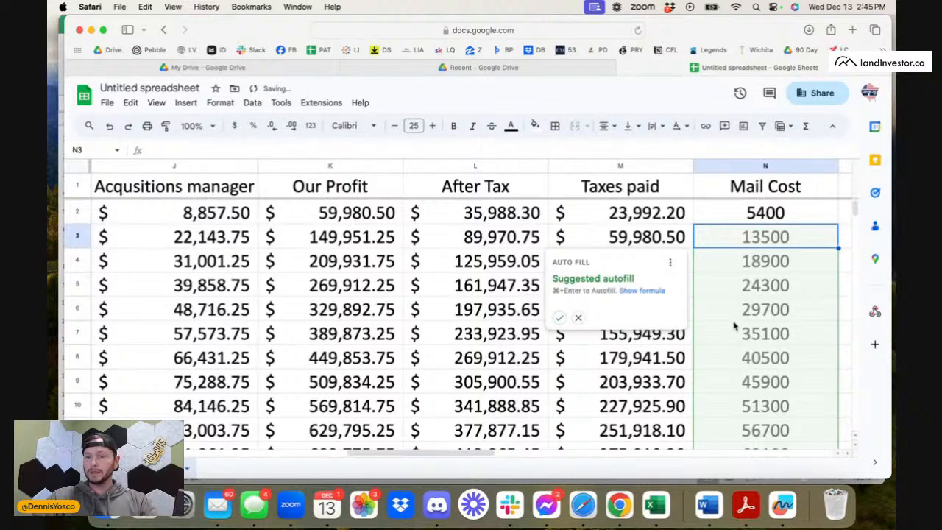
key("BackSpace")
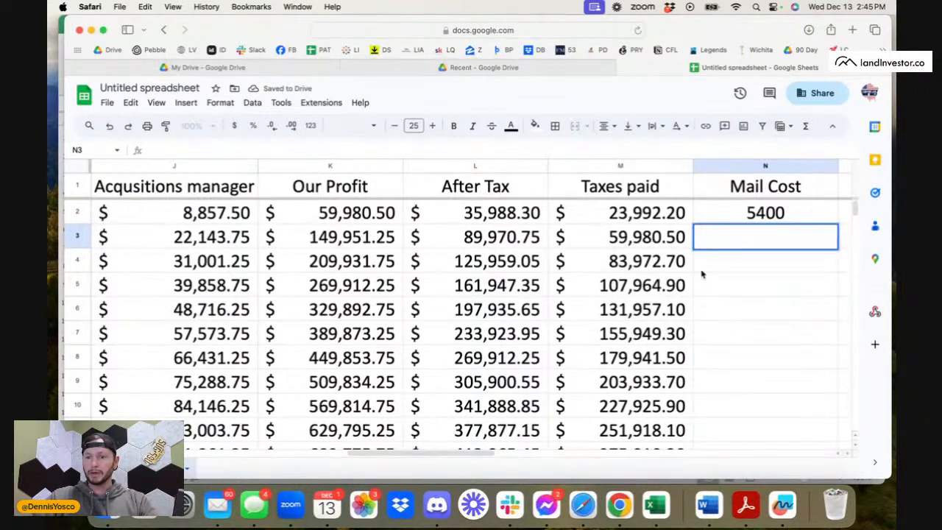
left_click(790, 193)
left_click(797, 215)
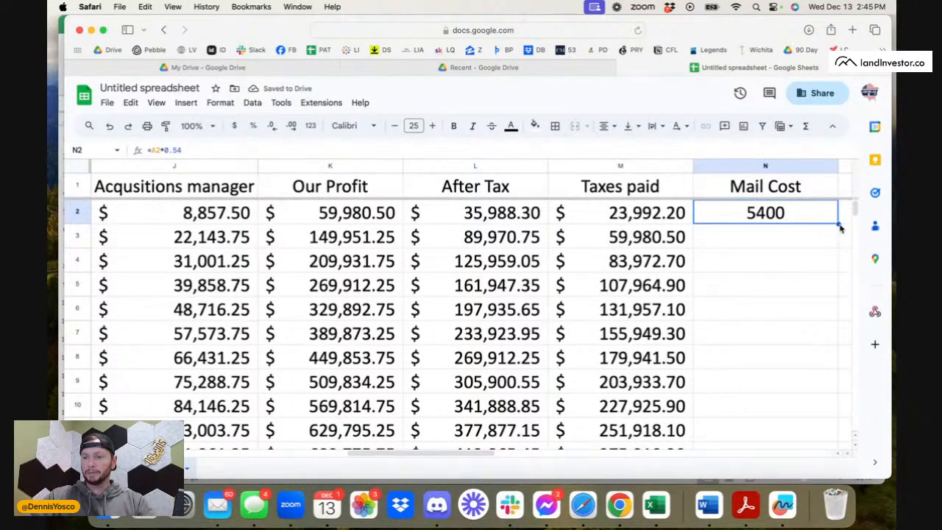
Examine the Mail Cost formulas against the mail amounts, looking over the 45,000- and 55,000-mail rows and their deal figures.
left_click(775, 308)
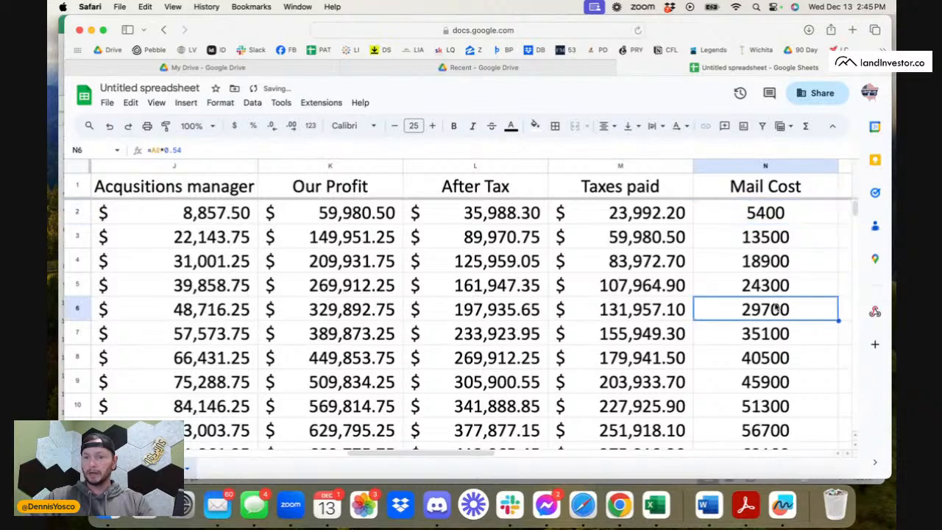
scroll(442, 332, "left", 10)
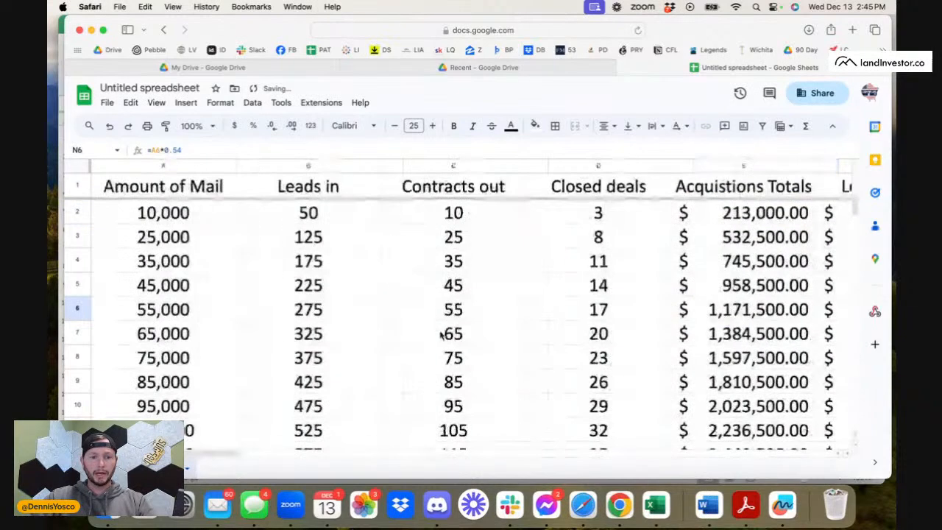
left_click(156, 310)
left_click(75, 290)
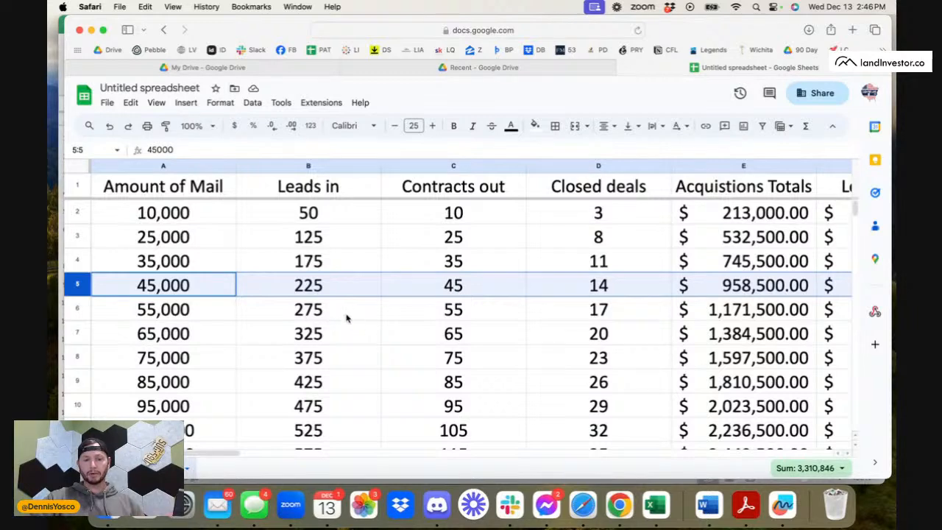
left_click(438, 316)
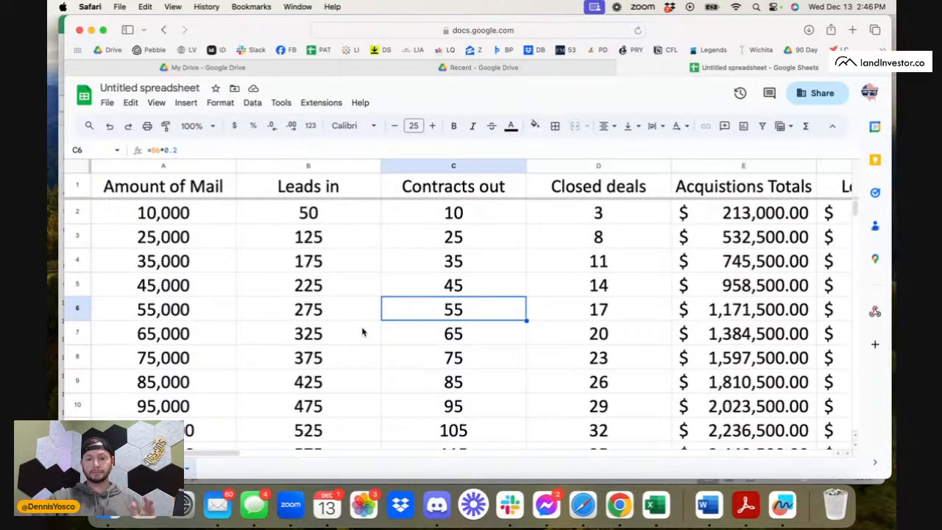
scroll(362, 332, "right", 10)
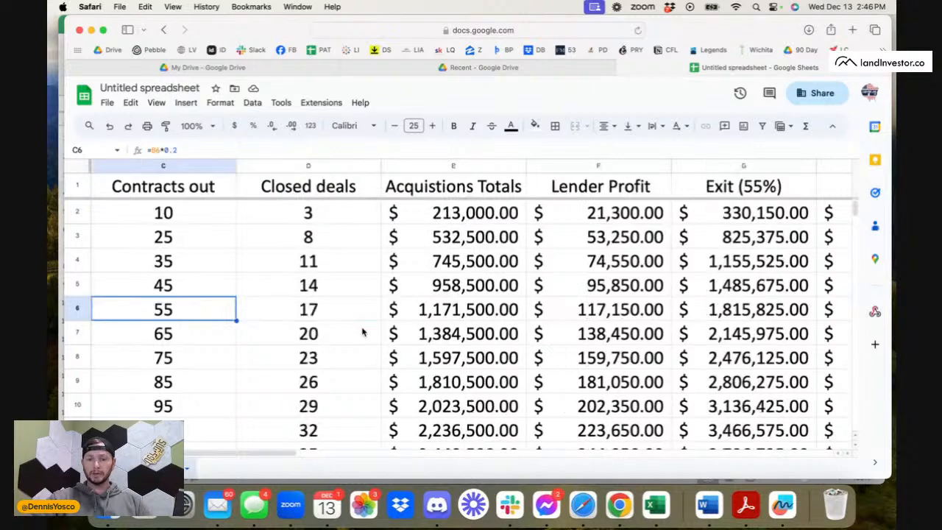
scroll(362, 333, "right", 10)
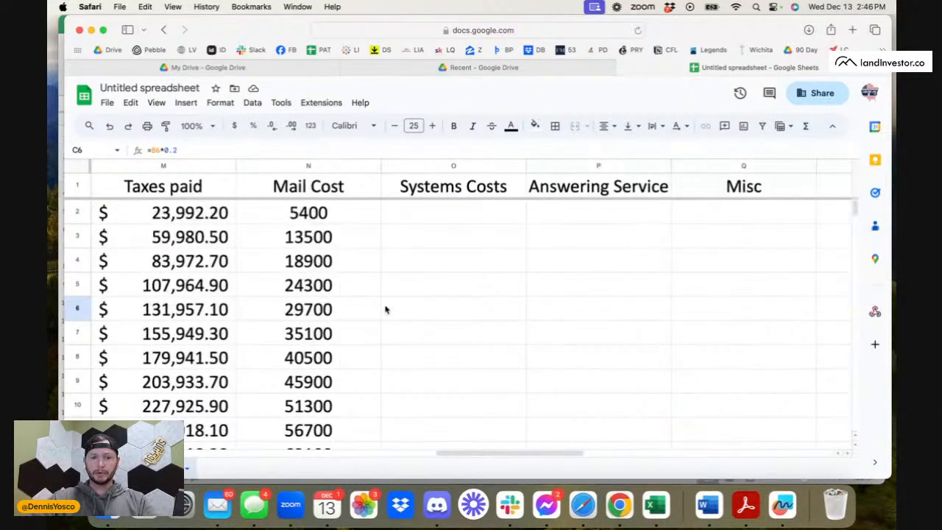
left_click(355, 262)
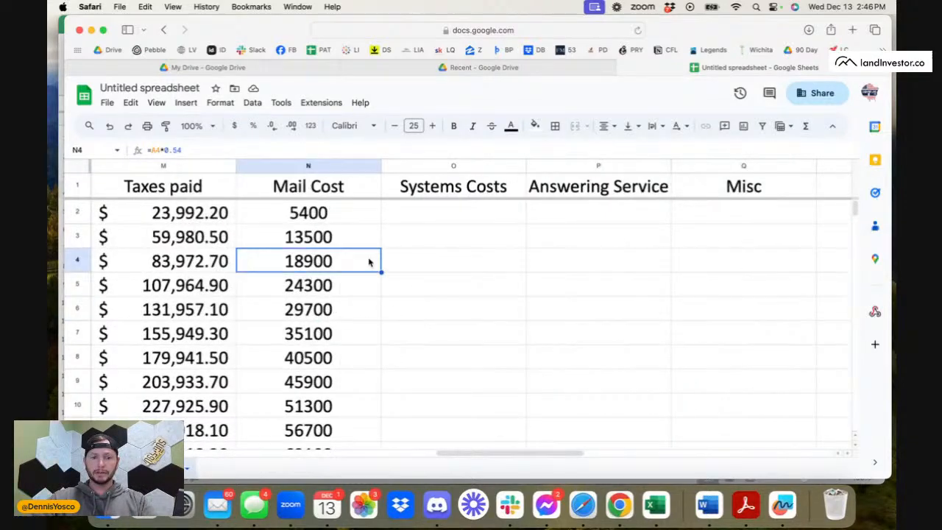
Enter the formula =422+50 in cell O2 and fill it down the Systems Costs column.
left_click(444, 225)
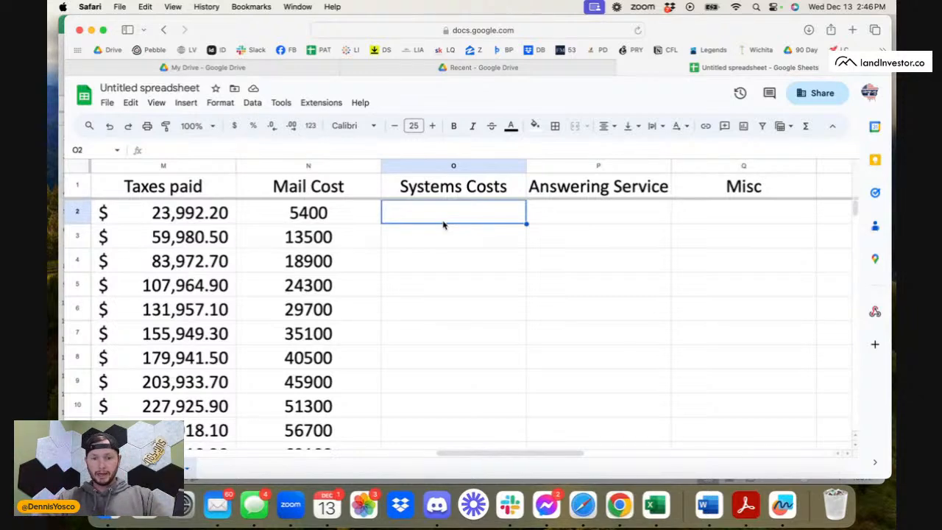
type("422+")
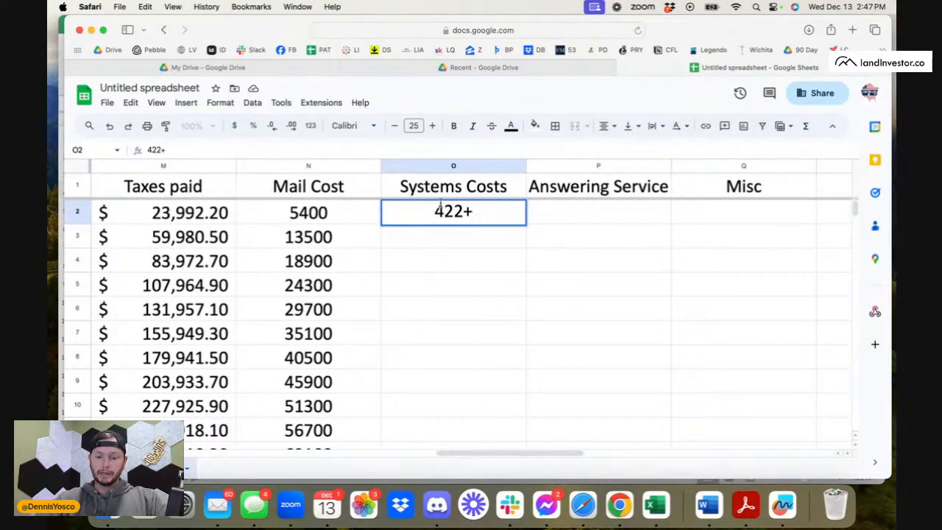
type("50=")
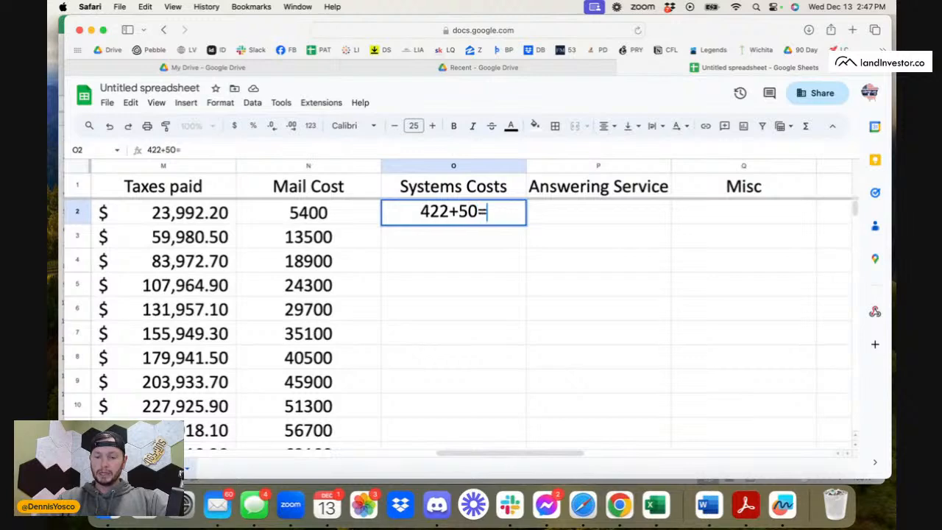
key("BackSpace")
type("_+")
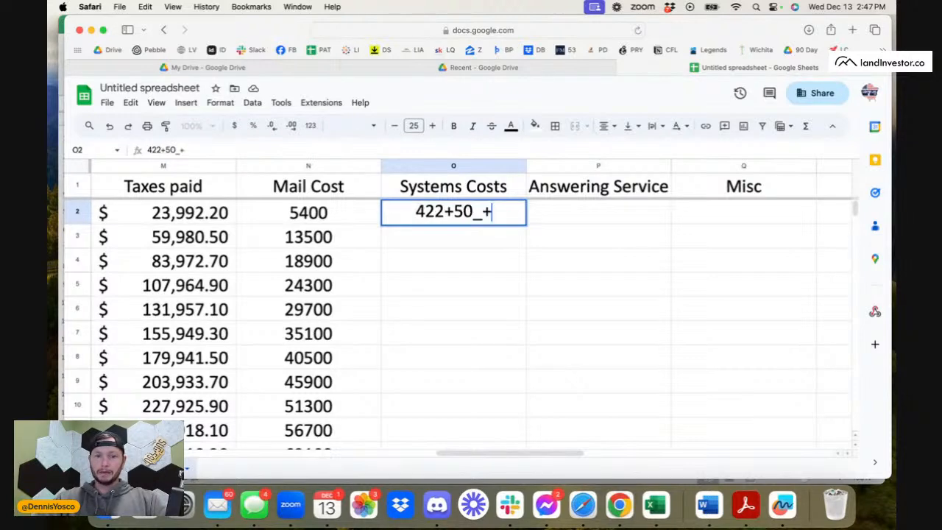
key("BackSpace")
key("BackSpace")
type("+")
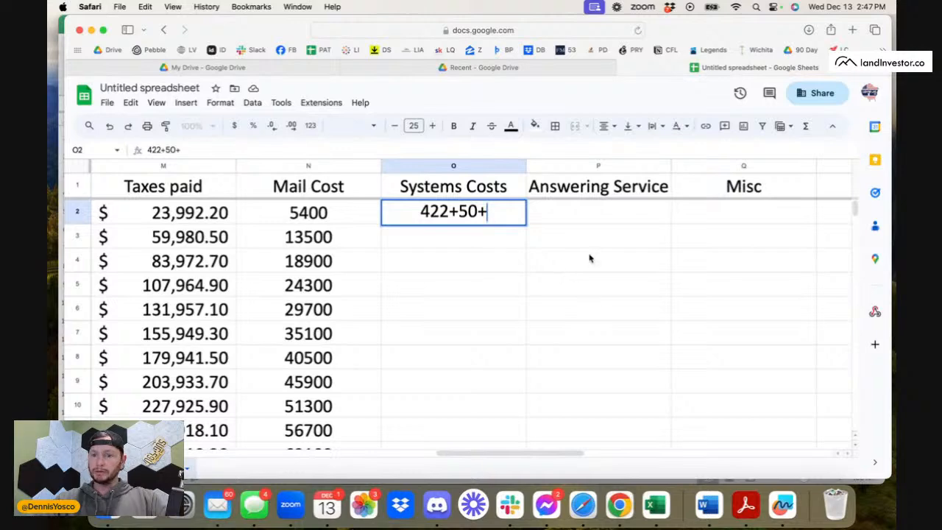
key("BackSpace")
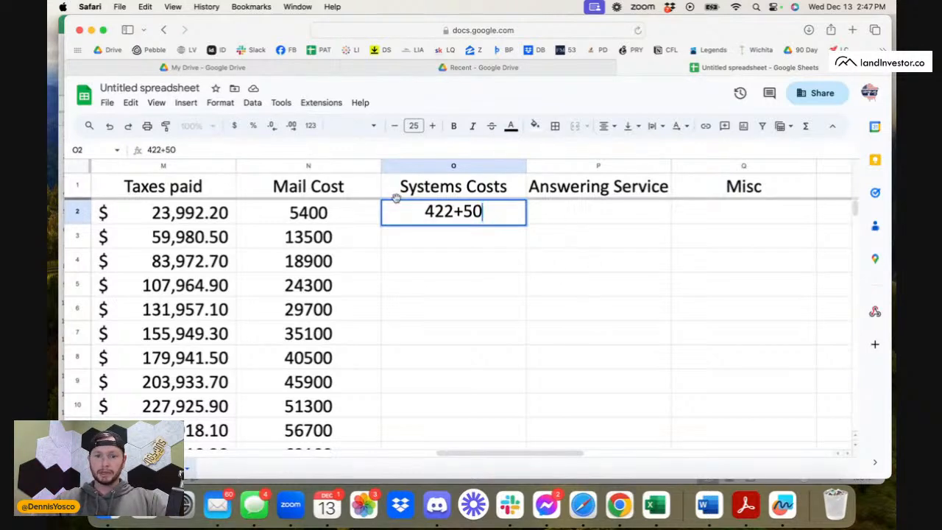
key("Home")
type("=")
key("Return")
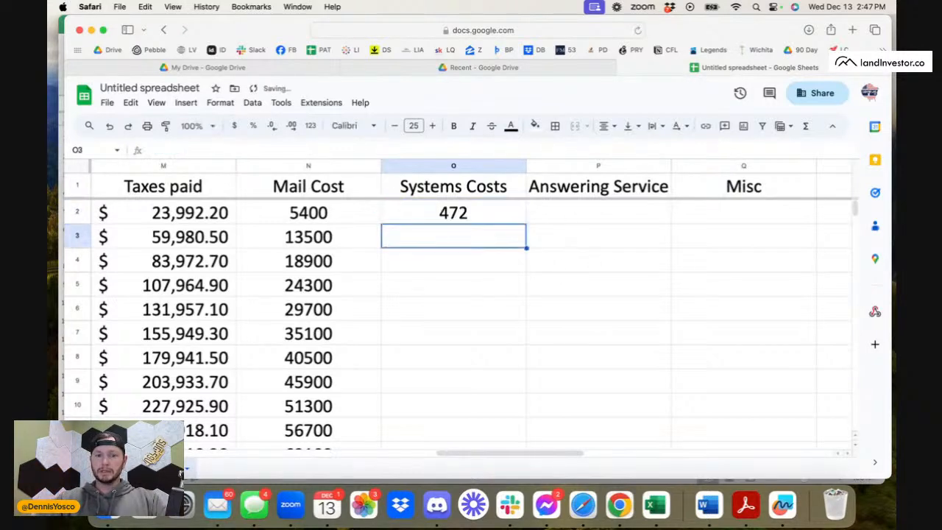
left_click(525, 219)
double_click(525, 223)
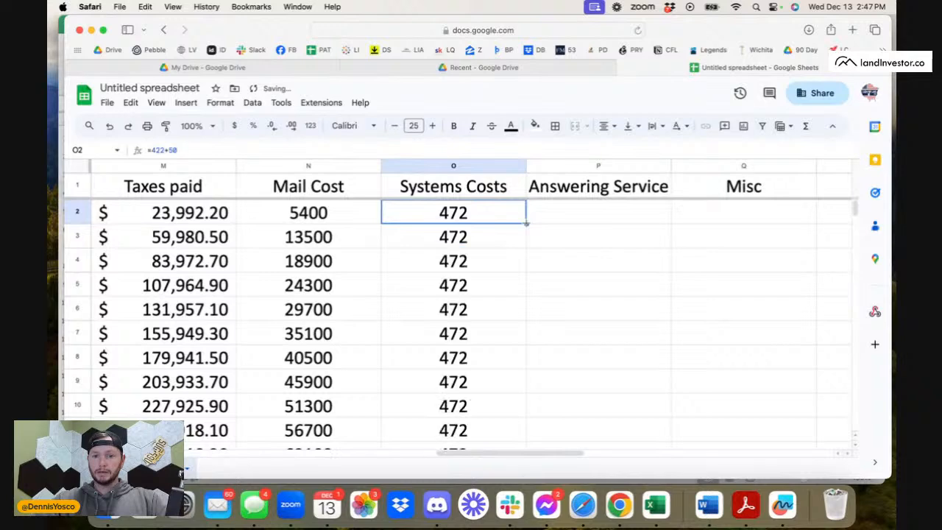
Calculate the Answering Service cost in cell P2 from the Leads in value with the formula =B2*(1.5*5).
left_click(610, 214)
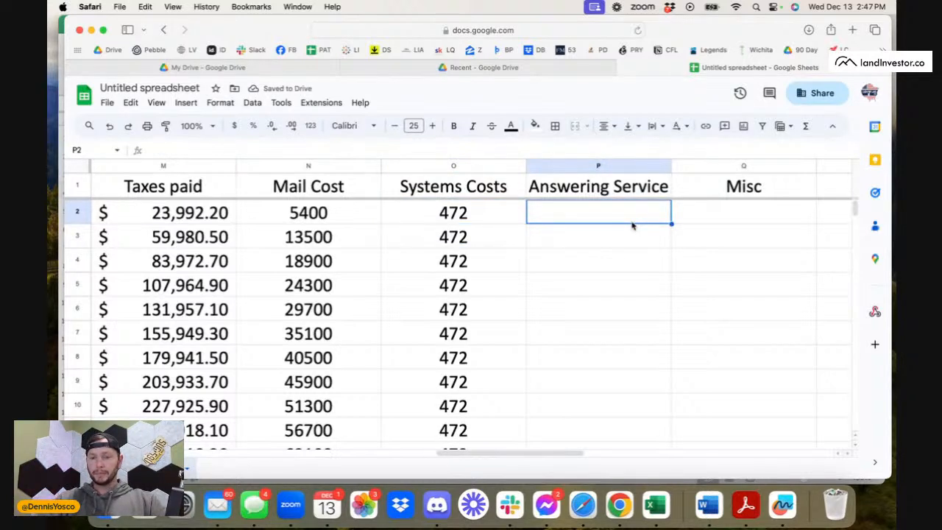
key("Return")
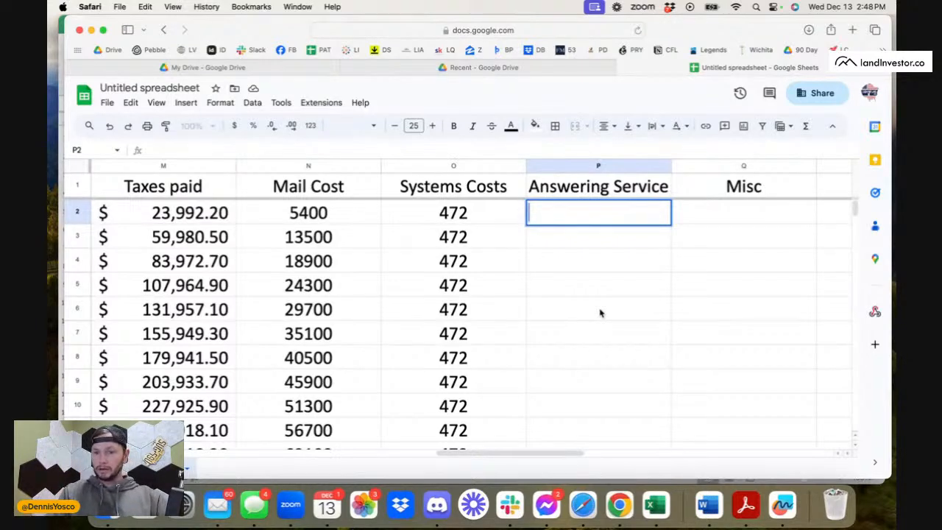
type("=")
scroll(538, 330, "left", 10)
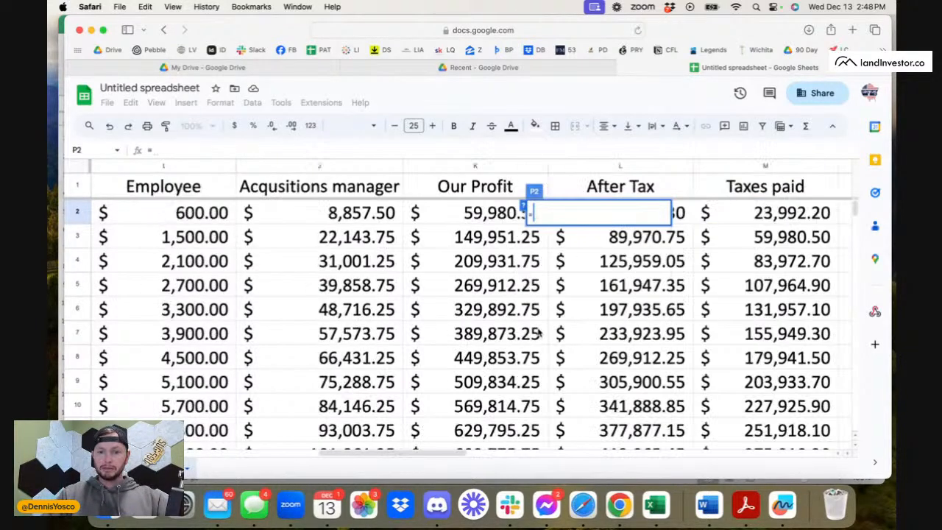
left_click(310, 220)
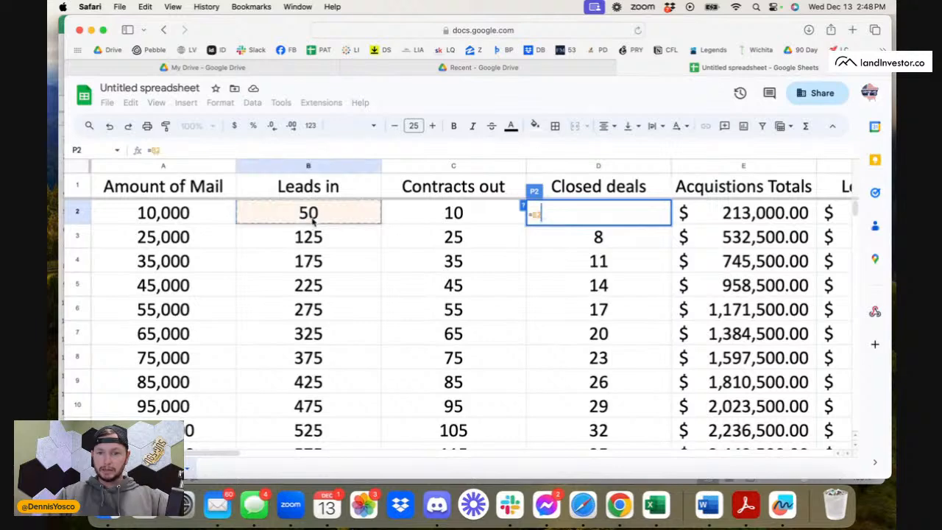
type("*")
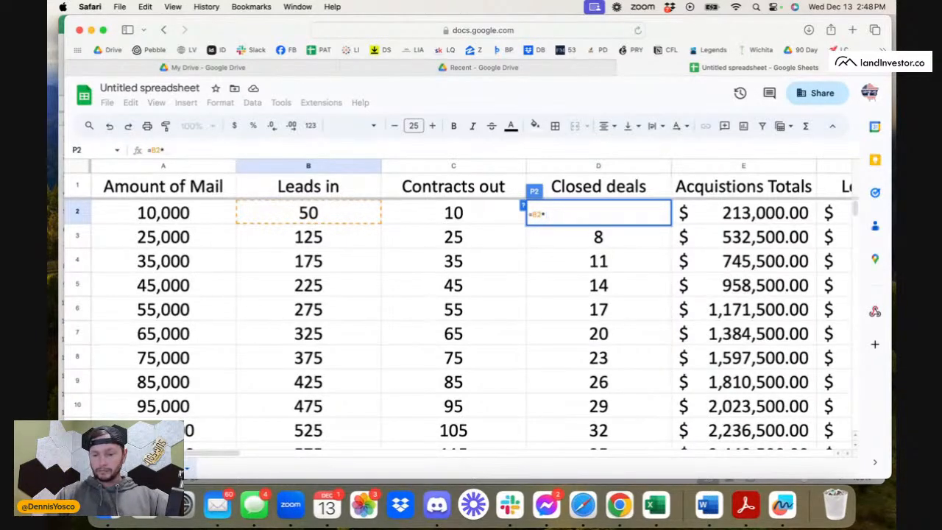
type("1.5*")
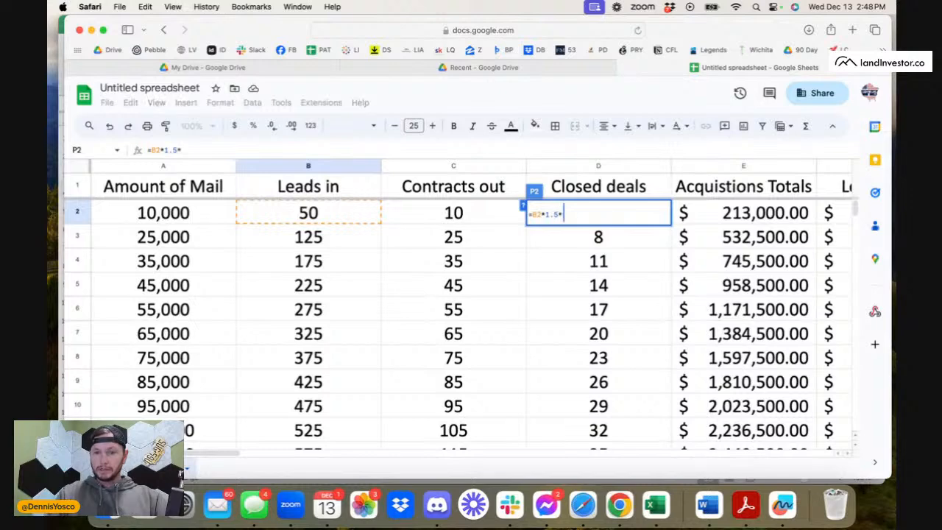
key("BackSpace")
key("BackSpace")
key("BackSpace")
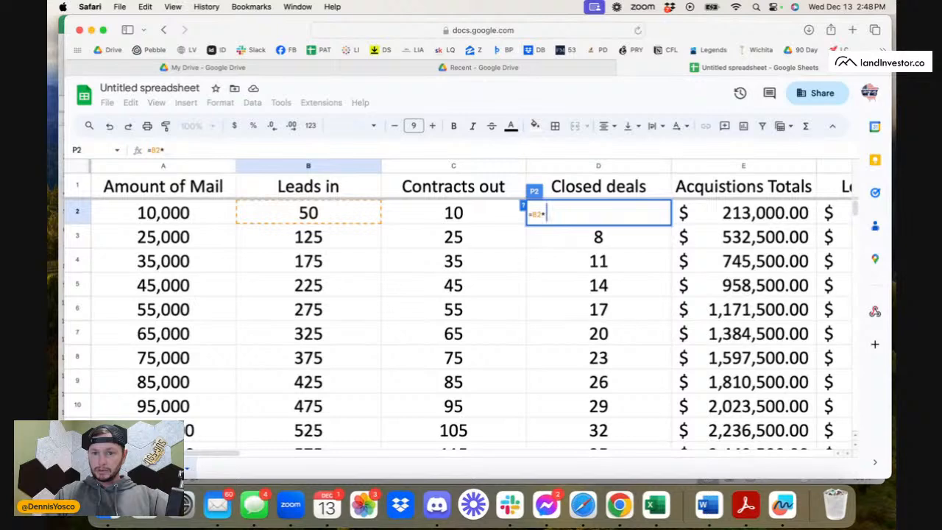
type("(")
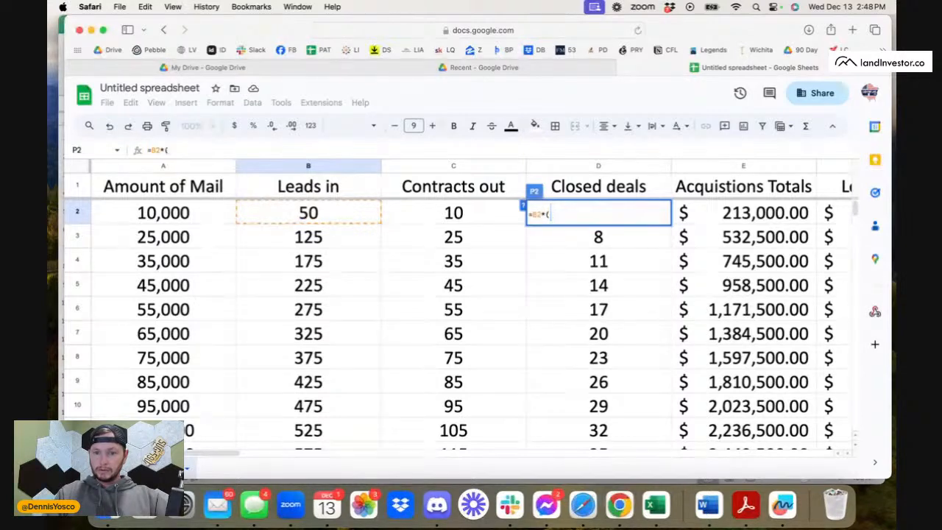
type("1.5")
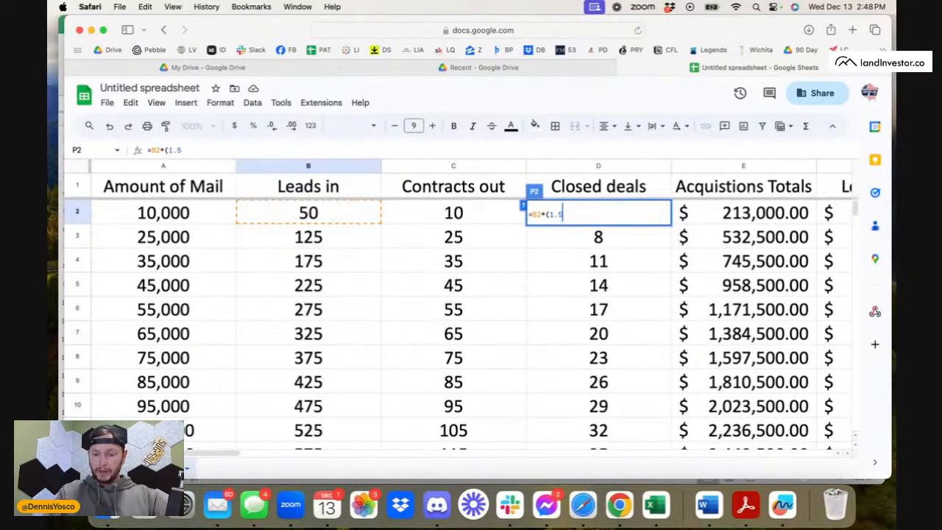
type("*5)")
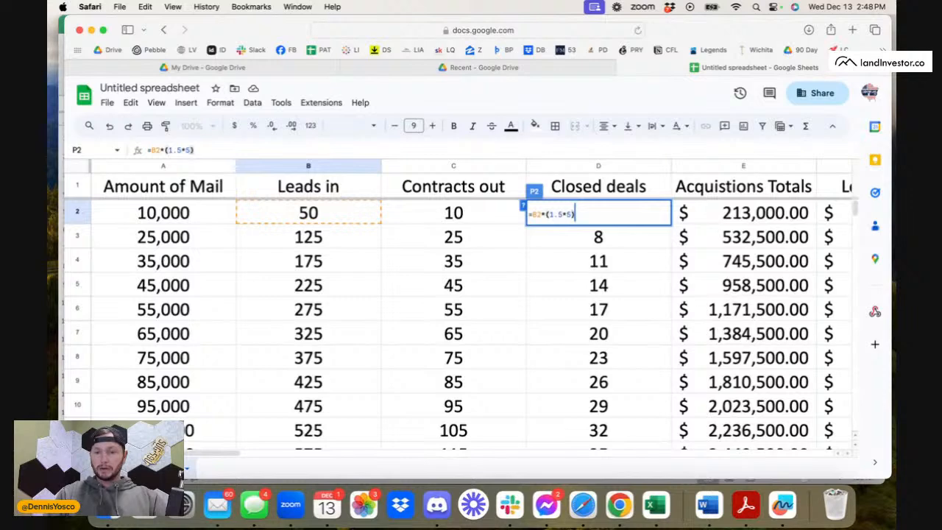
key("Return")
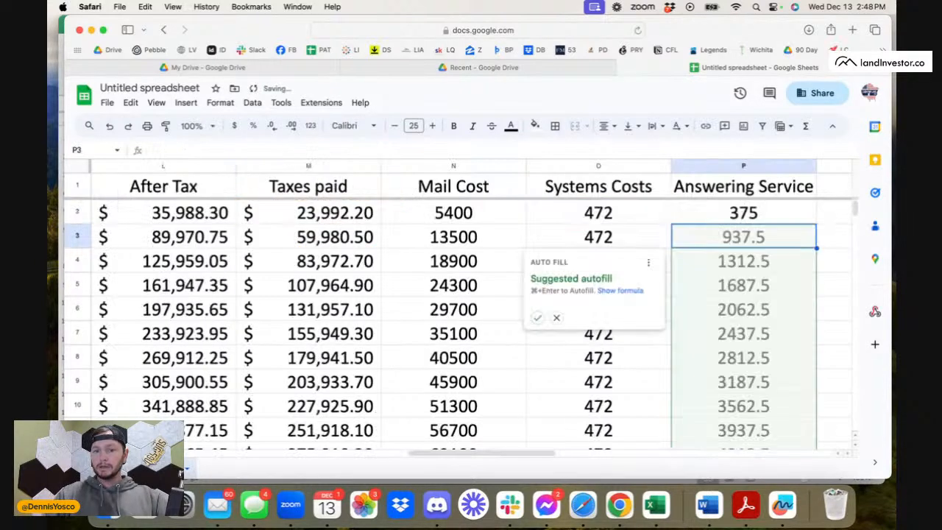
Fill the Answering Service formula down the column and check the copy in the 25,000-mail row.
left_click(795, 219)
double_click(815, 223)
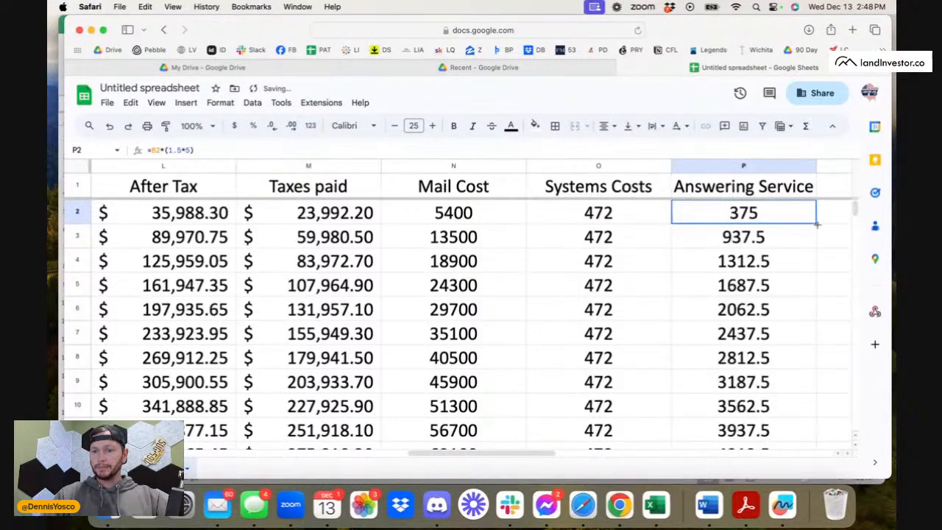
left_click(728, 257)
left_click(738, 232)
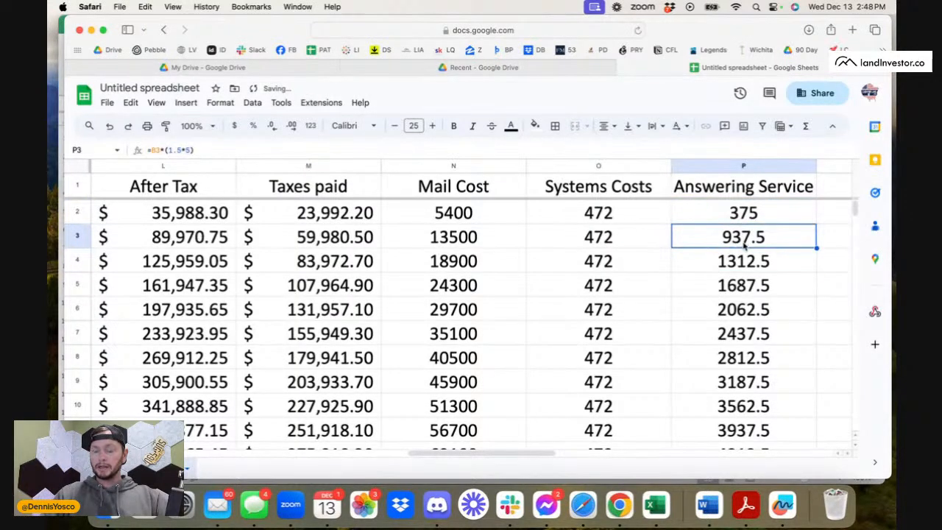
Check the Answering Service formula copied into the 65,000-mail row and look over the neighbouring cost and profit columns.
scroll(740, 268, "down", 1)
scroll(740, 267, "down", 2)
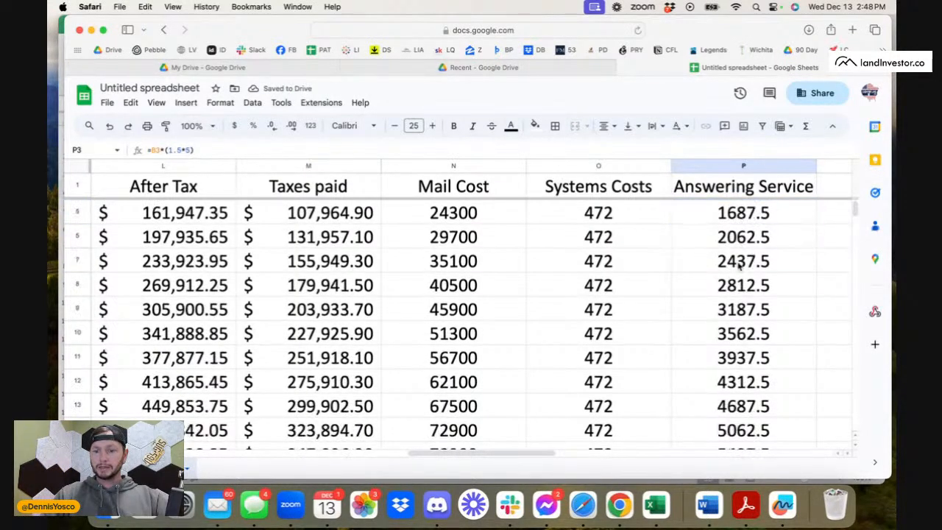
left_click(740, 268)
scroll(798, 171, "up", 3)
scroll(798, 171, "left", 1)
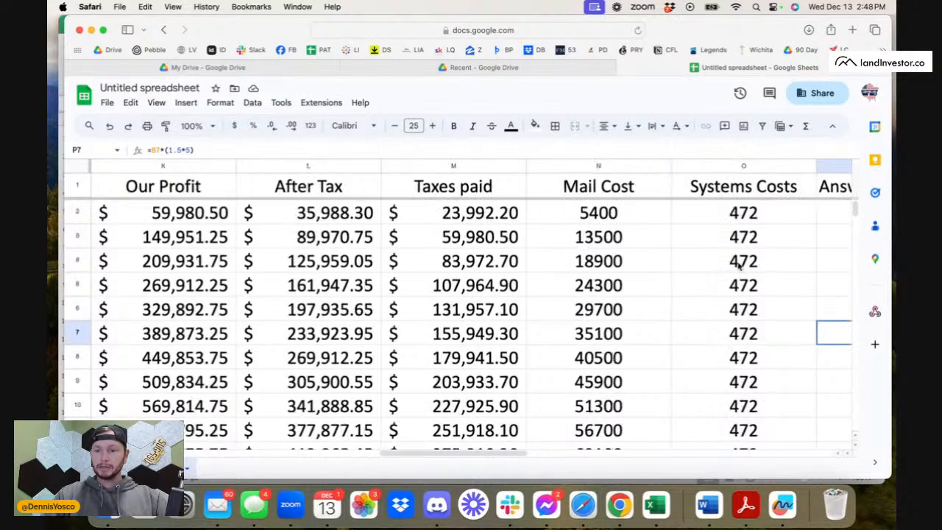
scroll(799, 170, "up", 1)
scroll(798, 171, "right", 2)
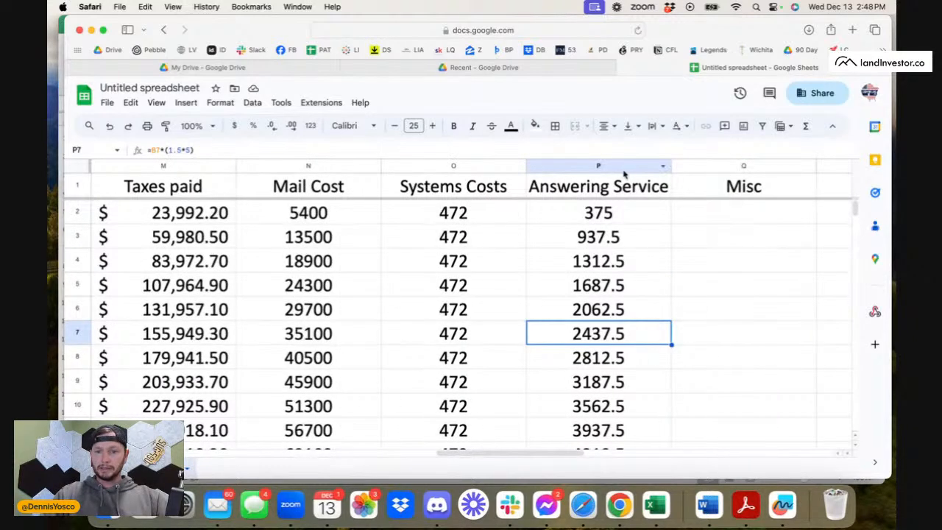
Format the Mail Cost, Systems Costs and Answering Service columns as rounded currency.
left_click(622, 168)
left_click(355, 166, "shift")
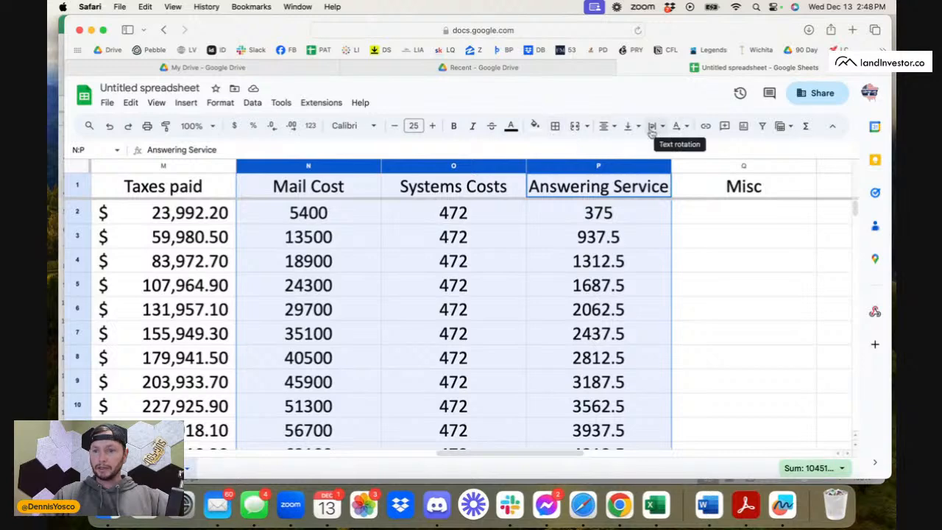
left_click(280, 106)
mouse_move(221, 106)
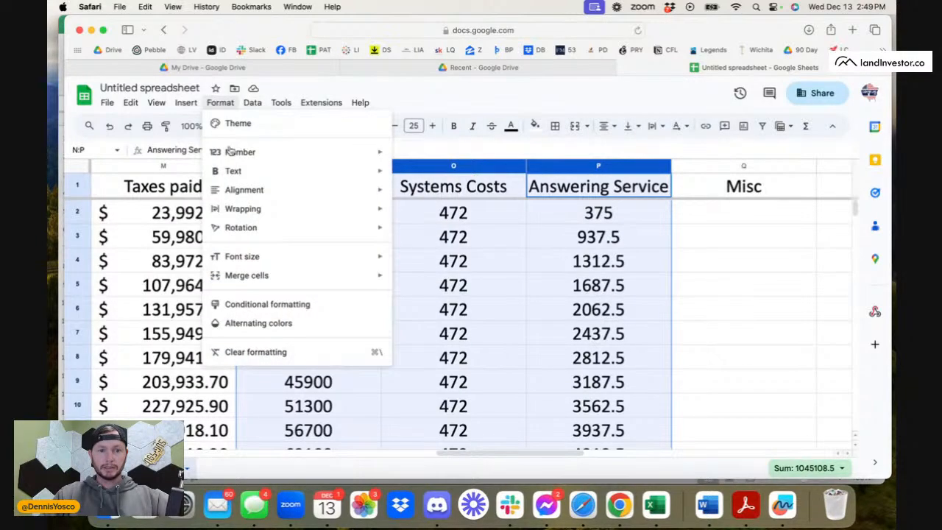
mouse_move(231, 153)
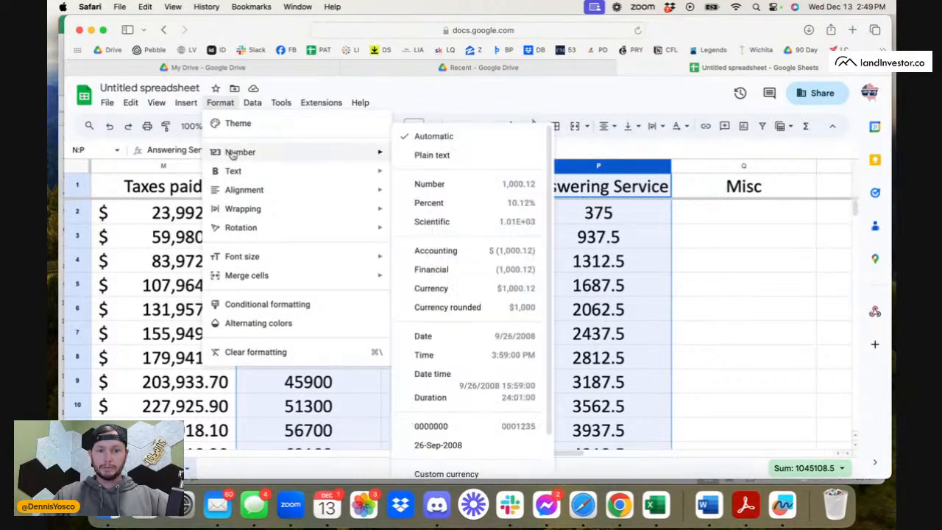
left_click(482, 307)
Enter a Misc cost of 200 in cell Q2 and fill it down the Misc column.
left_click(744, 219)
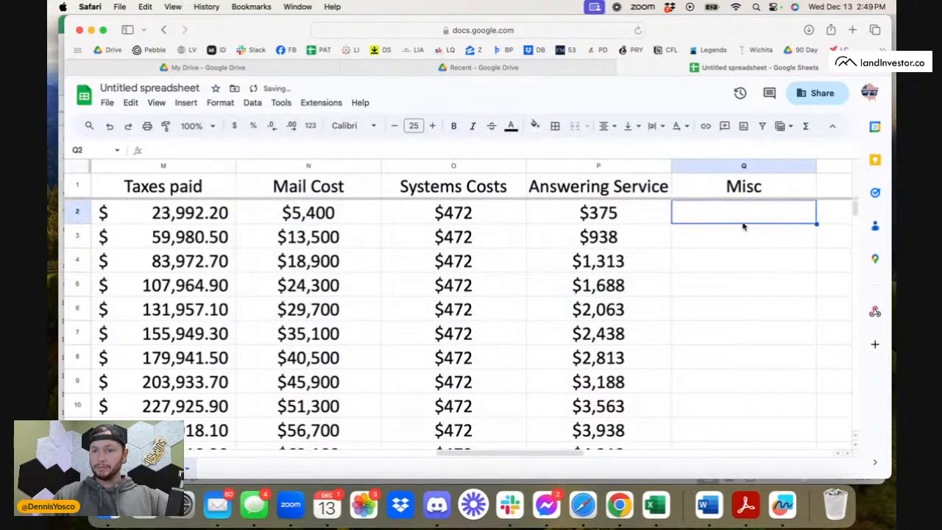
scroll(742, 225, "right", 6)
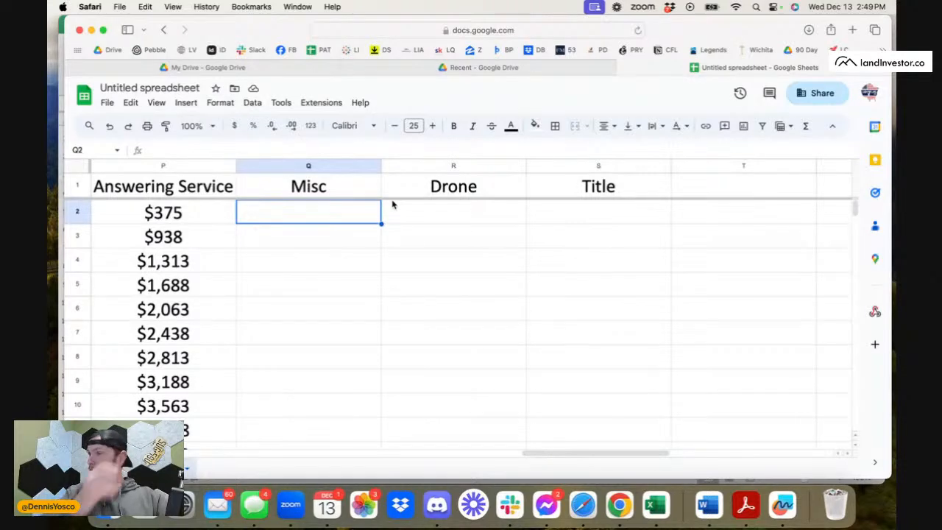
type("2")
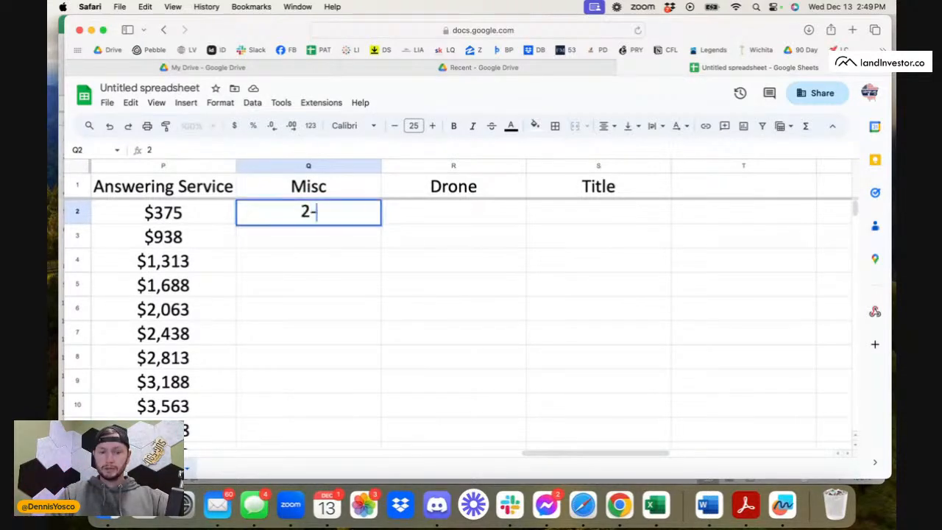
type("00")
key("Return")
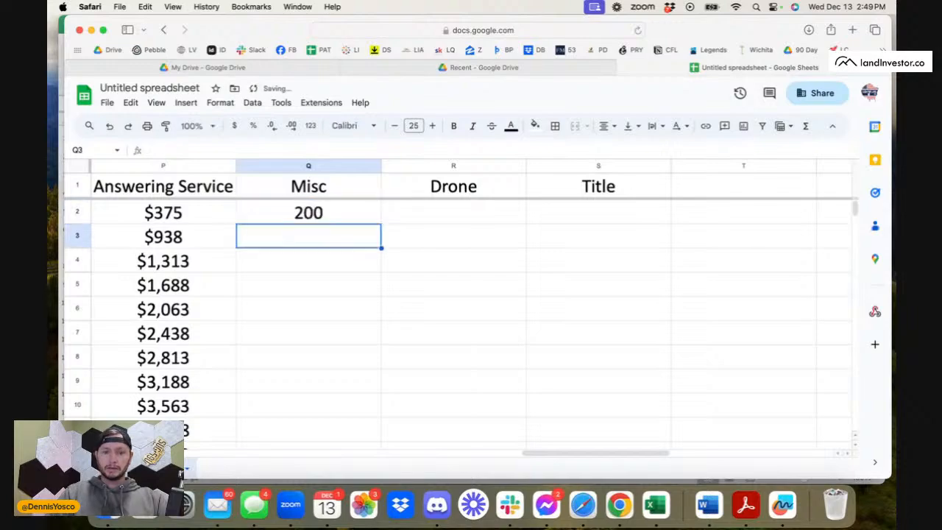
left_click(368, 215)
double_click(381, 223)
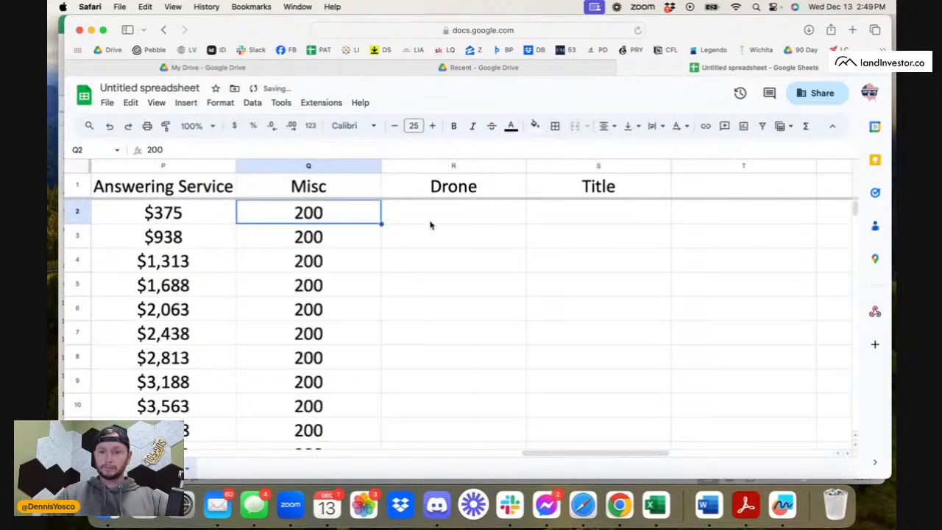
Calculate half of the Contracts out value in Drone cell R2 with the formula =C2*.5, declining the suggested autofill.
left_click(435, 223)
type("=")
scroll(322, 259, "left", 15)
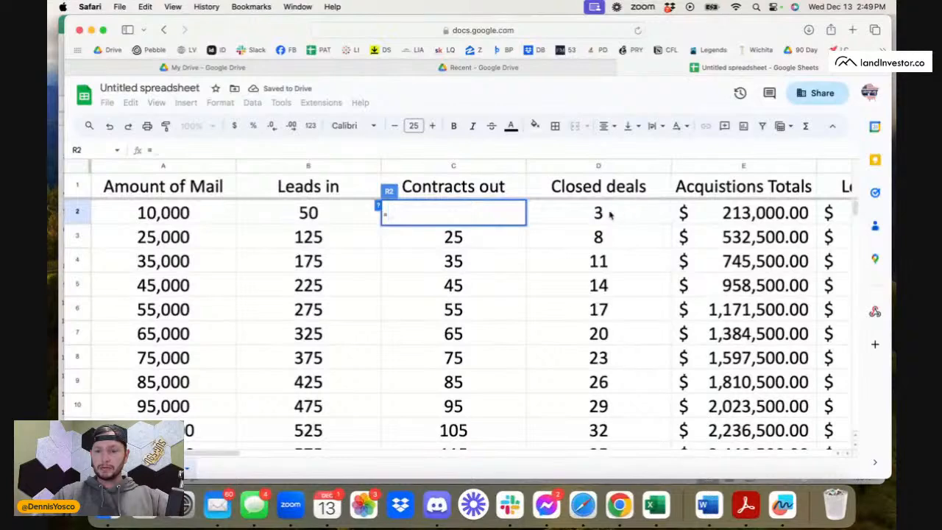
scroll(483, 241, "right", 2)
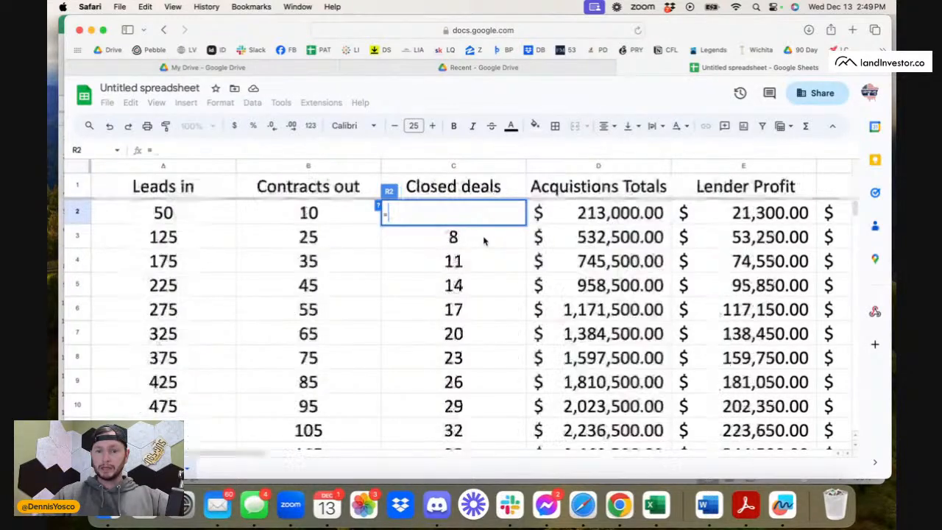
left_click(361, 219)
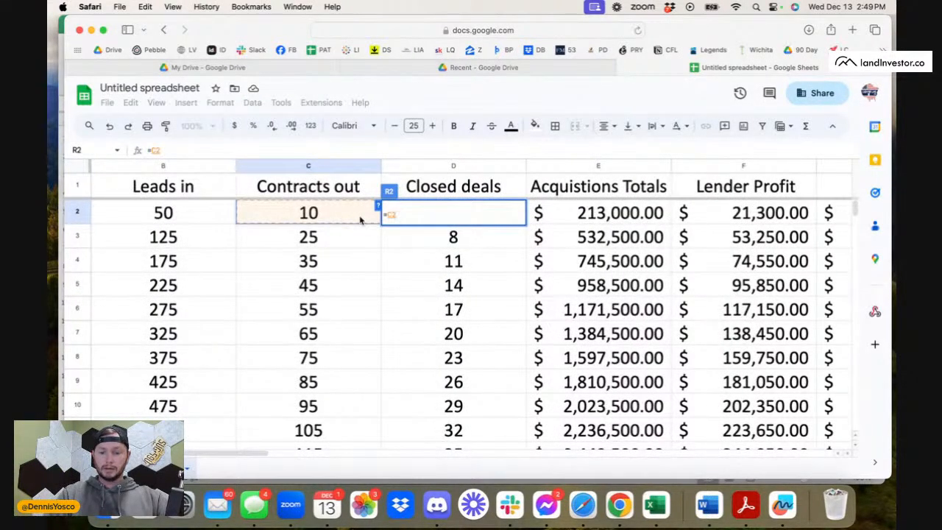
type("*.5")
key("Return")
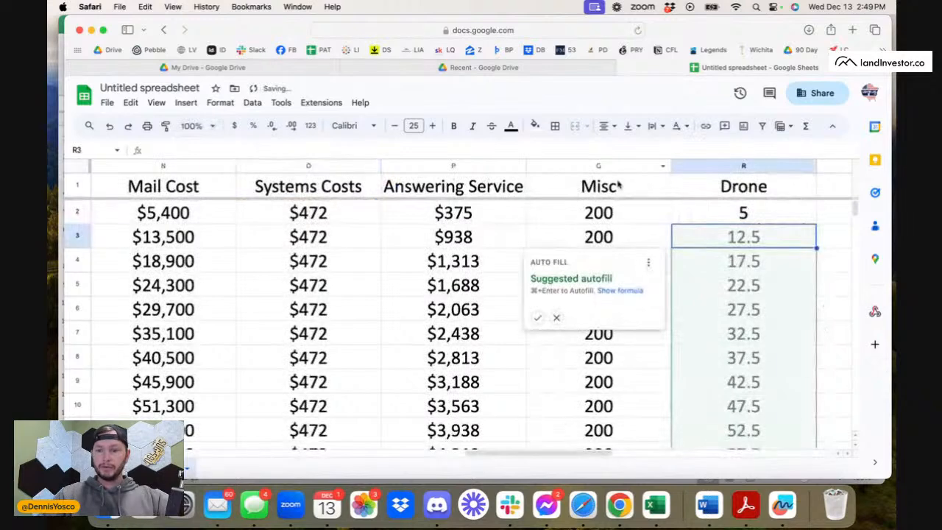
key("Escape")
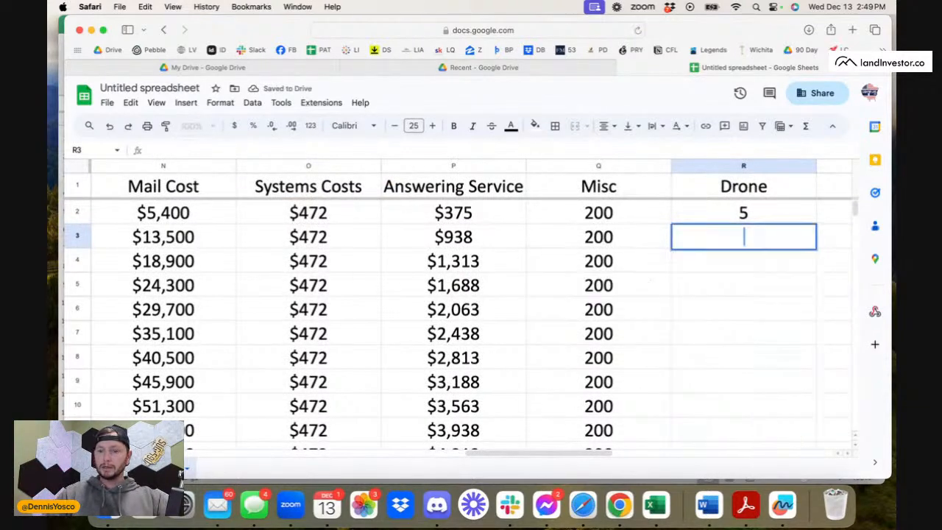
Fill the Drone formula =C2*0.5 down the column and check the copy in the 25,000-mail row.
left_click(783, 218)
double_click(815, 223)
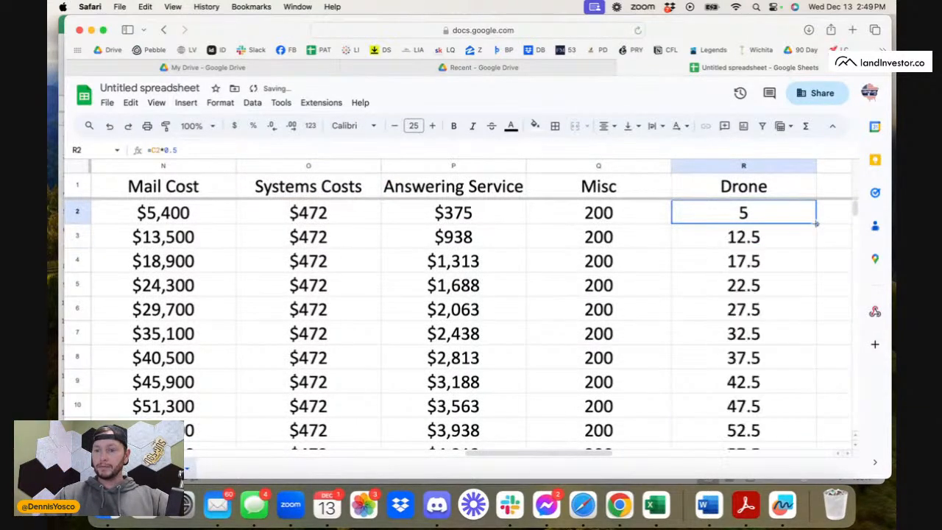
left_click(753, 246)
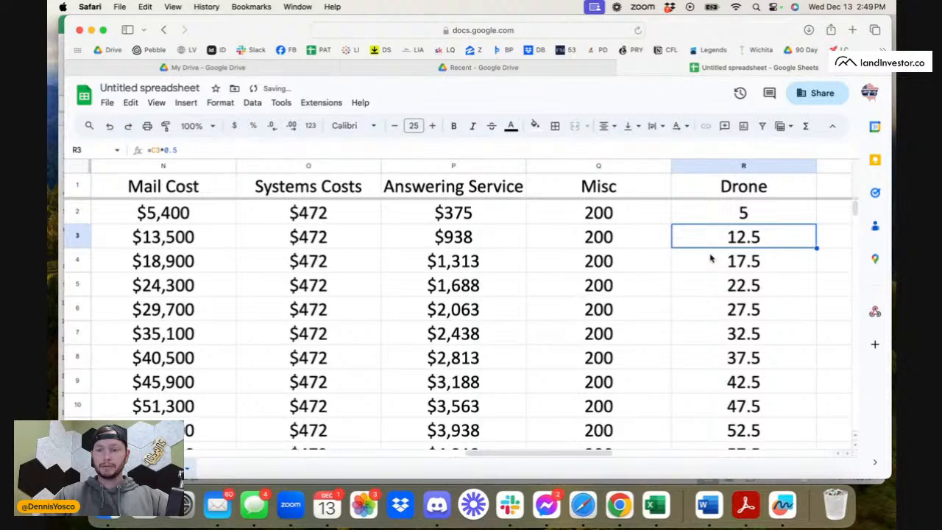
scroll(706, 257, "right", 6)
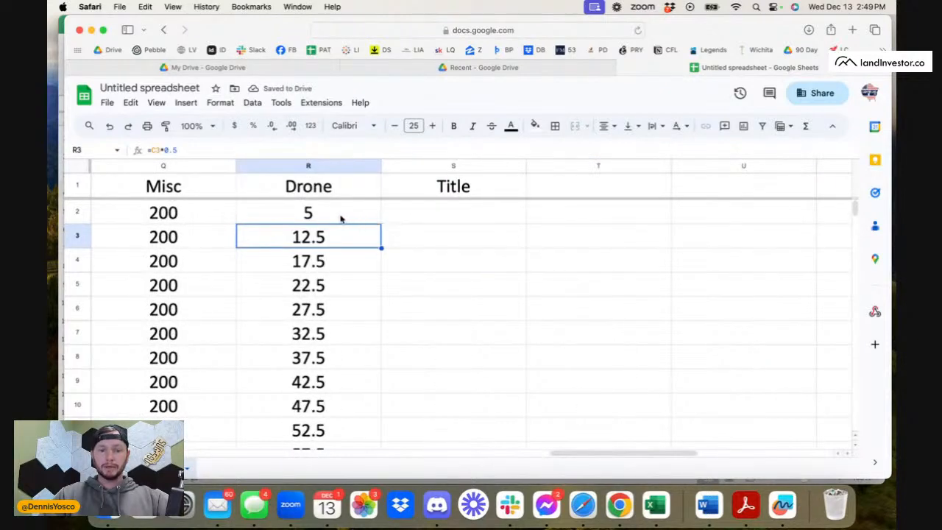
Extend the Drone formula in R2 to =(C2*0.5)*200, bracketing the contract share before multiplying by the drone price.
left_click(341, 218)
left_click(212, 149)
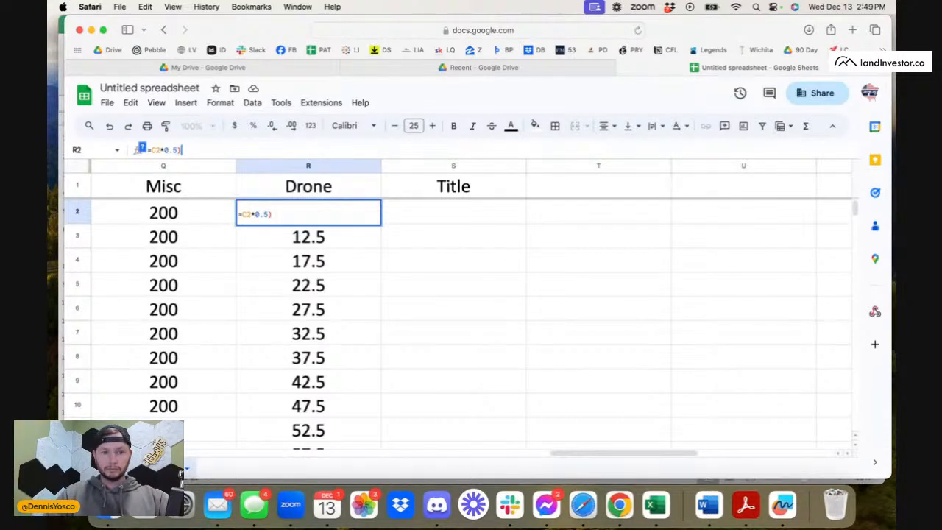
left_click(243, 215)
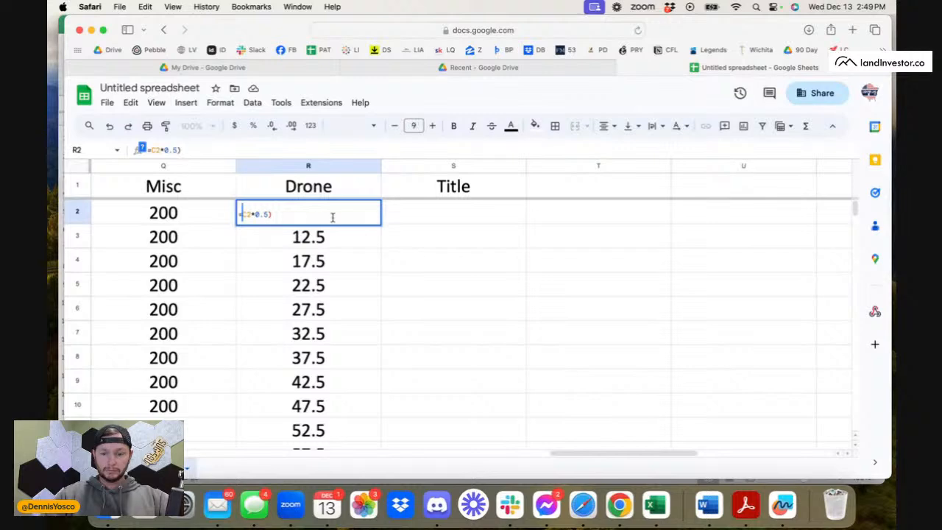
type("(")
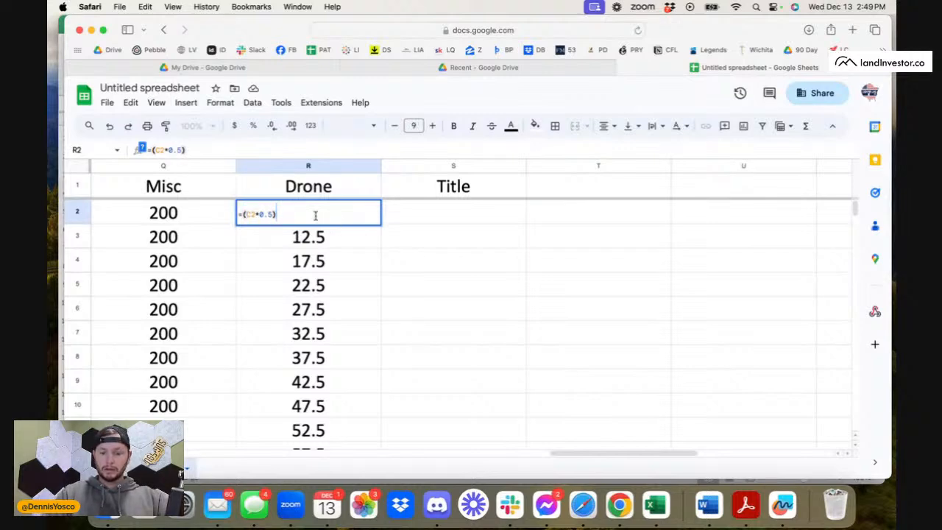
type("*")
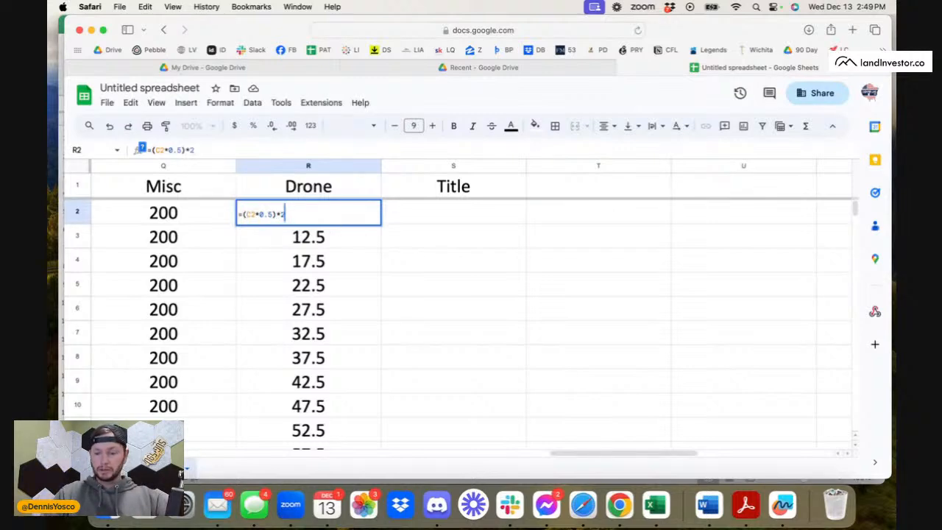
type("200")
key("Return")
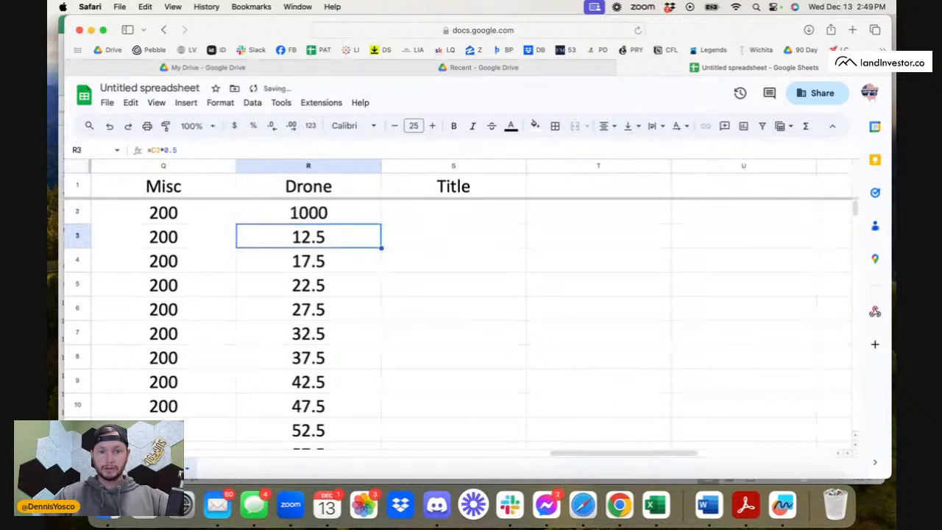
Try to fill the revised Drone formula from R2 over the old copies below it.
left_click(344, 207)
left_click(333, 169)
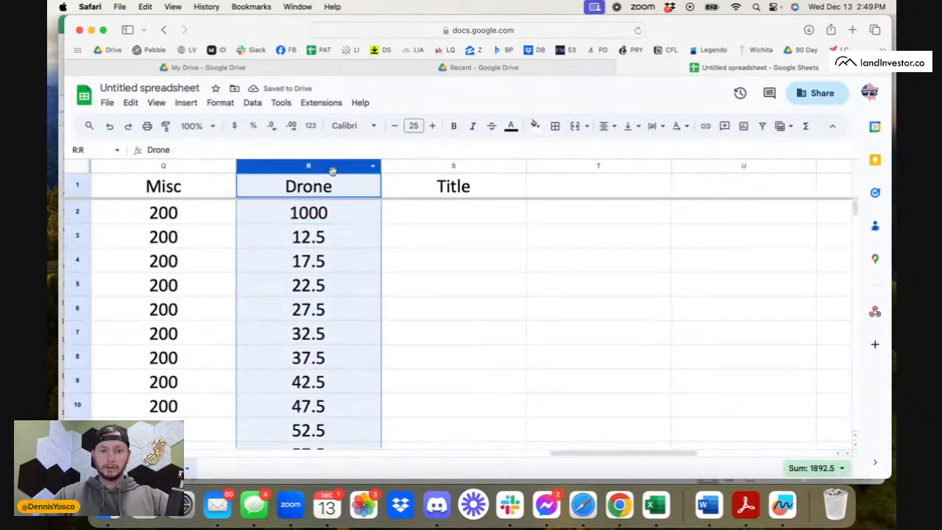
left_click(345, 210)
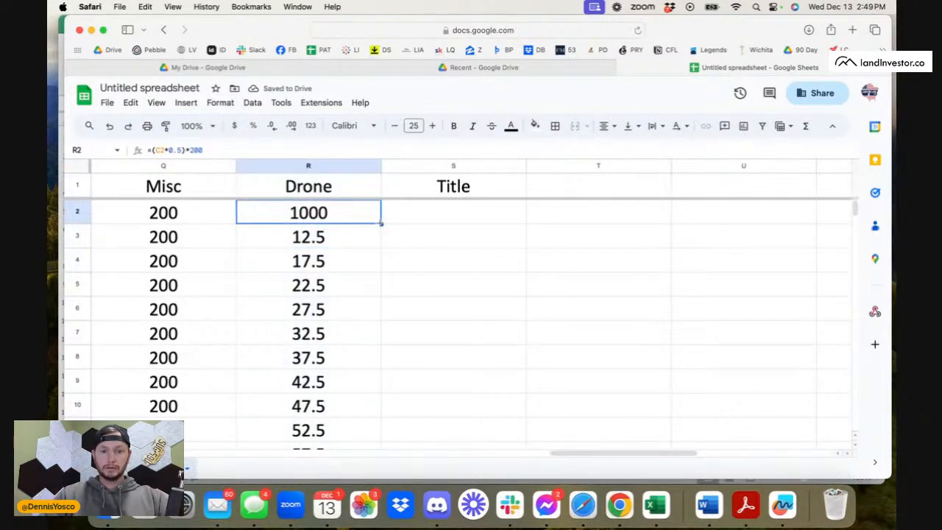
left_click(361, 237)
scroll(361, 238, "down", 2)
scroll(361, 238, "up", 2)
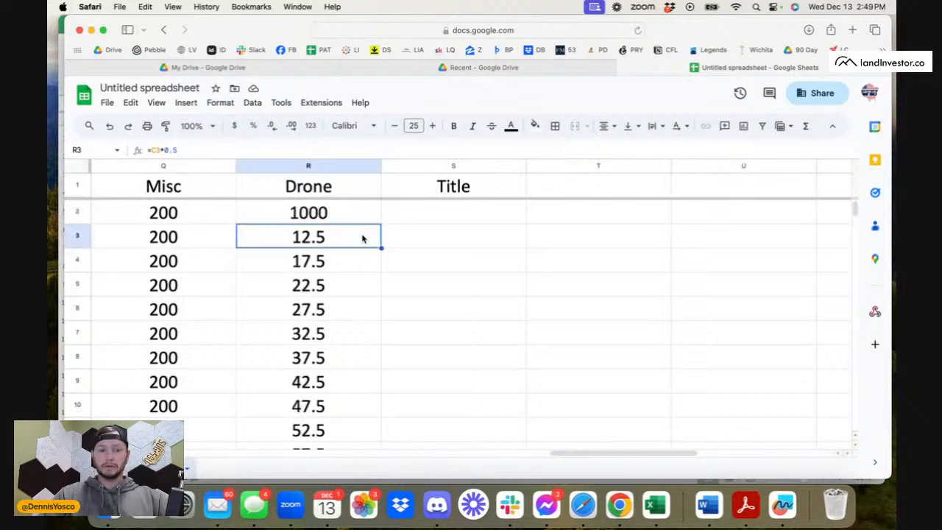
Change the drone price in cell R2 to 250, making the formula =(C2*0.5)*250.
scroll(383, 224, "left", 2)
left_click(390, 214)
left_click(211, 151)
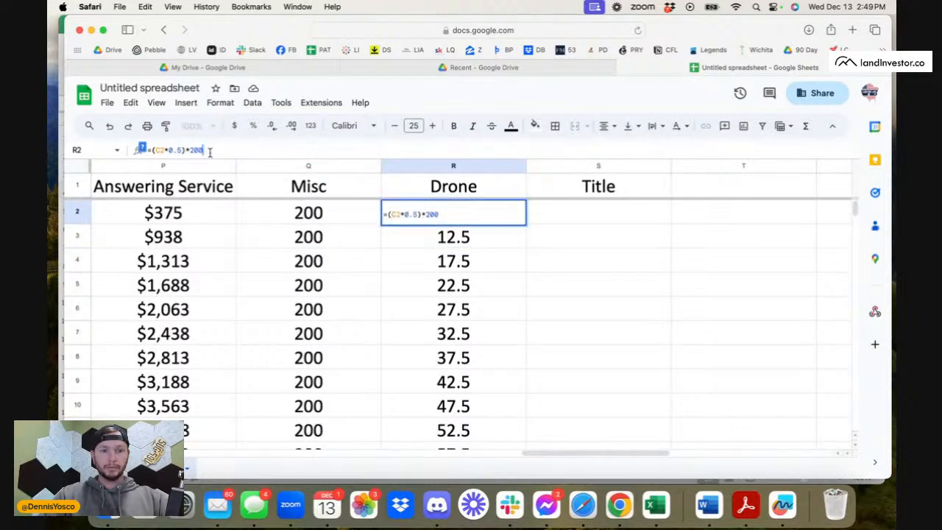
type("5")
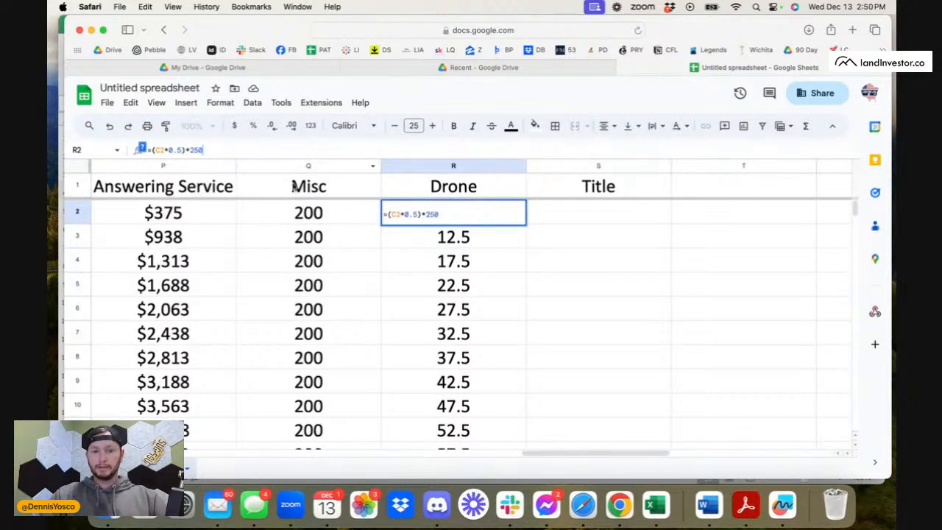
left_click(457, 252)
left_click(512, 206)
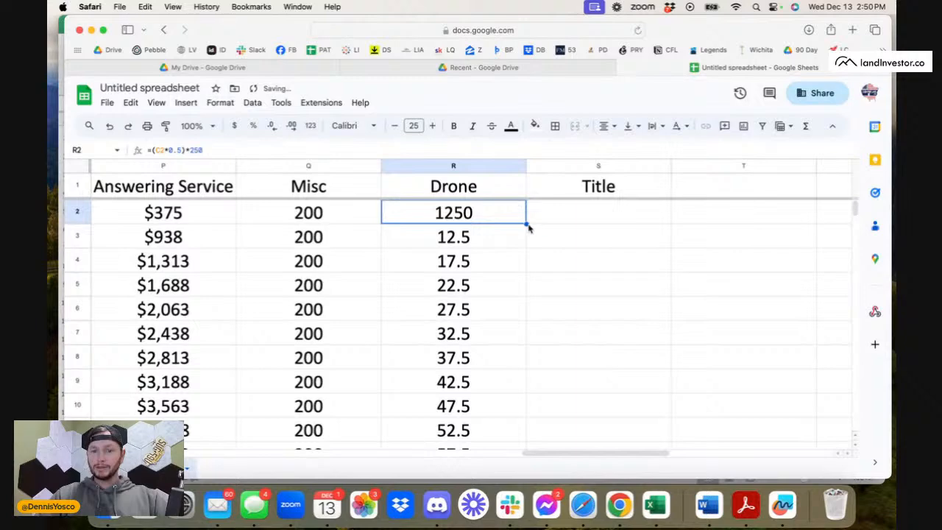
Fill the Drone formula from R2 down to R27 and clear the surplus copies in R20:R27.
left_click_drag(526, 223, 507, 216)
scroll(507, 243, "up", 5)
scroll(507, 267, "left", 2)
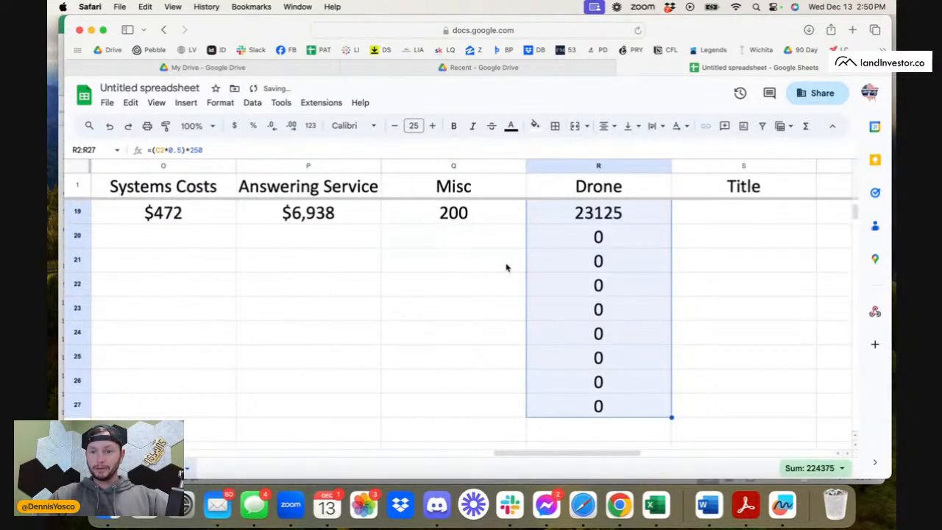
left_click(599, 240)
left_click(605, 413, "shift")
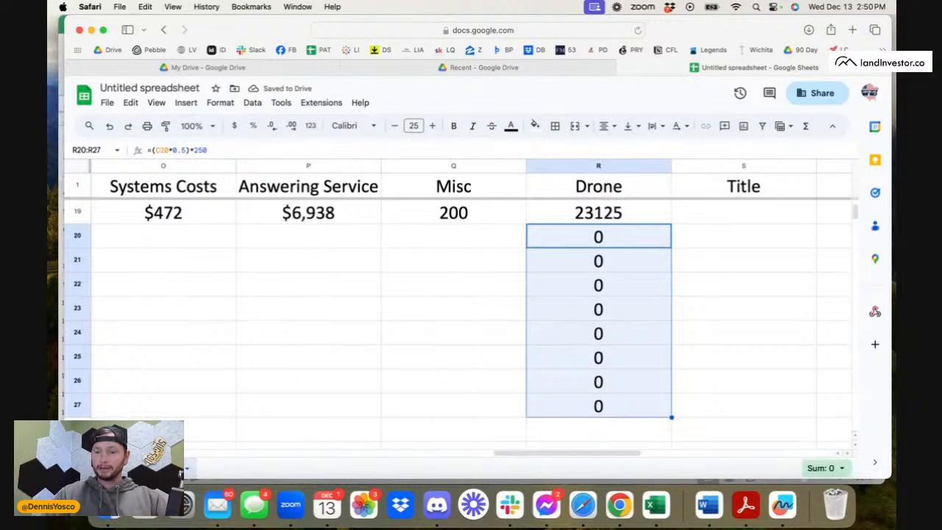
key("Delete")
left_click(696, 315)
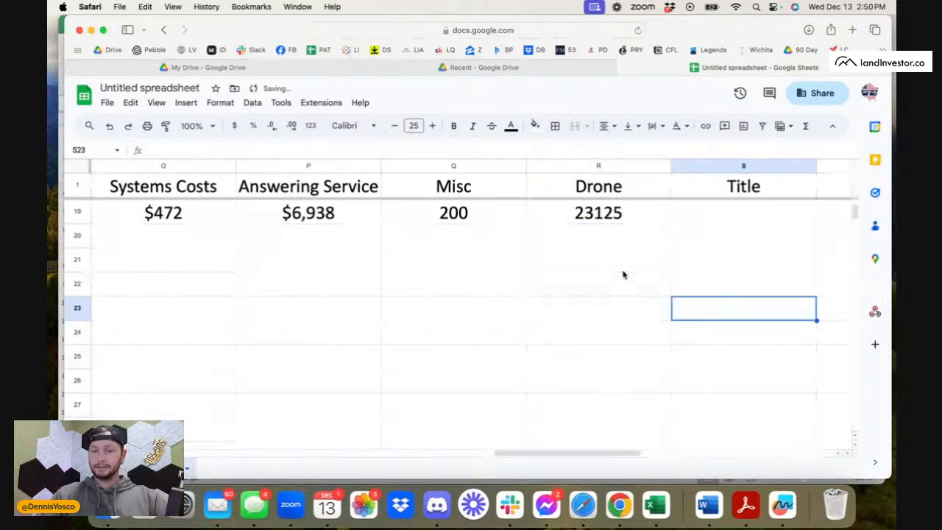
Format the Drone column R as rounded currency.
scroll(623, 275, "right", 3)
scroll(622, 275, "up", 8)
scroll(623, 275, "left", 5)
scroll(622, 275, "right", 2)
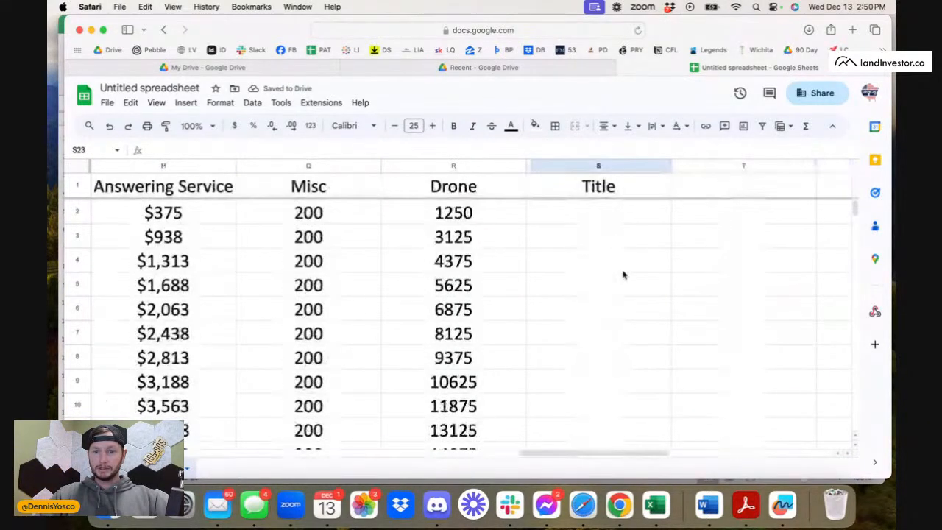
left_click(473, 166)
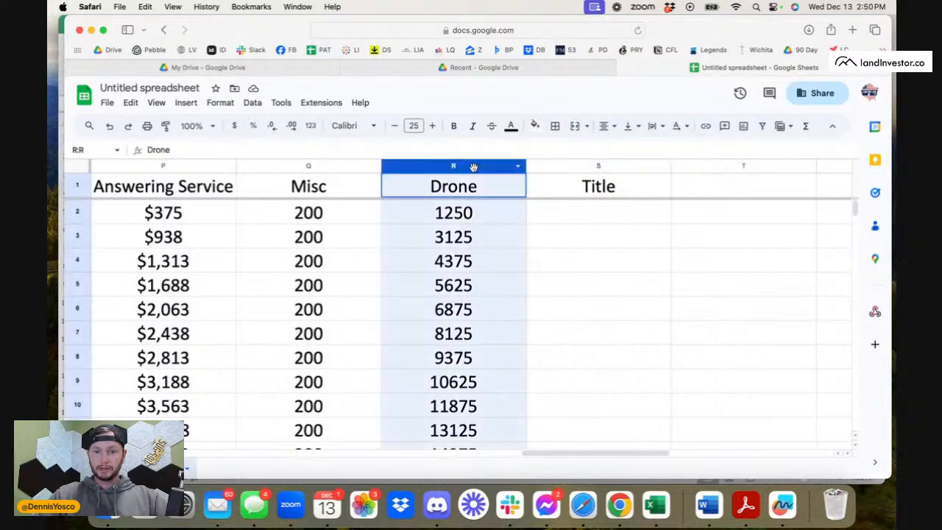
left_click(280, 102)
mouse_move(242, 103)
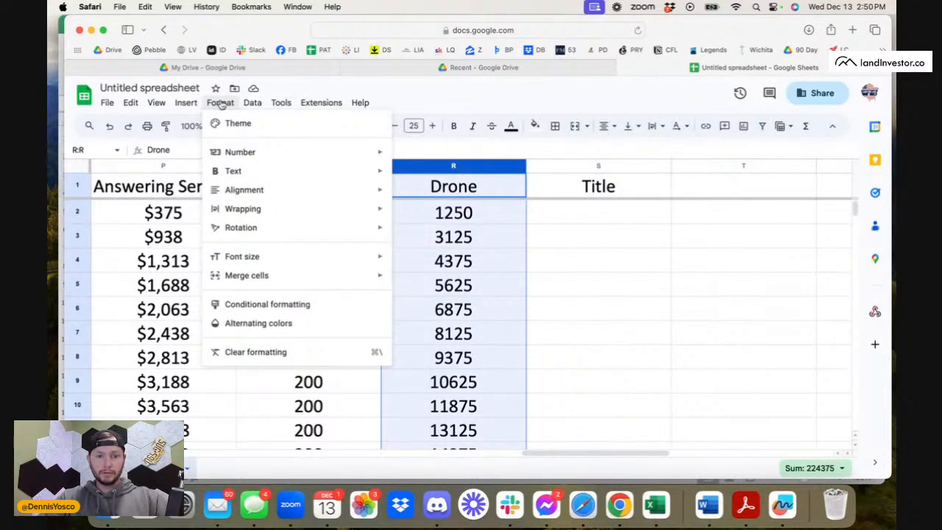
mouse_move(242, 155)
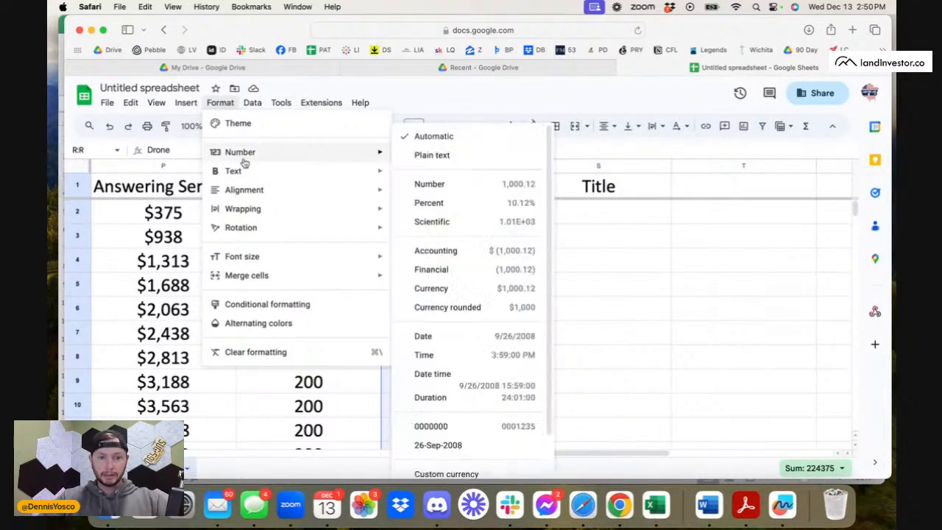
left_click(513, 315)
left_click(630, 270)
Enter the Title formula =D2*2,000 in S2, multiplying the closed deals by the title cost.
left_click(593, 210)
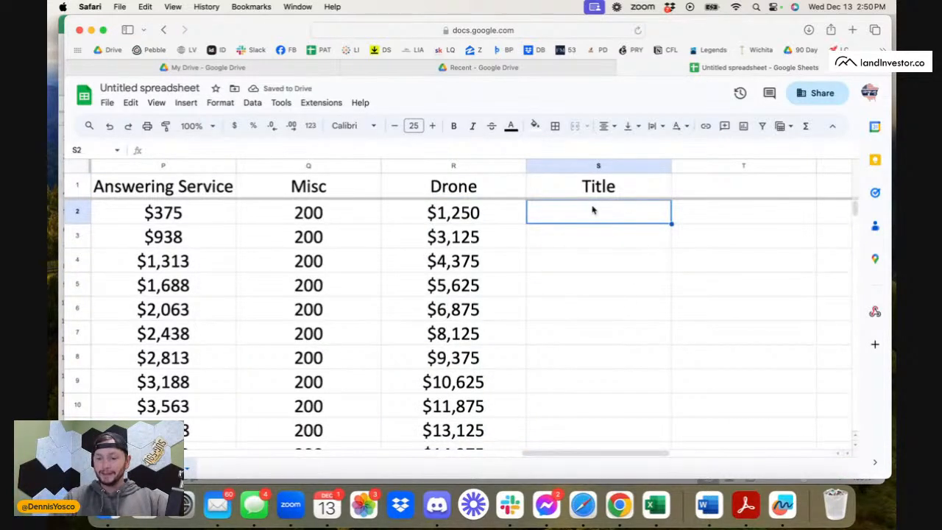
type("=")
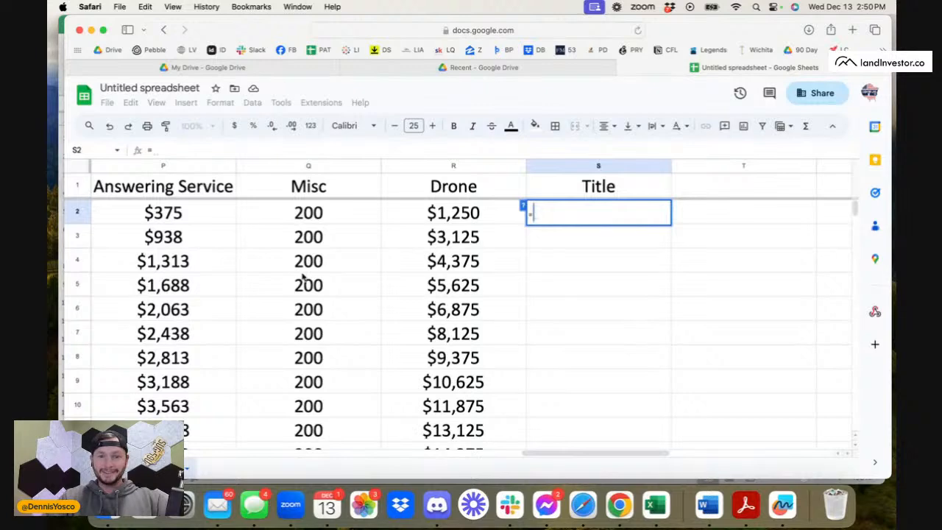
scroll(305, 275, "left", 15)
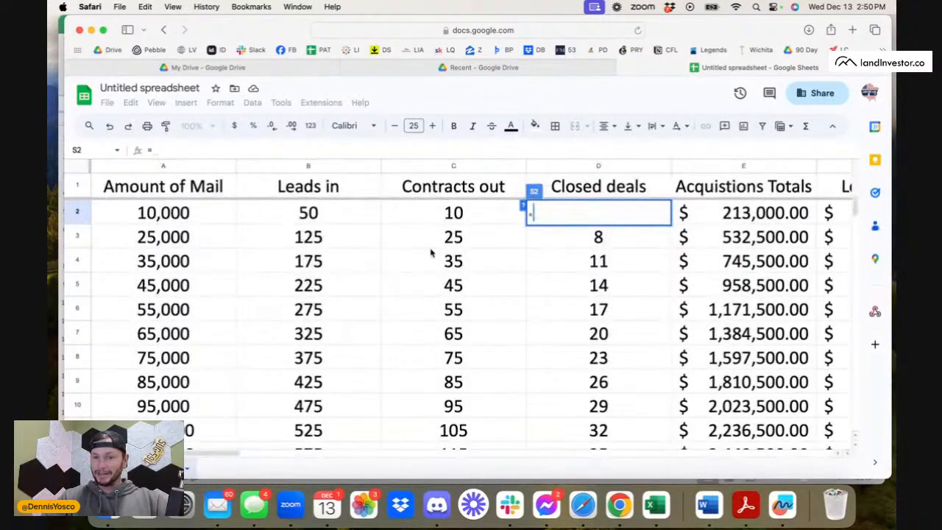
scroll(432, 253, "right", 2)
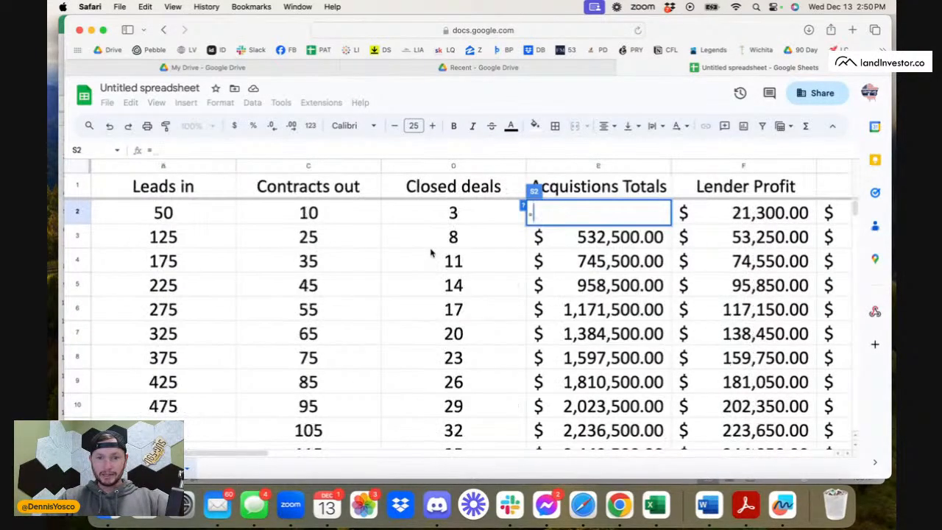
left_click(451, 214)
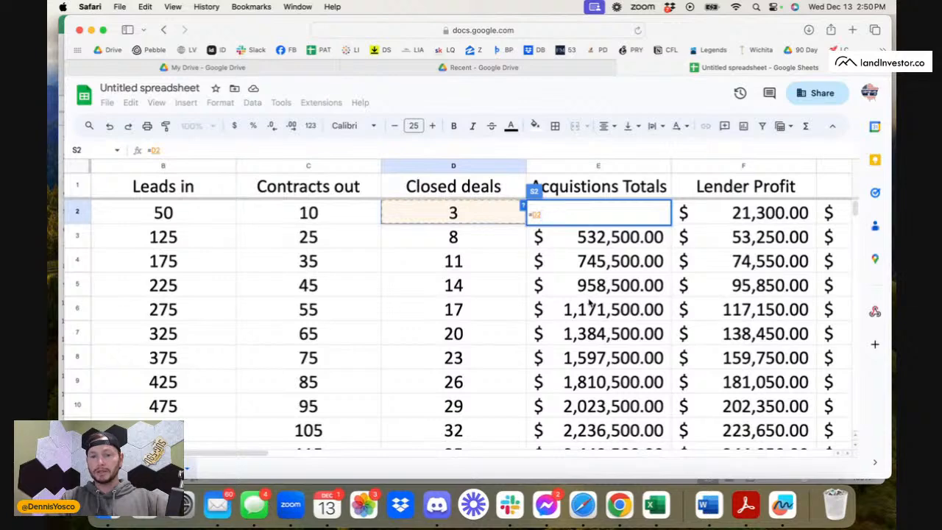
type("*2")
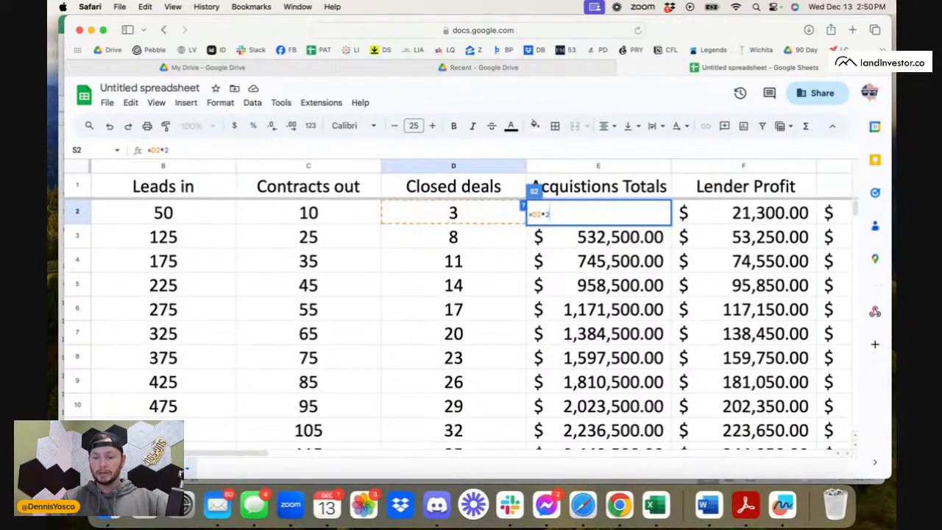
type(",000")
key("Return")
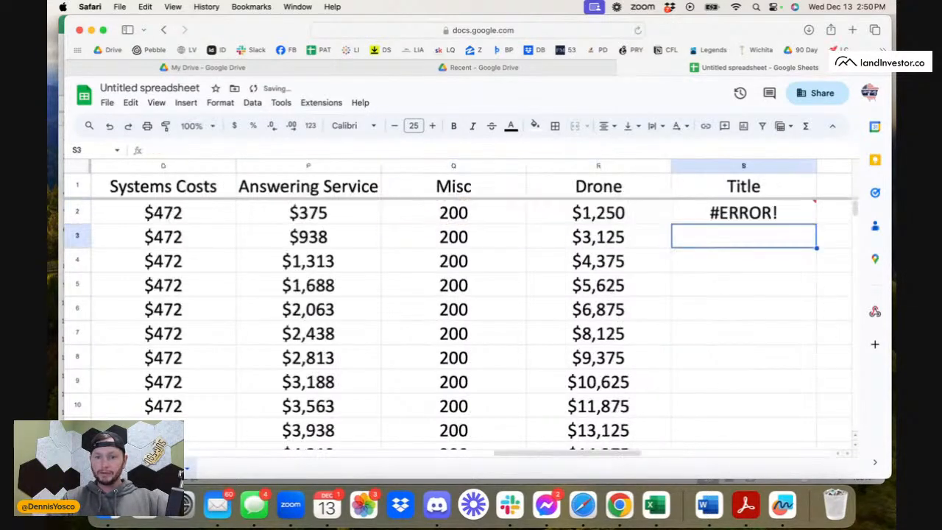
Correct the Title formula in S2 to =D2*2000, without the thousands comma.
left_click(777, 213)
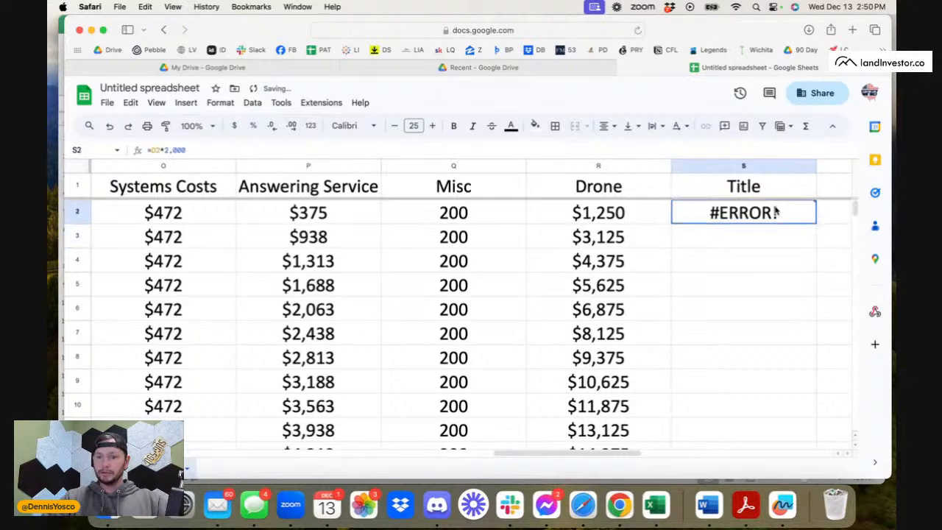
left_click(200, 150)
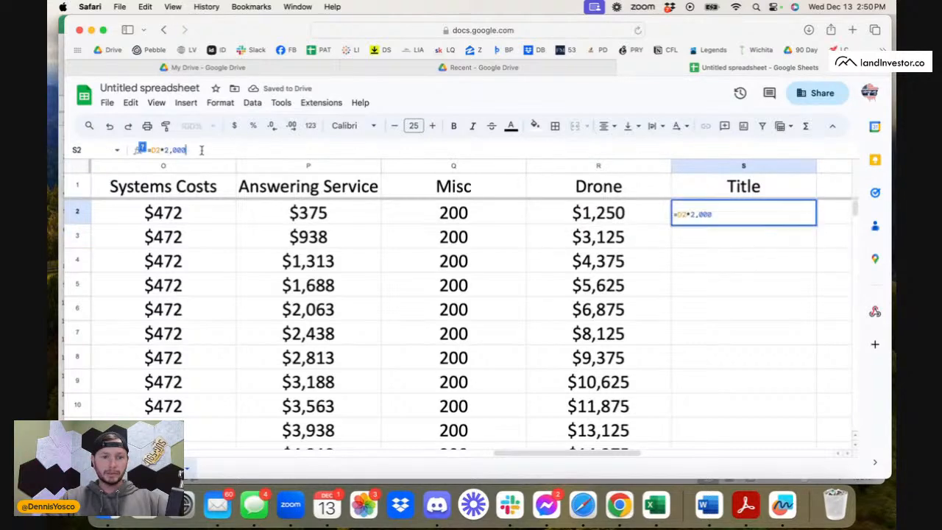
key("BackSpace")
key("BackSpace")
key("BackSpace")
key("BackSpace")
key("BackSpace")
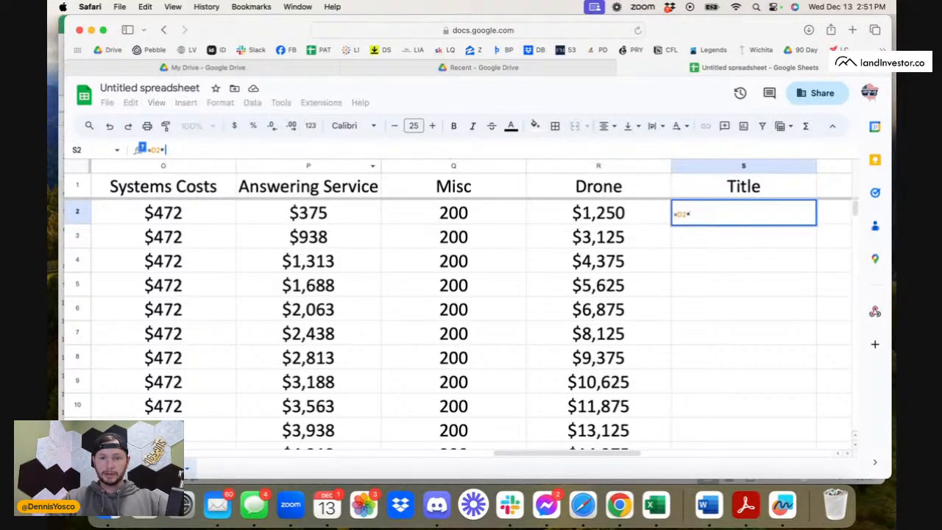
type("2000")
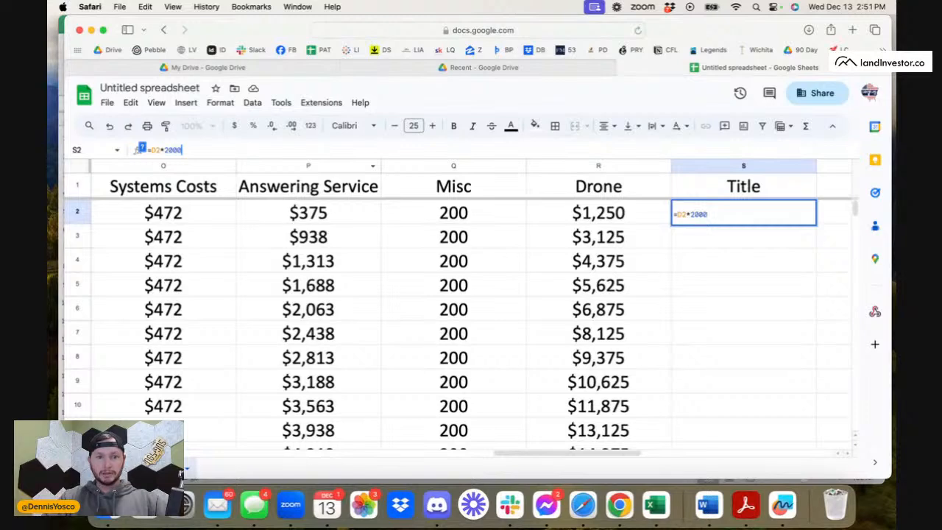
key("Return")
Format the Title column S as rounded currency.
left_click(696, 210)
left_click(738, 165)
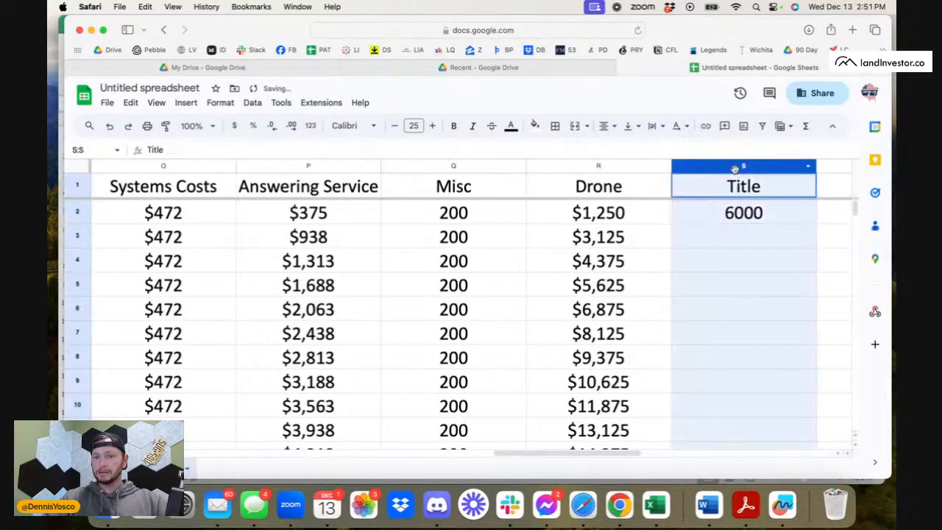
left_click(221, 103)
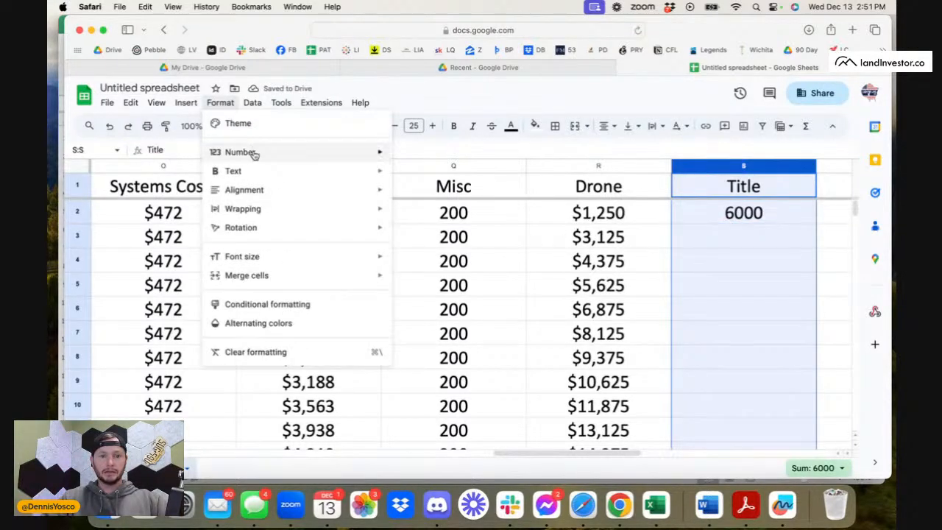
mouse_move(250, 151)
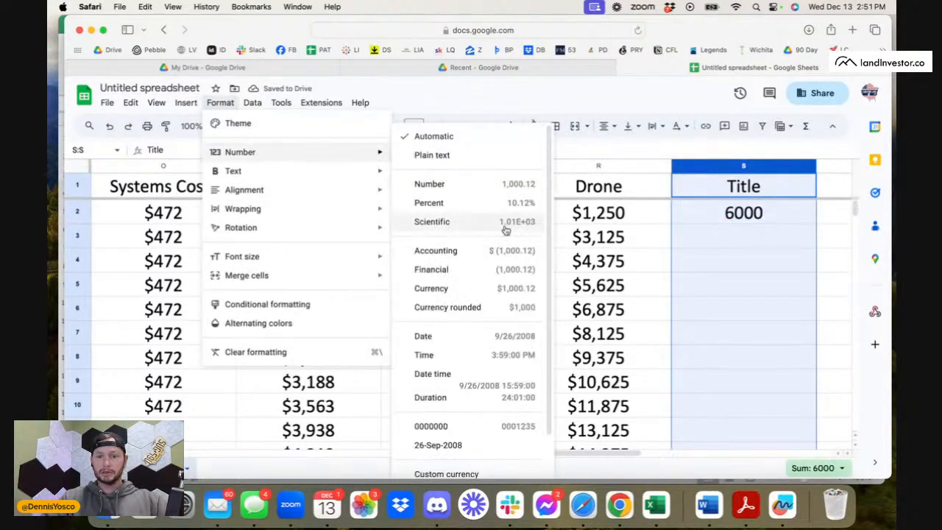
left_click(479, 310)
left_click(848, 278)
Fill the Title formula from S2 down the column for all the other mail volumes.
left_click(775, 211)
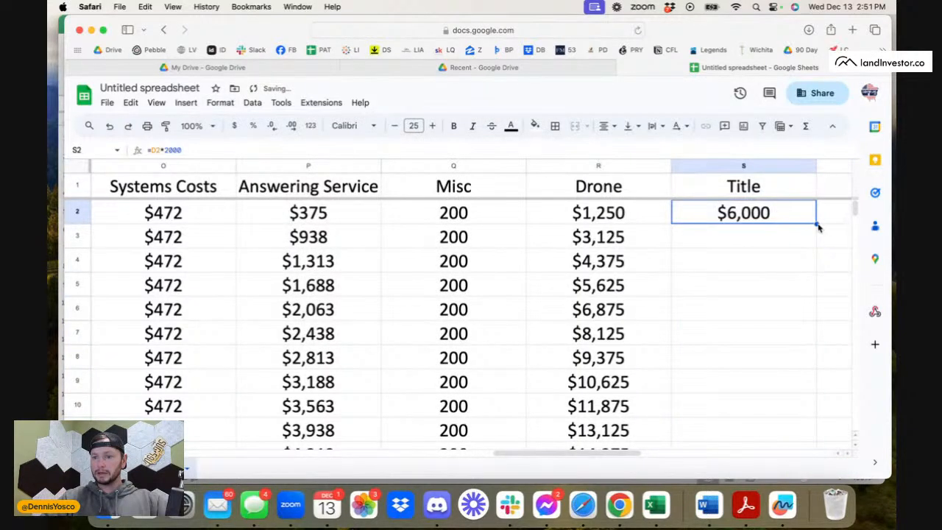
double_click(815, 223)
left_click(785, 271)
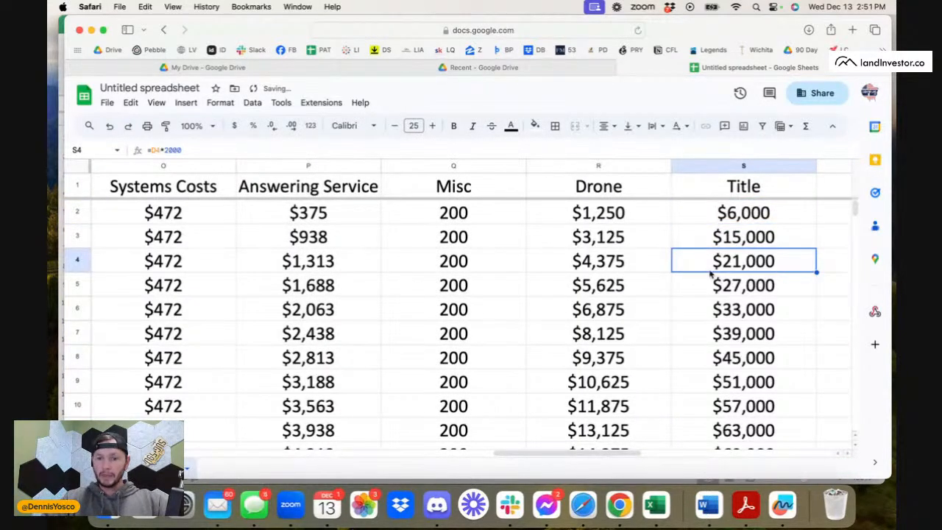
scroll(599, 240, "right", 2)
left_click(592, 229)
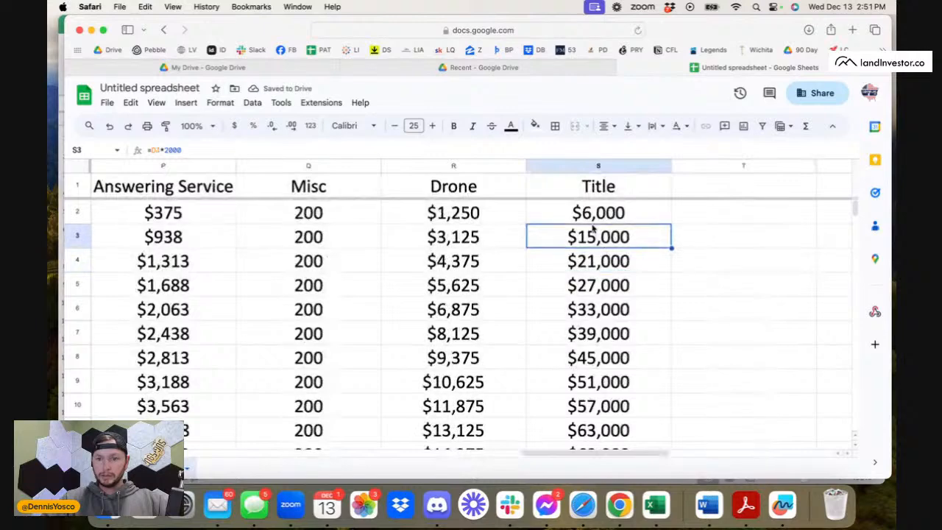
left_click(593, 220)
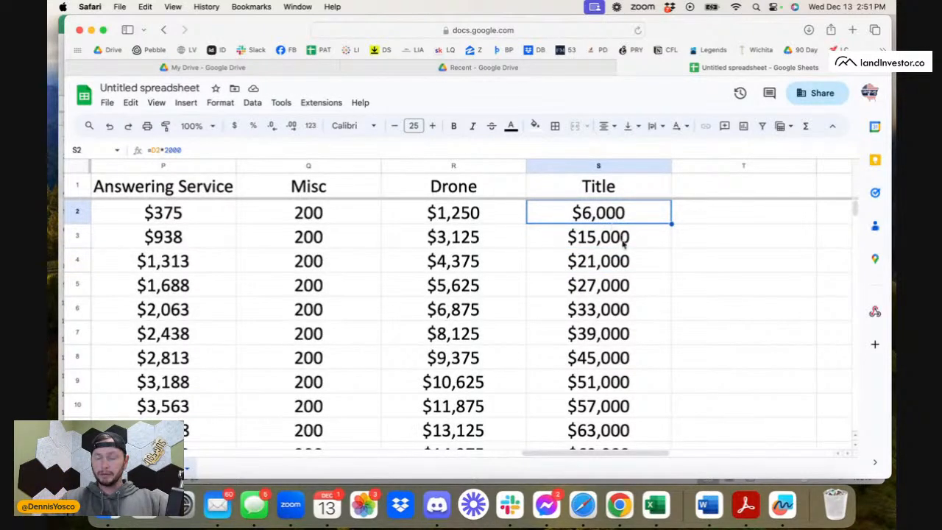
left_click(471, 215)
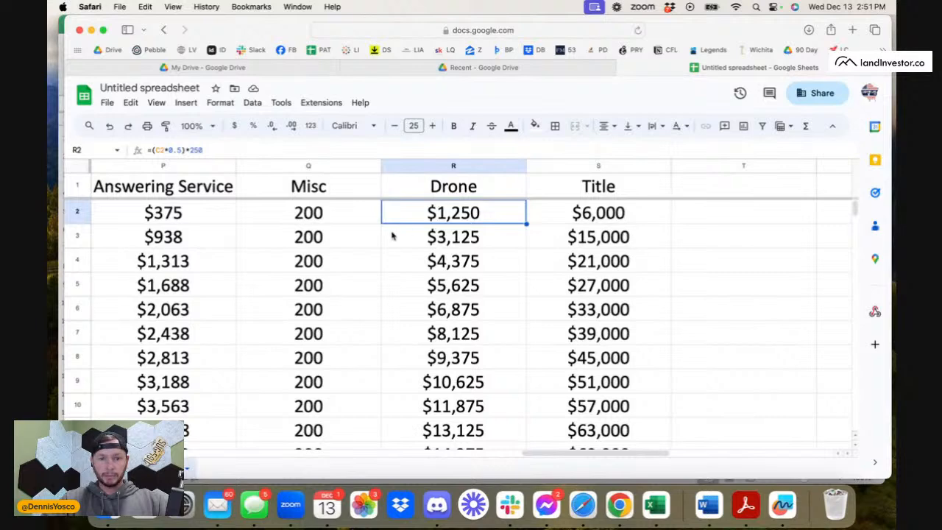
Format the Misc column Q as rounded currency.
left_click(355, 166)
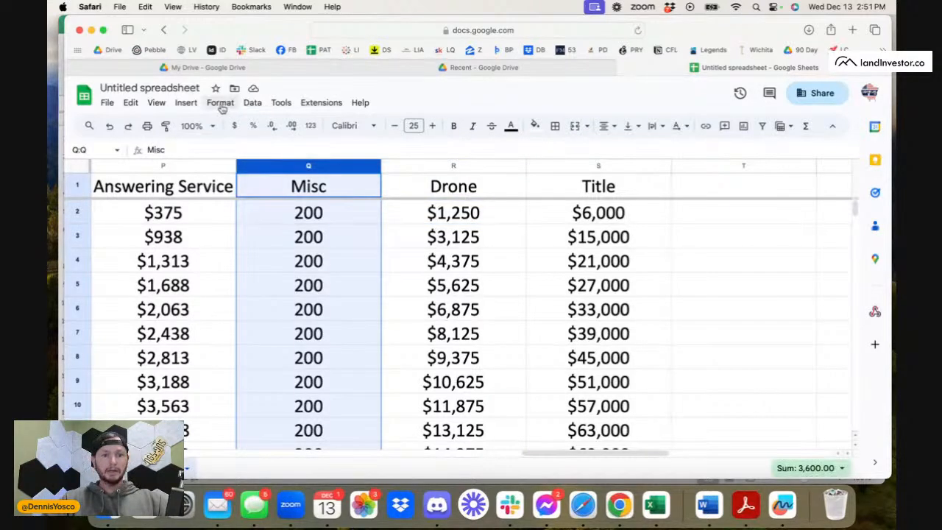
left_click(253, 102)
mouse_move(220, 102)
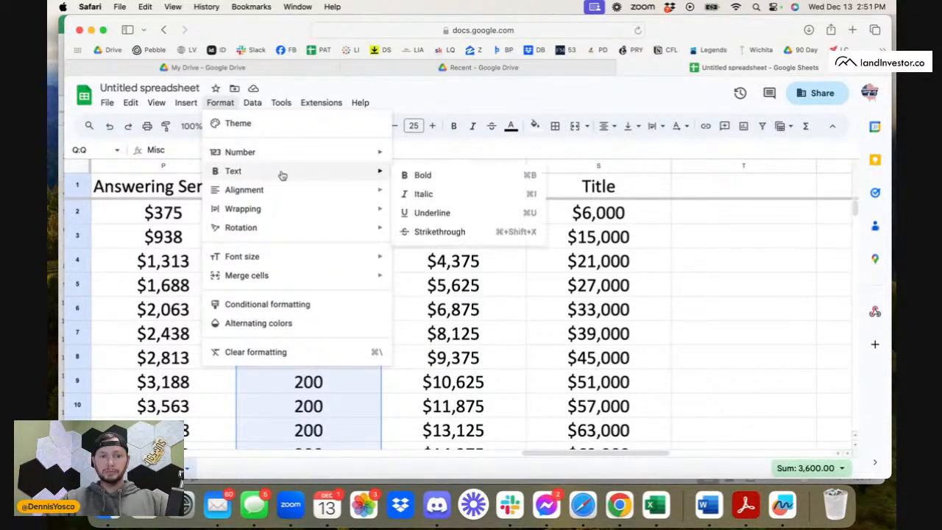
mouse_move(290, 150)
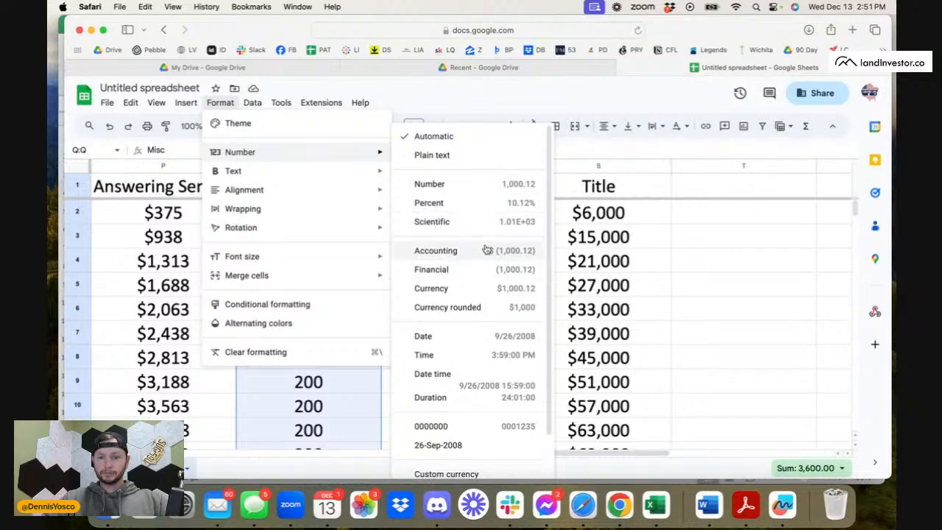
left_click(498, 312)
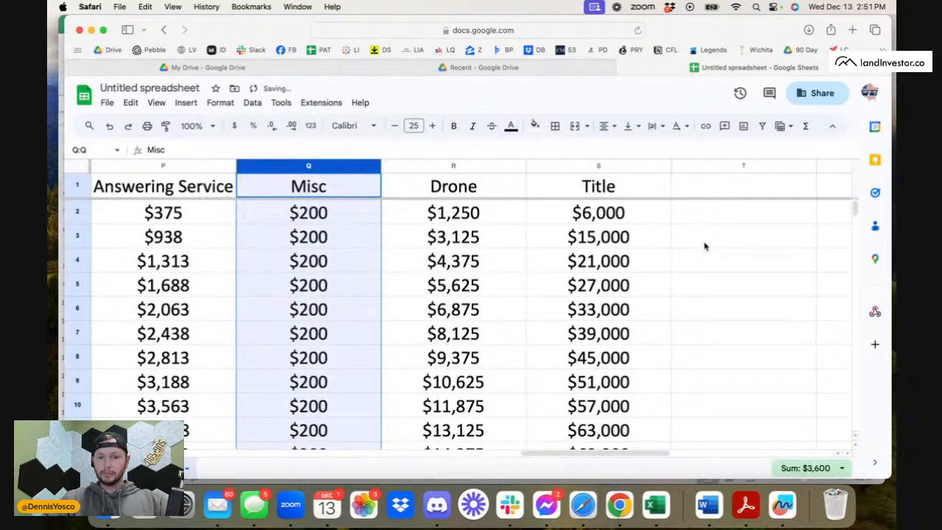
left_click(705, 243)
Add the header "Lisiting" in T1 for a new expense column beside Title.
left_click(703, 186)
type("L")
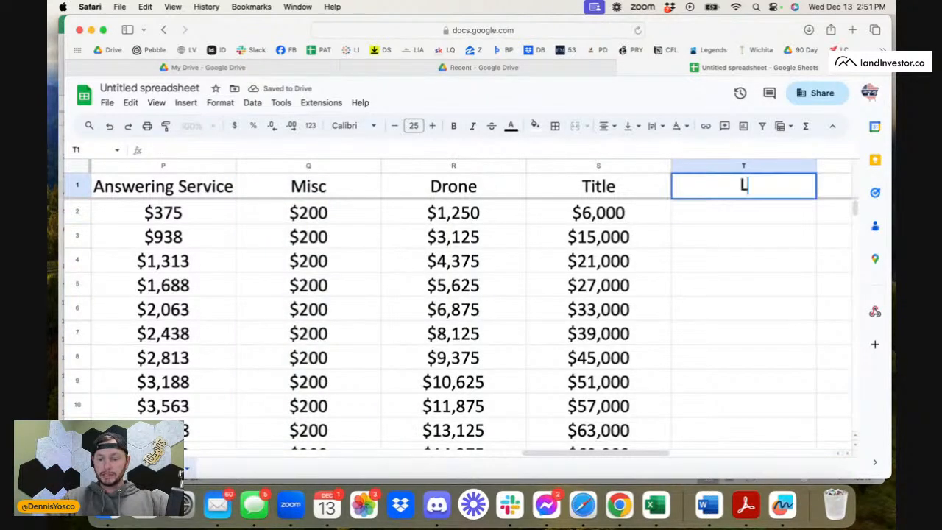
type("isitng S")
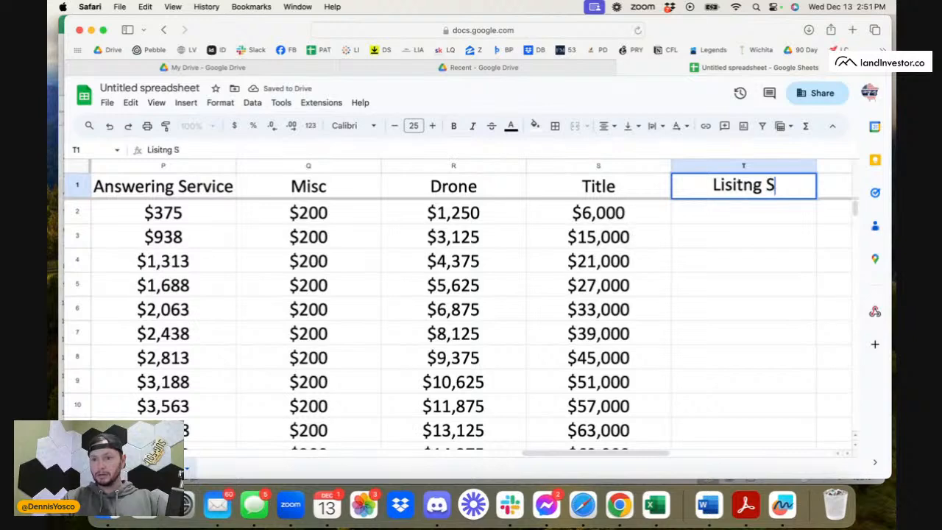
key("BackSpace")
key("BackSpace")
key("BackSpace")
key("BackSpace")
key("BackSpace")
type("ting")
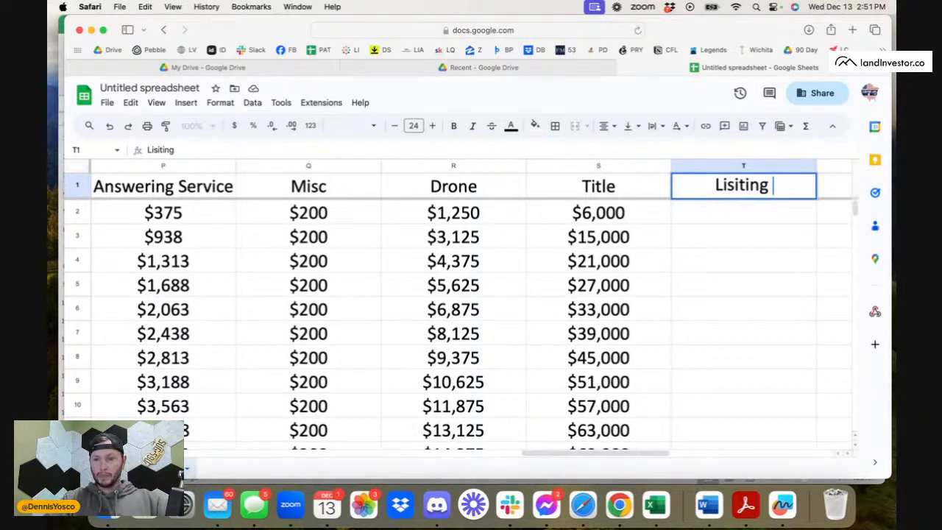
key("Return")
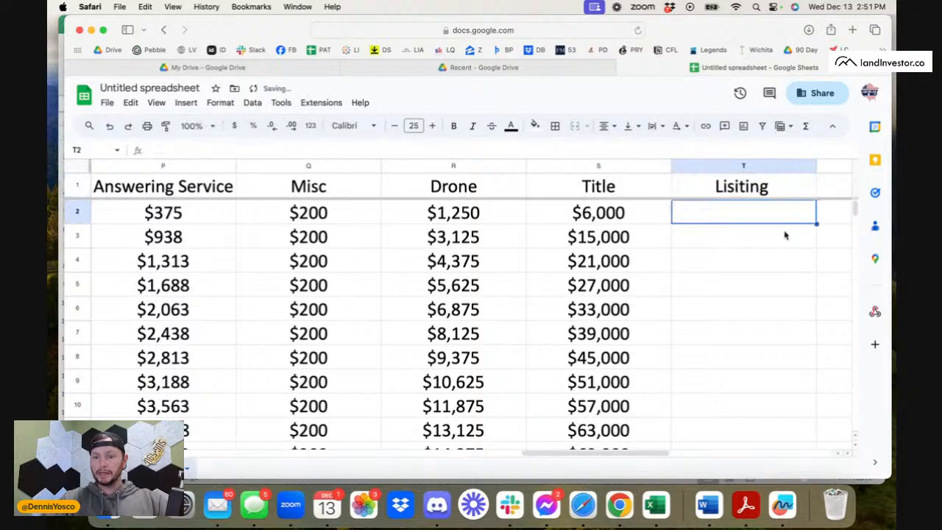
Enter a Listing formula in T2 that multiplies the closed deals in D2 by 300.
type("=")
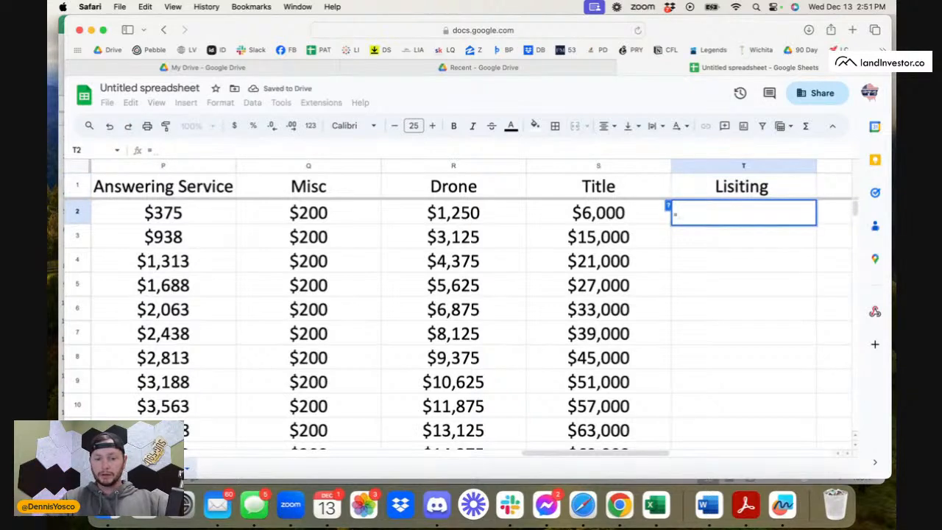
type("300")
key("BackSpace")
key("BackSpace")
key("BackSpace")
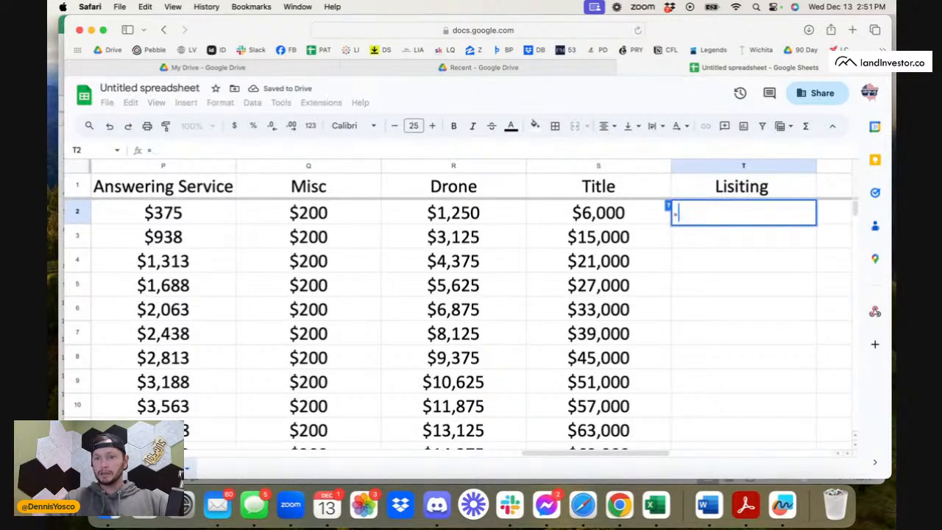
scroll(193, 320, "left", 10)
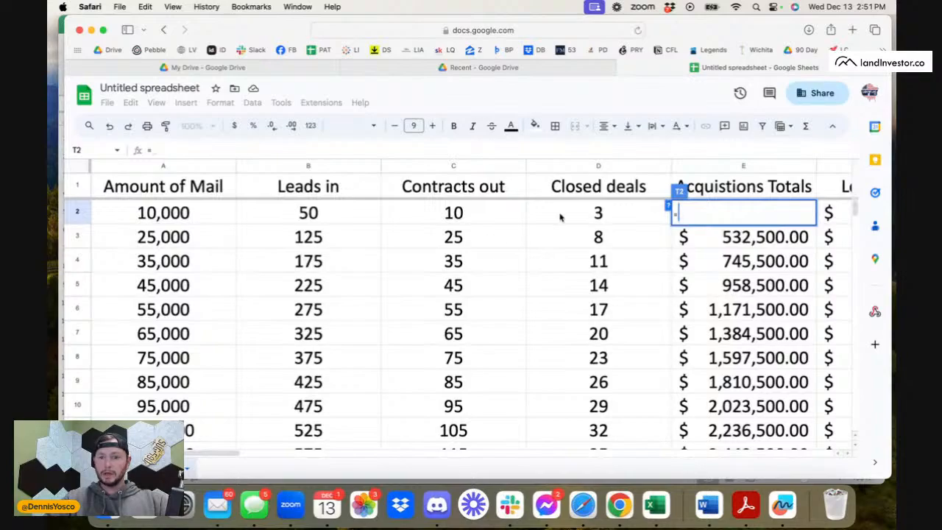
left_click(592, 211)
scroll(669, 237, "right", 15)
scroll(669, 238, "left", 15)
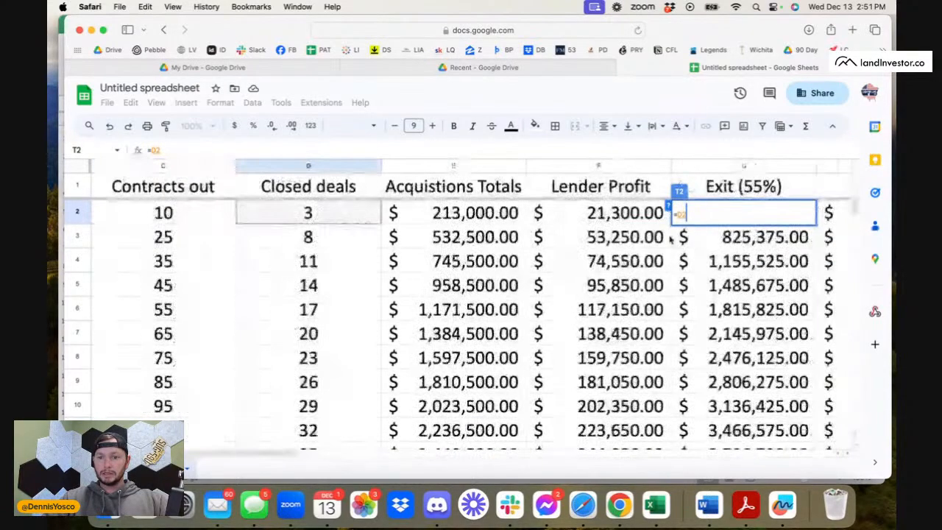
scroll(669, 238, "right", 6)
scroll(669, 238, "right", 5)
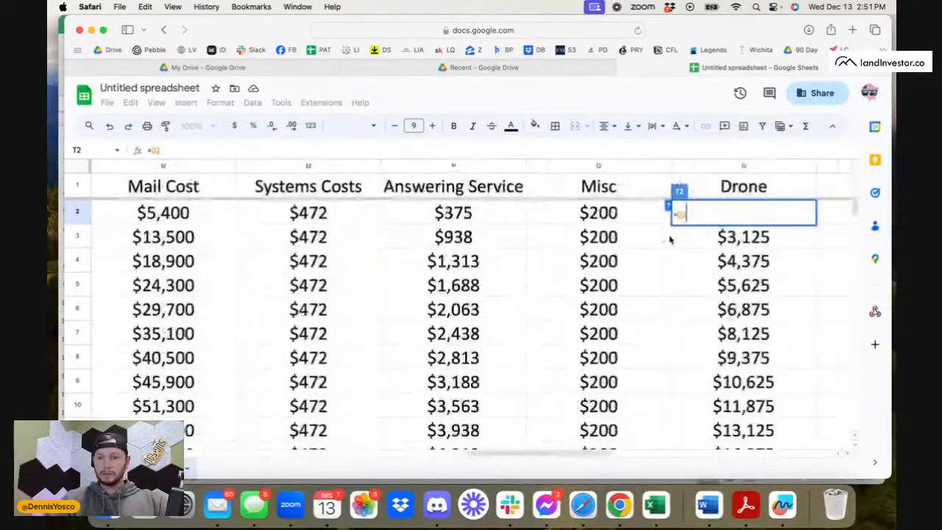
scroll(669, 238, "right", 1)
type("*0.06")
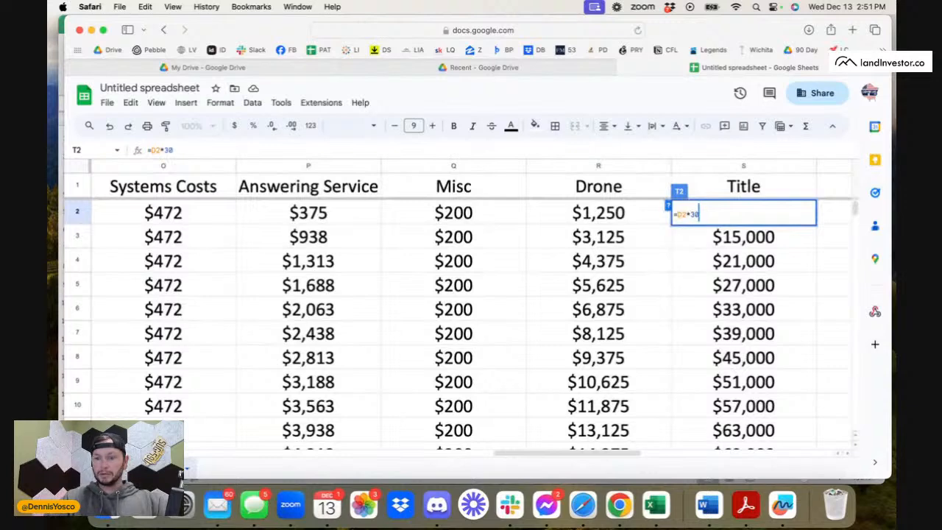
key("Return")
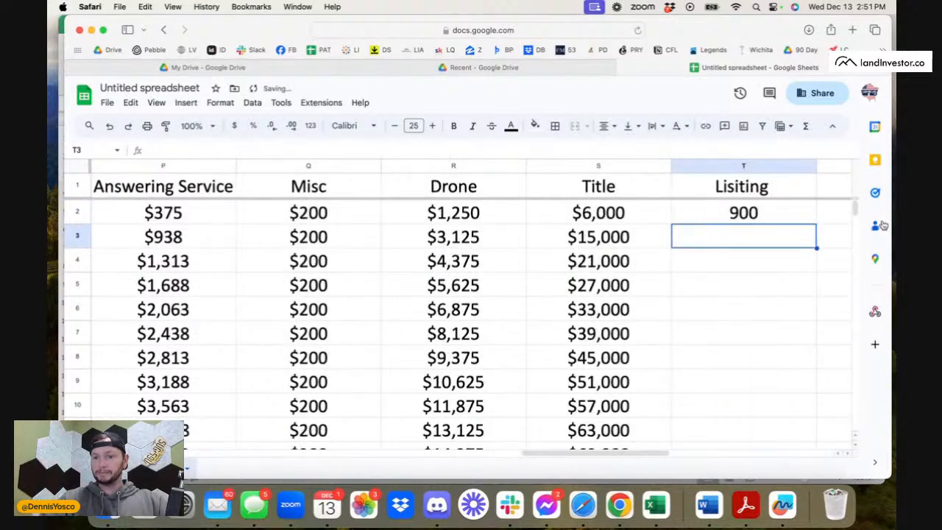
Fill the listing formula from T2 down the column for all the other mail volumes.
left_click(764, 219)
double_click(817, 222)
left_click(775, 279)
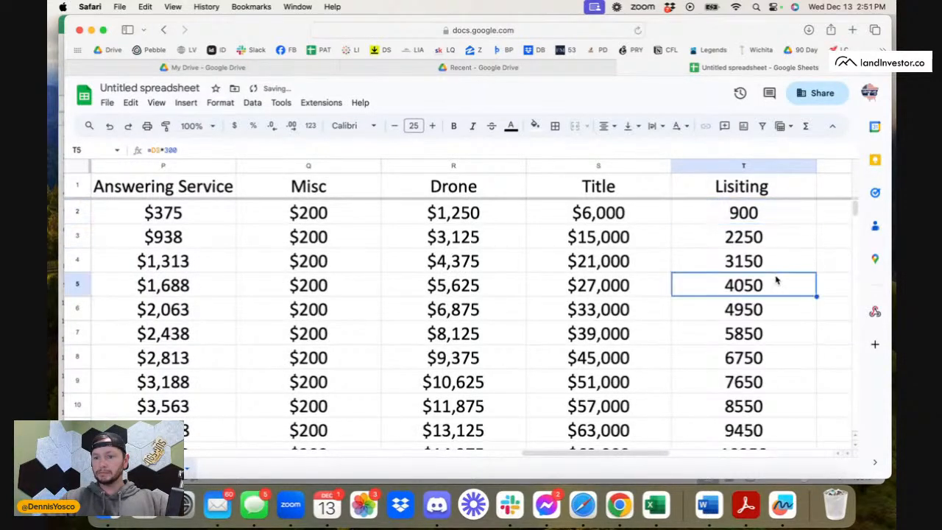
Format the listing column T as rounded currency.
left_click(745, 167)
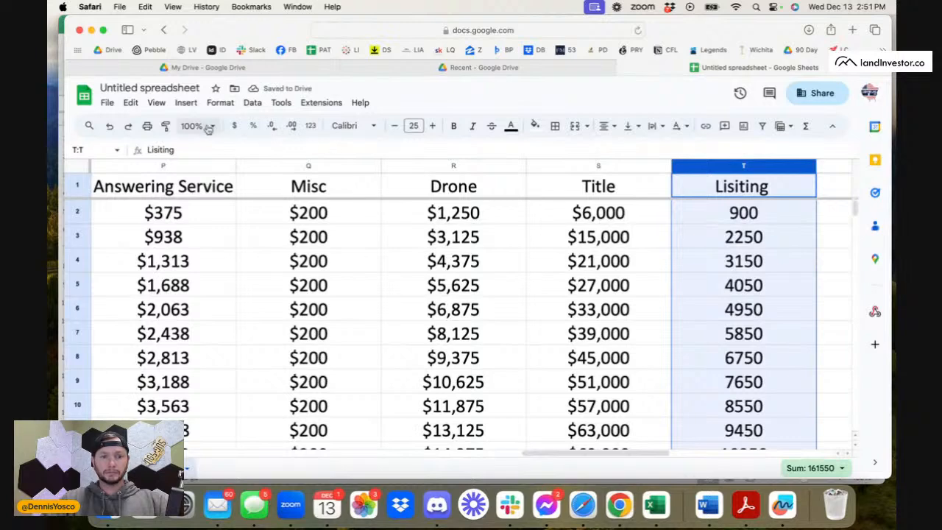
left_click(220, 102)
mouse_move(251, 152)
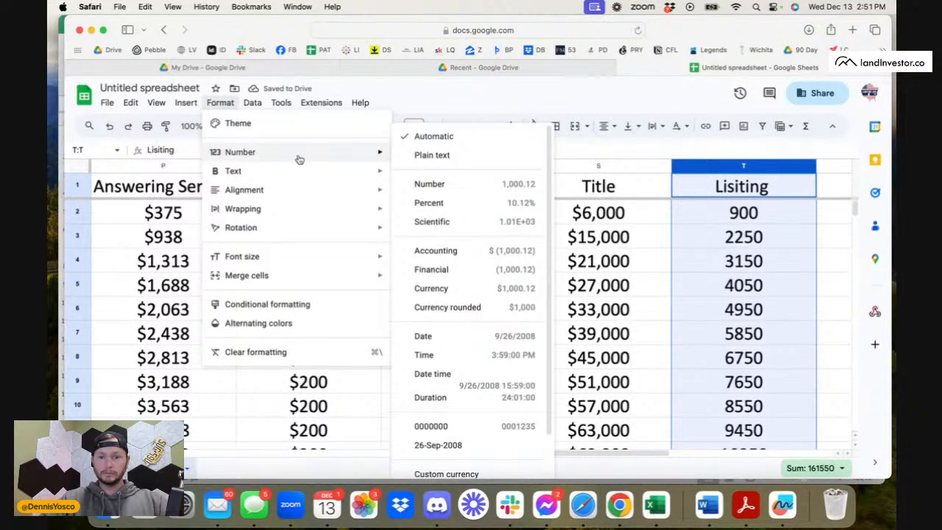
left_click(448, 308)
left_click(742, 288)
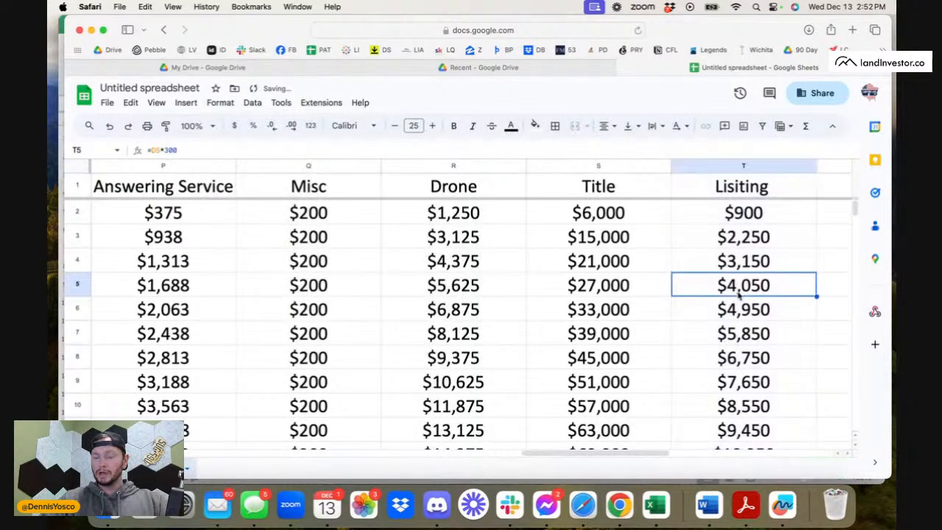
Review the row 2 entries of the expense columns from Mail Cost through Drone and the empty columns beside them.
left_click(389, 219)
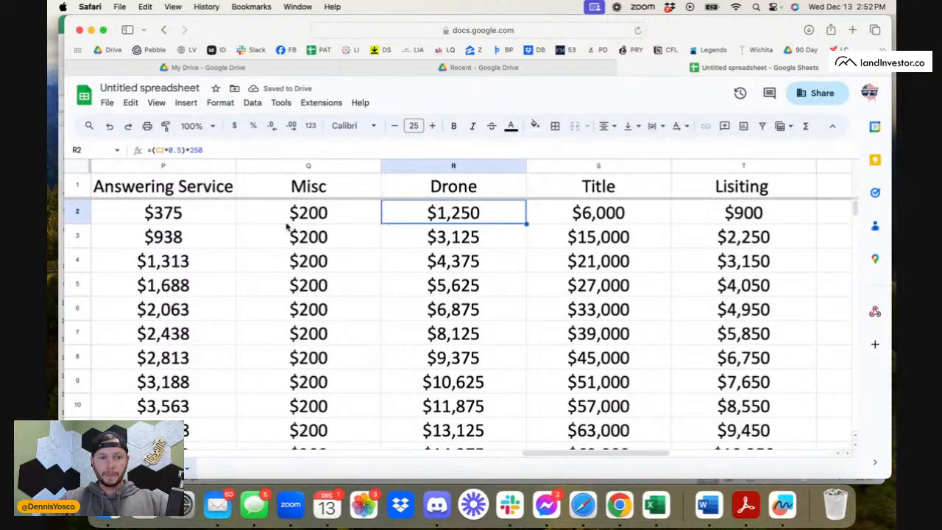
left_click(245, 221)
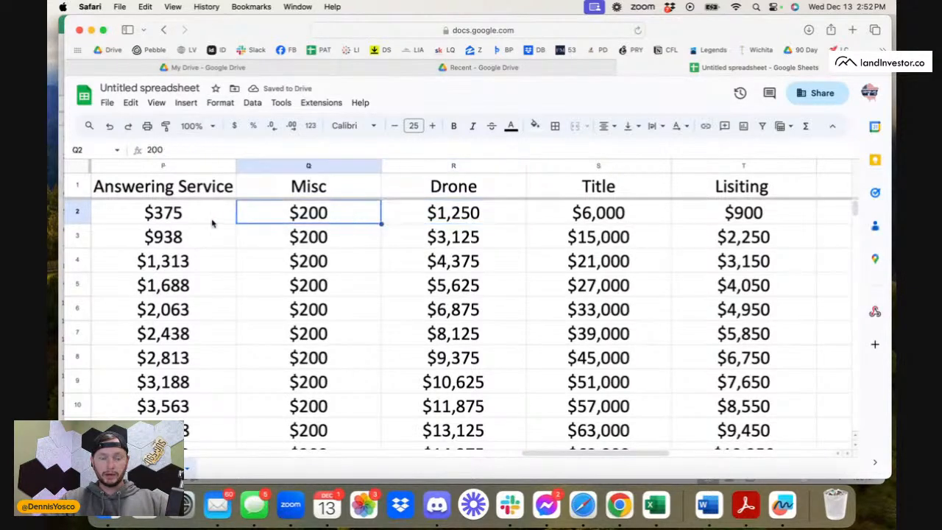
left_click(211, 221)
scroll(210, 221, "left", 4)
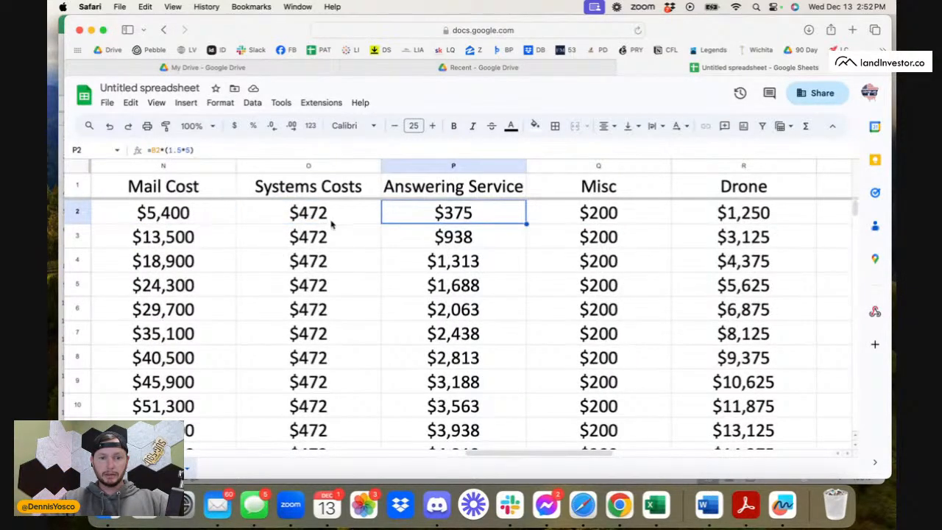
left_click(331, 223)
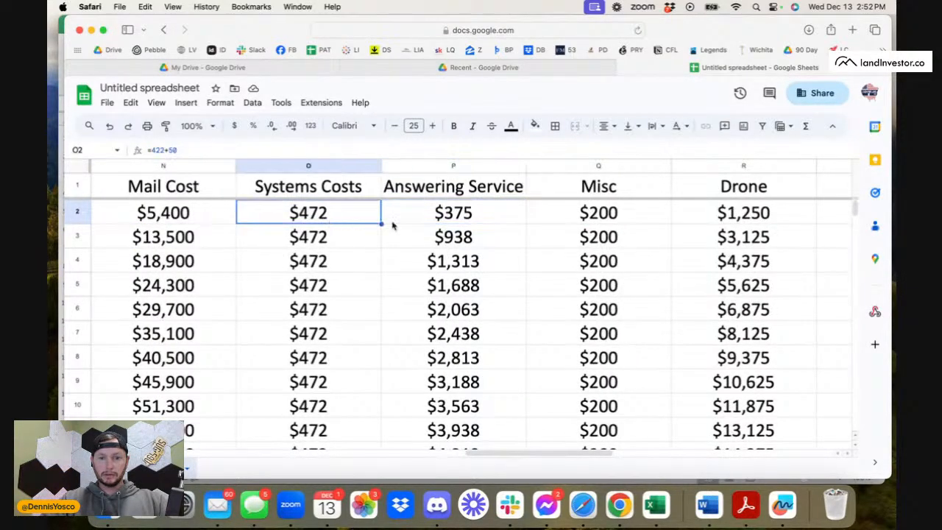
left_click(201, 225)
left_click(316, 217)
left_click(438, 218)
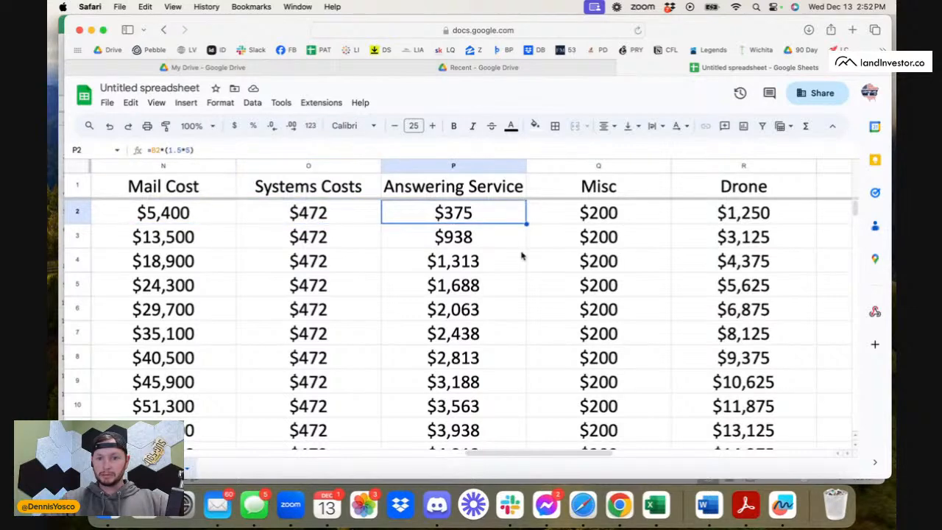
left_click(595, 213)
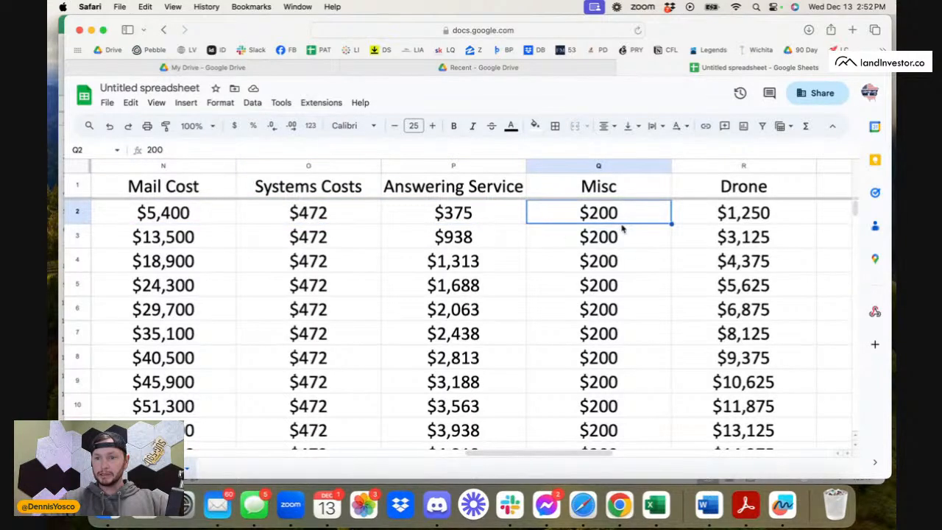
scroll(622, 224, "right", 3)
left_click(623, 220)
scroll(670, 237, "right", 3)
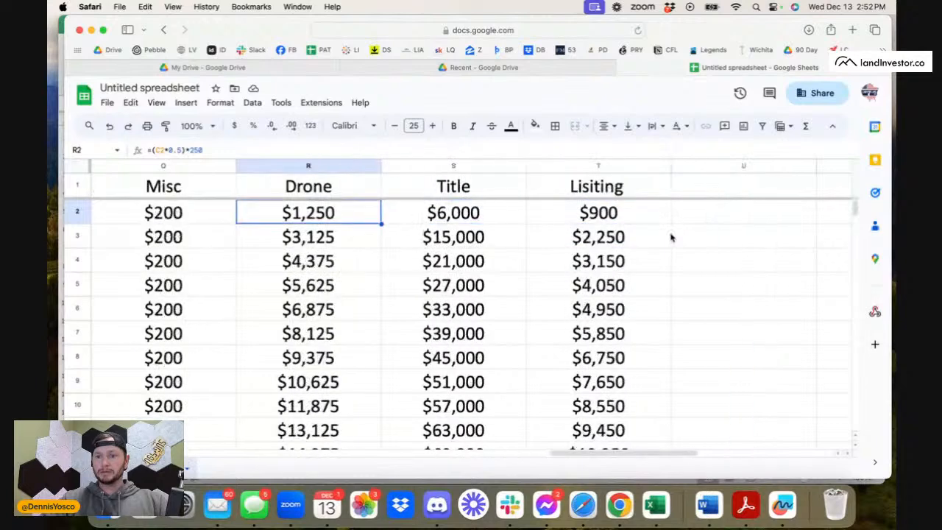
left_click(736, 191)
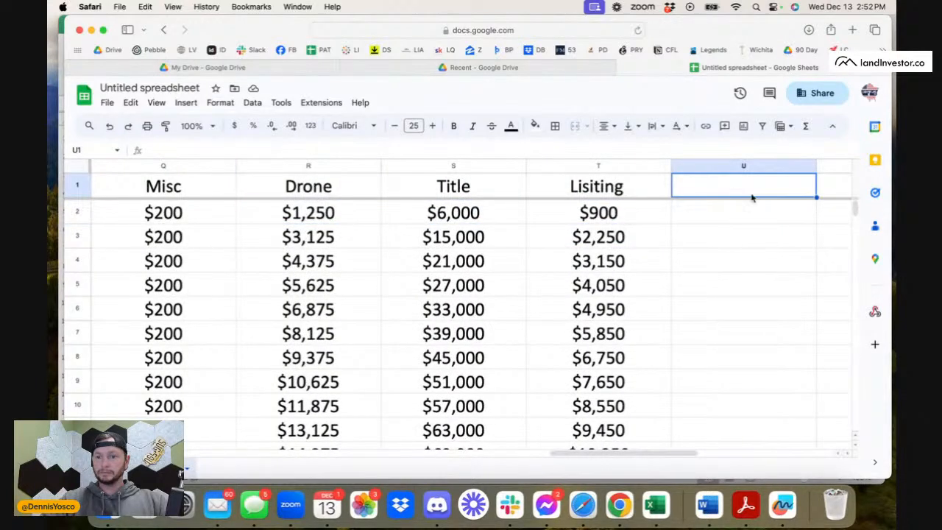
scroll(751, 197, "right", 2)
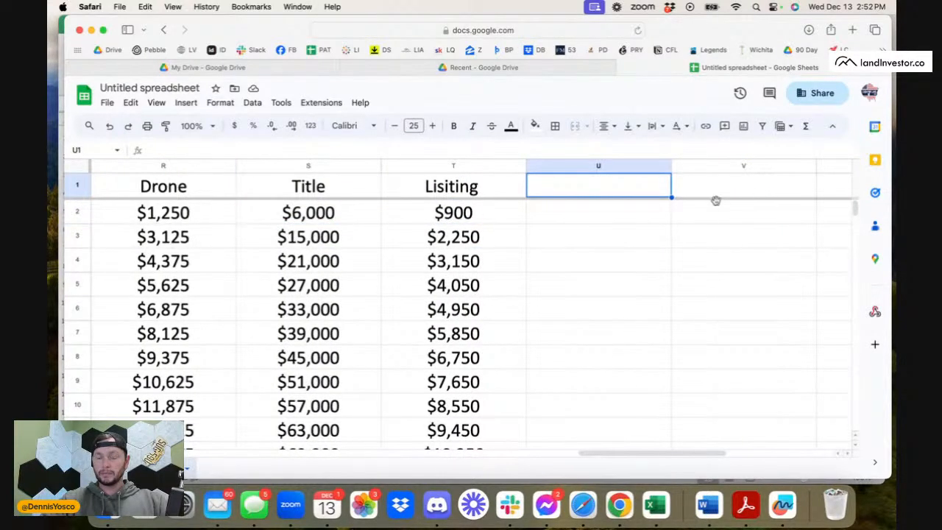
scroll(704, 212, "right", 3)
scroll(705, 212, "left", 3)
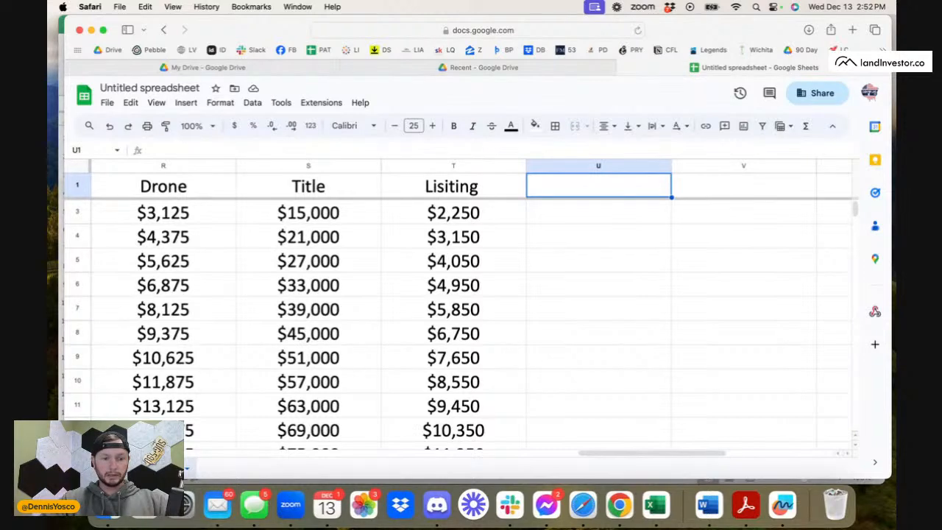
Add a new sheet to the spreadsheet and set the font size of all its cells to 18.
left_click(102, 468)
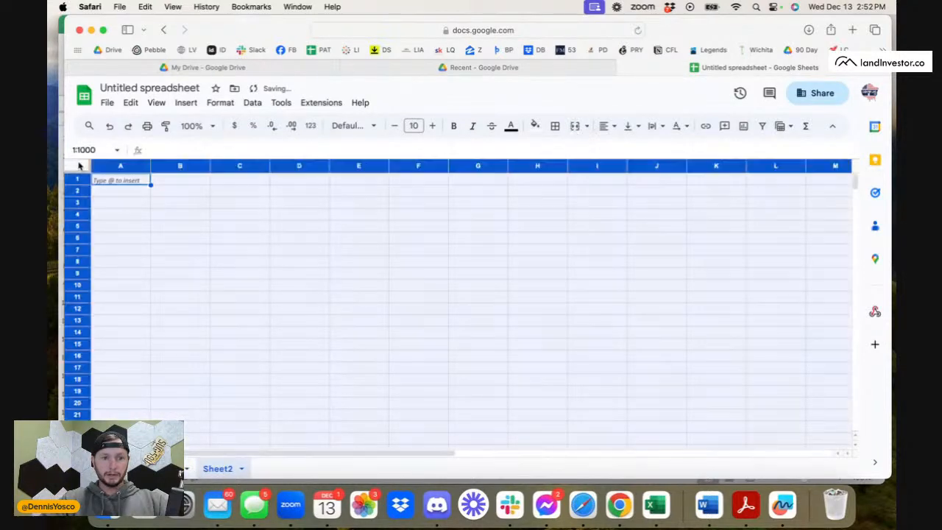
left_click(77, 167)
left_click(434, 126)
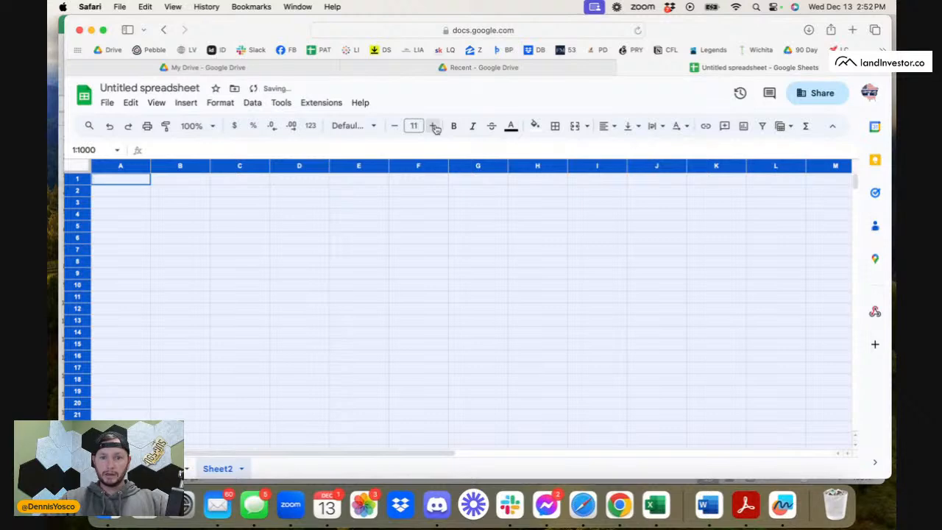
left_click(436, 129)
left_click(436, 129)
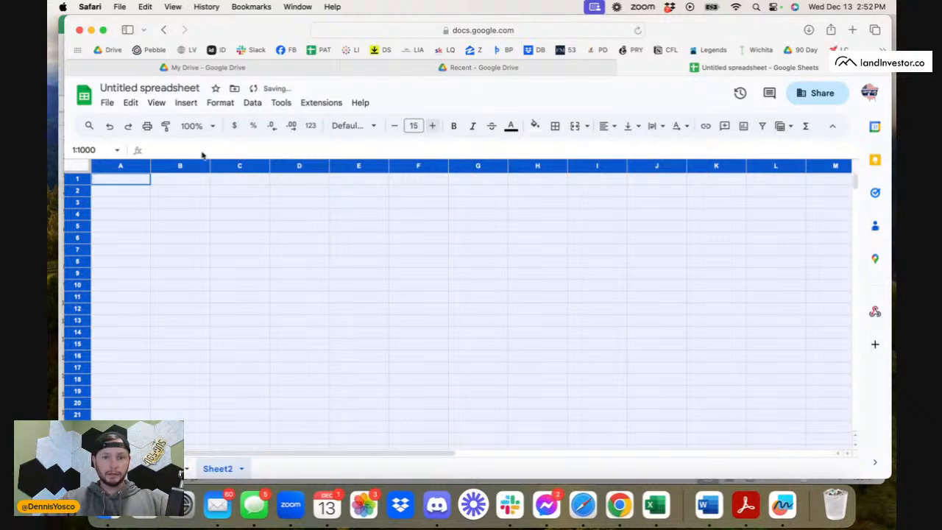
left_click(434, 128)
left_click(434, 128)
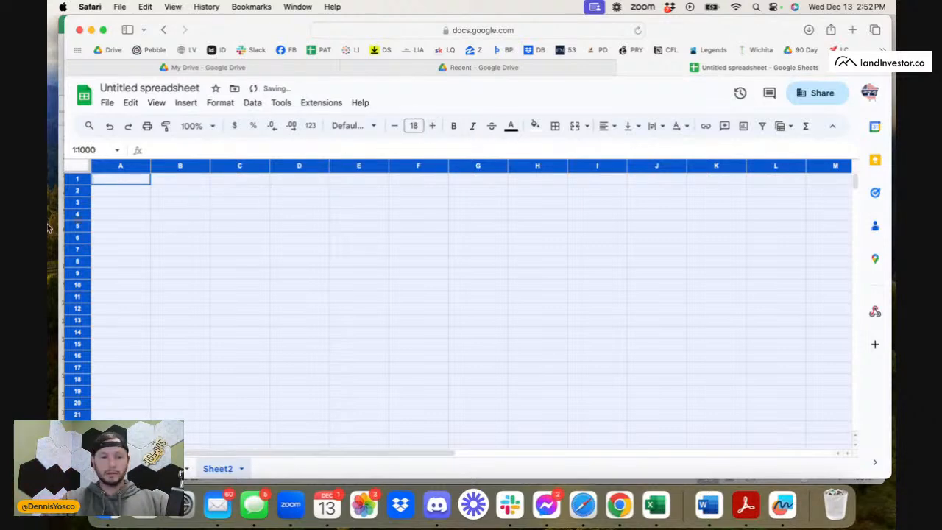
Widen all columns and increase the height of all rows in the new sheet.
left_click_drag(150, 165, 212, 183)
left_click(78, 179)
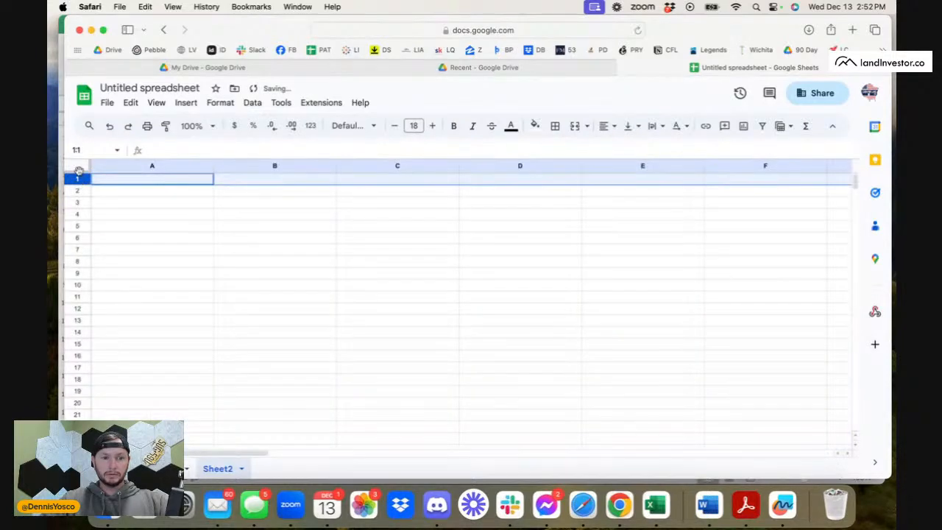
left_click(79, 169)
left_click_drag(78, 181, 81, 194)
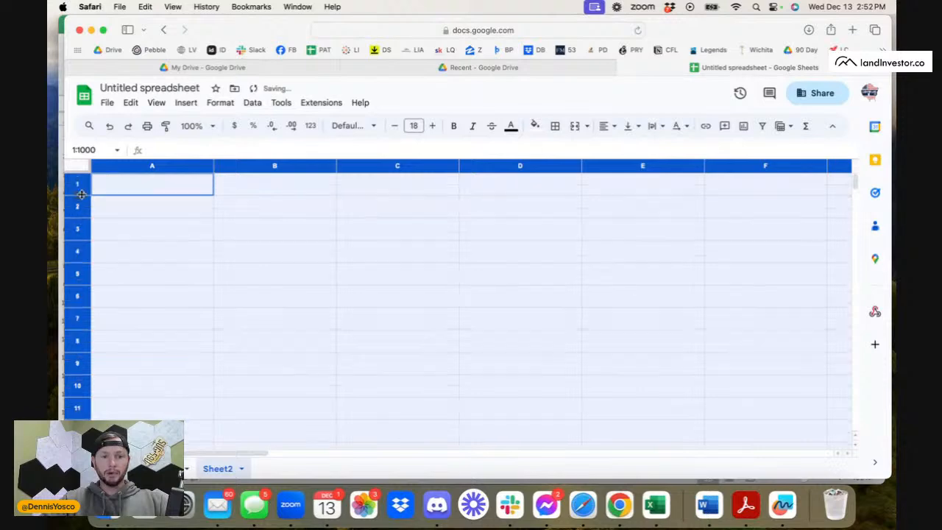
left_click(149, 194)
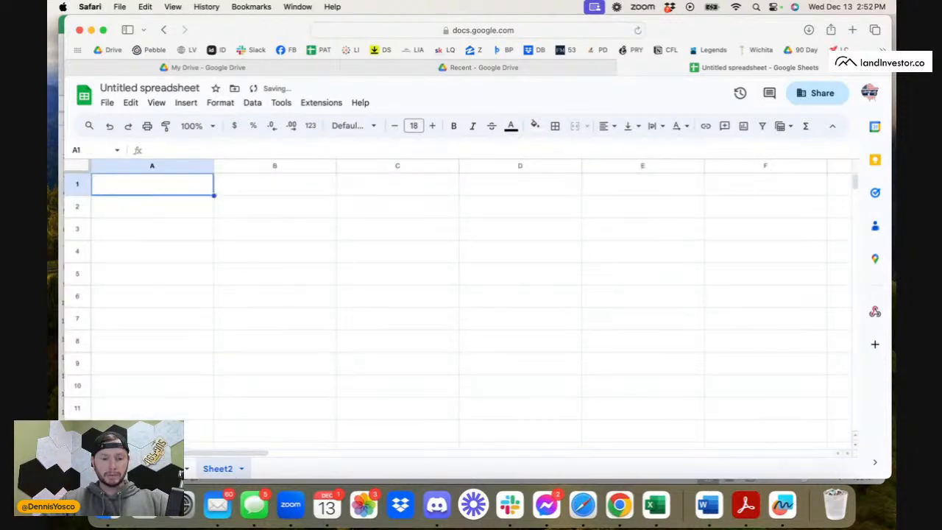
Start a formula in A1 of Sheet2 that draws on the expense columns of the first sheet.
left_click(188, 468)
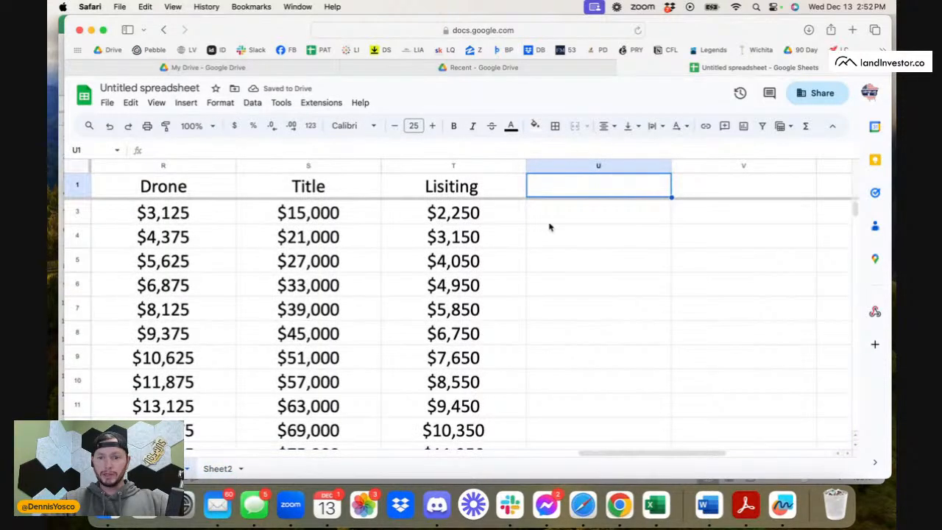
scroll(329, 285, "left", 10)
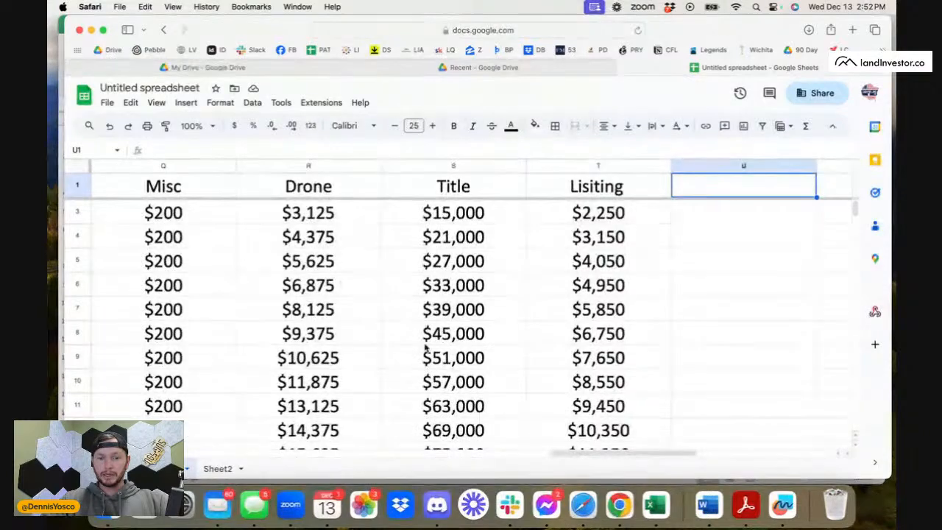
scroll(425, 347, "left", 10)
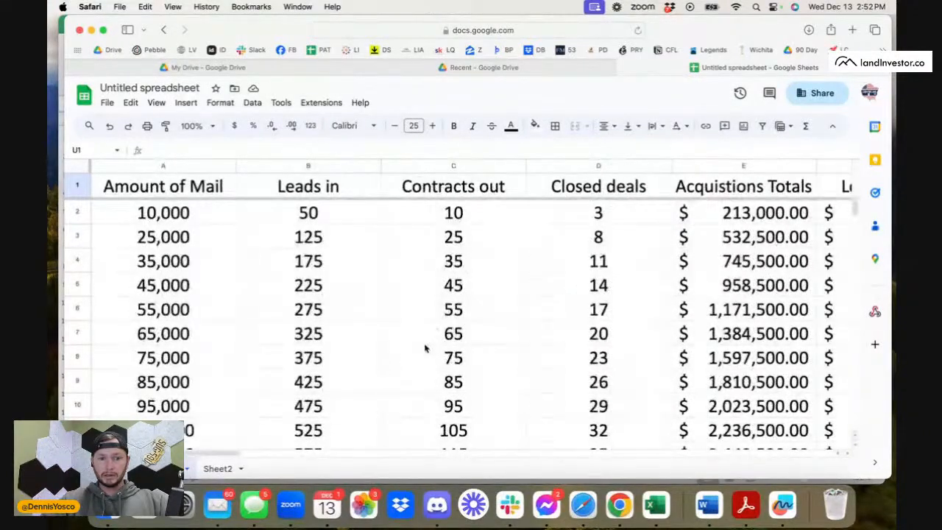
left_click(213, 469)
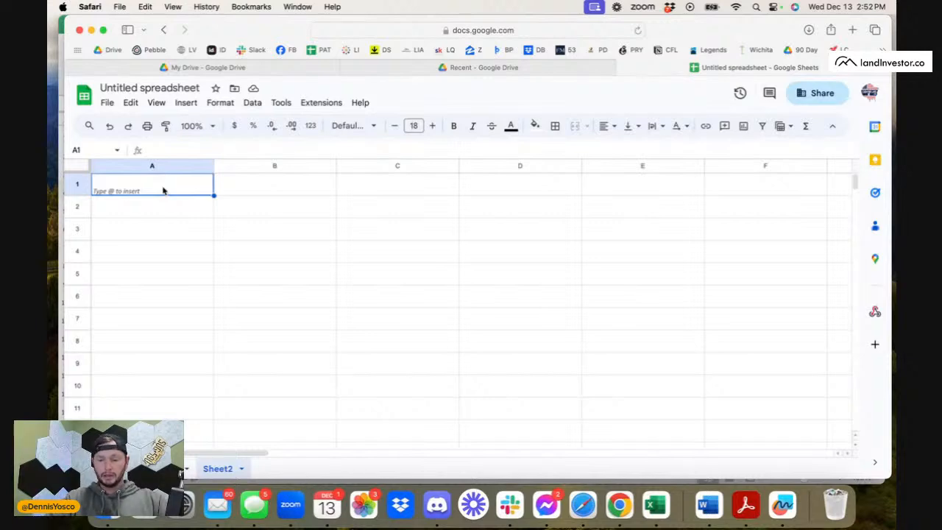
type("=")
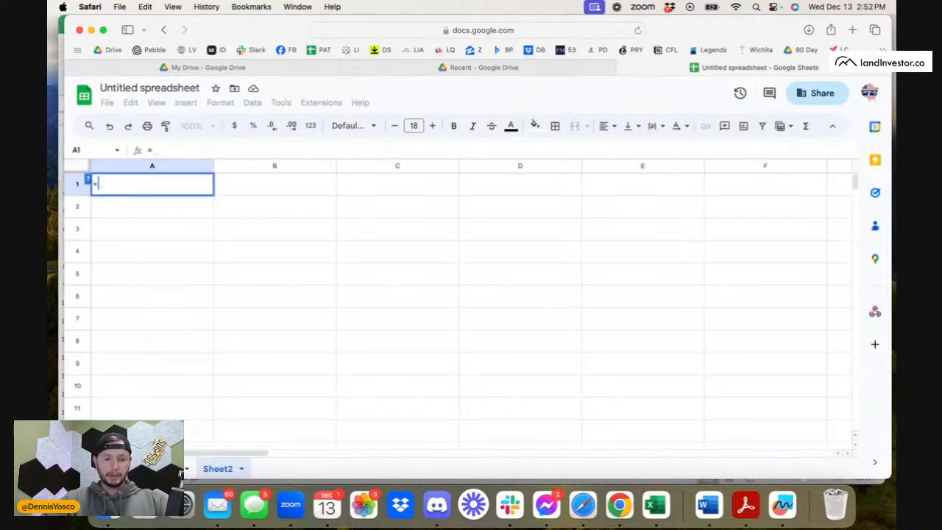
left_click(188, 469)
scroll(460, 269, "right", 10)
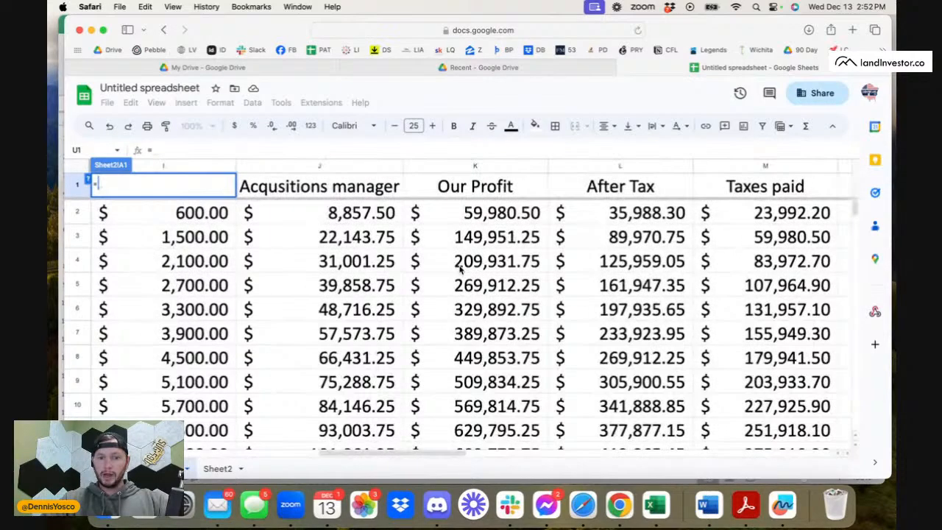
scroll(460, 269, "right", 2)
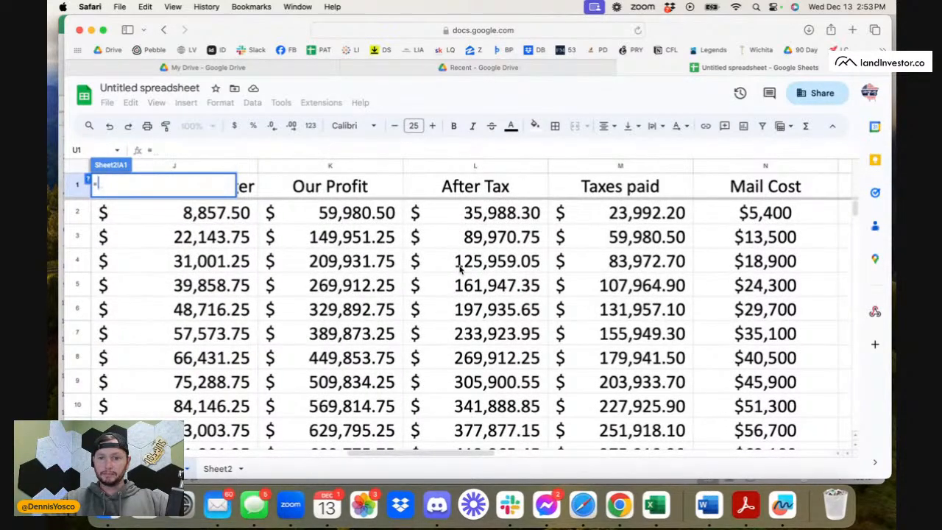
scroll(460, 269, "right", 2)
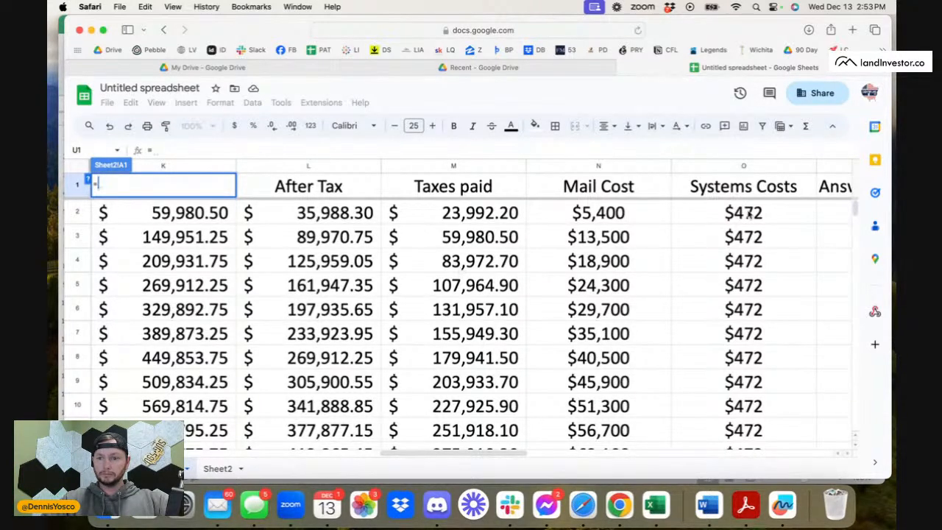
scroll(635, 223, "right", 4)
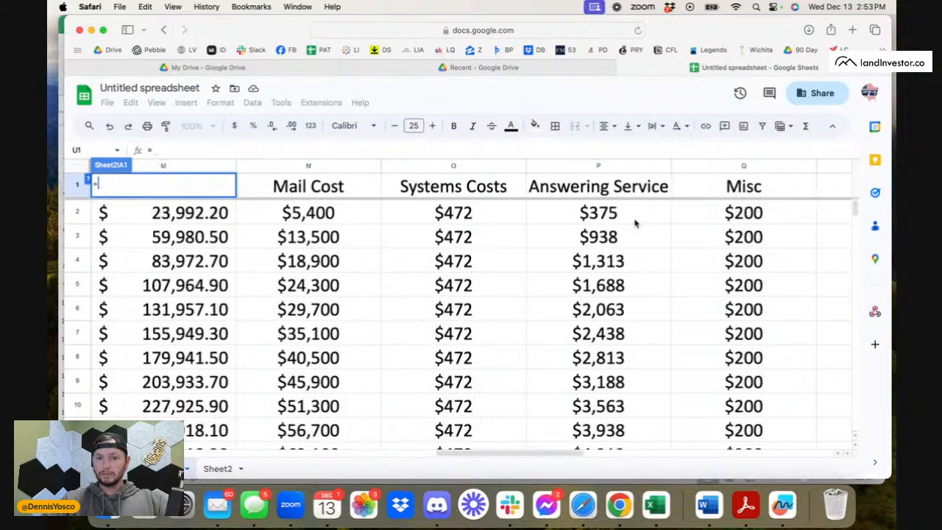
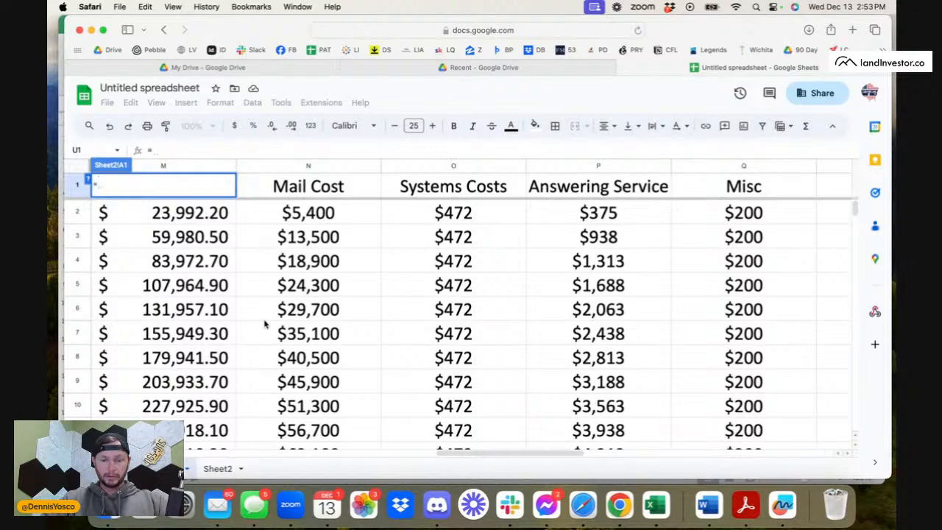
Cancel the unfinished formula in A1 of Sheet2 and return to the first sheet.
key("Escape")
left_click(219, 469)
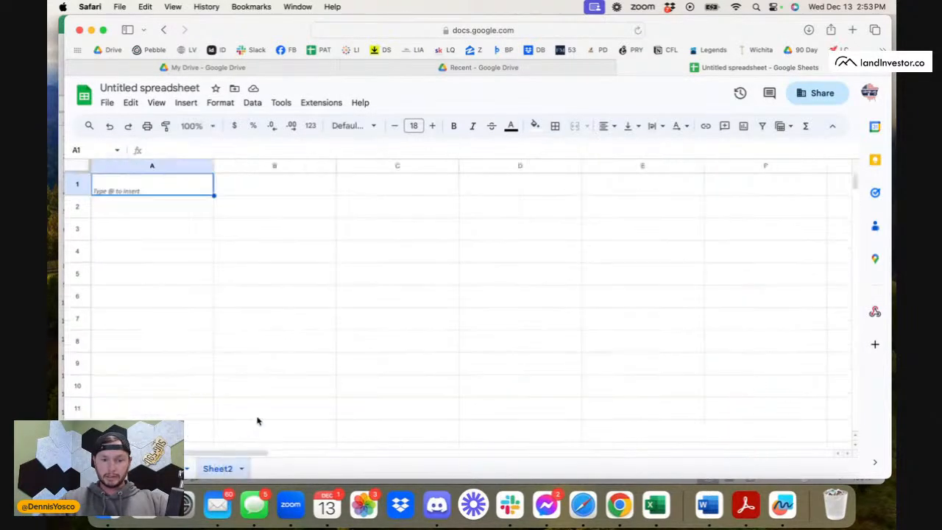
left_click(184, 468)
Start a formula in U2 that divides the Amount of Mail in A2 by a parenthesized sum.
scroll(690, 254, "right", 5)
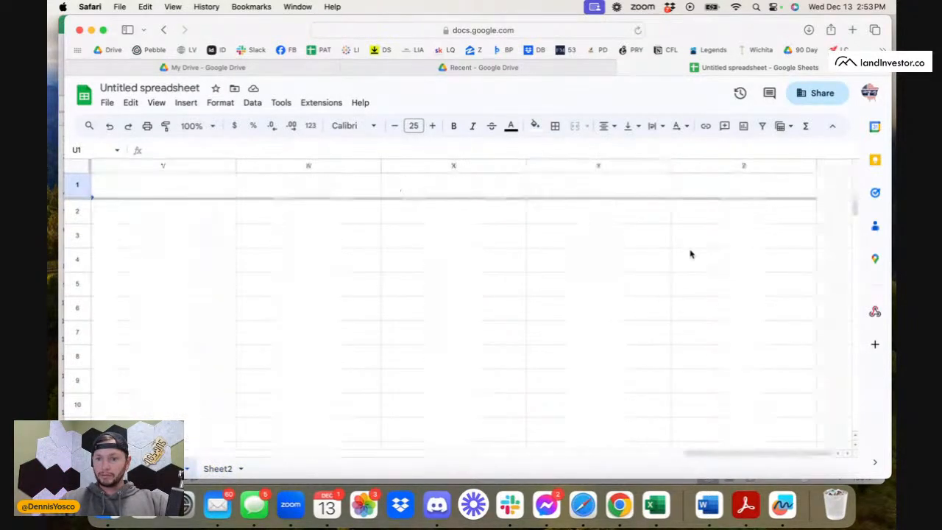
left_click(714, 212)
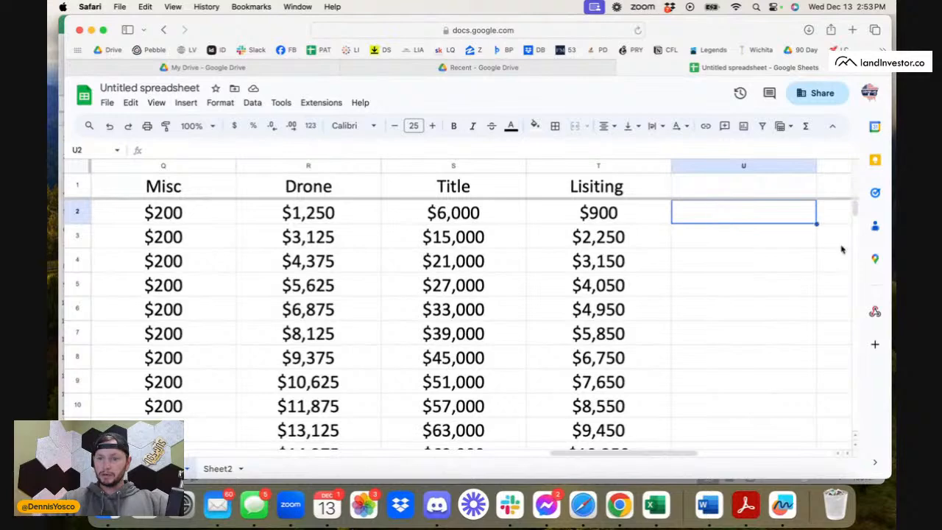
type("=")
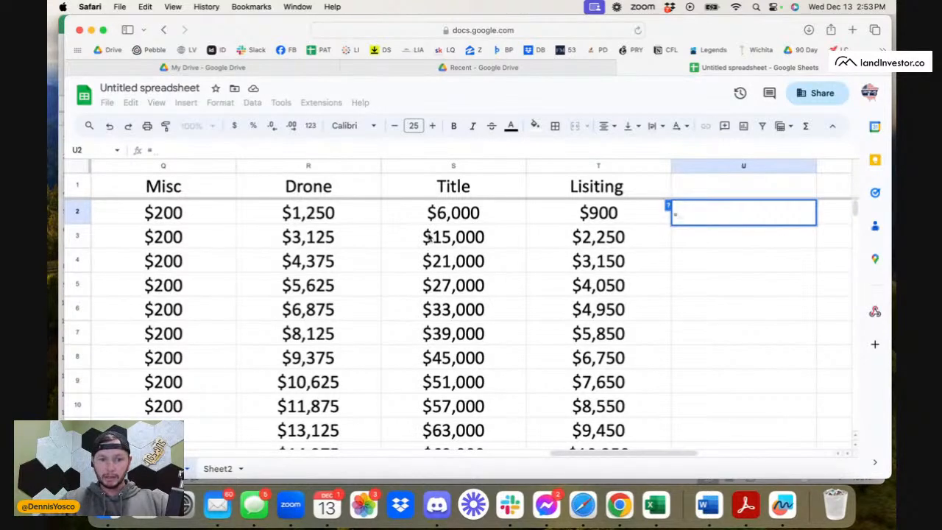
scroll(430, 237, "left", 10)
left_click(209, 214)
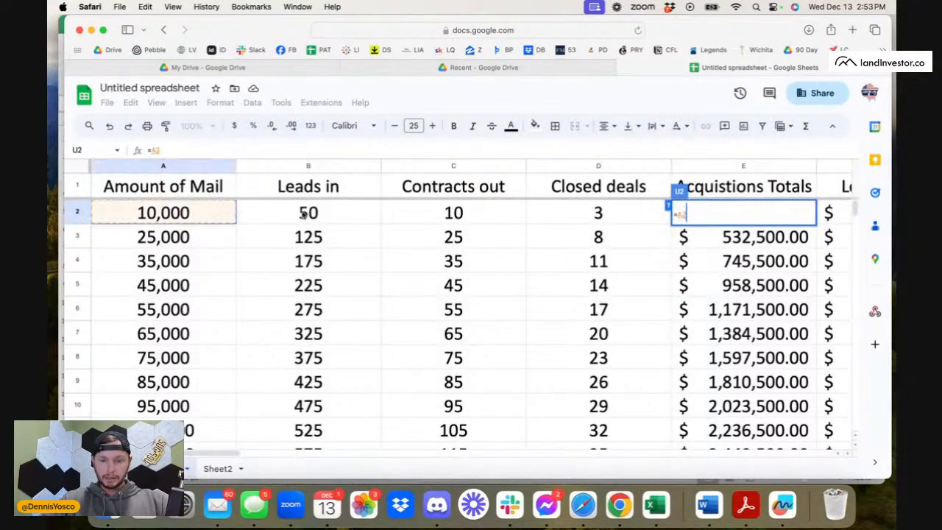
type("/")
scroll(368, 315, "right", 5)
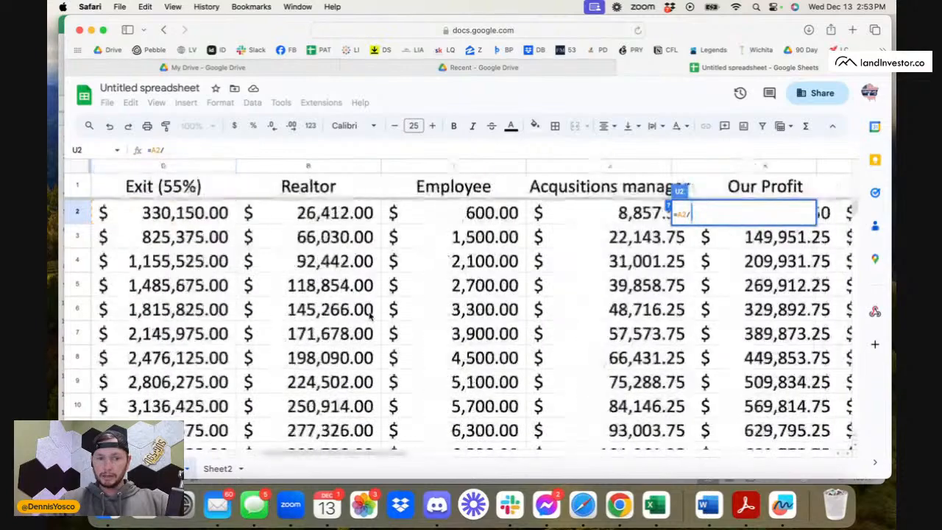
scroll(370, 315, "right", 3)
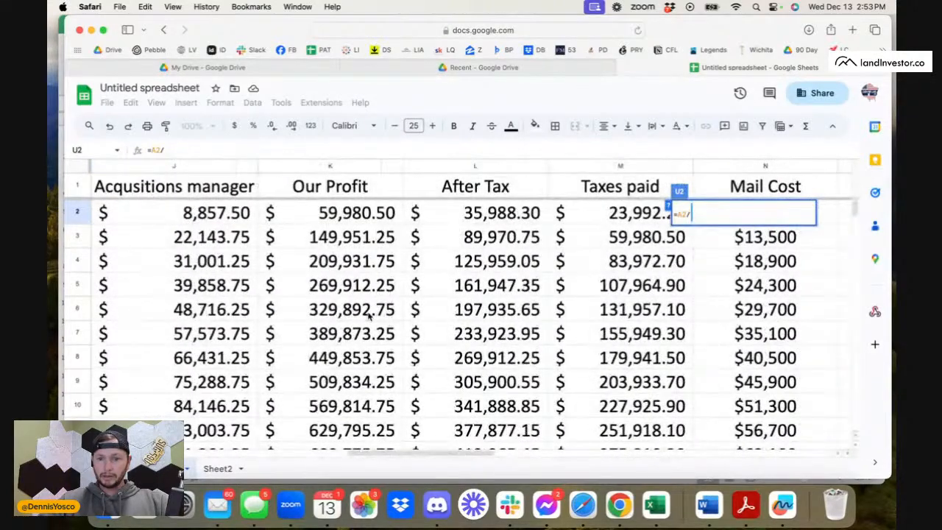
type("(")
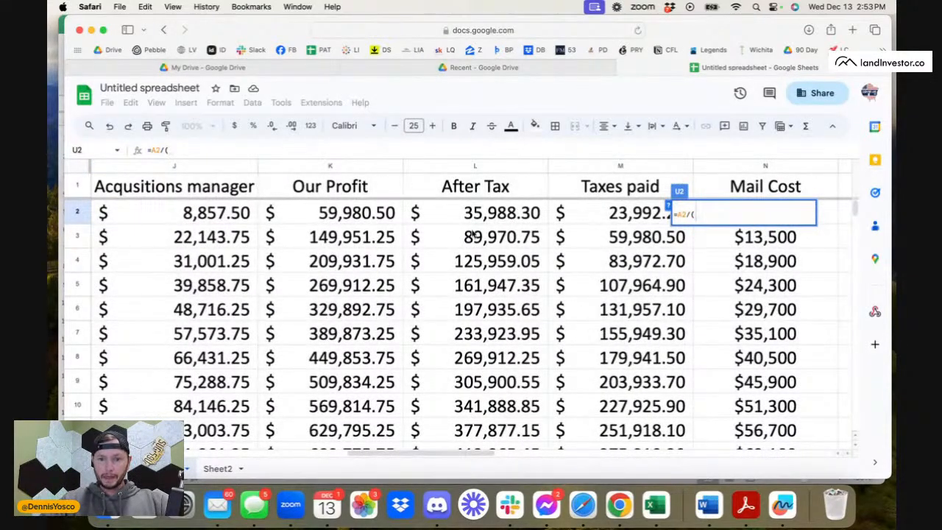
Add Mail Cost N2 and Systems Costs O2 to the parenthesized sum in the U2 formula.
scroll(430, 231, "right", 4)
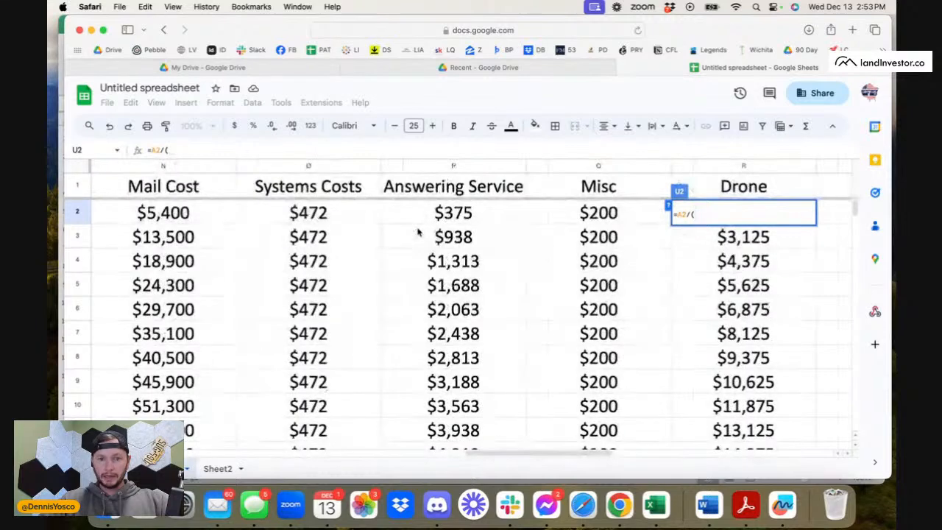
scroll(419, 234, "left", 1)
left_click(323, 212)
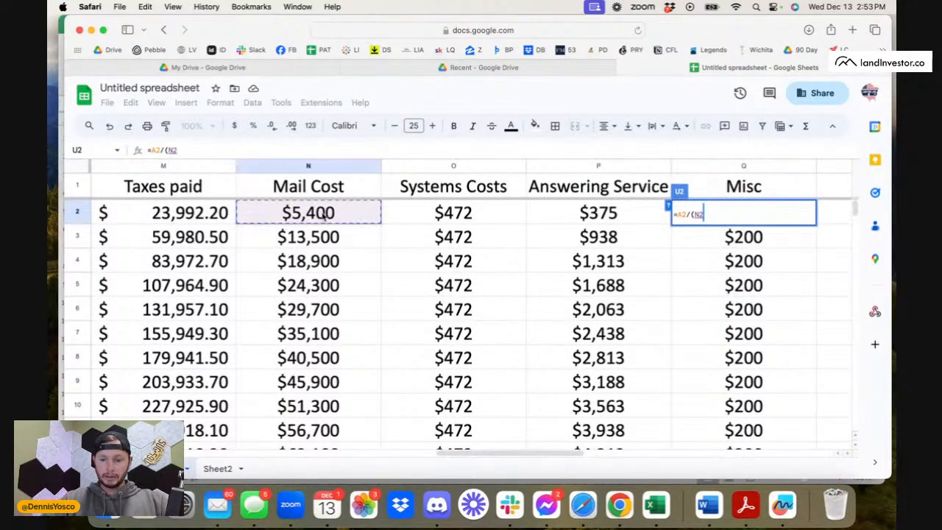
type("+")
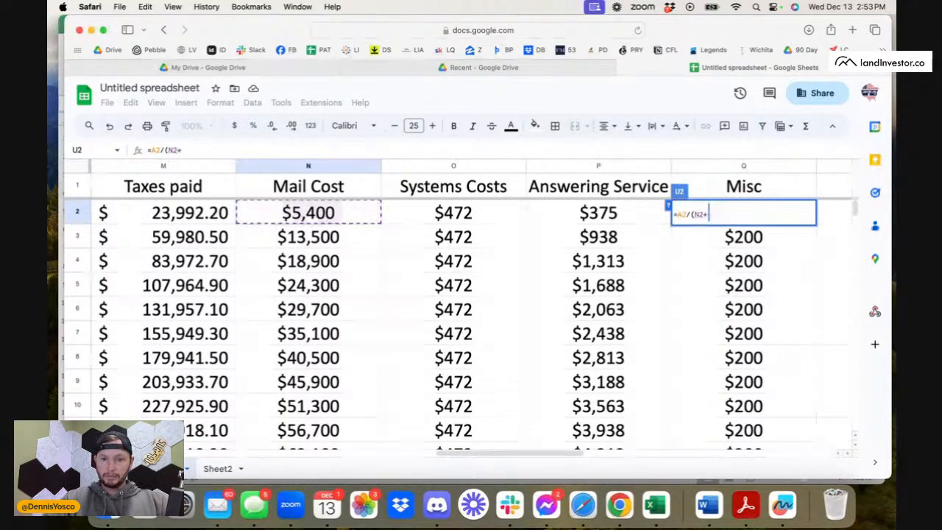
left_click(435, 213)
type("+")
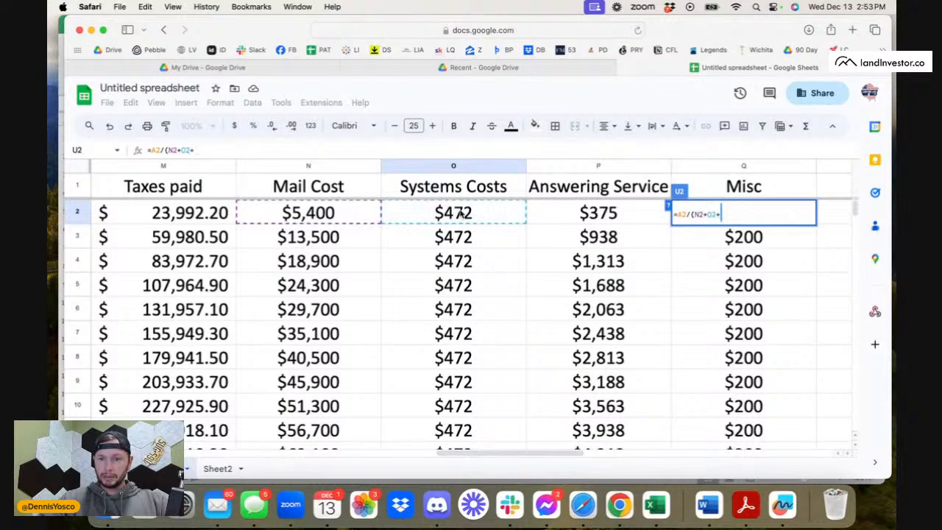
Add Answering Service P2, Misc Q2 and Drone R2 to the sum, completing U2 as =A2/(N2+O2+P2+Q2+R2).
scroll(622, 234, "right", 1)
left_click(482, 212)
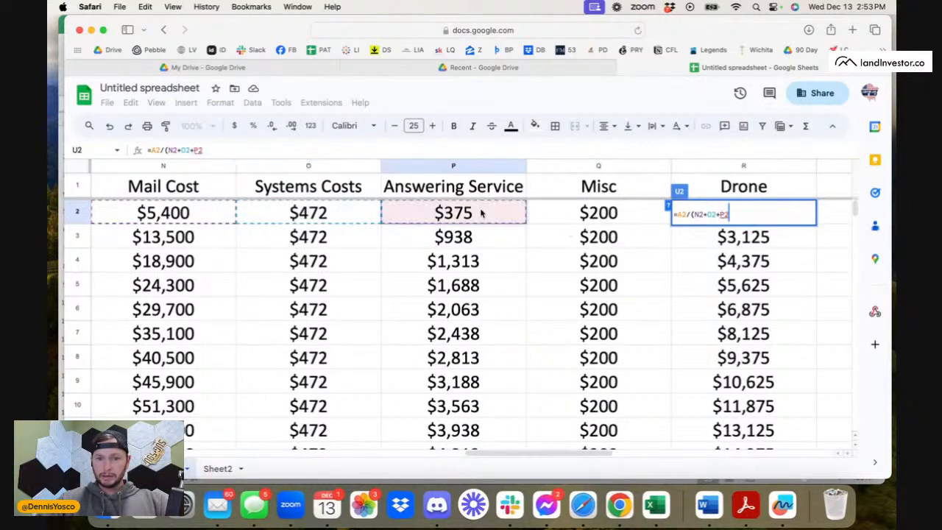
type("+")
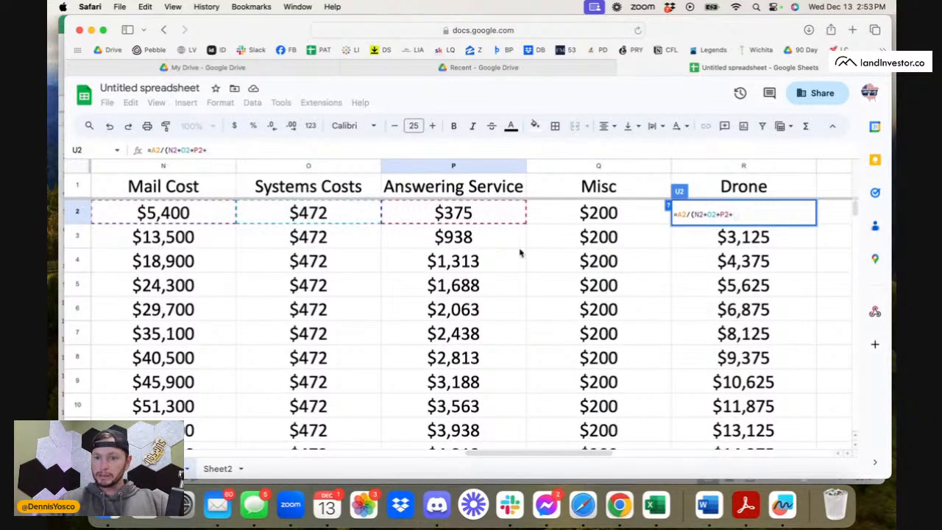
scroll(519, 252, "right", 1)
left_click(484, 222)
type("+")
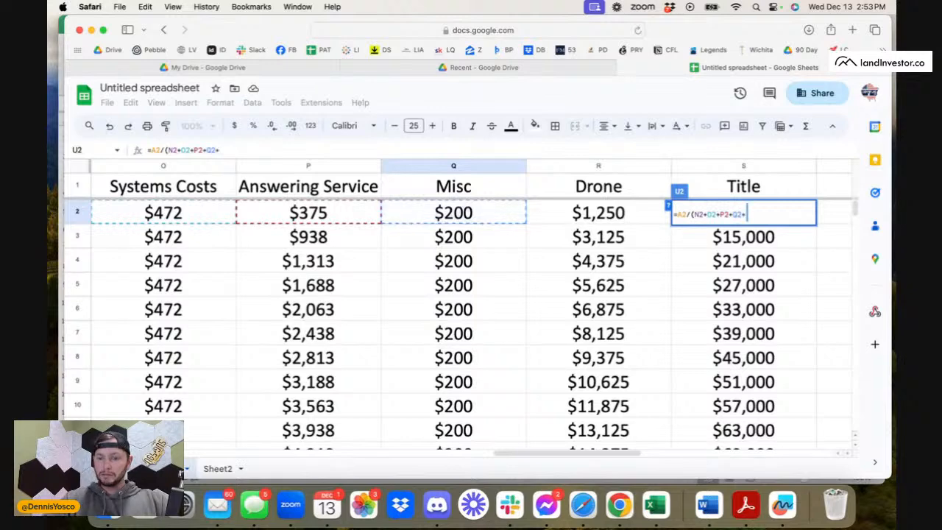
left_click(565, 211)
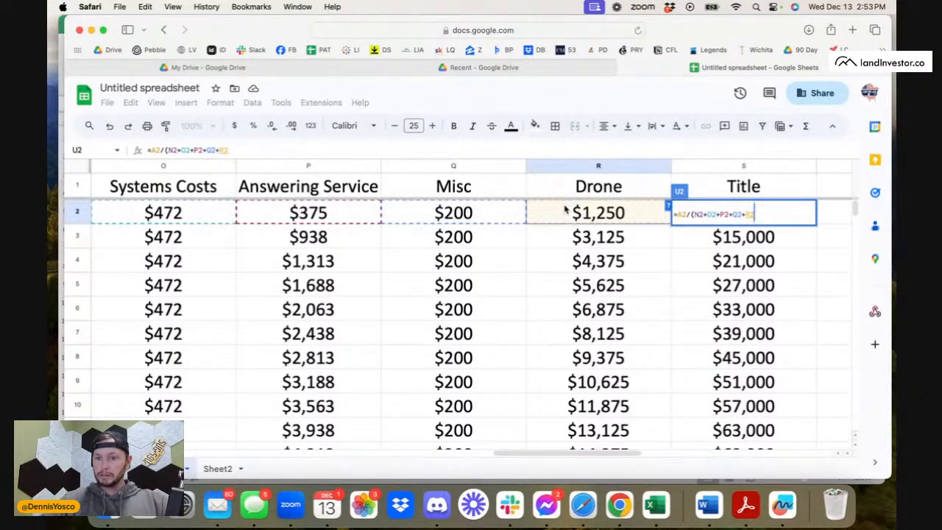
type(")")
key("Return")
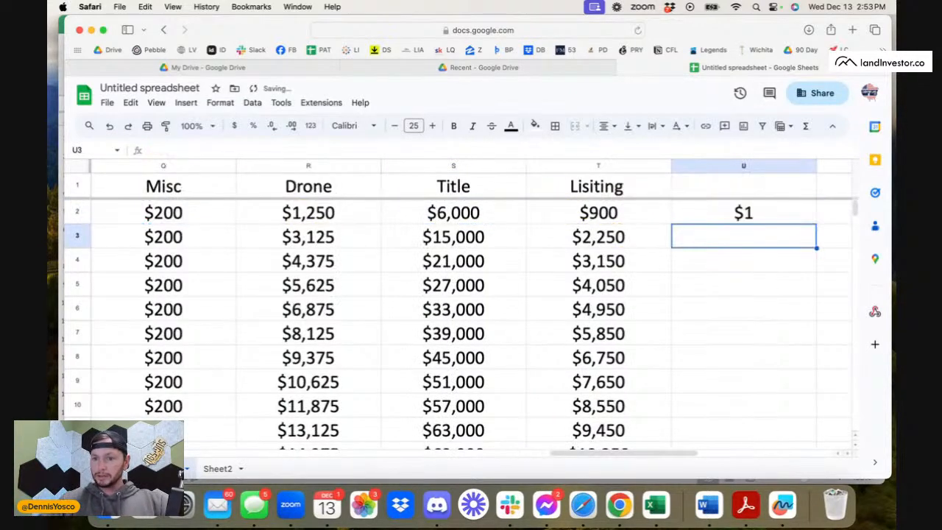
Format U2 with the Currency number format that shows two decimals.
left_click(769, 215)
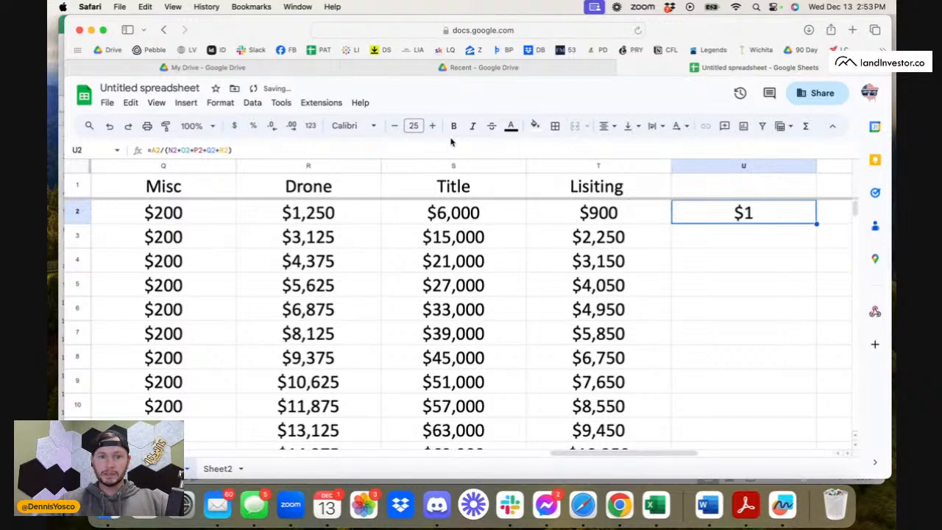
left_click(281, 102)
mouse_move(248, 105)
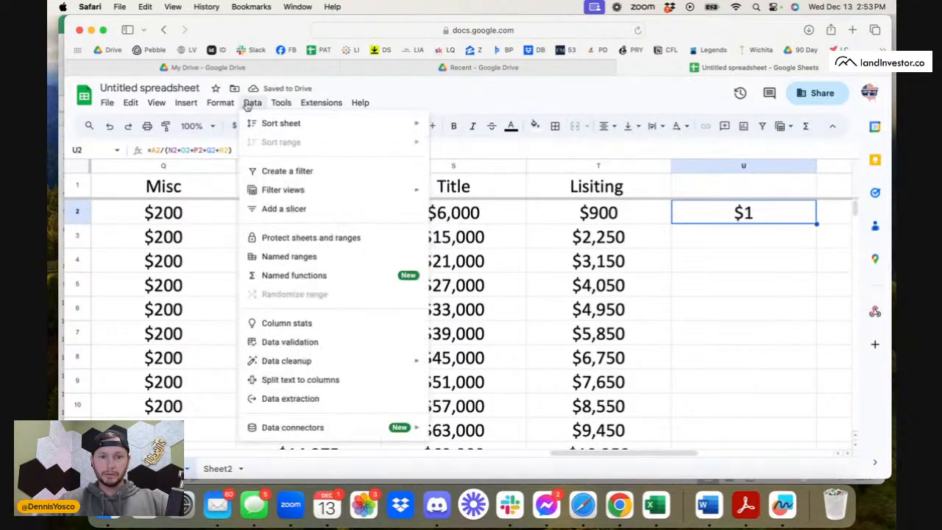
mouse_move(219, 104)
mouse_move(239, 151)
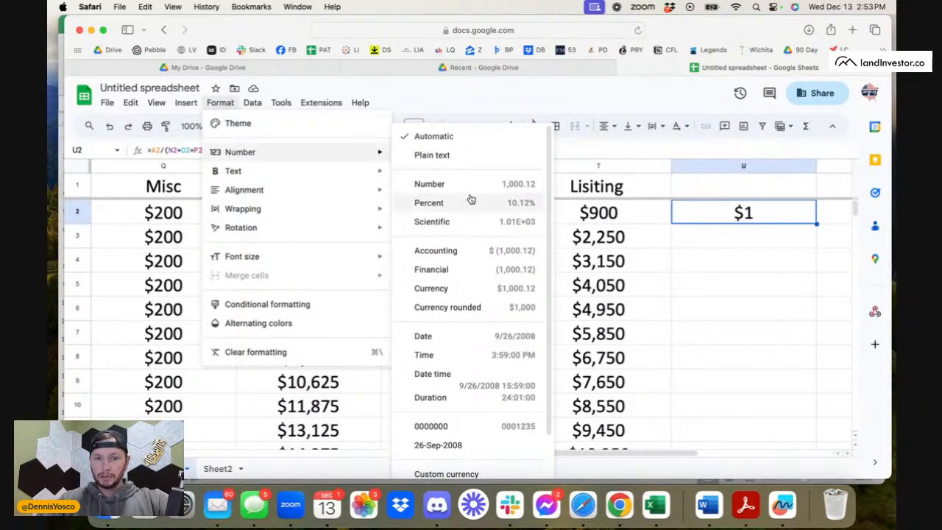
left_click(457, 295)
left_click(782, 247)
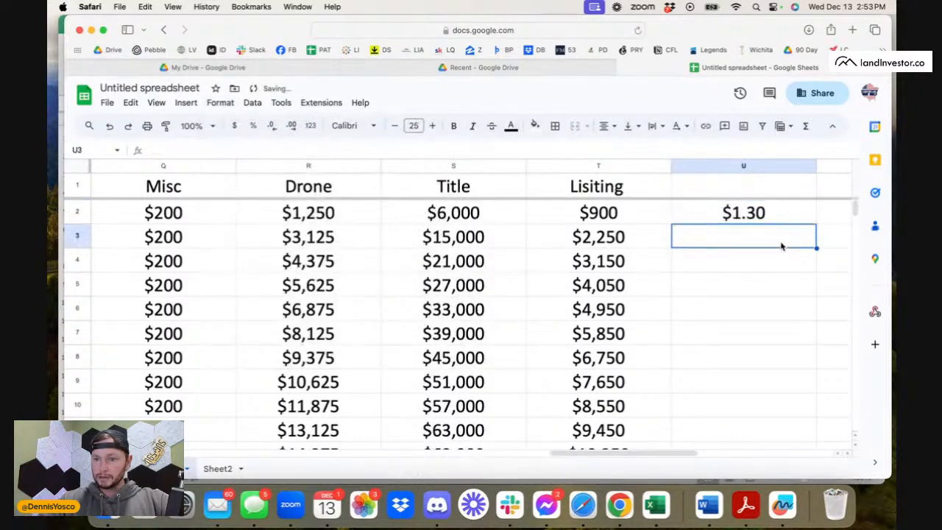
left_click(777, 220)
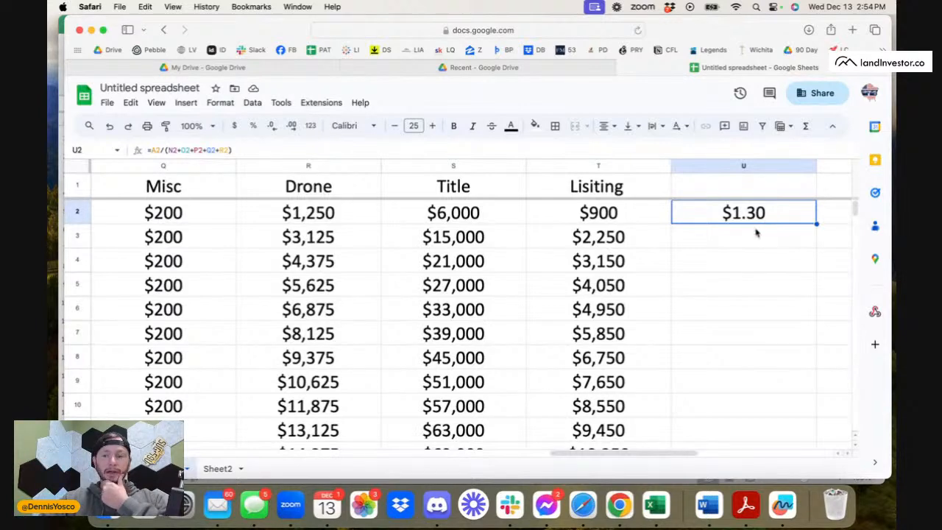
Enter 10,000 in V2, beside the ratio formula in U2.
scroll(756, 233, "right", 2)
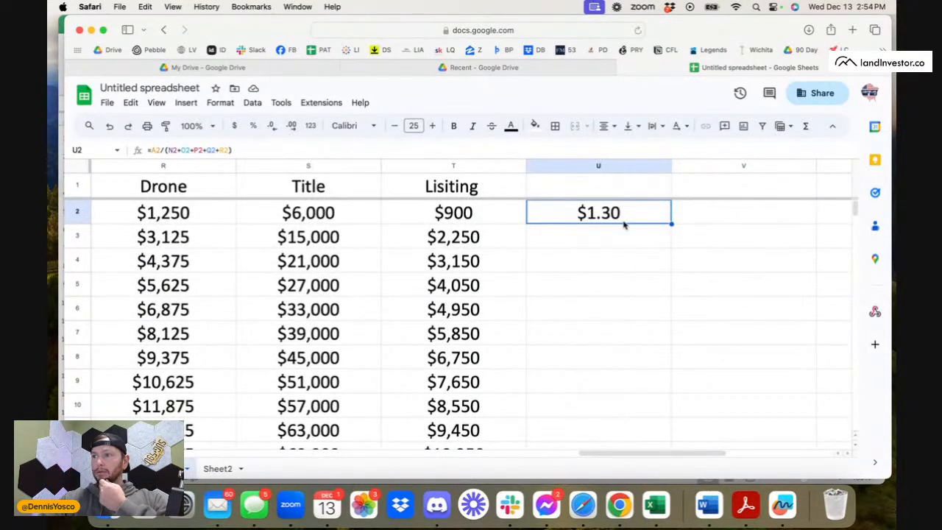
left_click(747, 220)
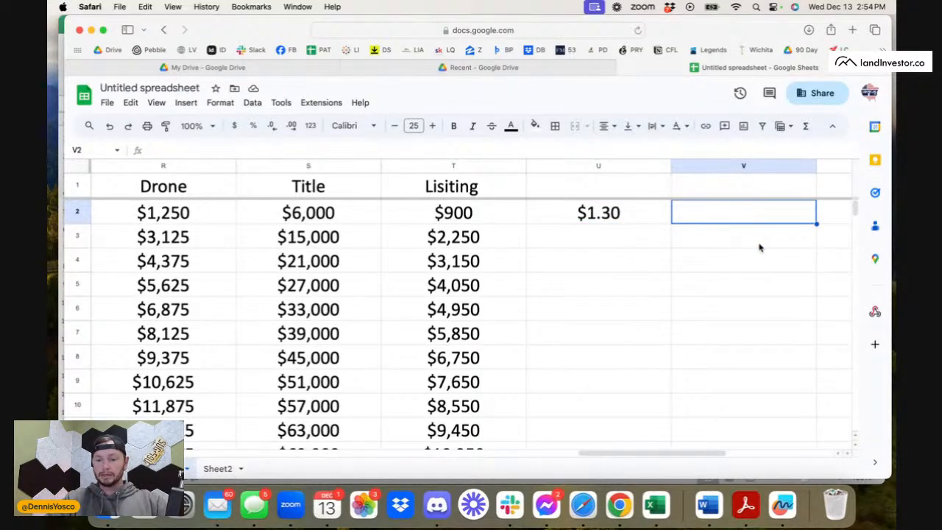
type("2")
key("BackSpace")
type("10")
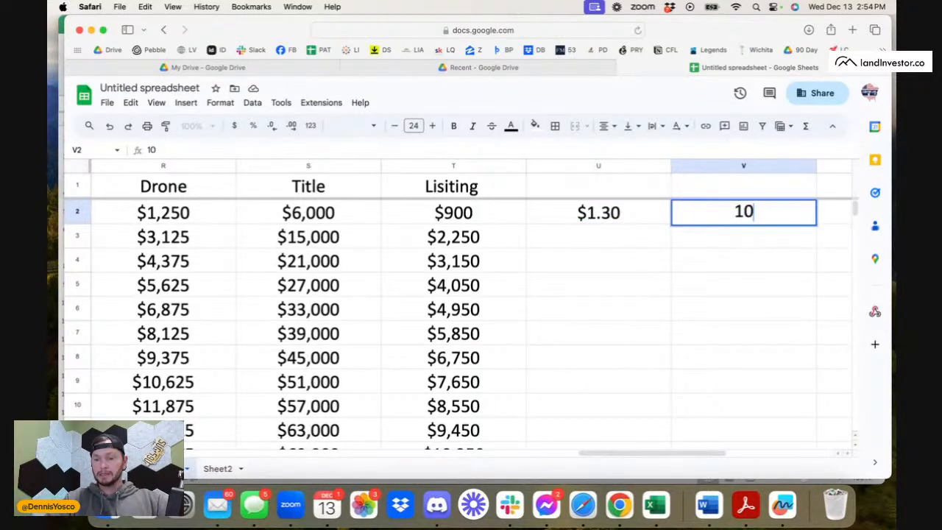
type(",000")
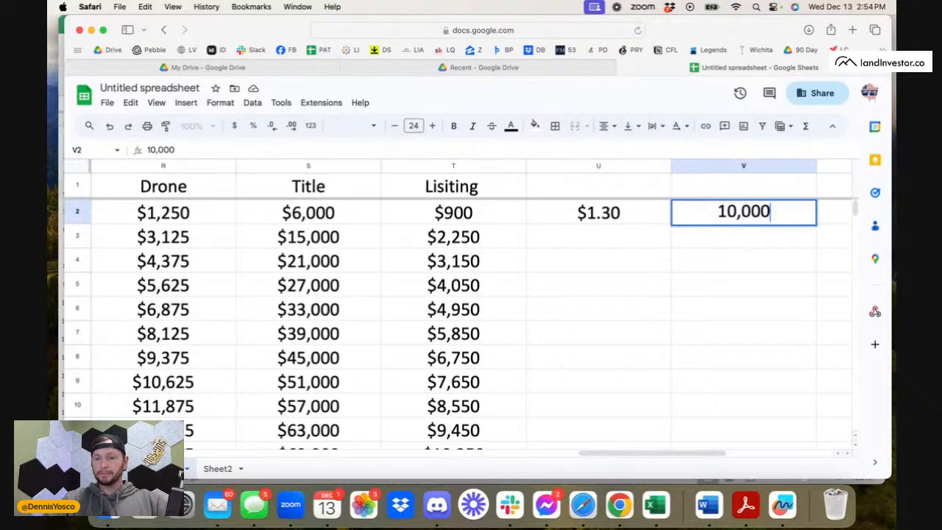
left_click(724, 238)
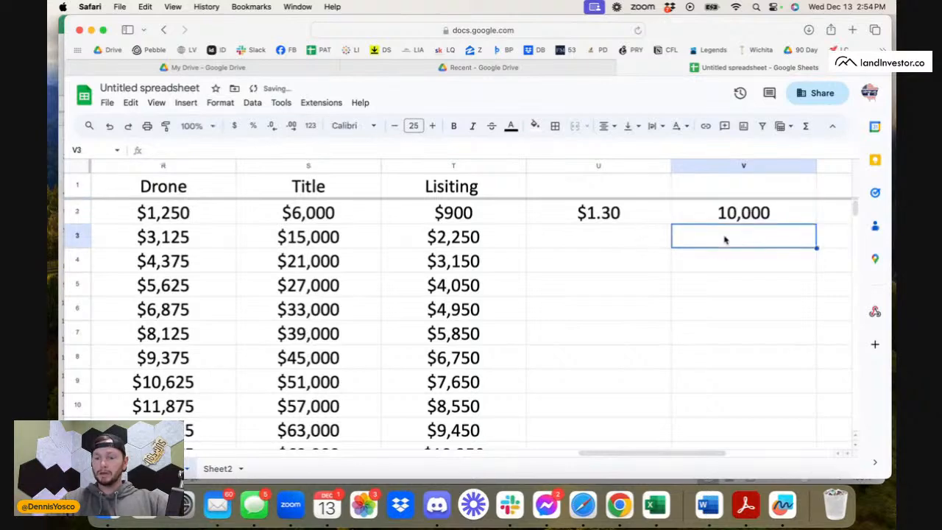
Enter a formula in V3 that divides V2 by U2.
type("=")
left_click(724, 213)
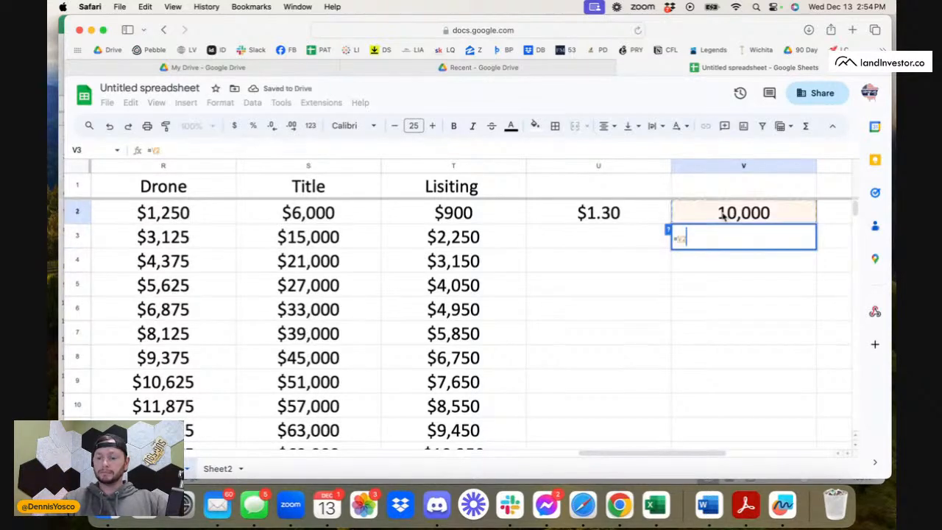
type("*")
left_click(652, 217)
key("Return")
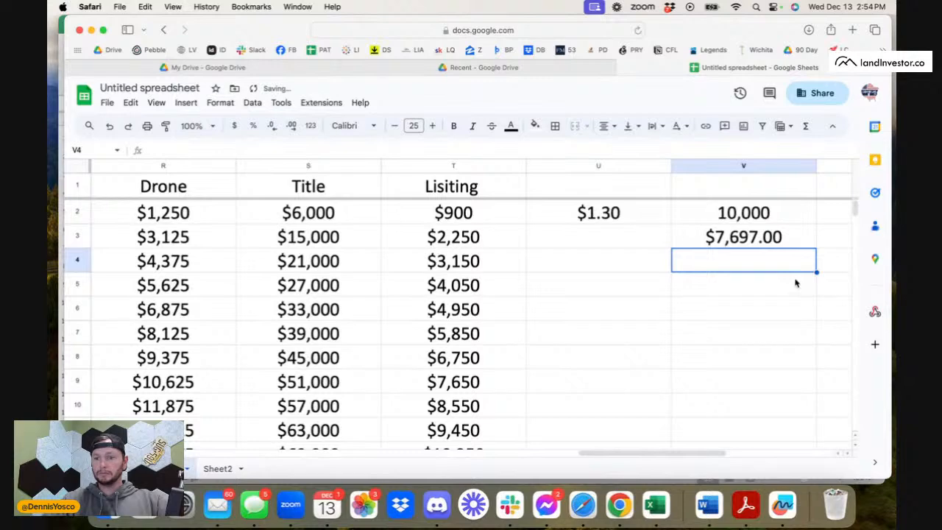
Delete the test formula in V3 and the mail quantity in V2.
left_click(760, 244)
left_click(736, 221)
left_click(754, 236)
key("Delete")
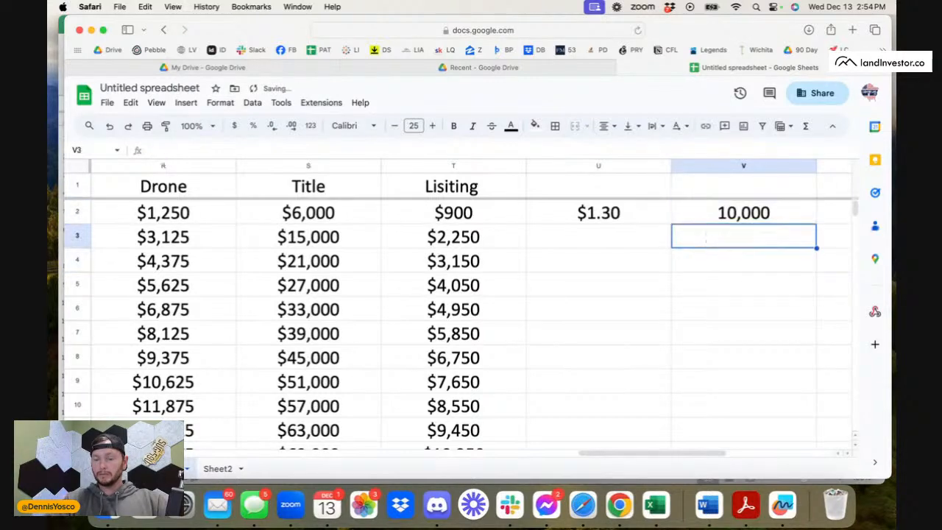
left_click(745, 221)
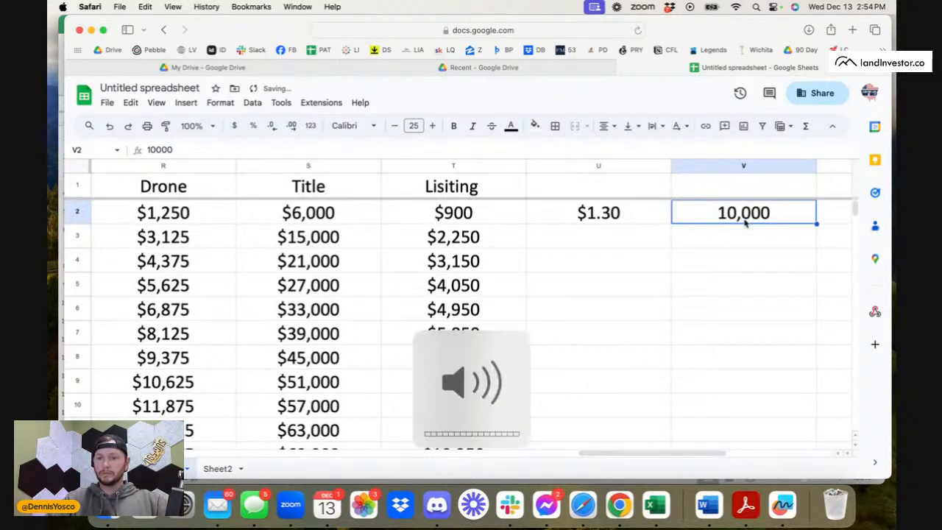
key("Delete")
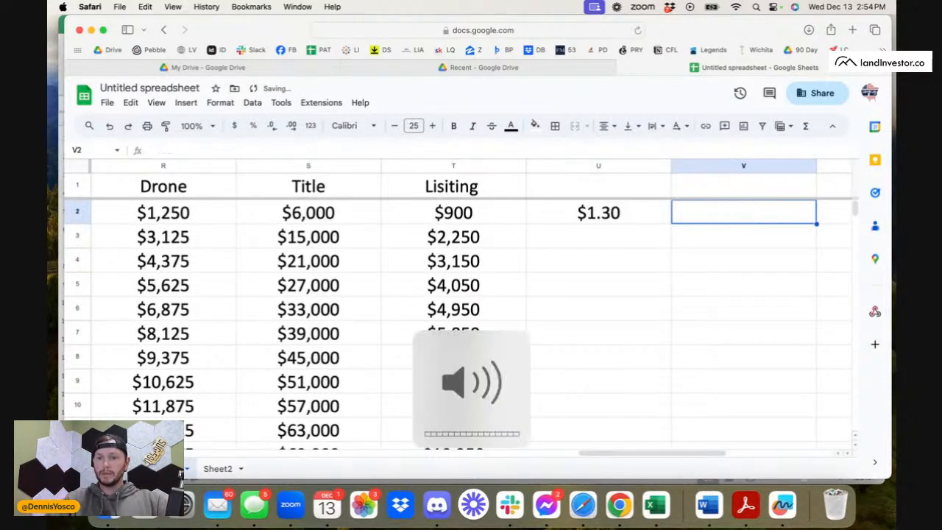
Enter the mail quantity 10000 again in the emptied cell V2.
left_click(732, 233)
left_click(740, 215)
type("10")
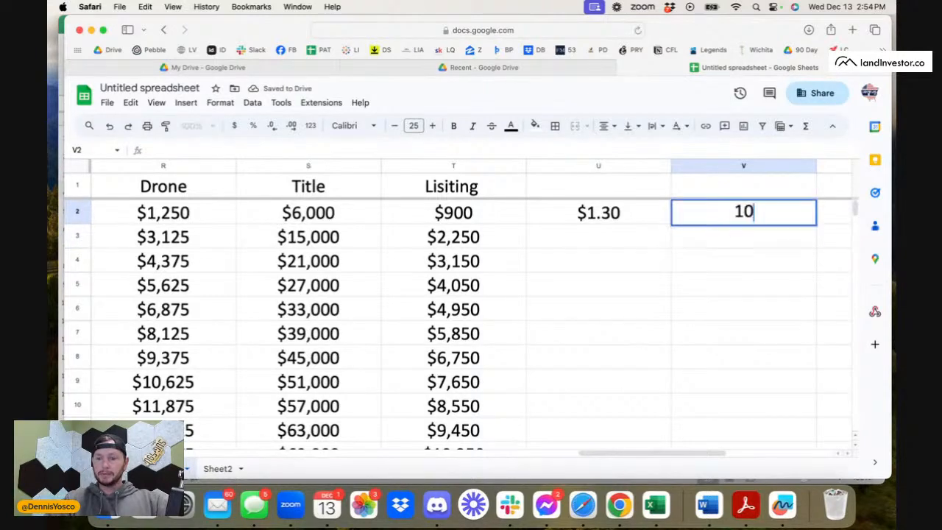
type("000")
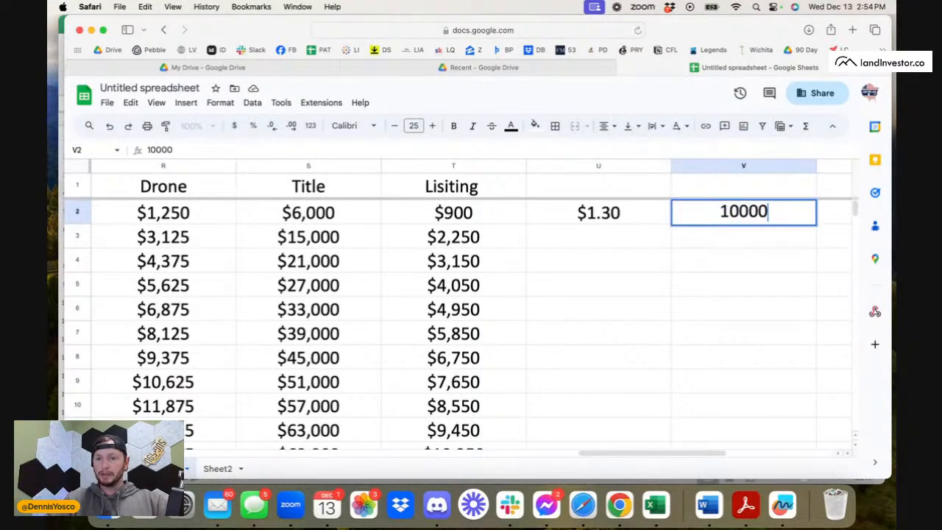
left_click(633, 220)
left_click(754, 246)
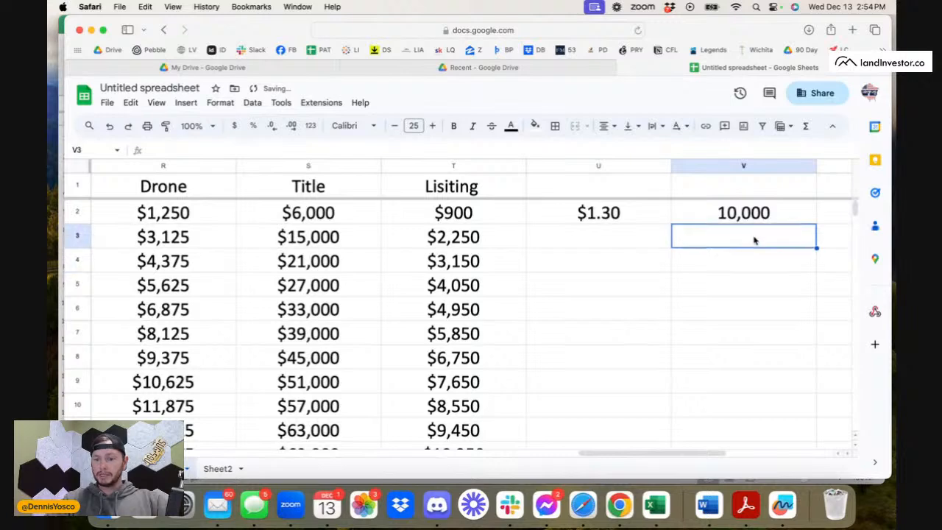
Enter a formula in V3 that divides the quantity in V2 by the ratio in U2.
type("=")
left_click(633, 217)
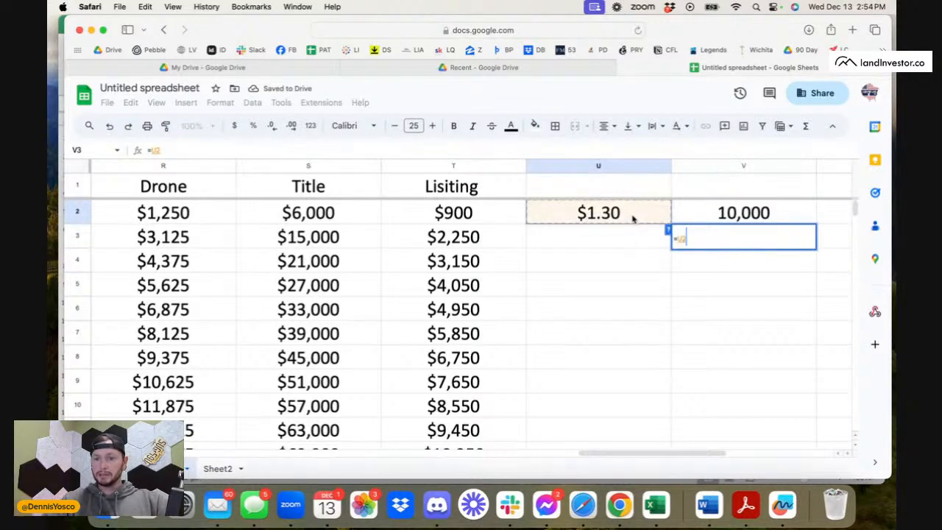
key("BackSpace")
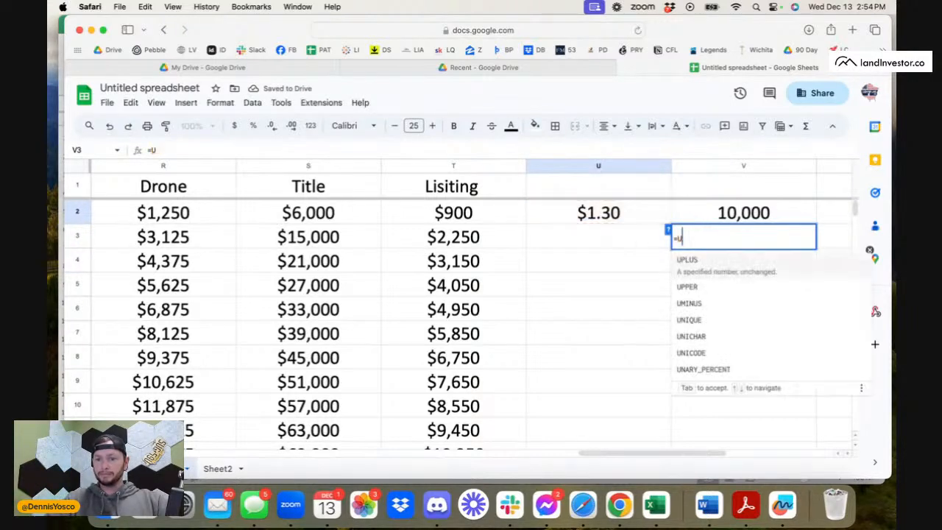
key("BackSpace")
left_click(739, 216)
type("/")
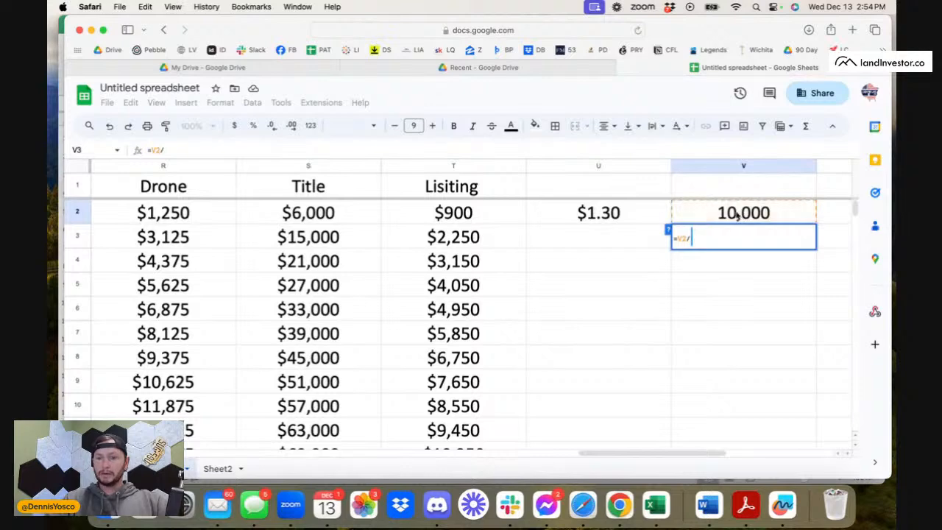
left_click(658, 213)
key("Return")
Format the V3 formula result as plain text.
left_click(753, 244)
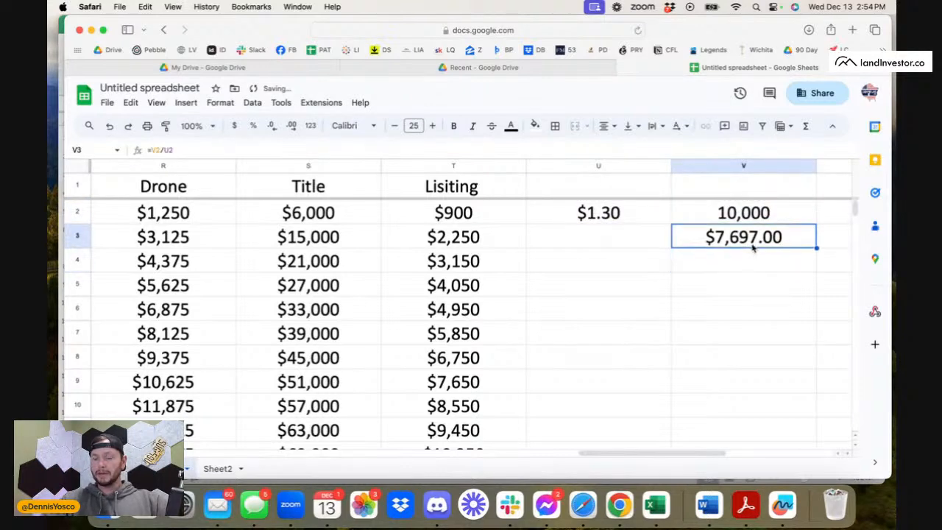
left_click(253, 103)
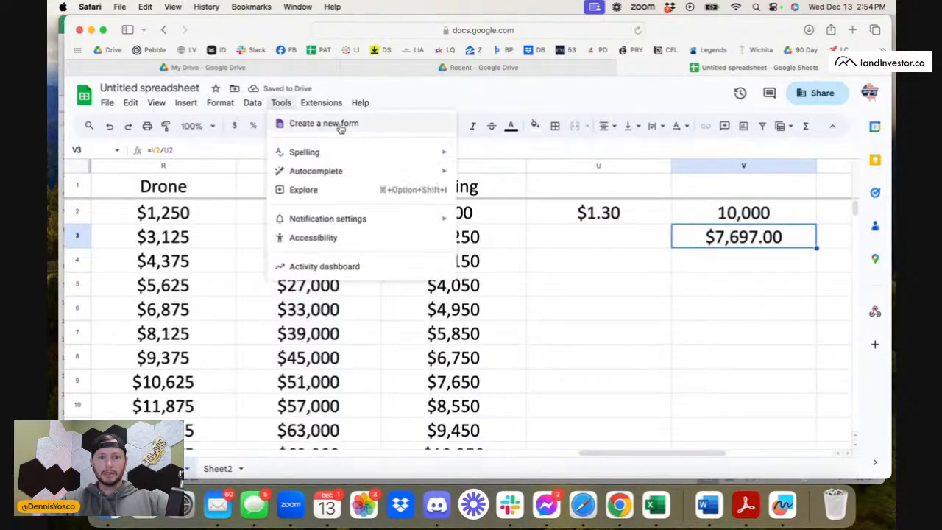
mouse_move(220, 103)
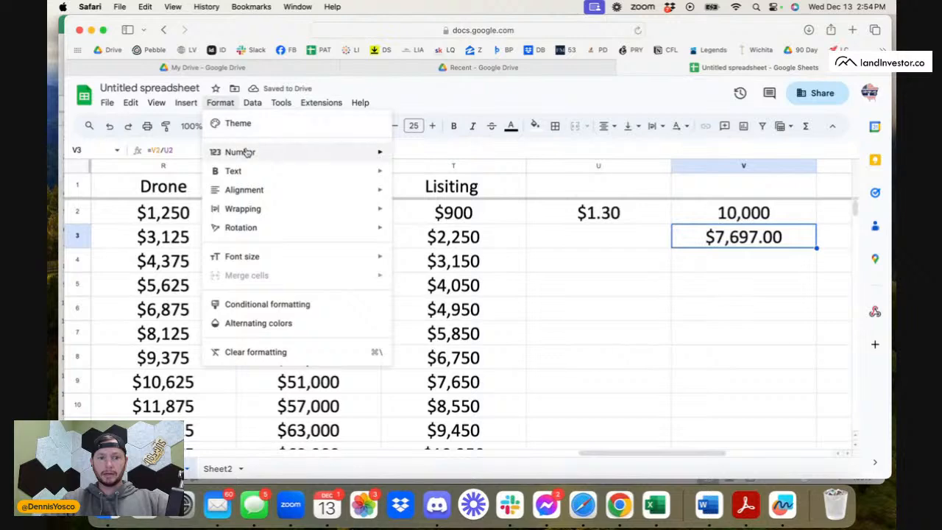
mouse_move(246, 152)
left_click(439, 154)
left_click(752, 277)
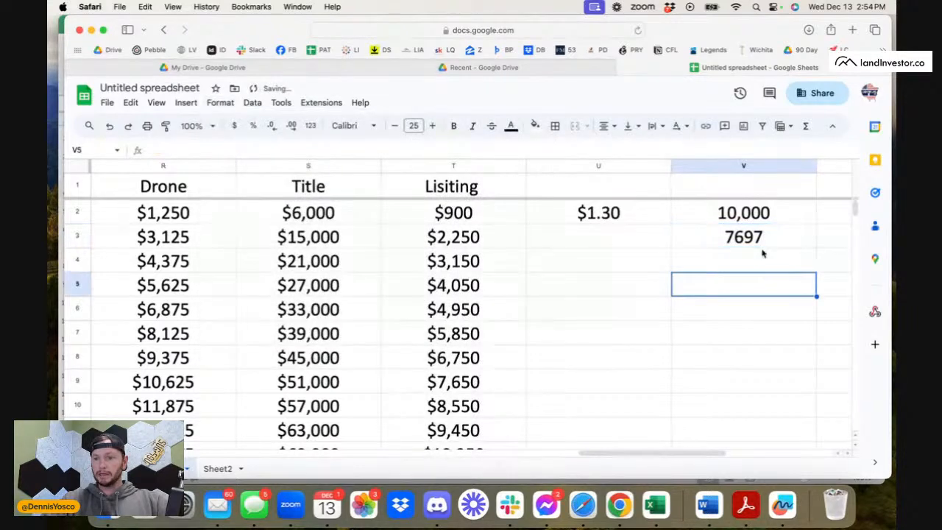
Format the 10,000 in V2 as rounded currency.
left_click(758, 246)
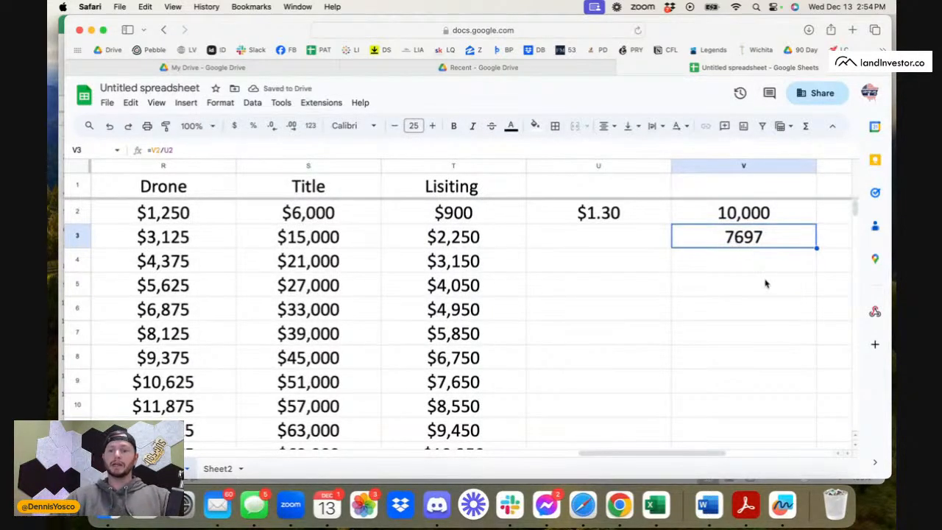
left_click(752, 266)
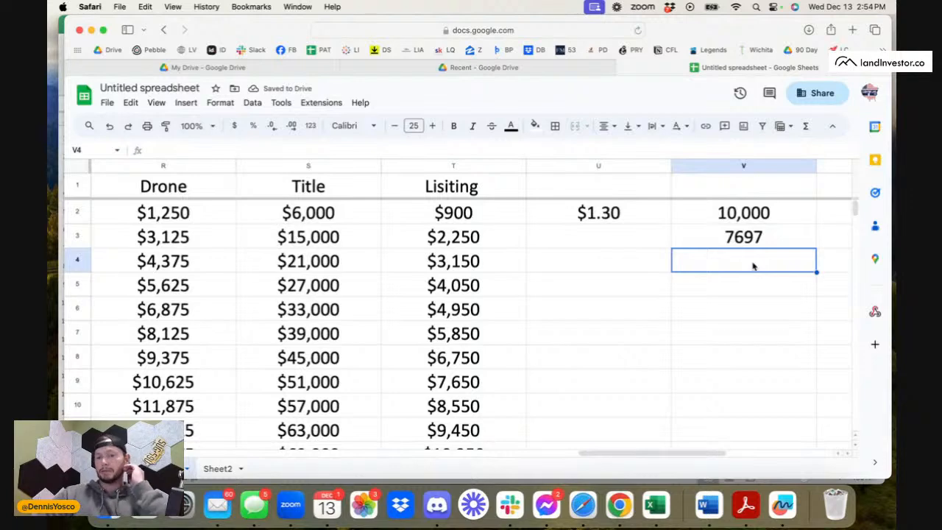
left_click(776, 213)
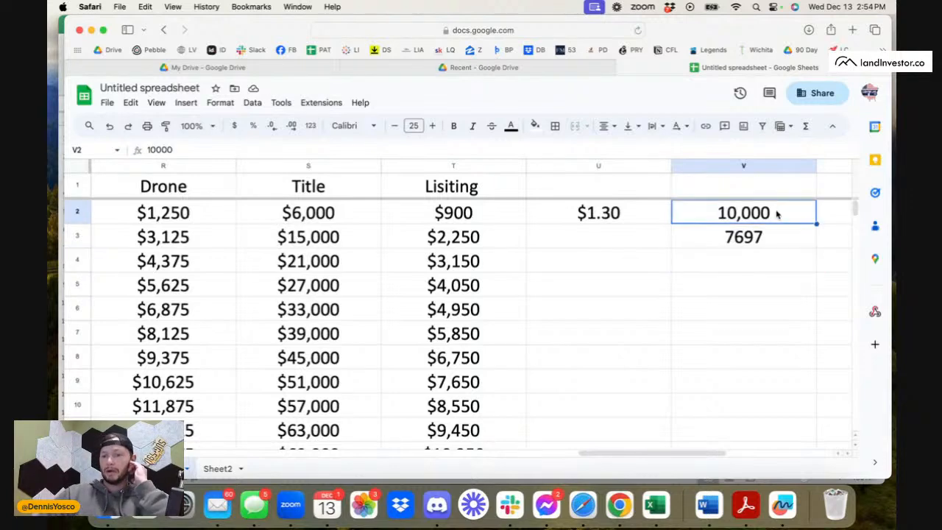
left_click(253, 102)
mouse_move(245, 153)
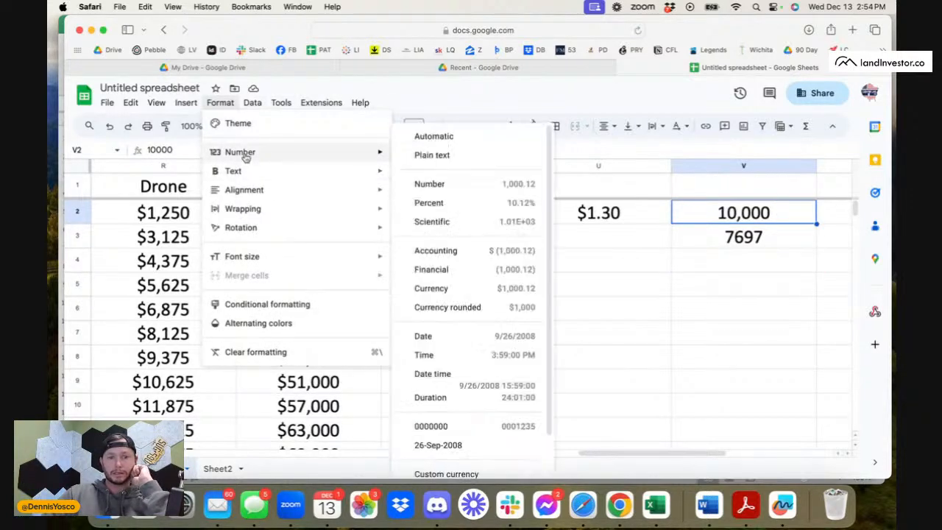
left_click(453, 307)
left_click(685, 234)
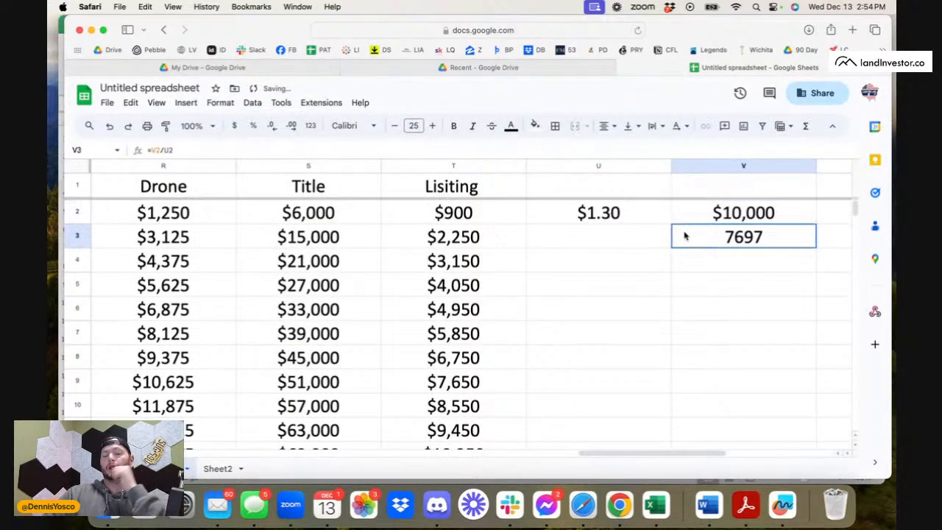
Check the V3 result against the amount of mail in A2 and the ratio formula in U2.
left_click(633, 222)
left_click(760, 235)
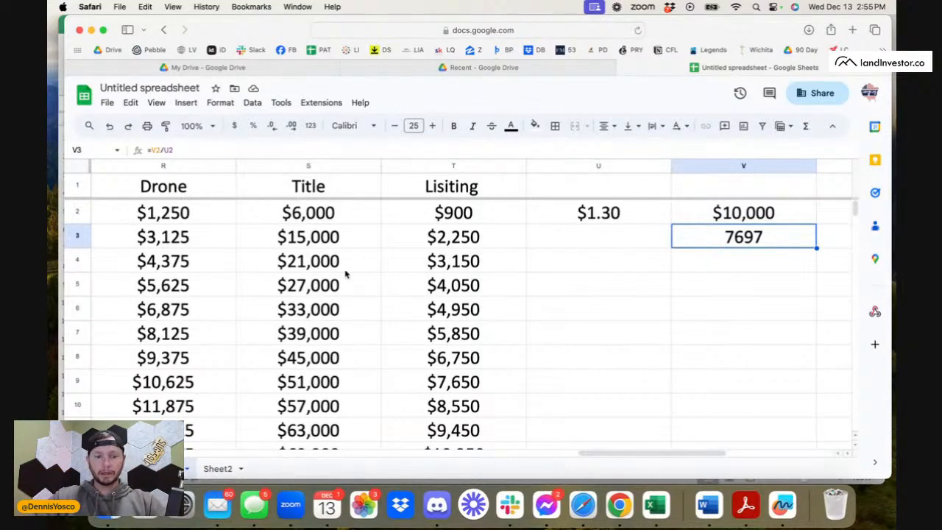
scroll(345, 274, "left", 15)
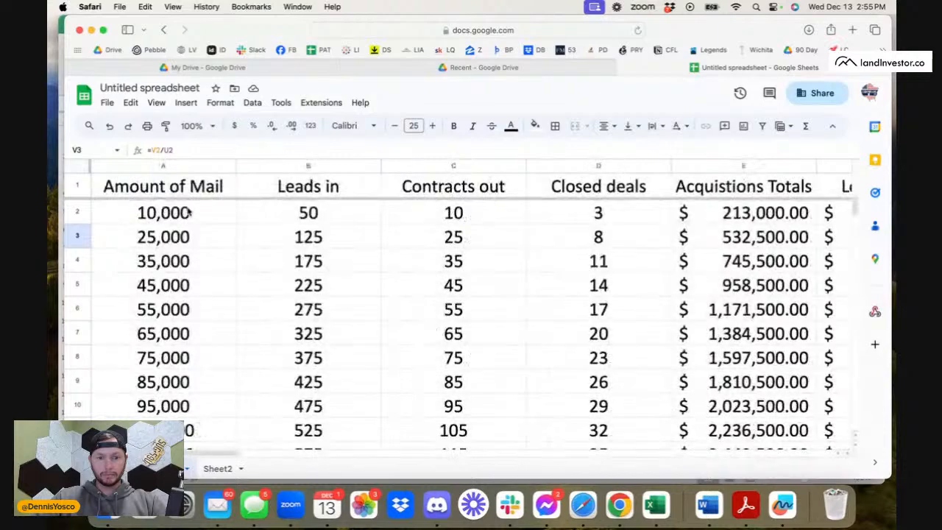
scroll(596, 213, "right", 15)
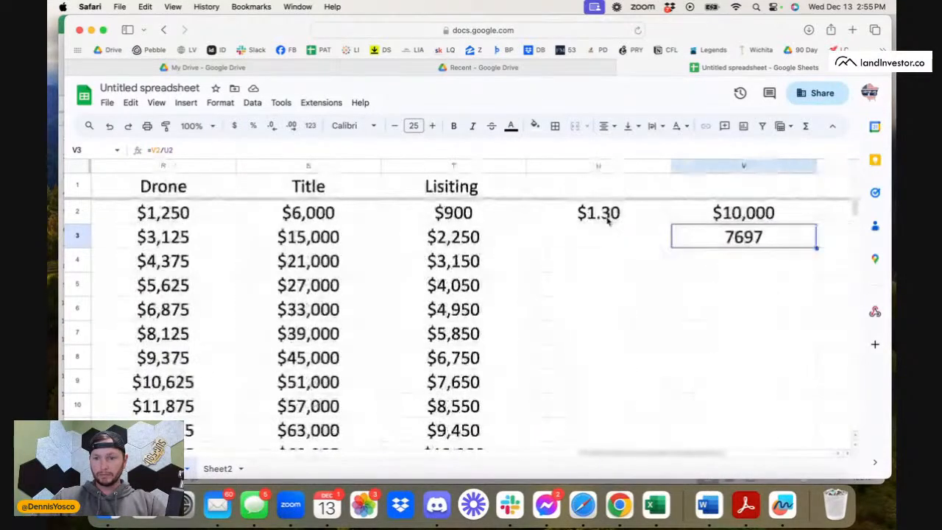
left_click(612, 215)
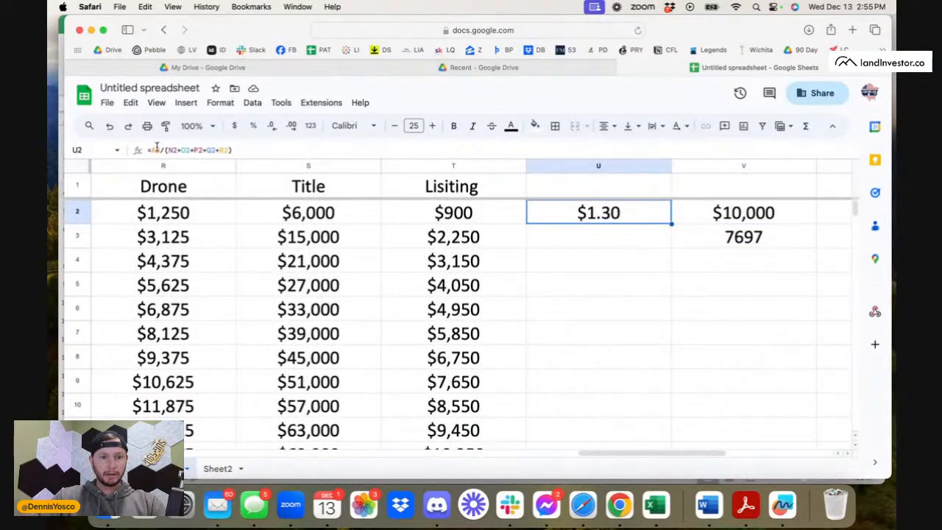
left_click(655, 250)
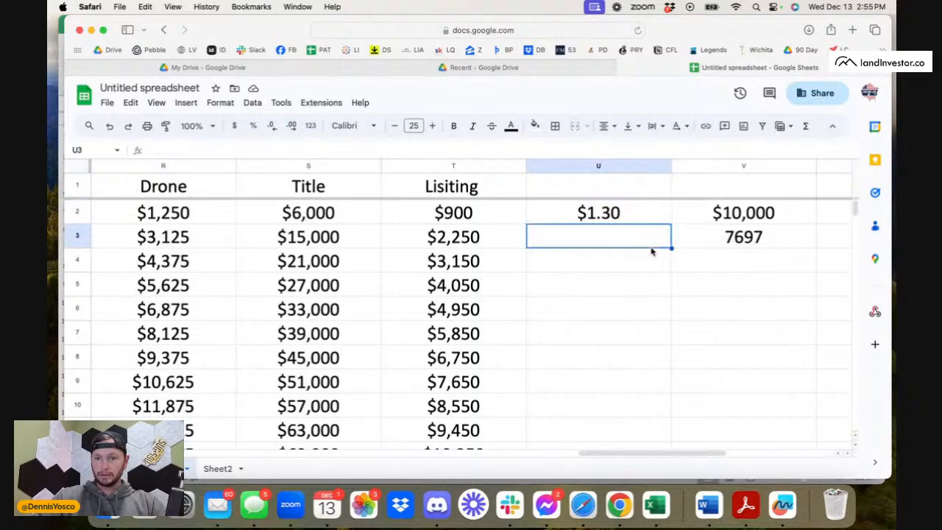
Try copying the ratio cell U2 into W2.
left_click(645, 212)
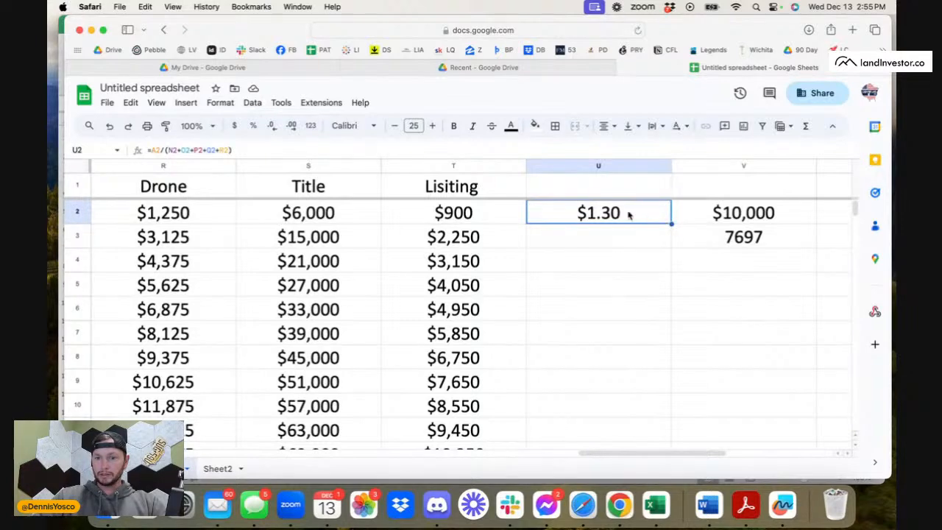
scroll(660, 241, "right", 3)
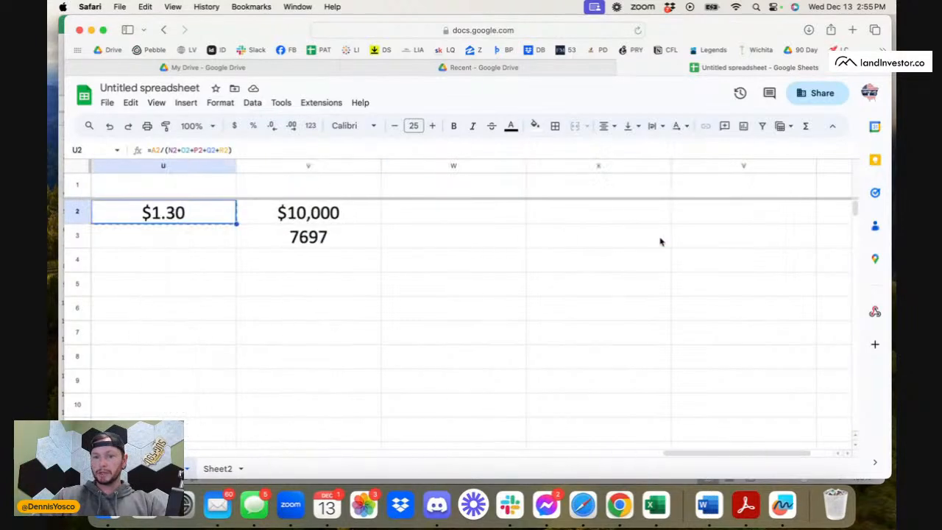
left_click(453, 209)
key("super+v")
left_click(446, 231)
left_click(407, 216)
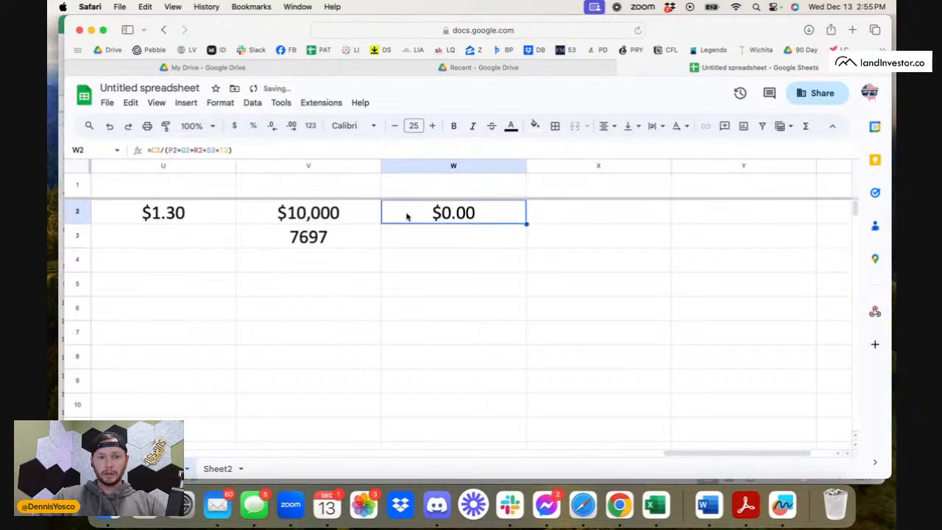
Try removing the C2 division from the formula pasted in W2, and clear the cell.
left_click(161, 147)
key("BackSpace")
key("BackSpace")
key("BackSpace")
key("BackSpace")
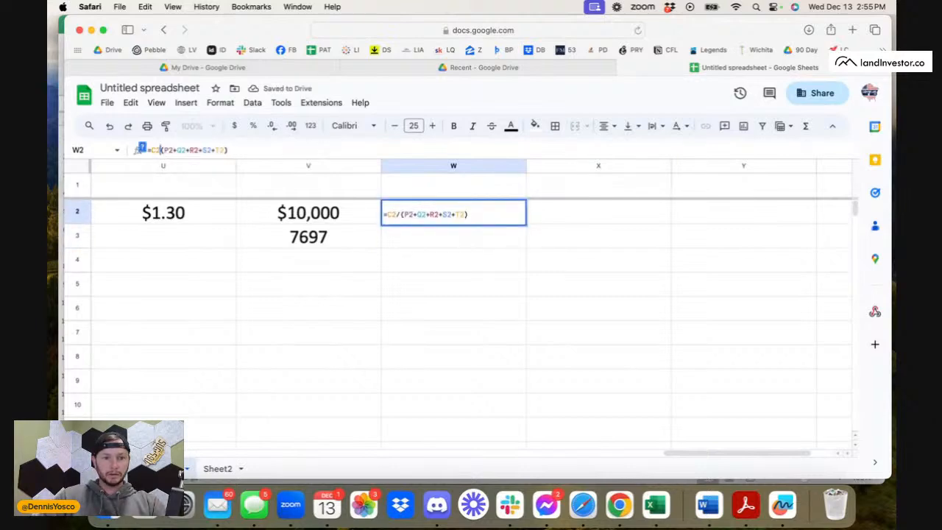
key("Return")
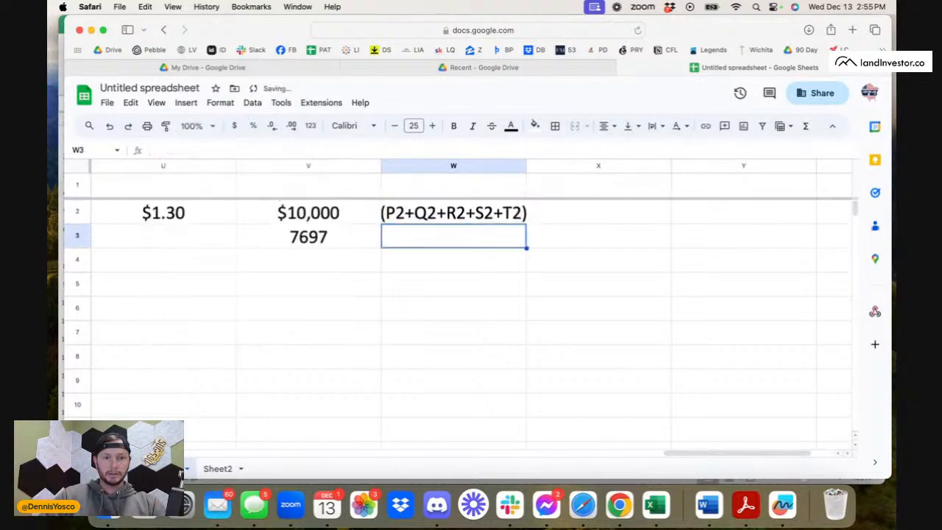
left_click(473, 214)
key("Delete")
Copy the full formula text =A2/(N2+O2+P2+Q2+R2) from U2 and paste it into W2 with its references unshifted.
left_click(189, 218)
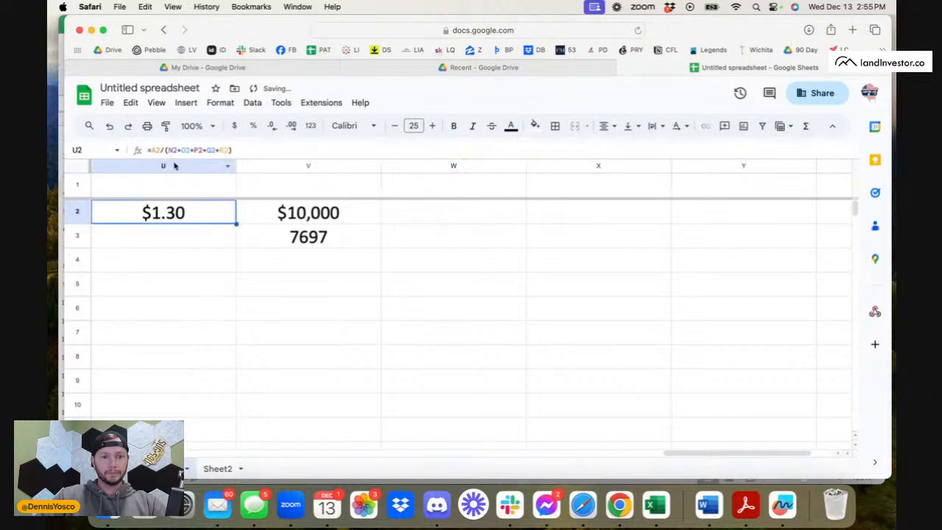
type("/")
left_click_drag(167, 150, 220, 150)
left_click(221, 150)
key("super+a")
key("super+c")
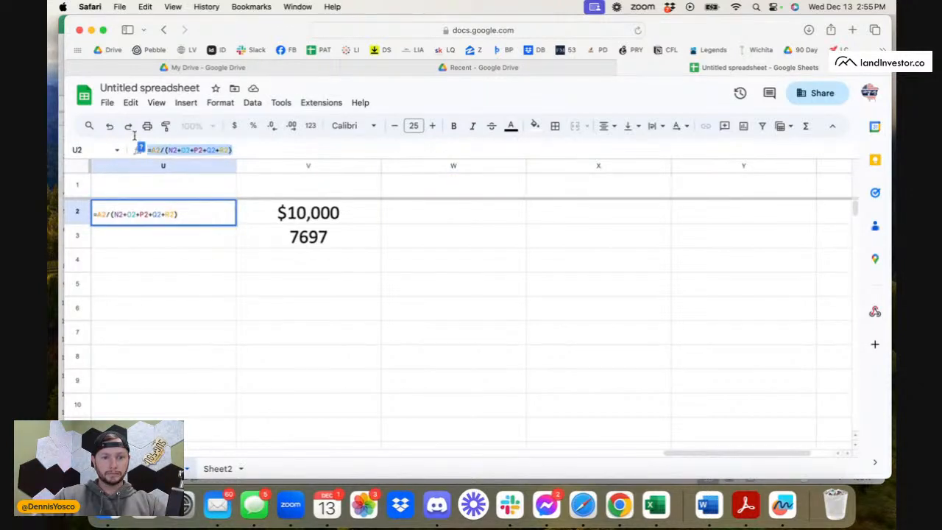
left_click(463, 220)
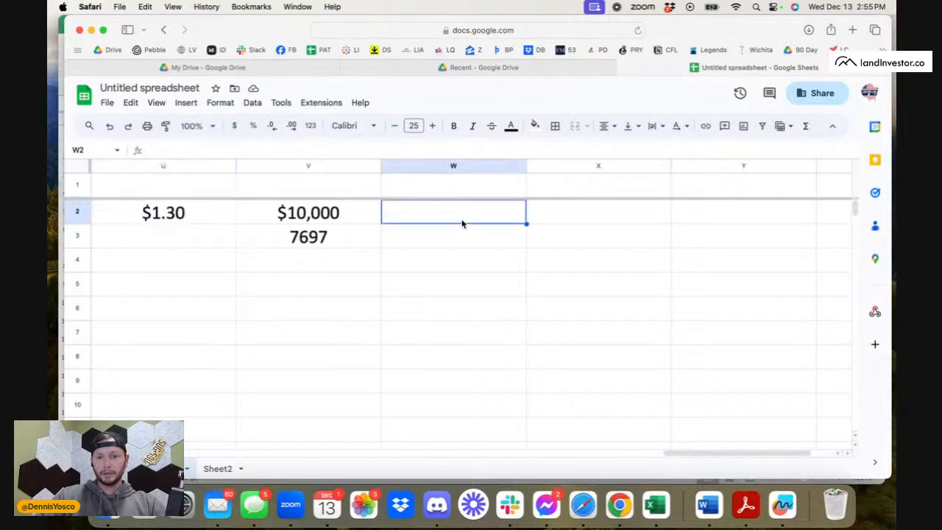
key("super+v")
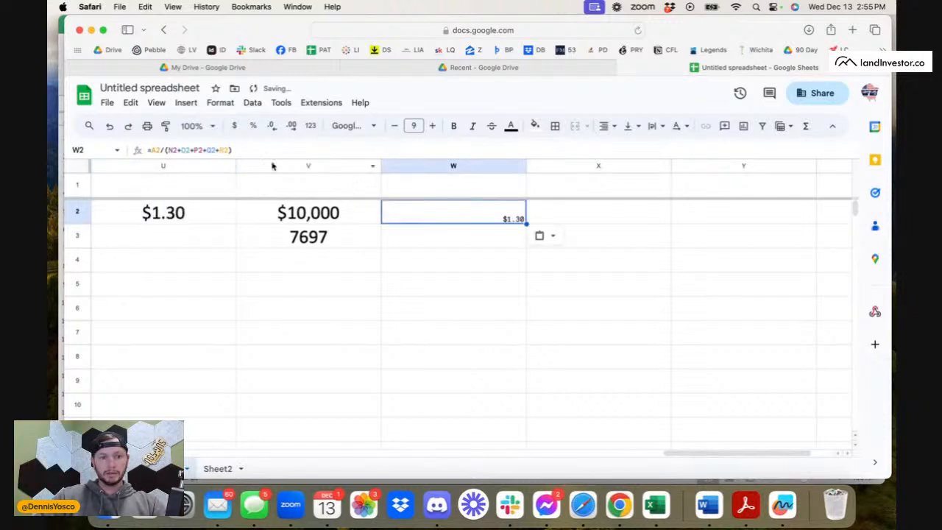
Remove the A2 division from the W2 formula so it reads =(N2+O2+P2+Q2+R2).
key("Return")
left_click(161, 149)
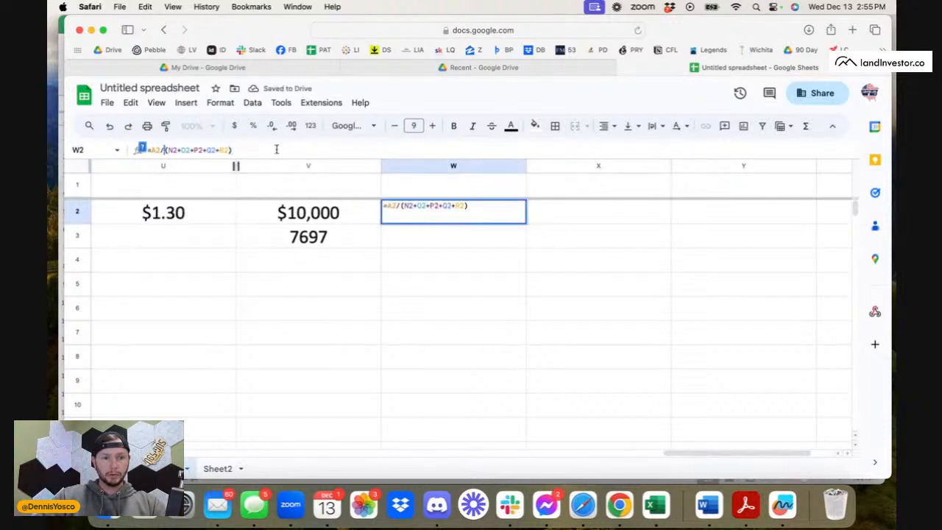
key("BackSpace")
key("BackSpace")
key("BackSpace")
key("BackSpace")
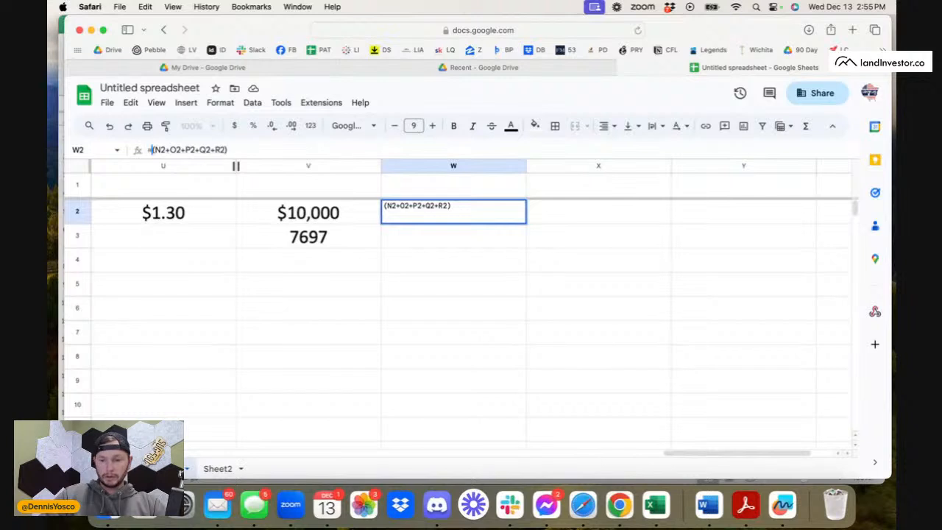
type("=")
key("Return")
Strip the parentheses from the W2 formula, leaving =N2+O2+P2+Q2+R2.
left_click(489, 216)
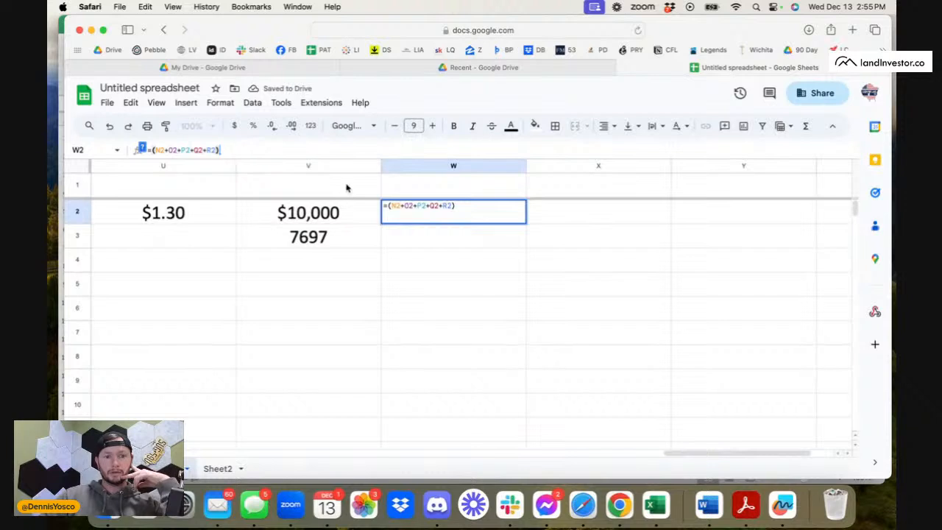
key("BackSpace")
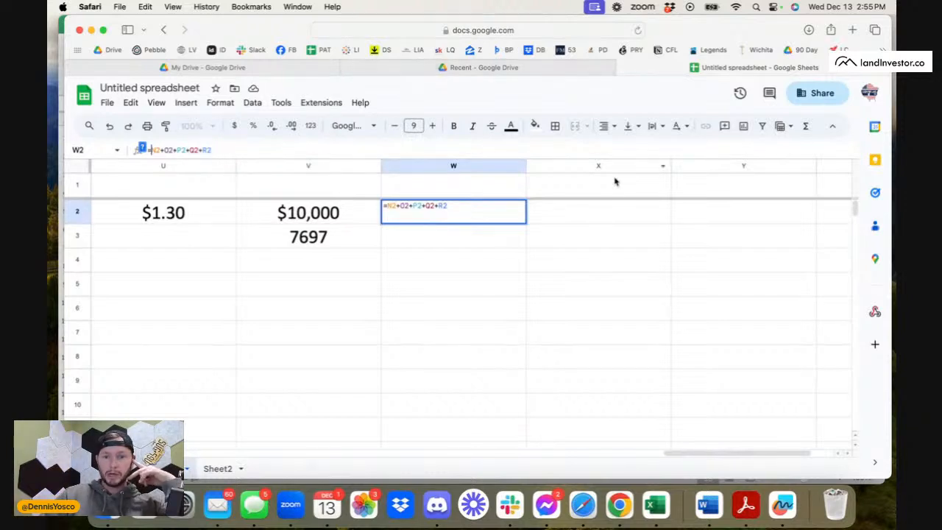
left_click(537, 240)
left_click(495, 216)
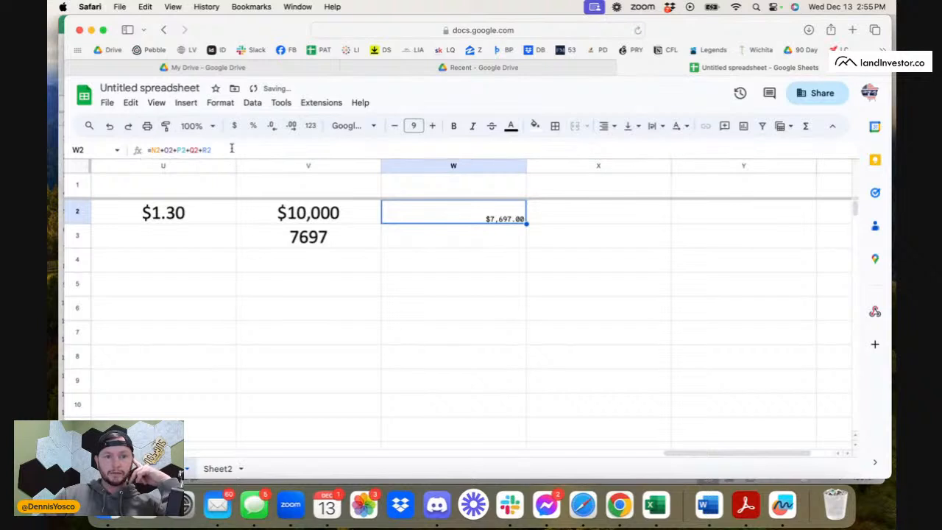
Increase the font size of the expense sum in W2 to 17.
left_click(432, 126)
left_click(432, 126)
left_click(433, 126)
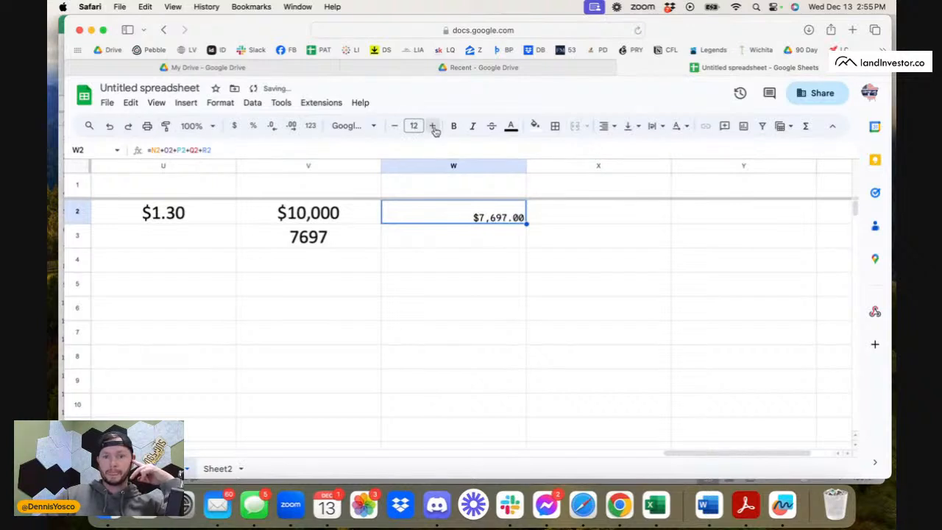
left_click(432, 126)
left_click(433, 126)
left_click(432, 125)
left_click(432, 126)
left_click(432, 125)
left_click(450, 235)
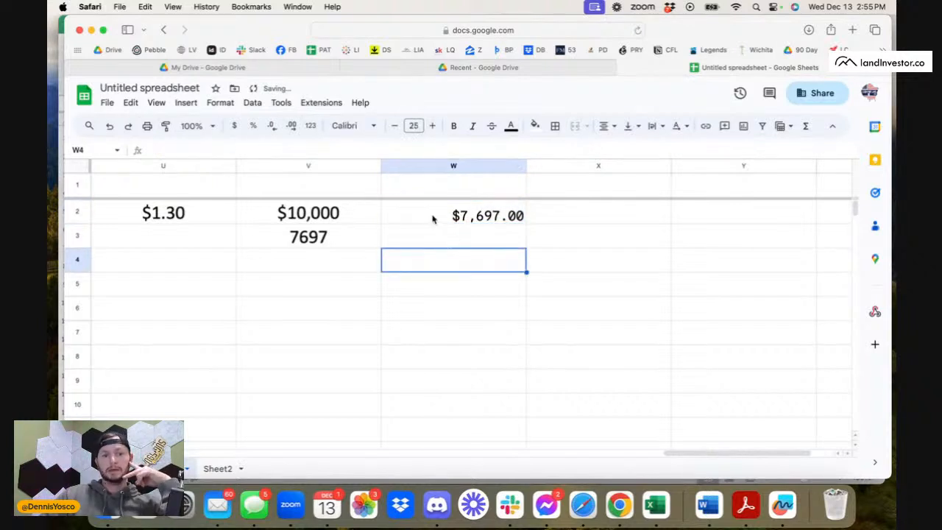
Compare the expense sum in W2 with the amount in V2 and the division result in V3.
left_click(434, 218)
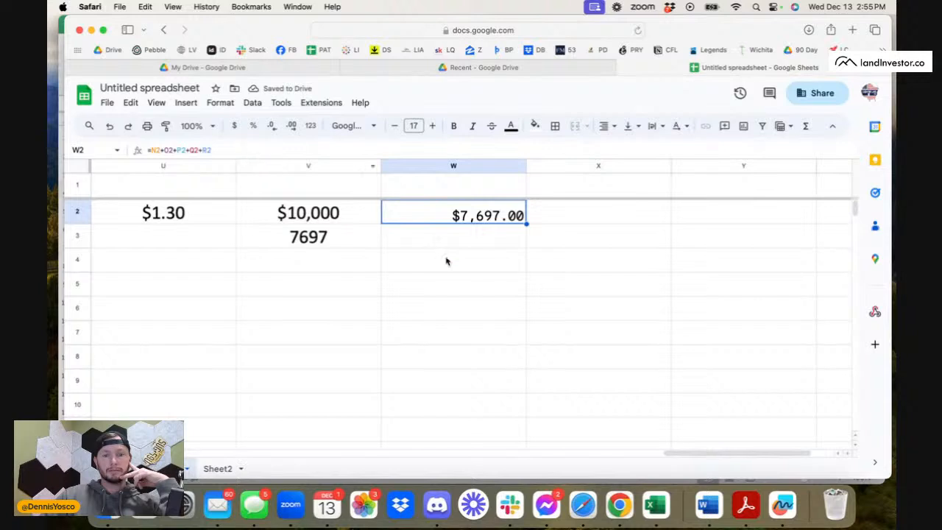
left_click(306, 215)
left_click(351, 244)
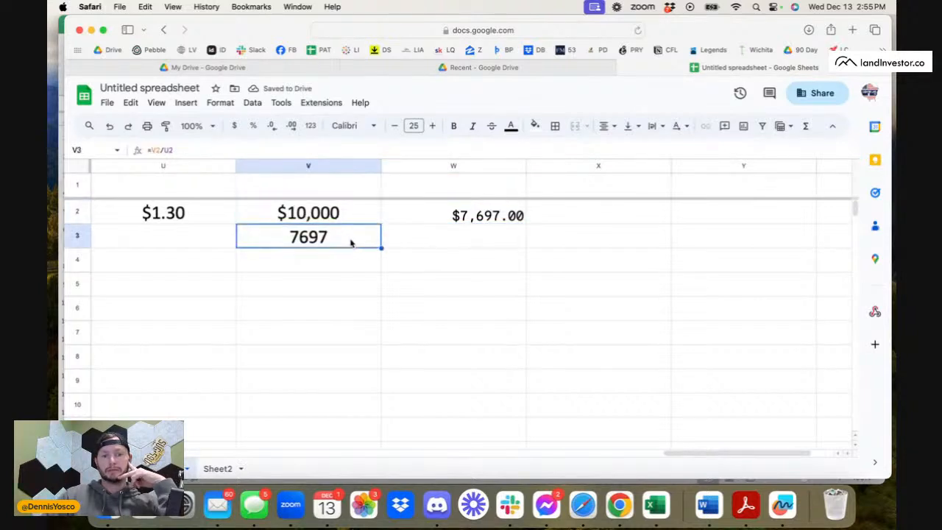
Clear the division result in V3 and copy the expense sum formula from W2 down through W4.
key("Delete")
left_click(336, 212)
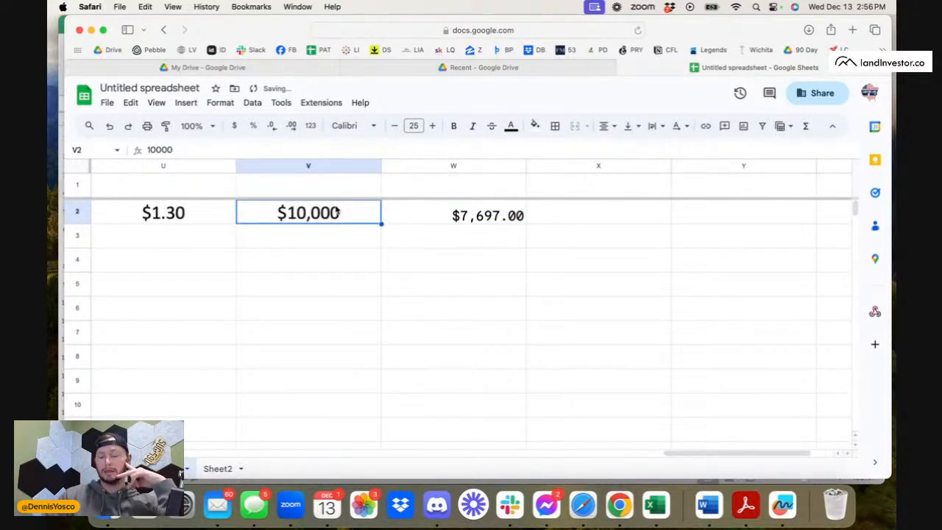
left_click(472, 220)
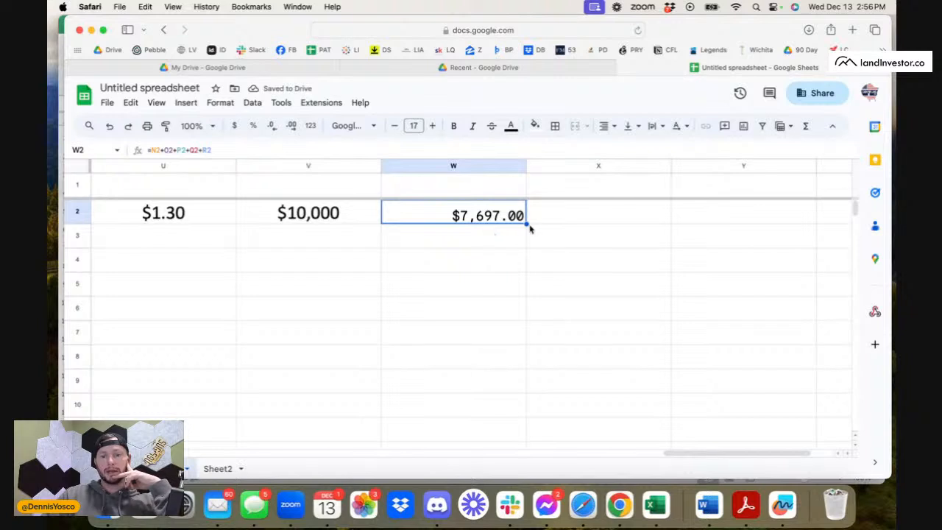
left_click(518, 242)
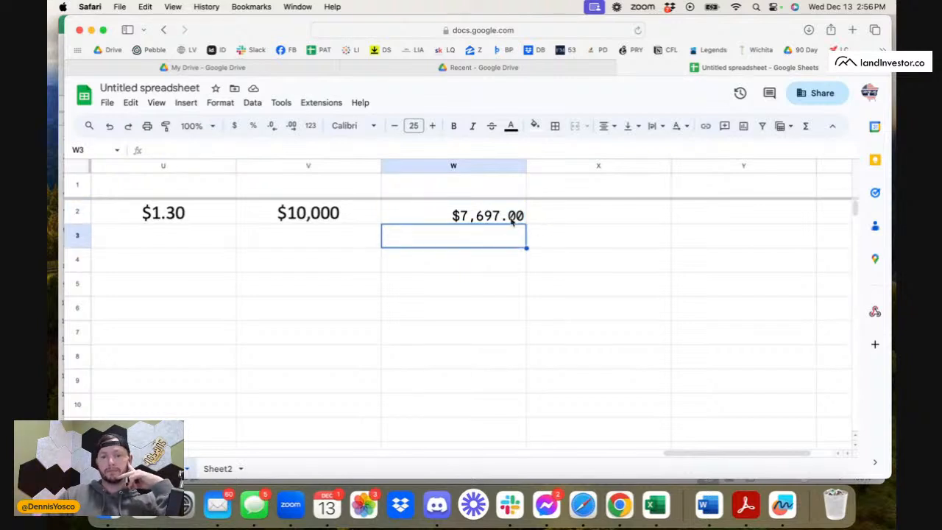
left_click(513, 222)
left_click_drag(525, 223, 523, 268)
Inspect the formula in W3 and review the row 3 figures across the sheet.
left_click(487, 241)
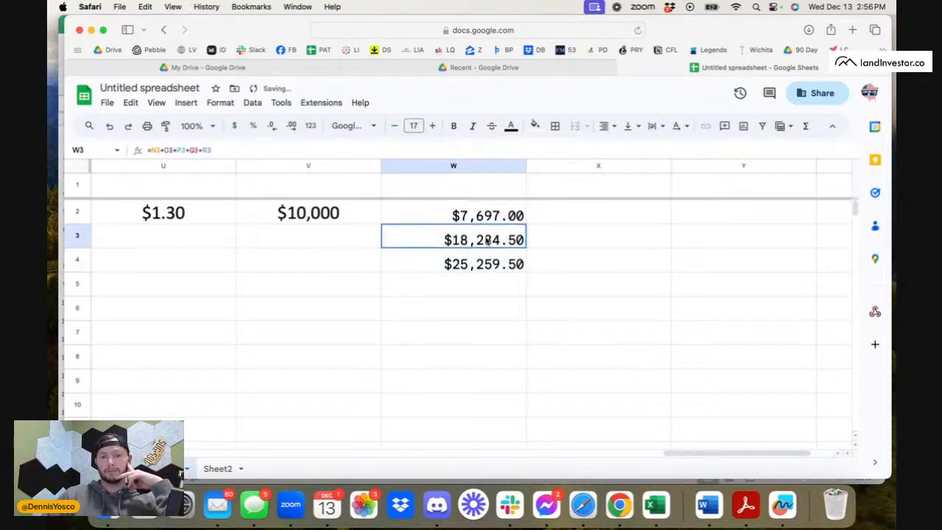
left_click(167, 149)
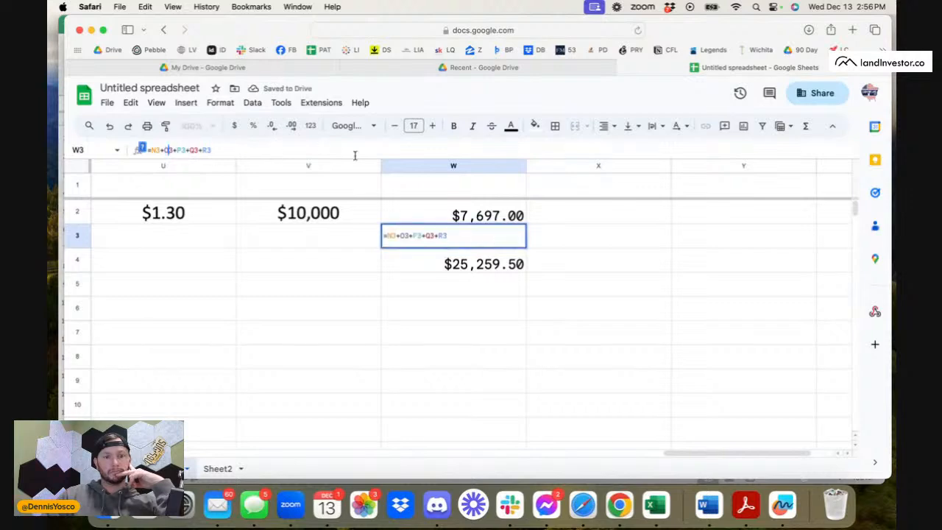
left_click(391, 293)
left_click(446, 243)
left_click(86, 241)
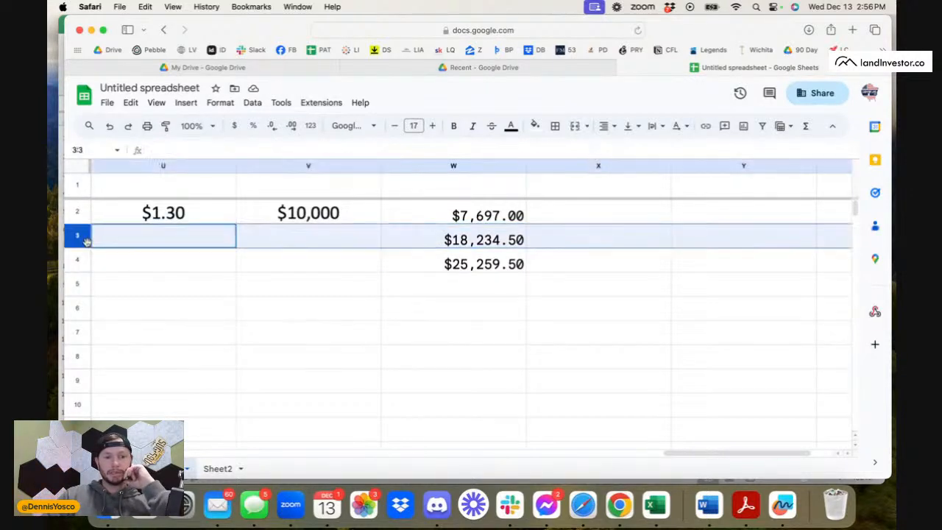
scroll(281, 275, "left", 20)
scroll(281, 275, "right", 20)
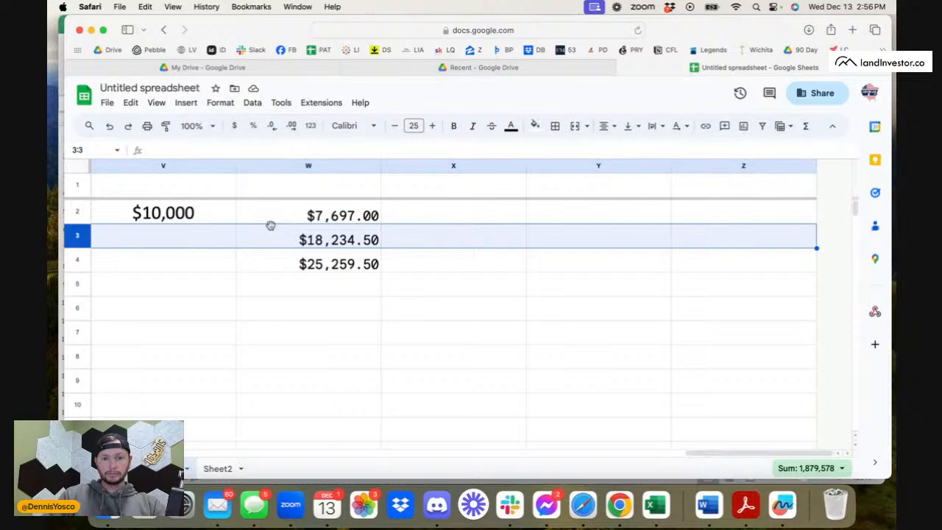
scroll(270, 225, "left", 3)
scroll(271, 225, "right", 1)
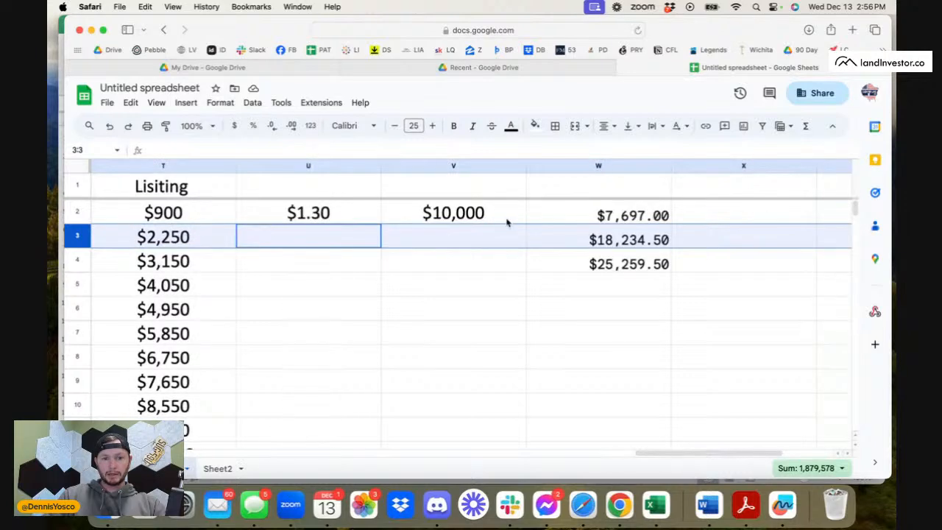
left_click(702, 212)
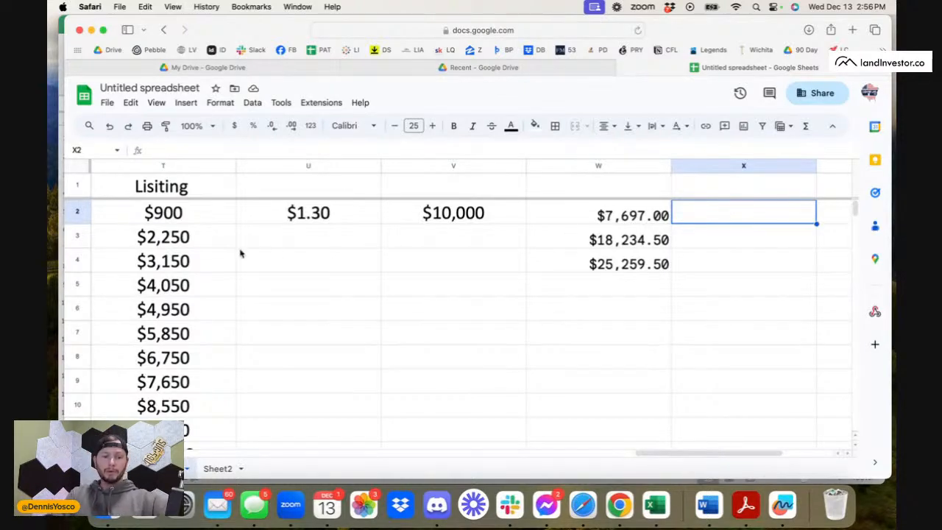
Check the mail amount in A3 and extend the expense sum formula from W4 down through W8.
scroll(240, 252, "left", 15)
left_click(180, 241)
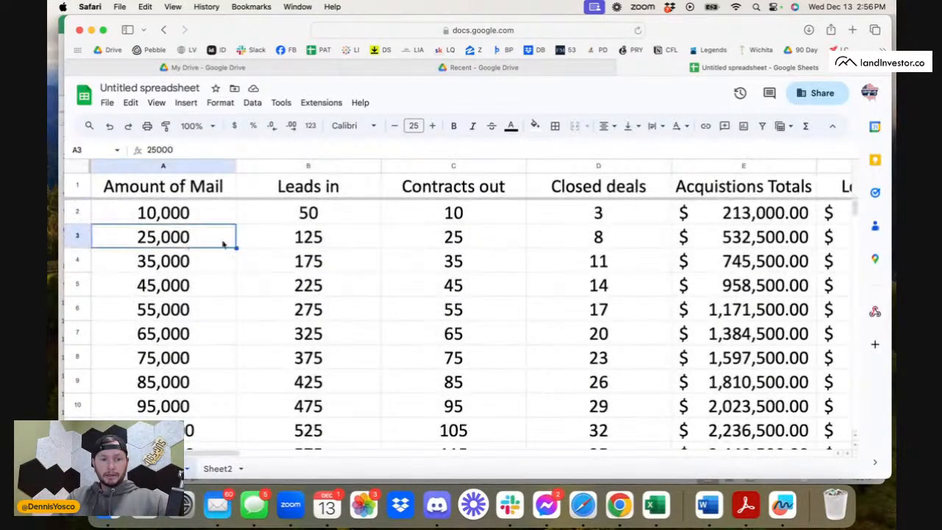
scroll(326, 258, "right", 5)
scroll(326, 262, "right", 10)
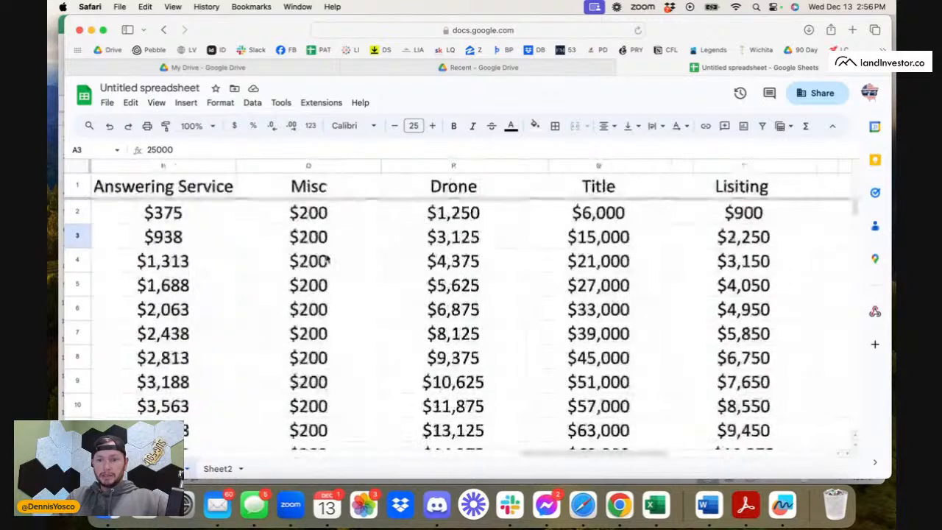
scroll(327, 260, "right", 4)
left_click(814, 270)
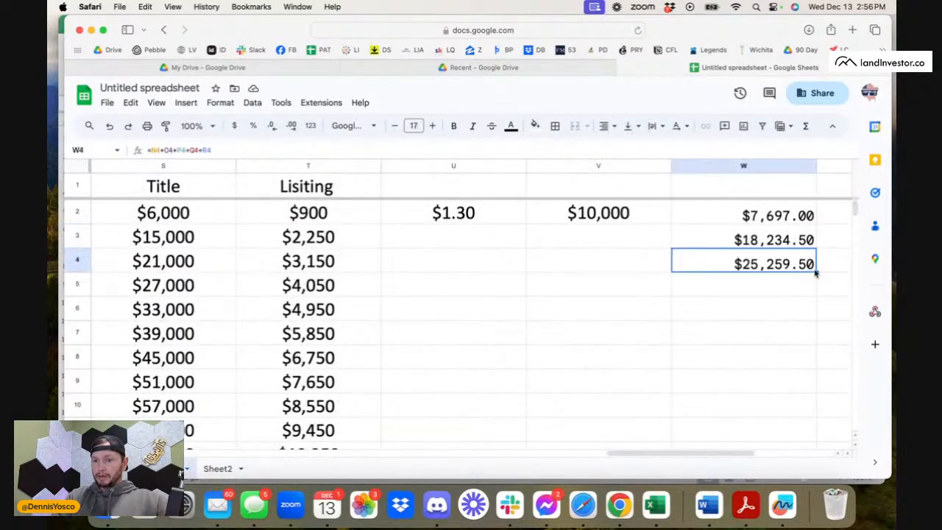
left_click_drag(816, 273, 816, 366)
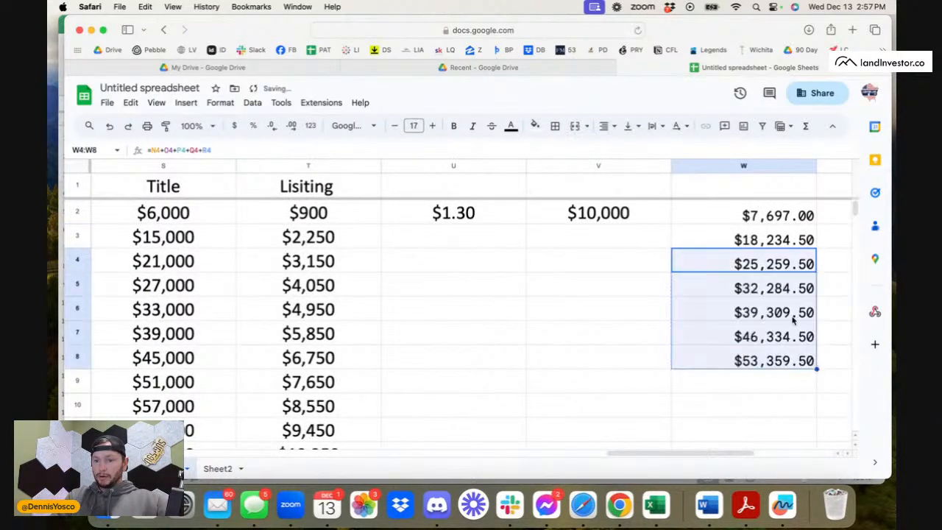
Total the expense sums in W3:W8 and check the corresponding mail amount in A8.
left_click(777, 241)
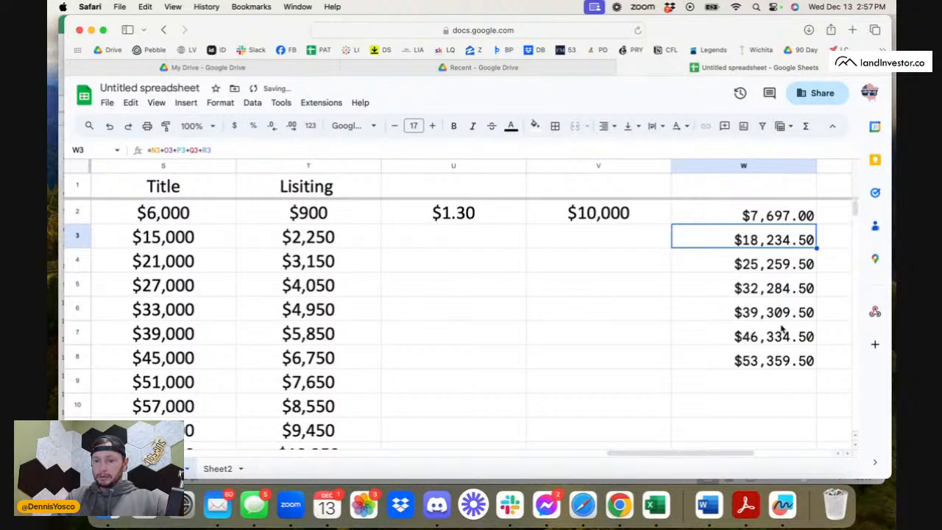
scroll(782, 331, "right", 2)
left_click(667, 368)
left_click(644, 248, "shift")
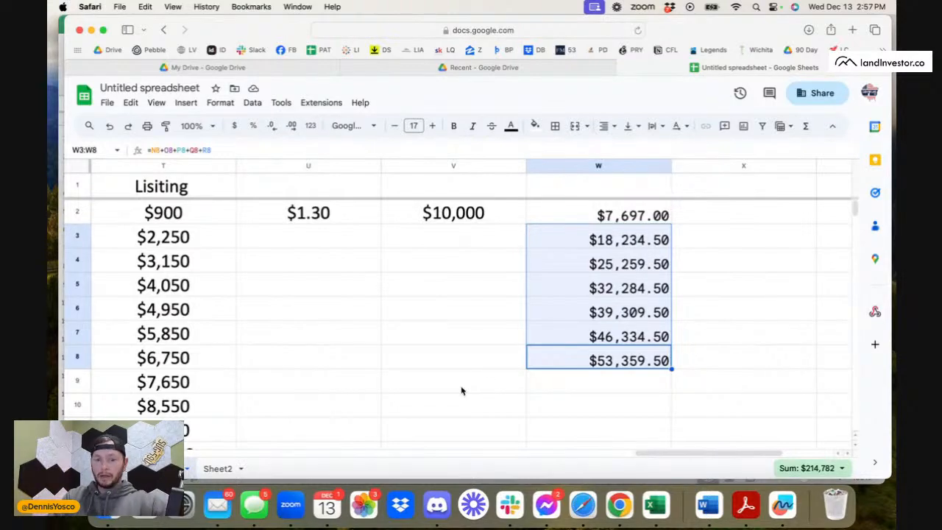
scroll(326, 387, "left", 15)
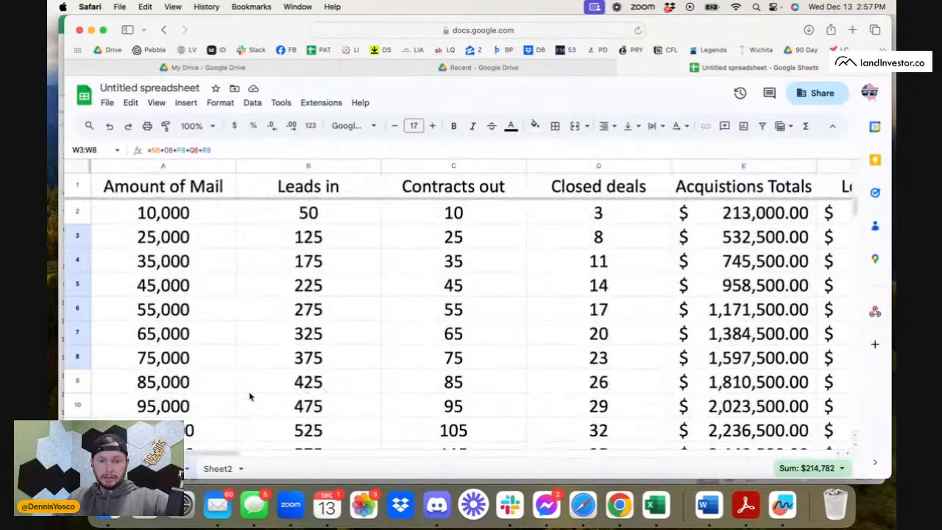
left_click(180, 357)
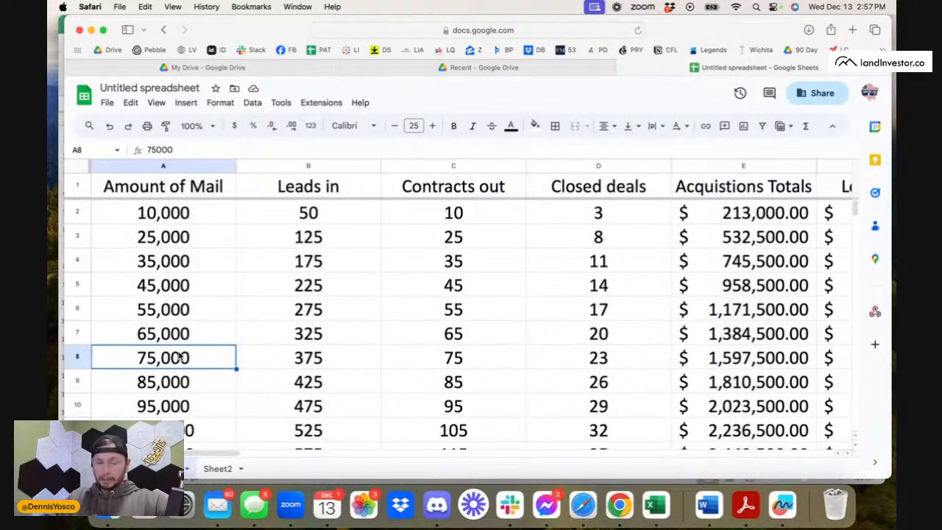
scroll(378, 372, "right", 10)
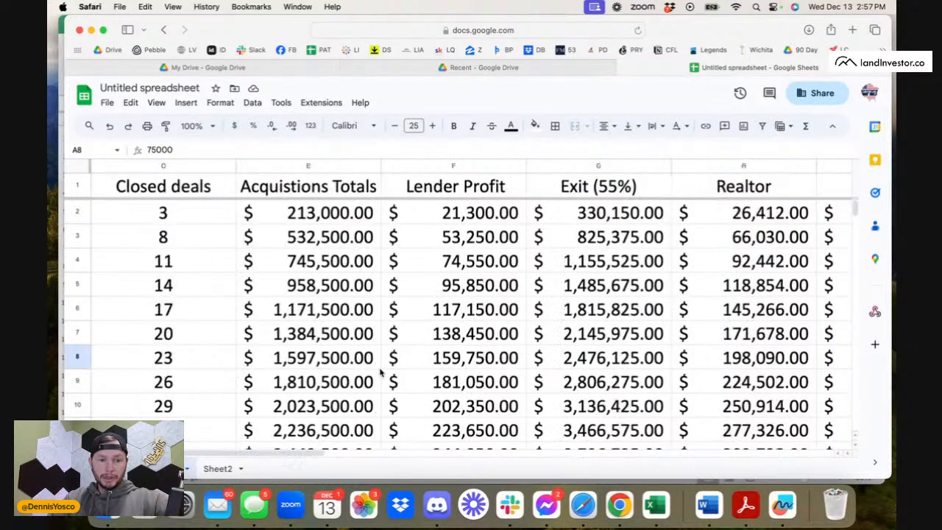
scroll(380, 375, "right", 10)
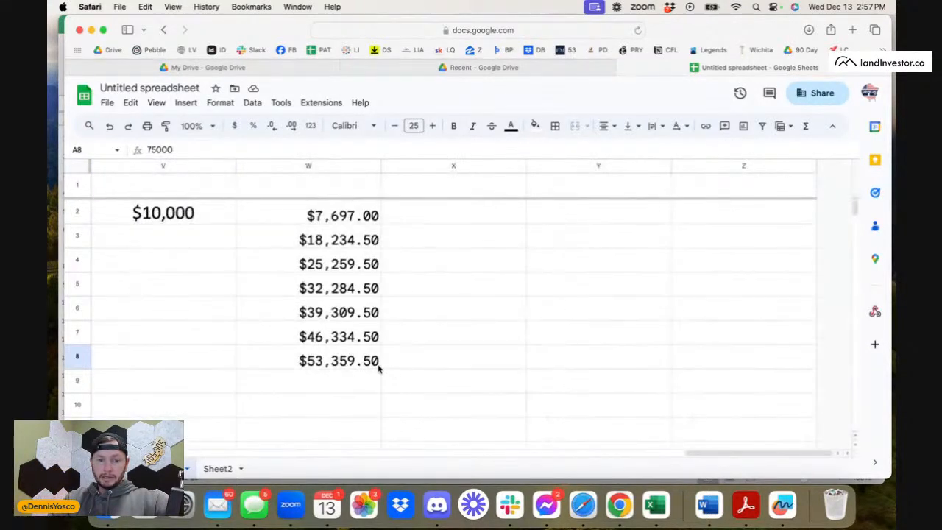
left_click(379, 366)
left_click(339, 243, "shift")
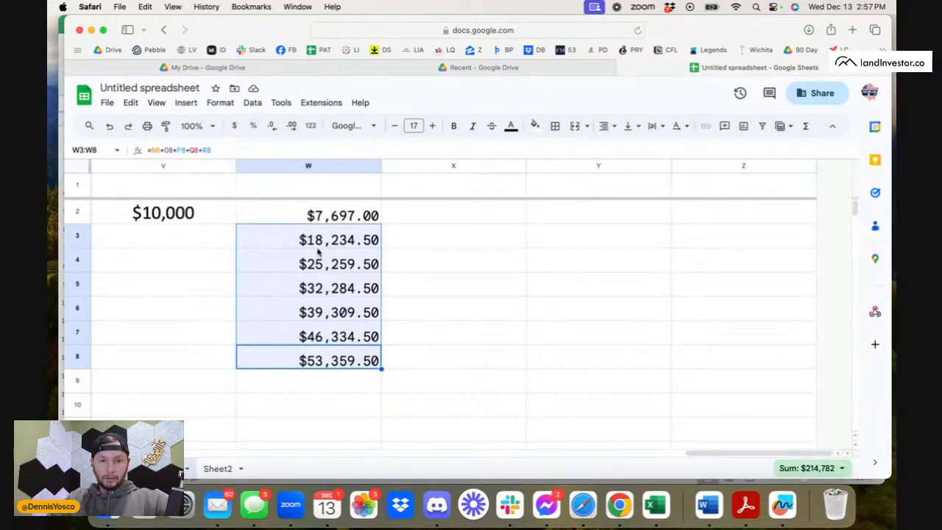
Set the mail amount in A3 to 15,000 and copy it down through A7.
scroll(318, 253, "left", 15)
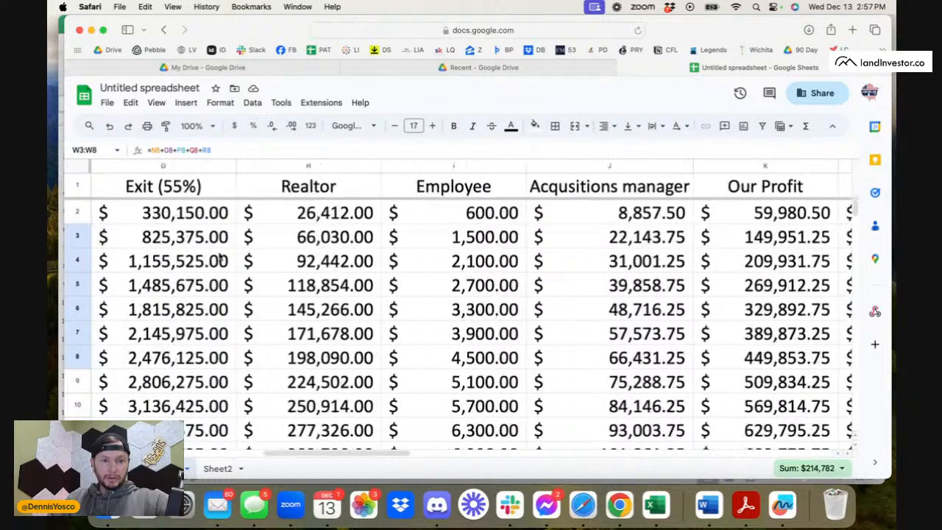
scroll(220, 258, "left", 3)
left_click(203, 242)
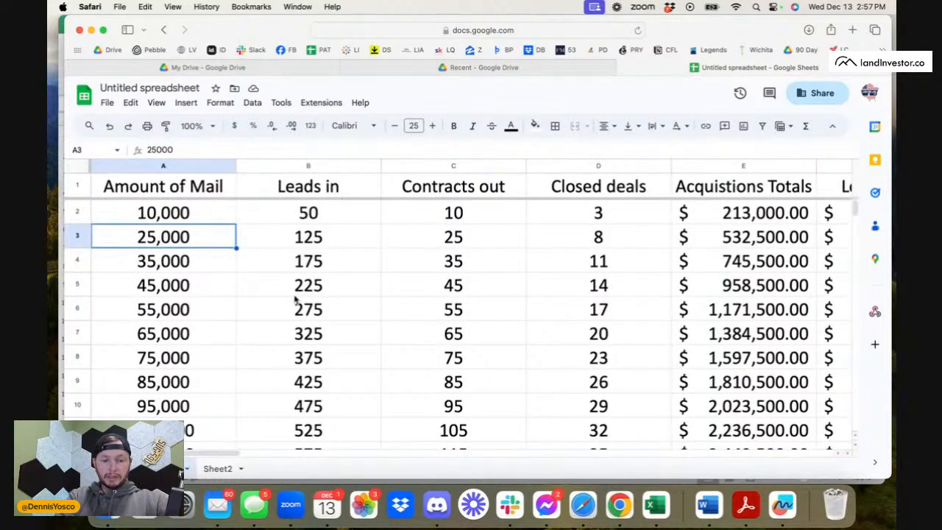
type("15,00")
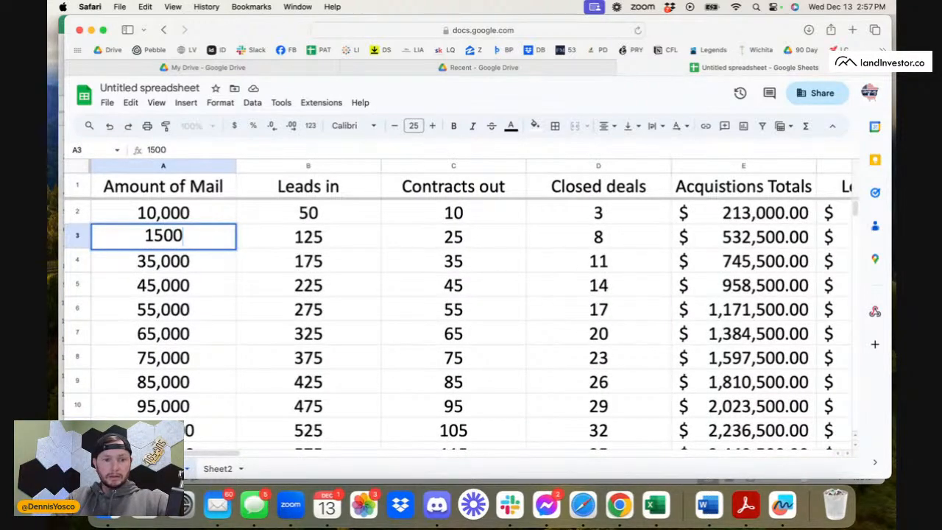
type("0")
key("Return")
left_click(203, 234)
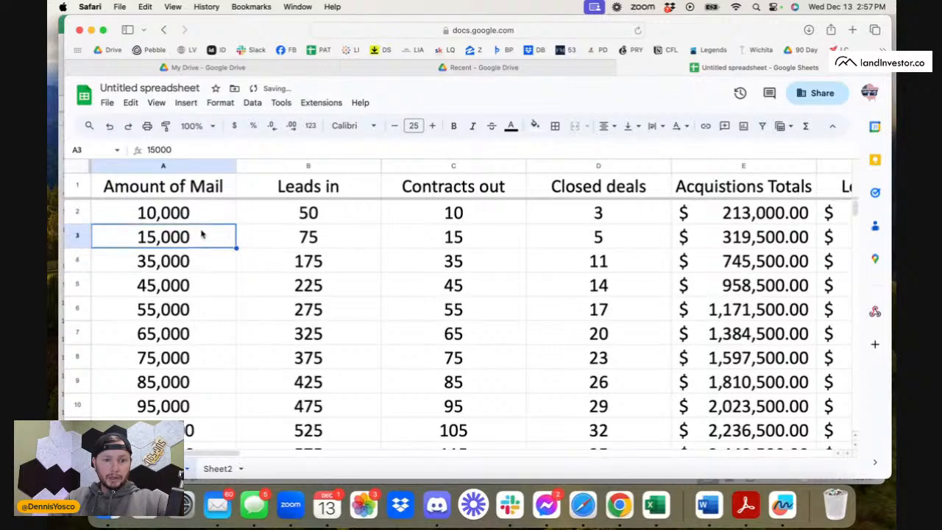
left_click_drag(236, 248, 230, 333)
left_click(229, 329)
Total the recalculated expense sums in W3:W7.
scroll(392, 331, "right", 15)
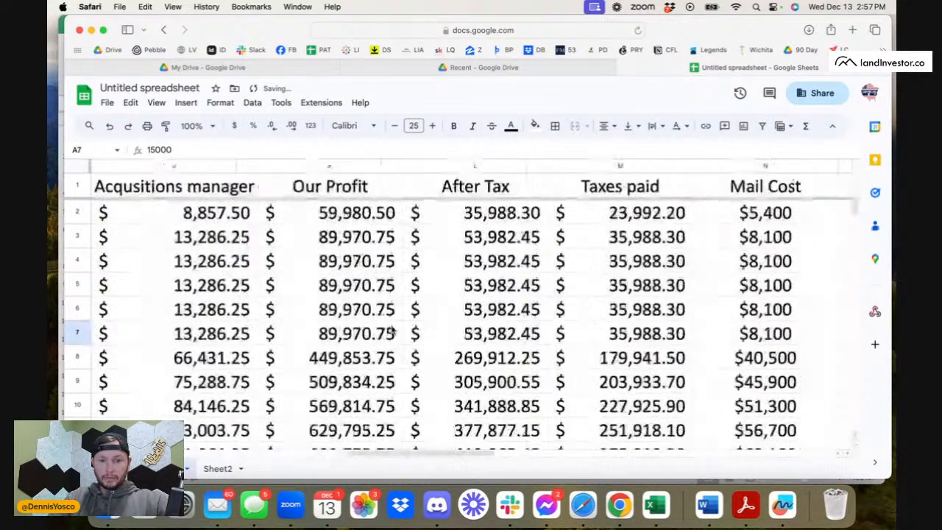
scroll(393, 331, "right", 10)
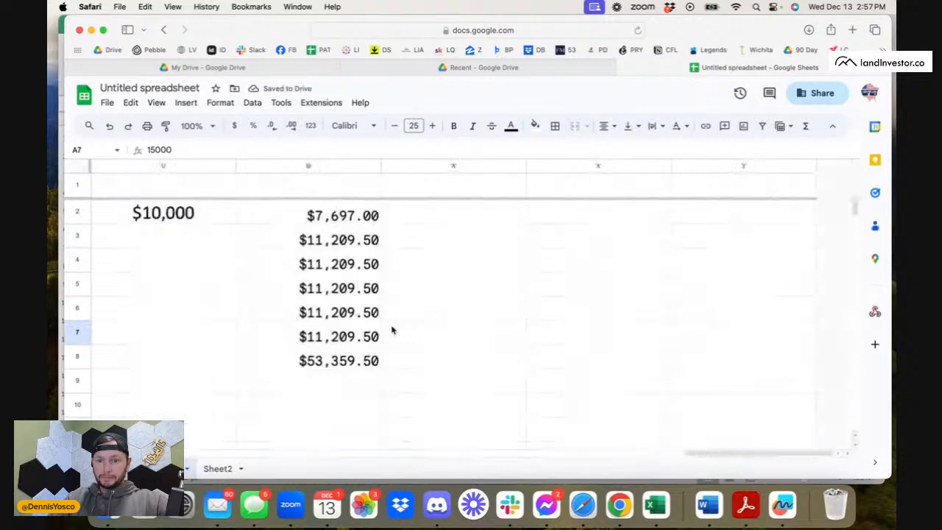
left_click(362, 242)
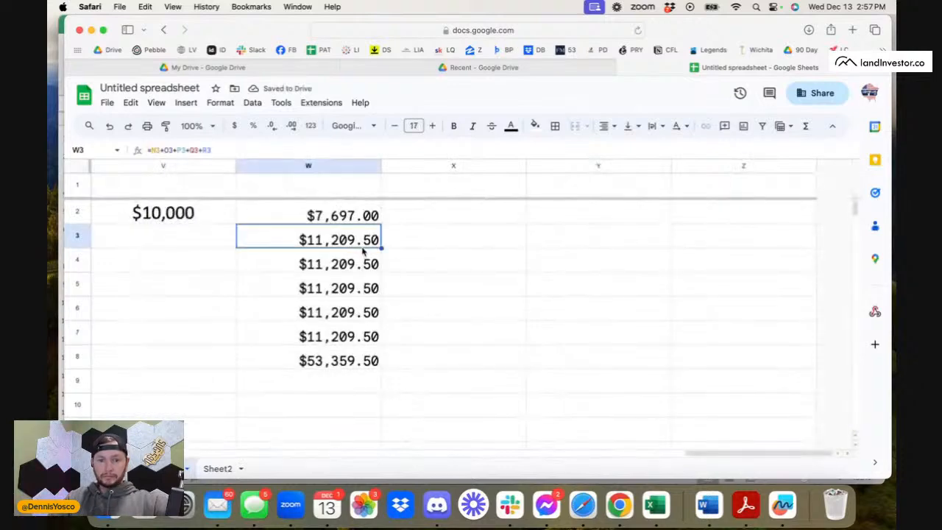
left_click(360, 338)
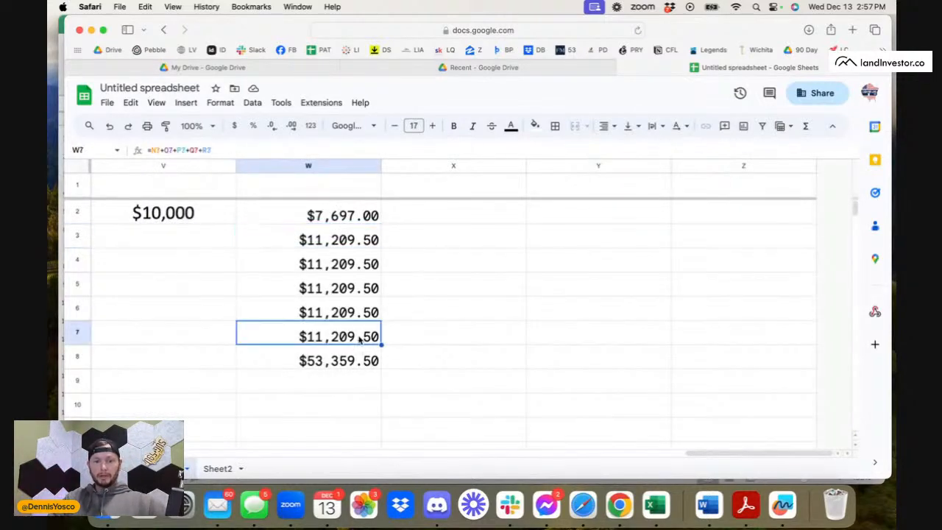
left_click(355, 237, "shift")
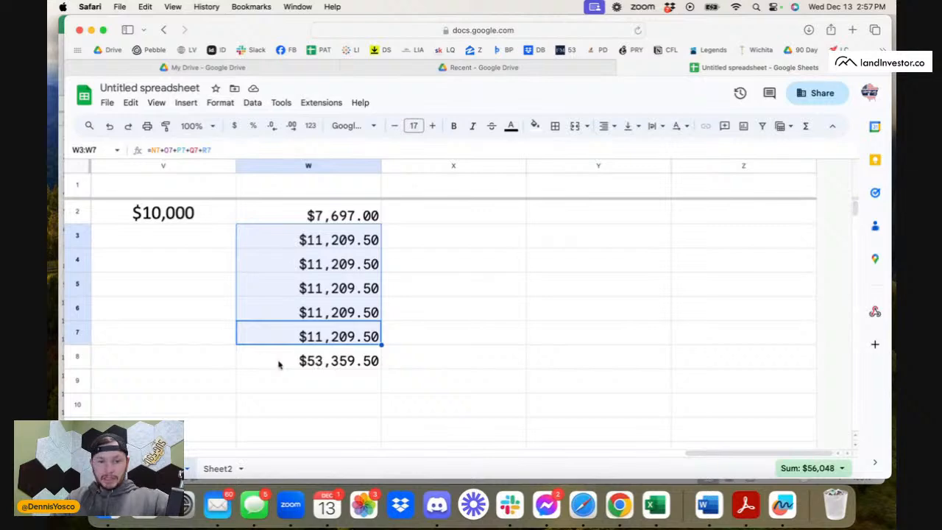
Extend the 15,000 mail amount from A7 to A8.
scroll(279, 363, "left", 15)
left_click(229, 342)
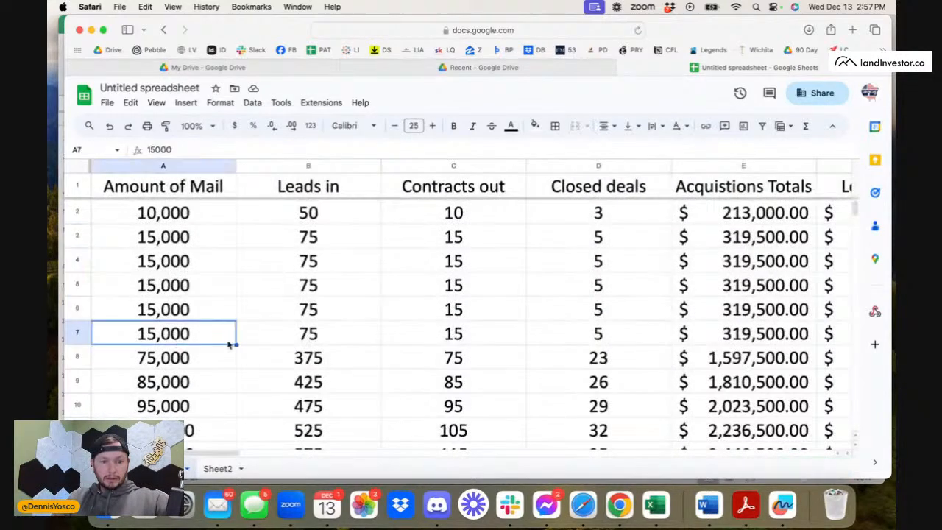
left_click_drag(236, 343, 233, 359)
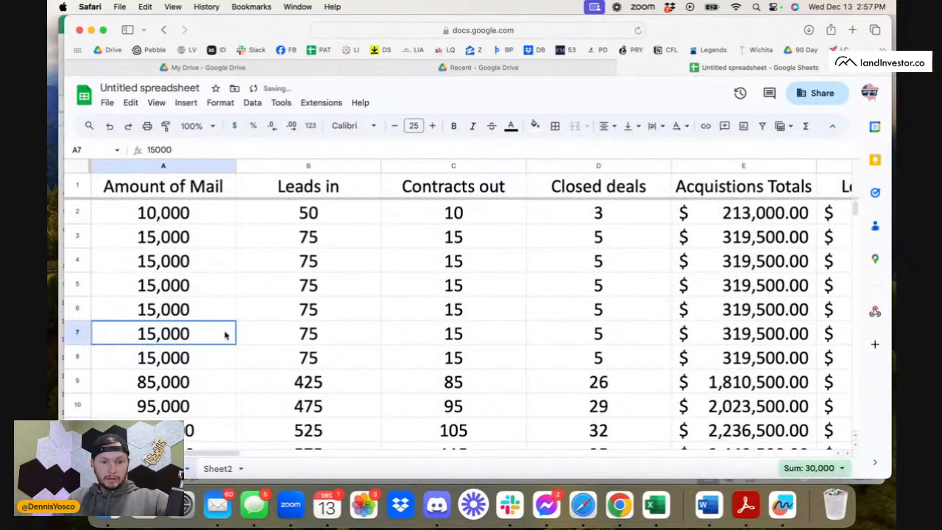
Set the mail amount in A3 to 20,000, copy it down through A8, and view the recalculated expense sums in column W.
left_click(170, 236)
type("20000")
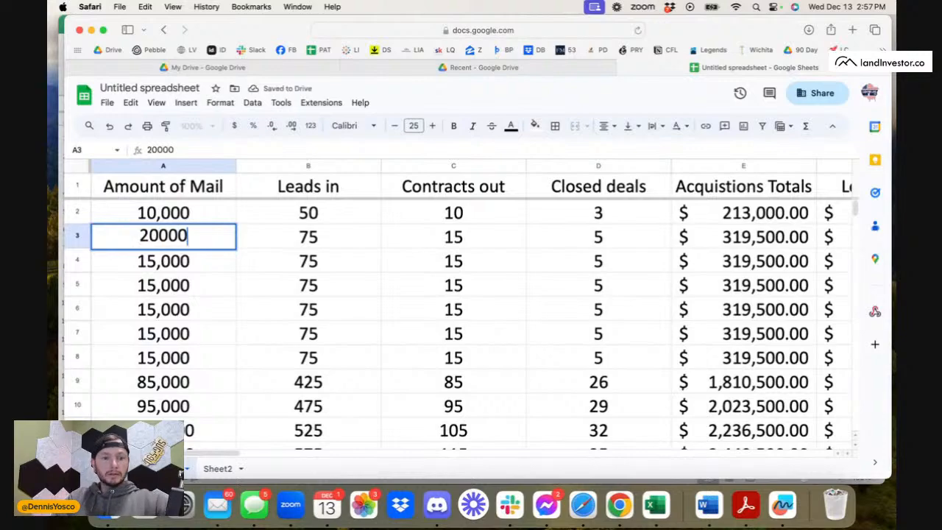
key("Return")
left_click(190, 229)
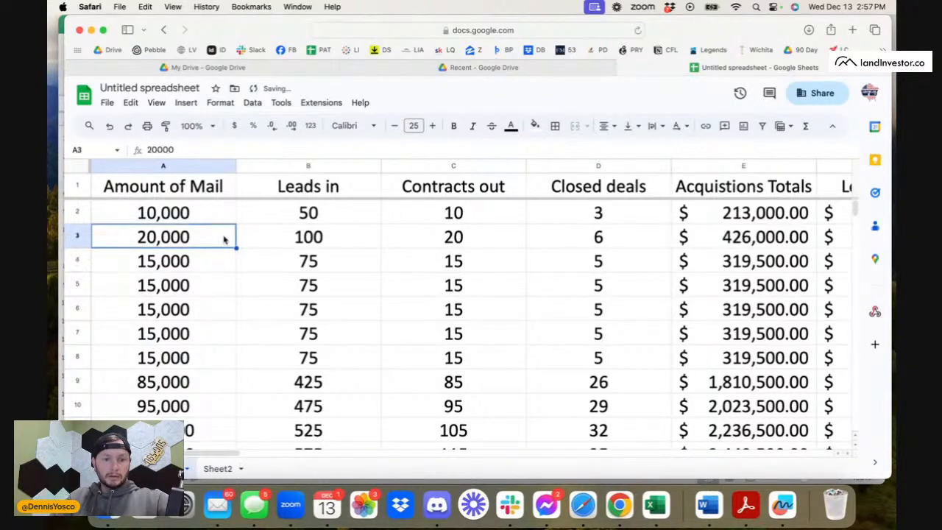
left_click_drag(236, 249, 226, 358)
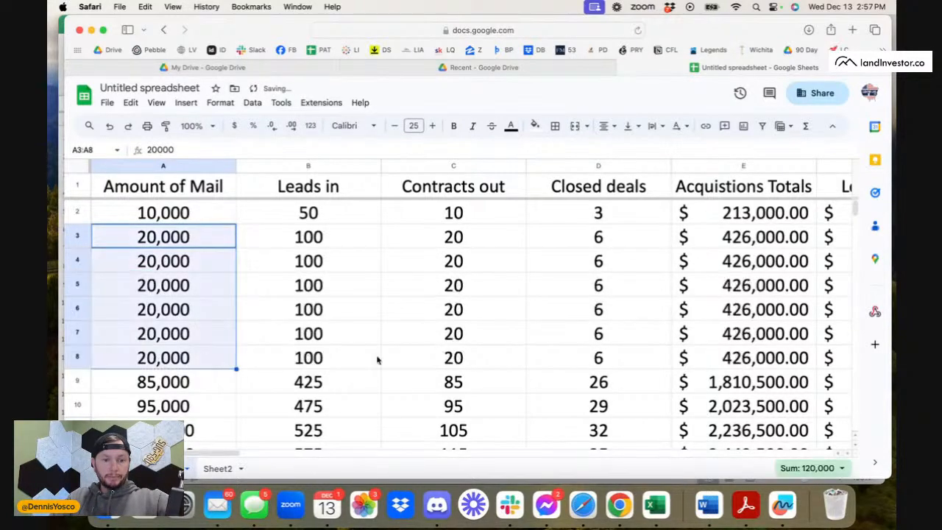
scroll(375, 360, "right", 15)
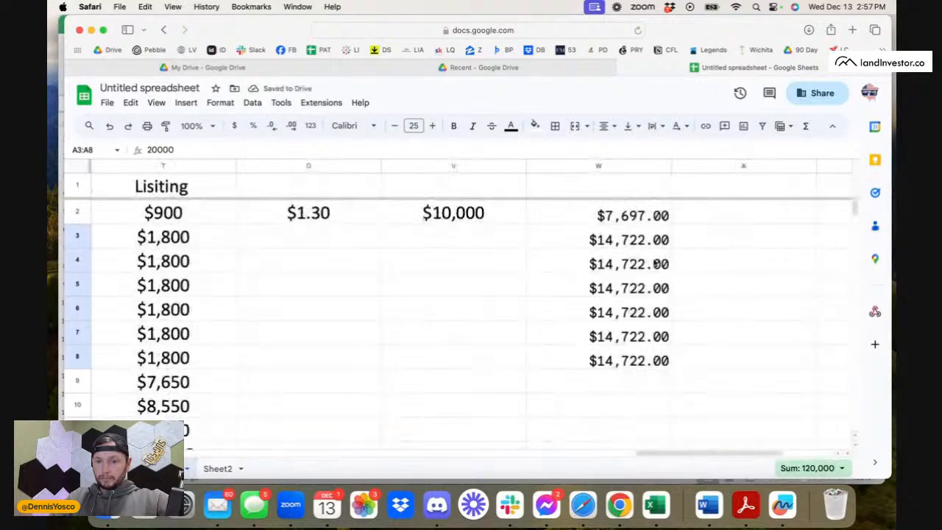
Total the expense sums in W3:W8, and total the first four mailings in W3:W6.
left_click(638, 235)
left_click(645, 356, "shift")
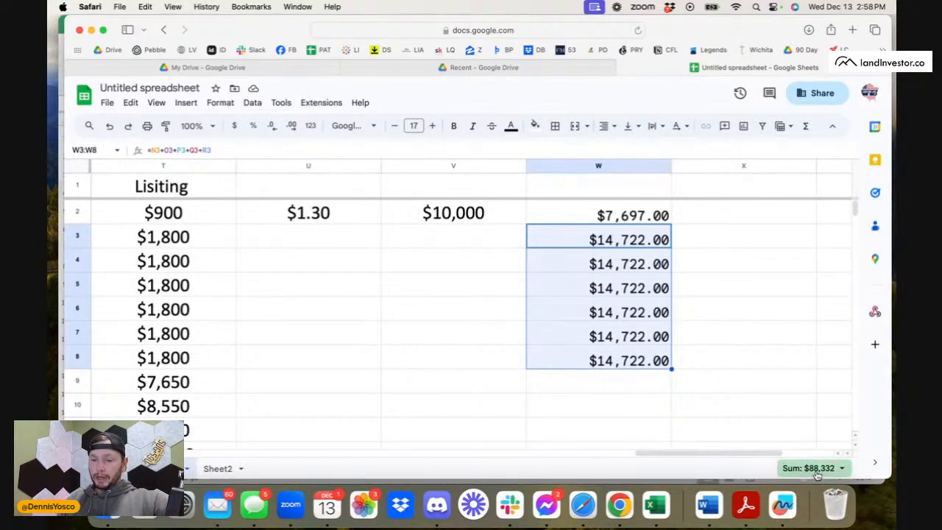
left_click(645, 332)
left_click(636, 238)
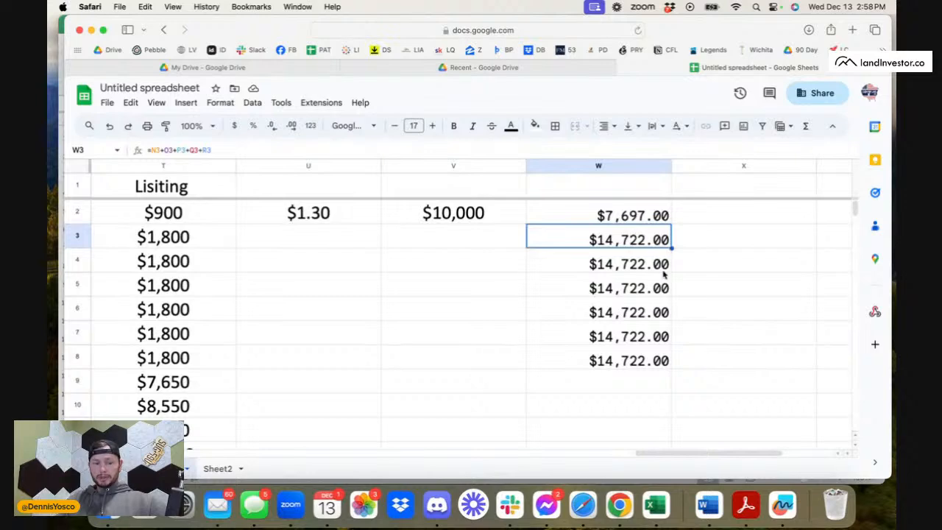
left_click(654, 318, "shift")
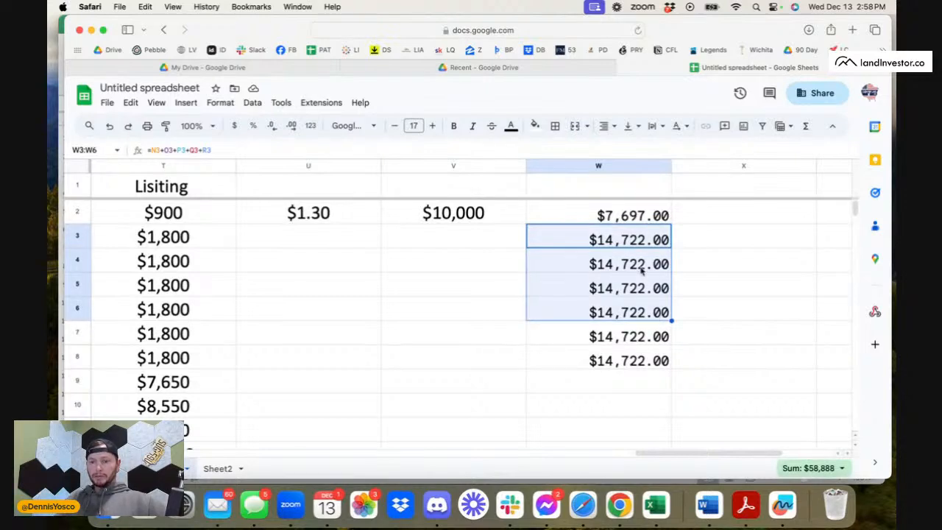
left_click(637, 245)
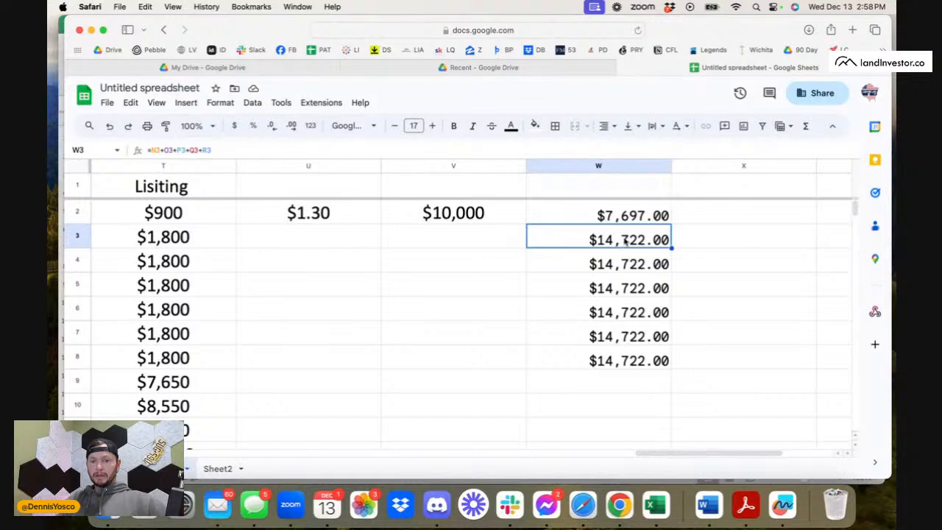
left_click(633, 321, "shift")
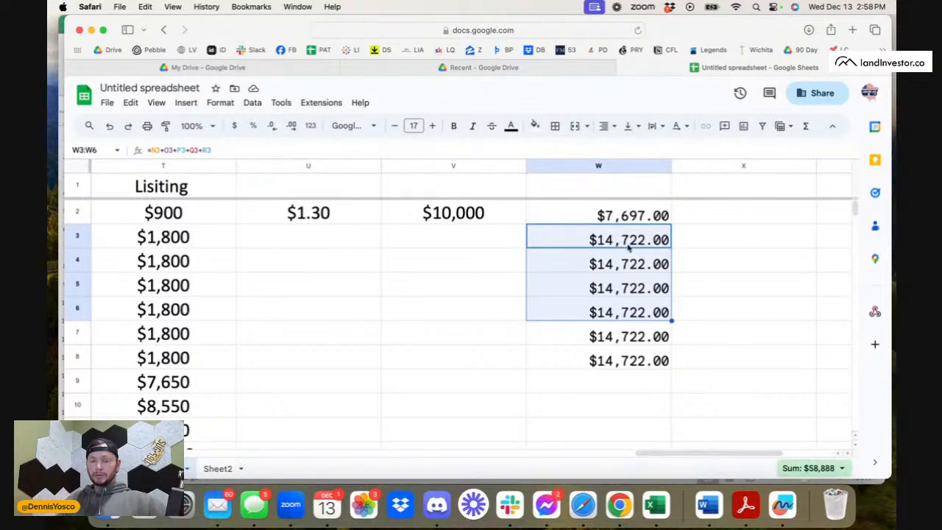
Examine the 20,000-piece mailing rows from the Amount of Mail in A4 through Closed deals in D3 to Acquisitions Totals in E3.
scroll(542, 246, "left", 15)
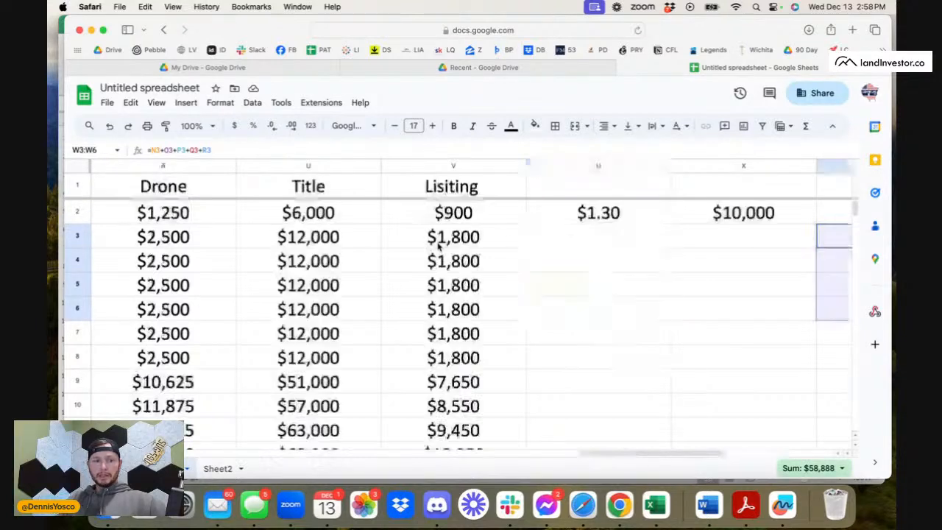
left_click(166, 235)
left_click(188, 262)
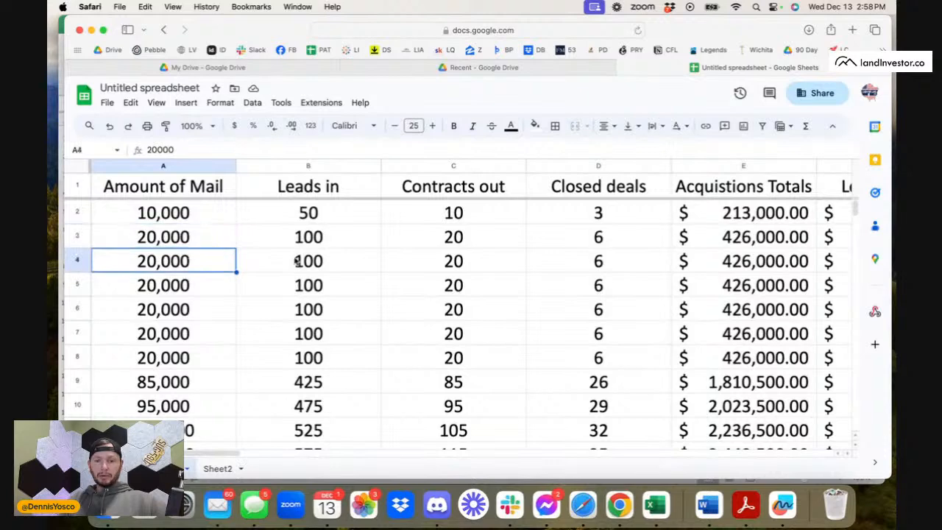
scroll(606, 272, "right", 2)
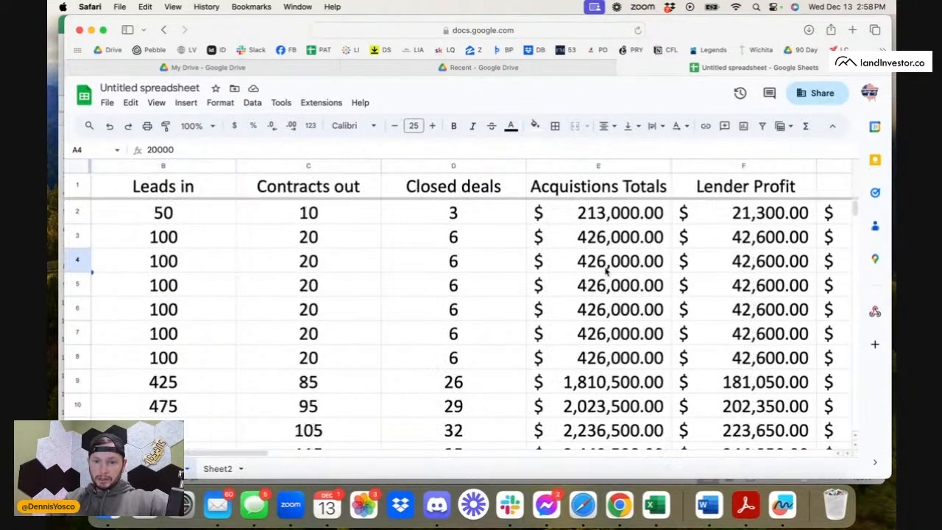
left_click(475, 257)
left_click(498, 244)
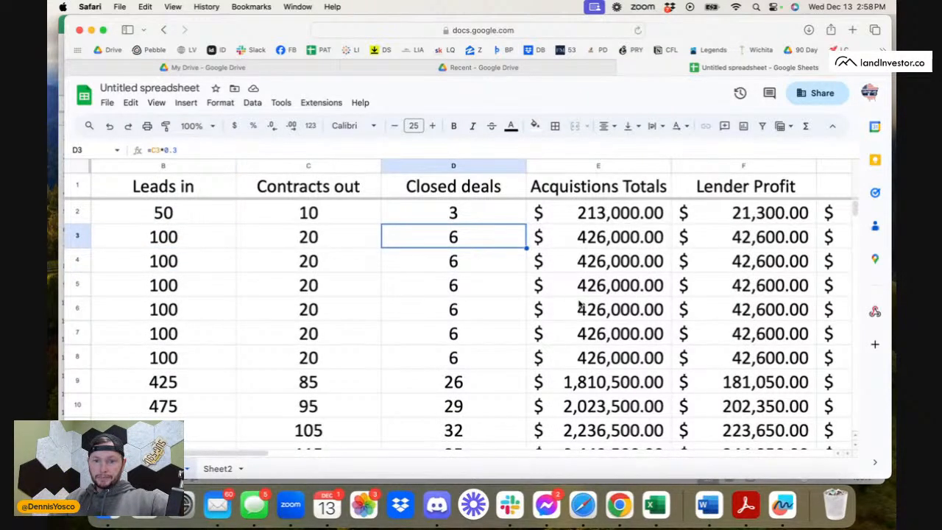
scroll(579, 305, "right", 2)
left_click(500, 243)
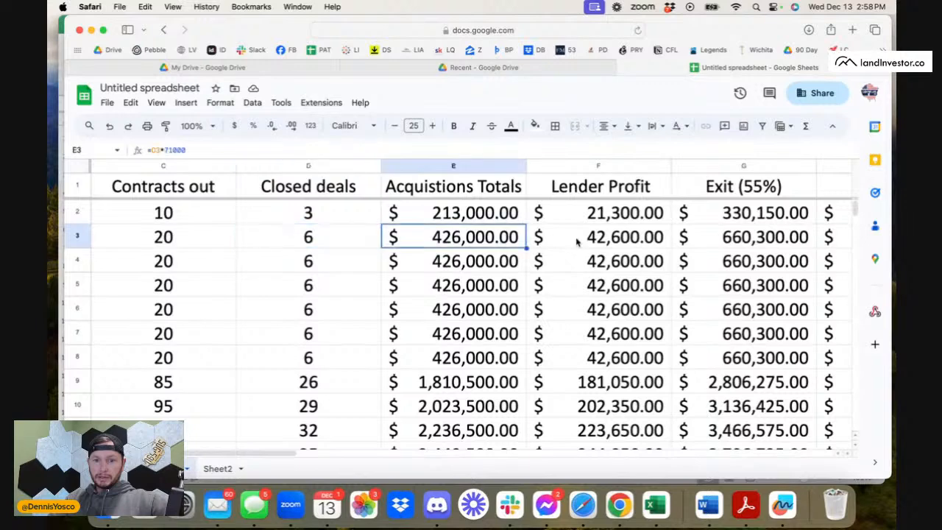
Check the acquisitions manager payouts in column J row by row down through J8.
scroll(631, 253, "right", 5)
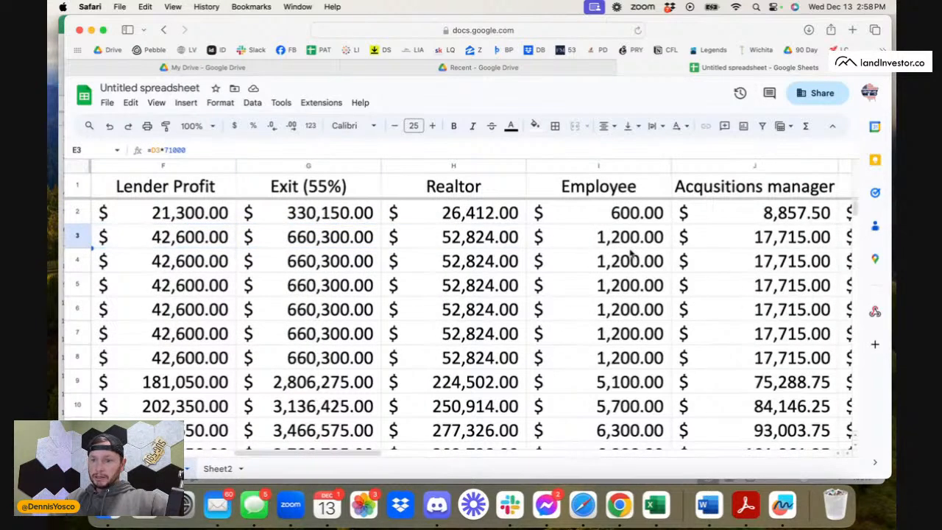
left_click(720, 247)
left_click(731, 270)
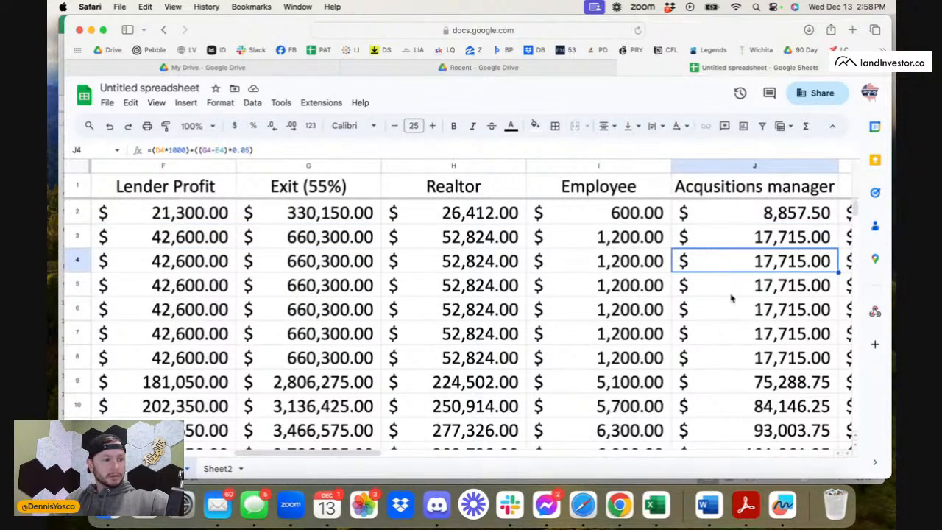
left_click(751, 292)
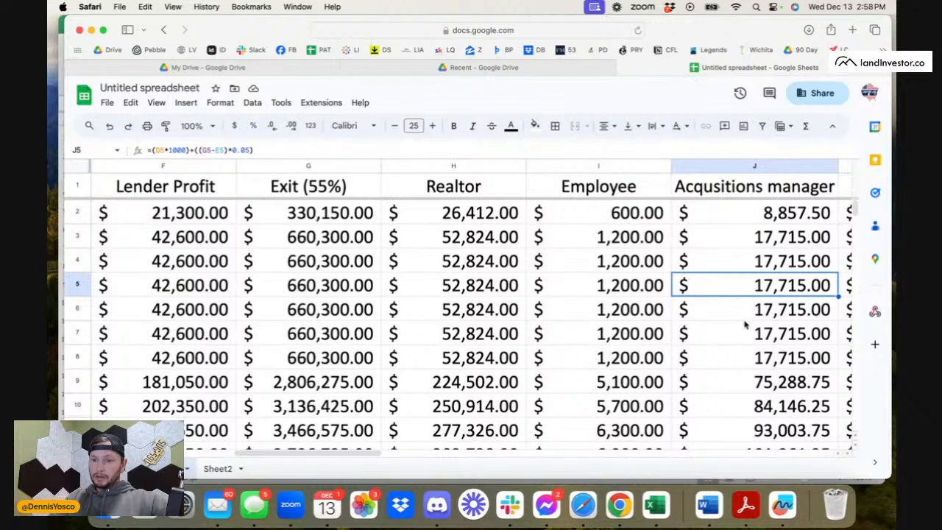
left_click(746, 316)
left_click(743, 336)
left_click(736, 359)
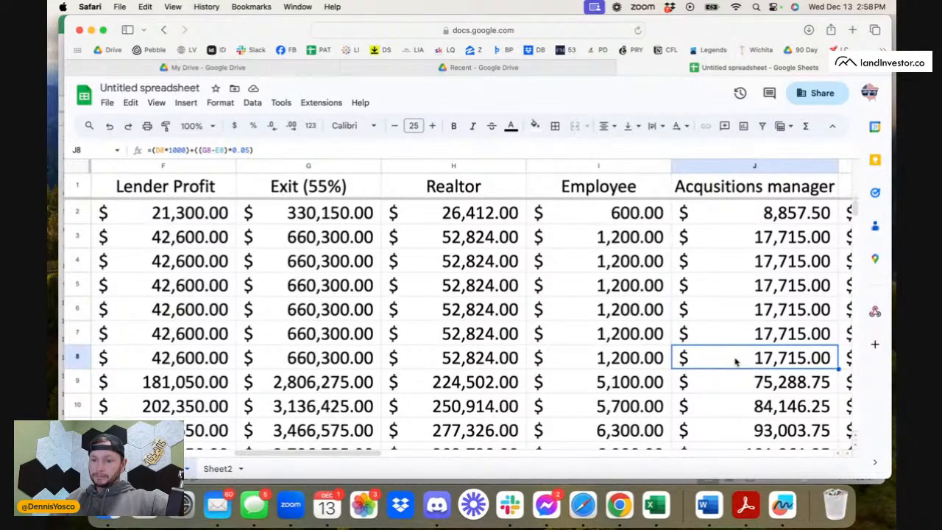
Check the Our Profit figures in K3 and K8.
scroll(736, 361, "right", 5)
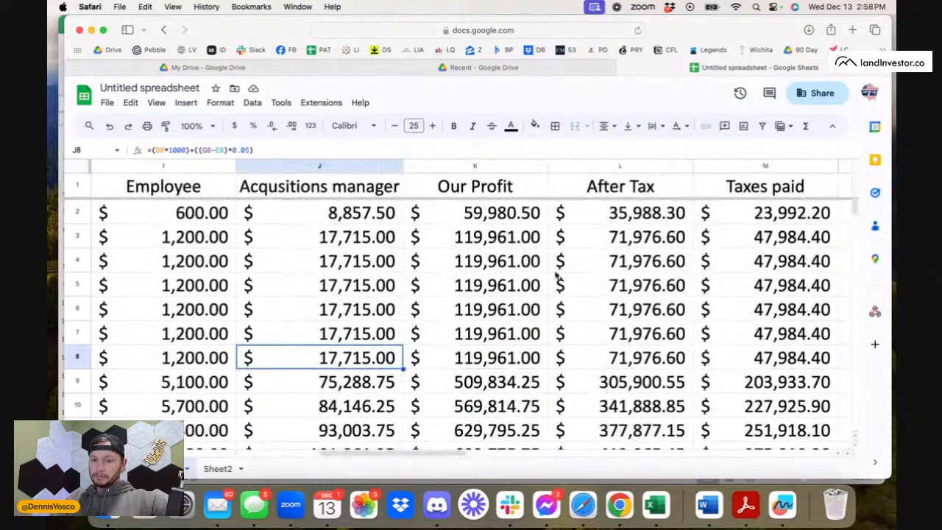
left_click(530, 244)
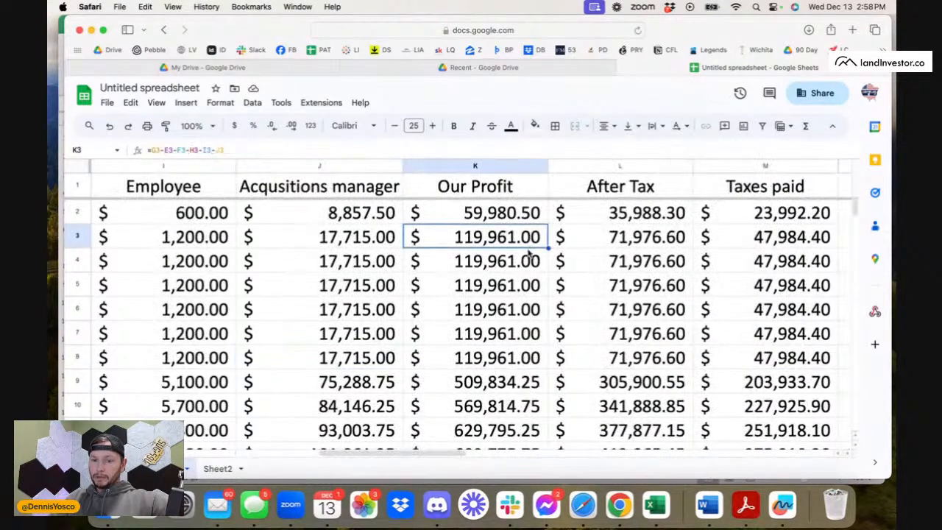
left_click(515, 352)
Review all projection columns from Amount of Mail across to the expense sums in column W.
scroll(265, 301, "left", 10)
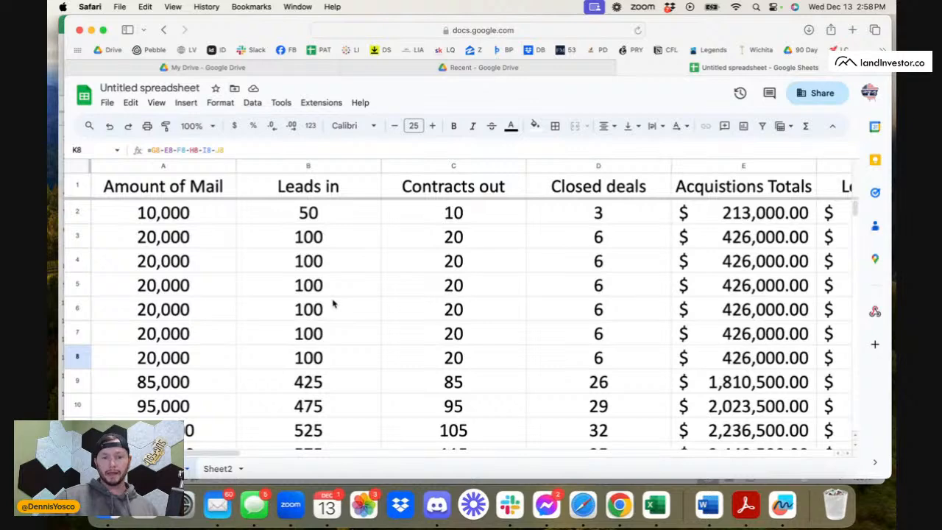
scroll(477, 329, "right", 10)
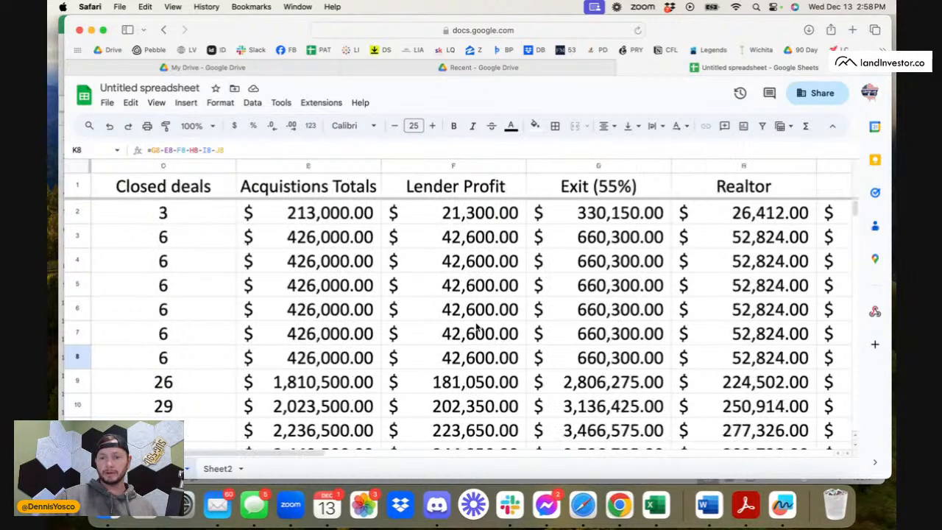
scroll(477, 329, "right", 4)
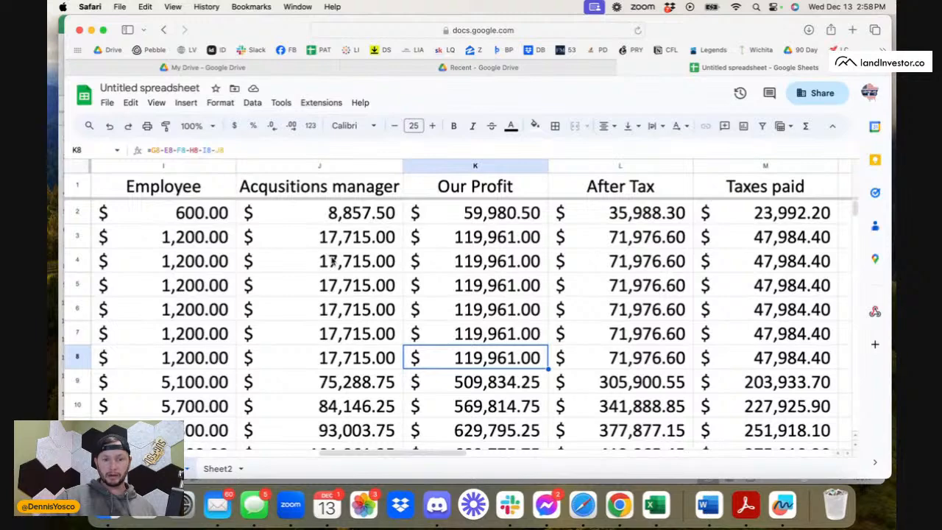
scroll(439, 288, "right", 9)
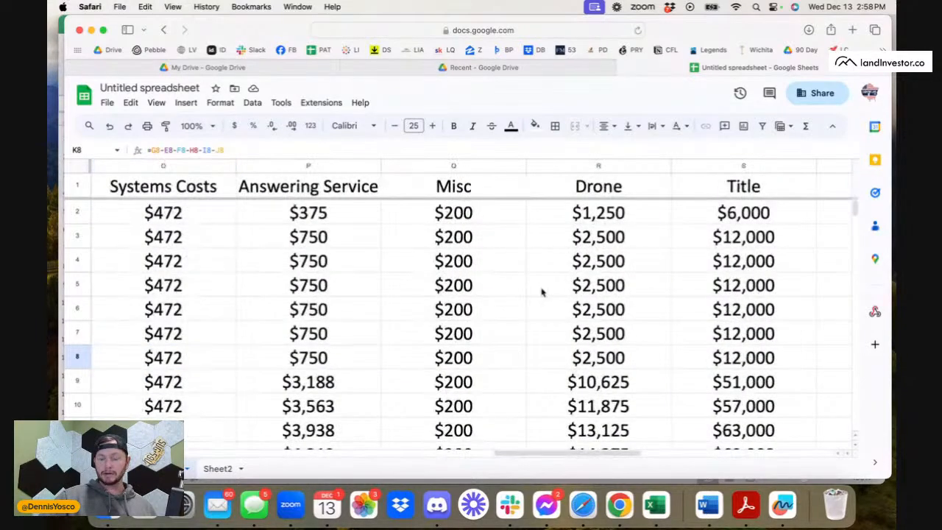
scroll(541, 292, "right", 3)
scroll(566, 289, "right", 4)
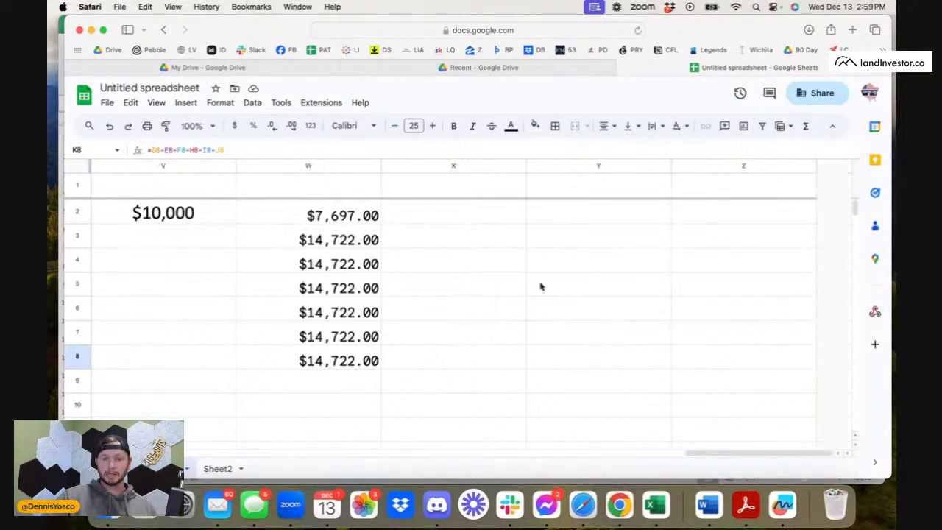
Rename the spreadsheet as Marketing Budget Rough.
left_click(147, 88)
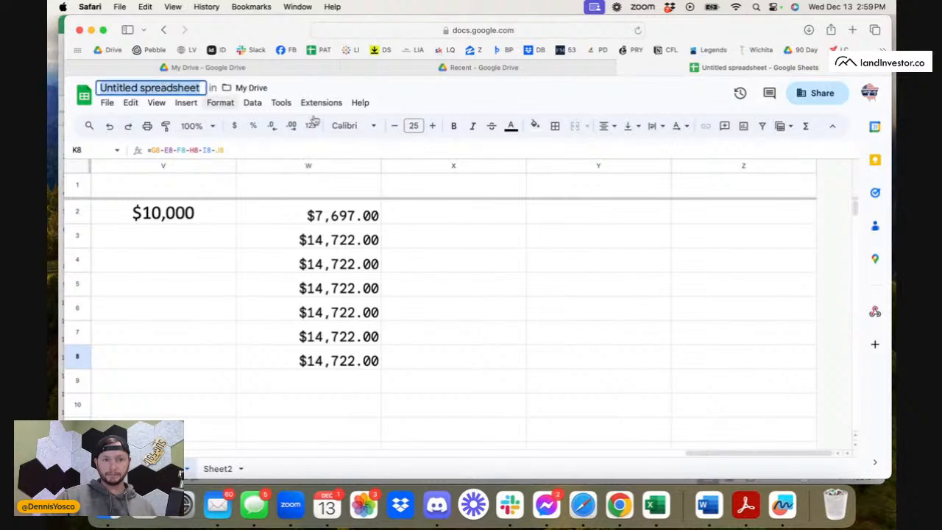
type("Mar")
type("keti")
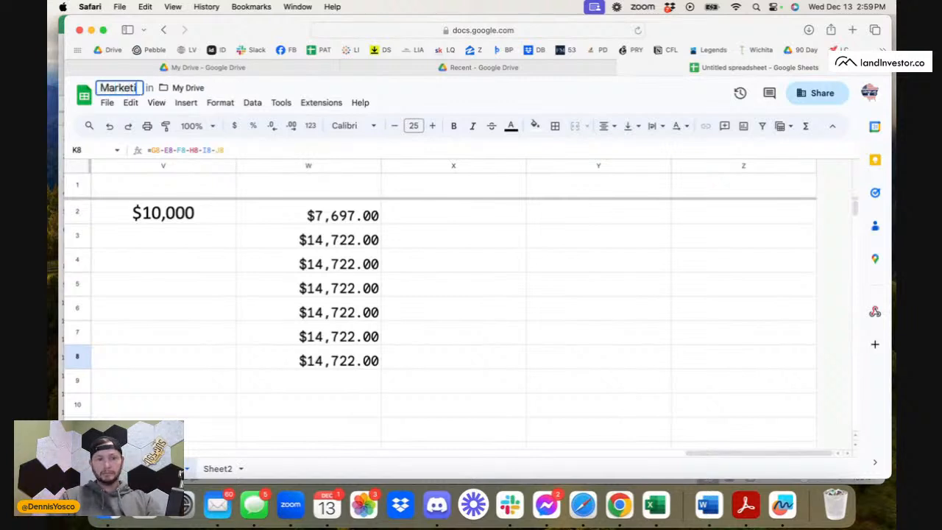
type("ng Budget")
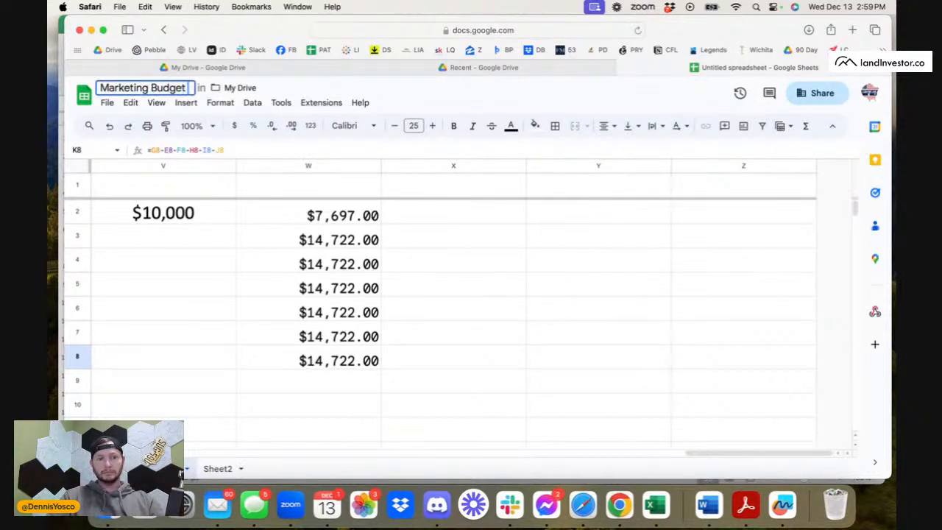
type(" Rough")
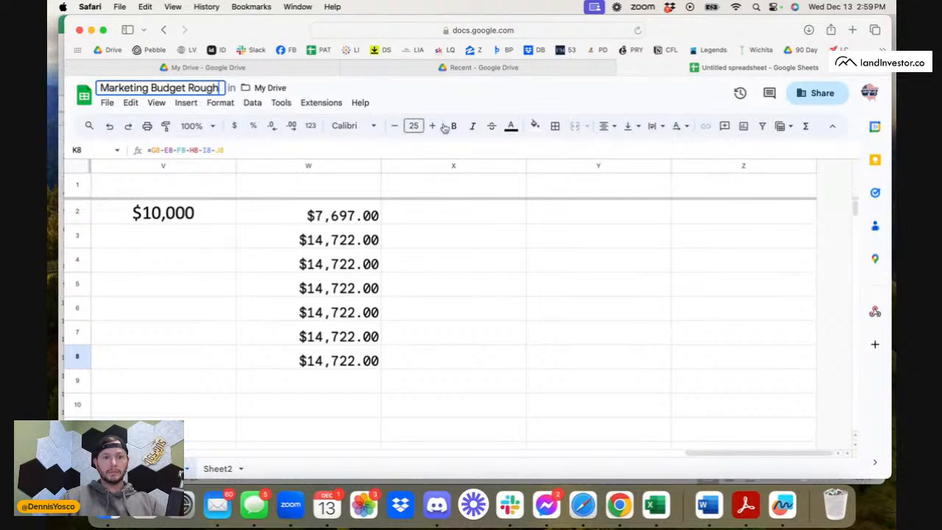
key("Return")
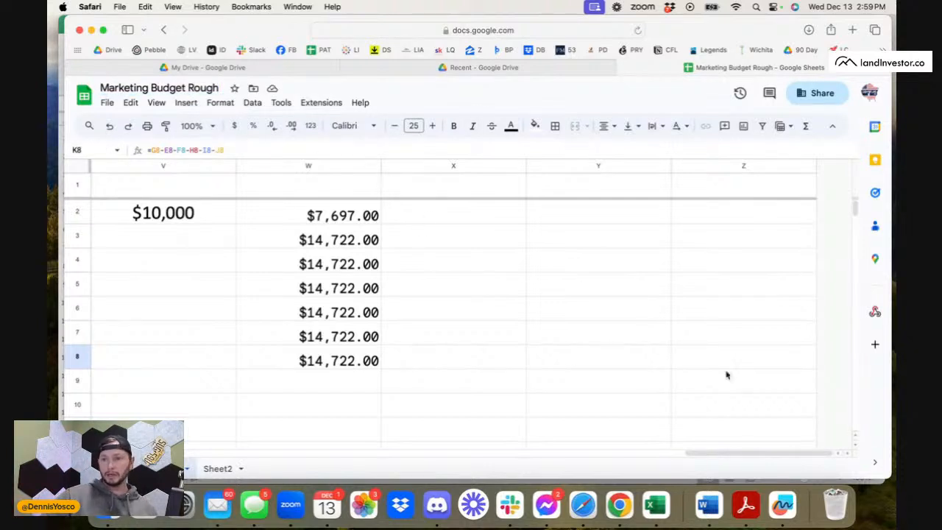
Total the expense sums in W3:W8.
left_click(334, 250)
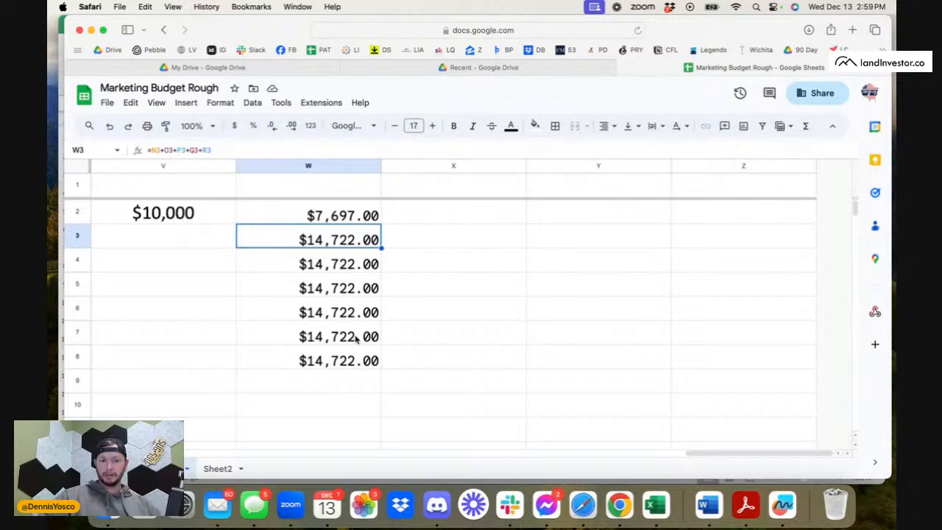
left_click(334, 360, "shift")
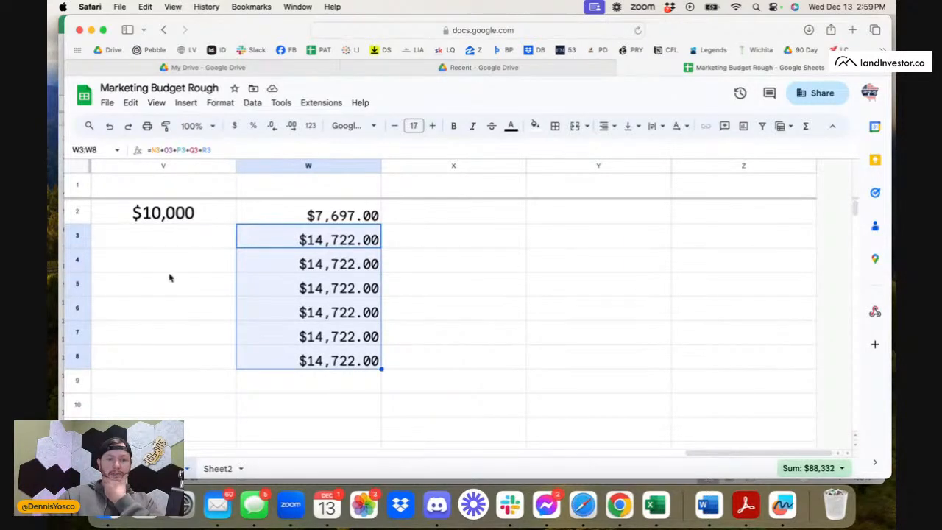
Review the expense columns from column W back to Mail Cost and check the Mail Cost cells down to N8.
scroll(170, 275, "left", 6)
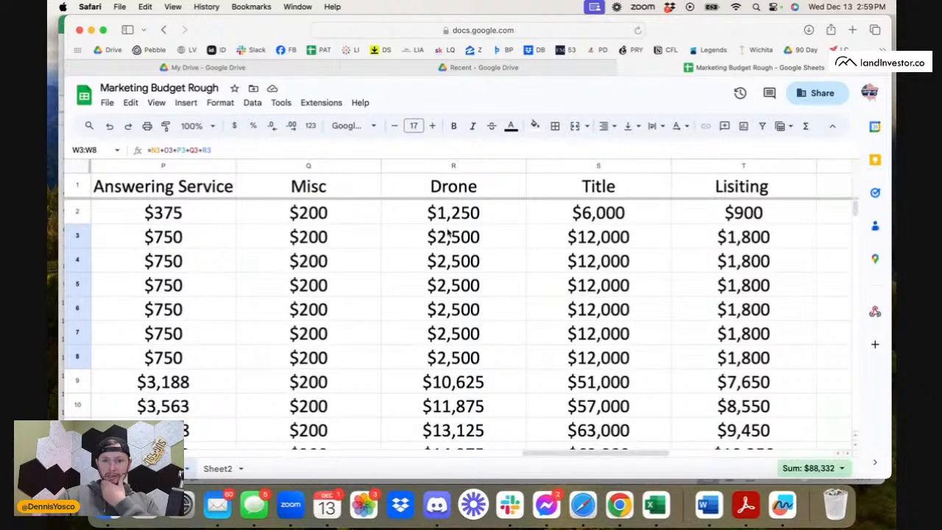
scroll(288, 258, "left", 2)
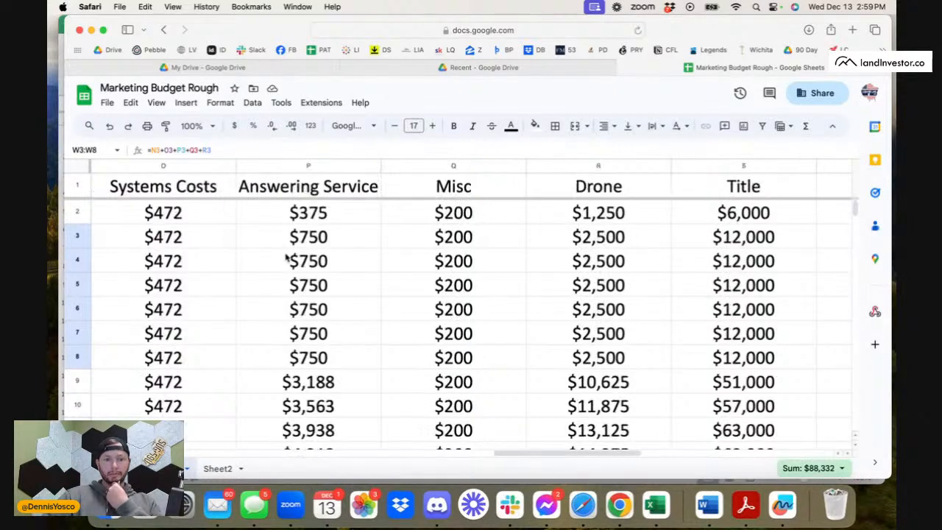
scroll(291, 258, "left", 1)
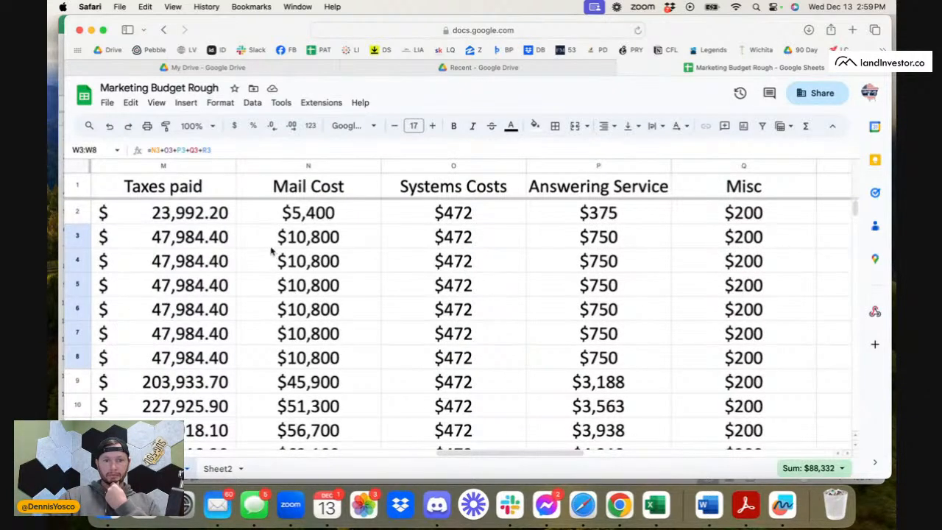
left_click(303, 254)
left_click(331, 286)
left_click(332, 309)
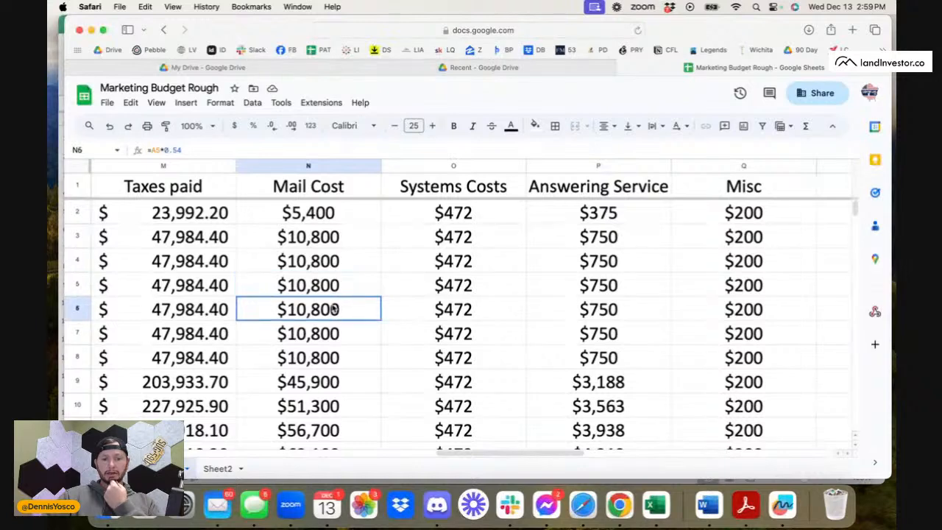
left_click(333, 335)
left_click(350, 365)
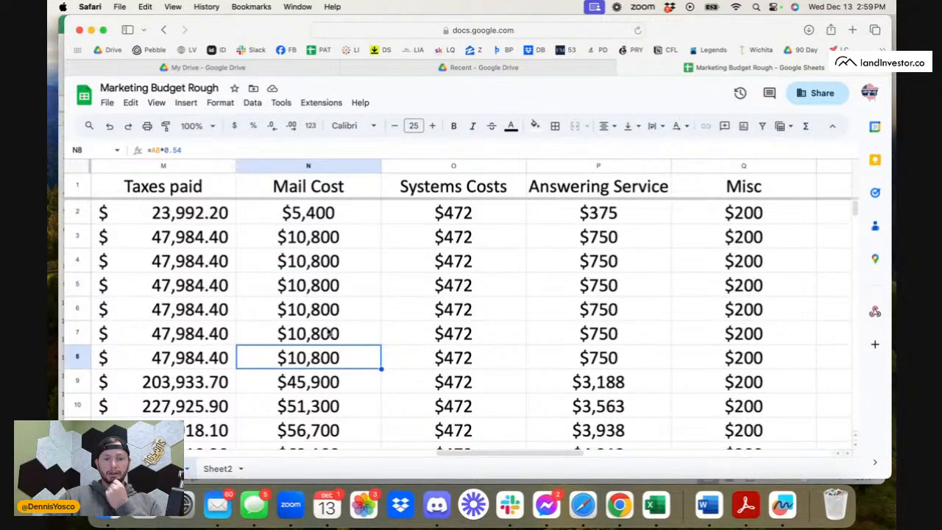
Check the Acquisitions manager payout in row 8 and the Our Profit figures in K8, K3 and K9.
scroll(291, 372, "left", 4)
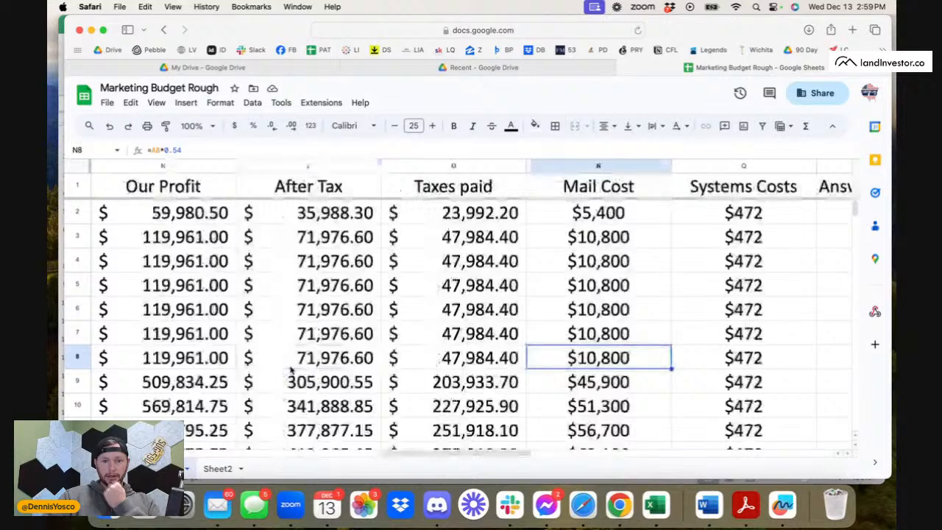
scroll(291, 372, "left", 4)
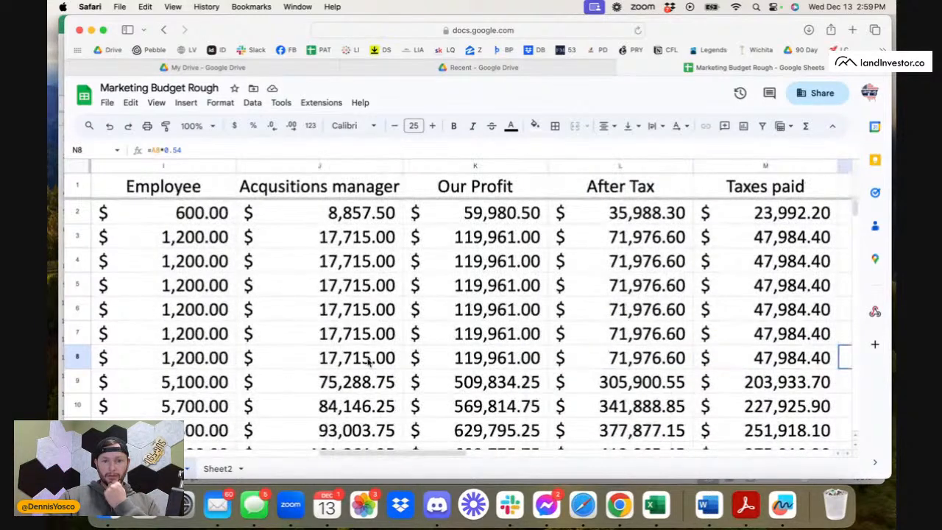
left_click(370, 360)
left_click(498, 349)
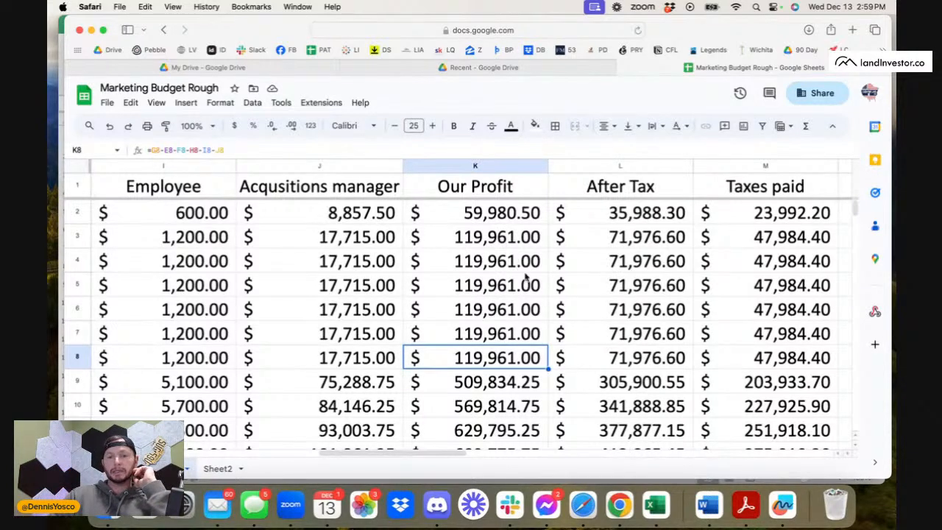
scroll(524, 278, "down", 1)
scroll(524, 278, "up", 1)
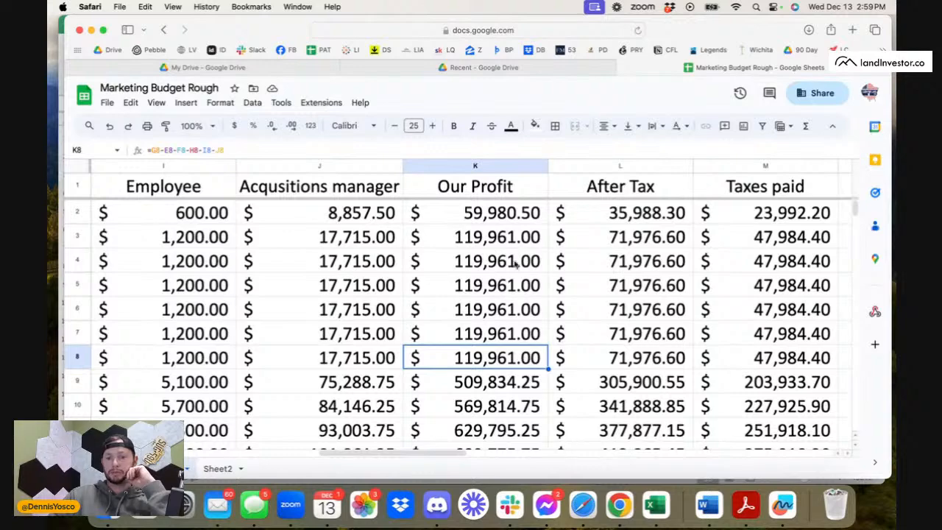
left_click(495, 241)
left_click(485, 383)
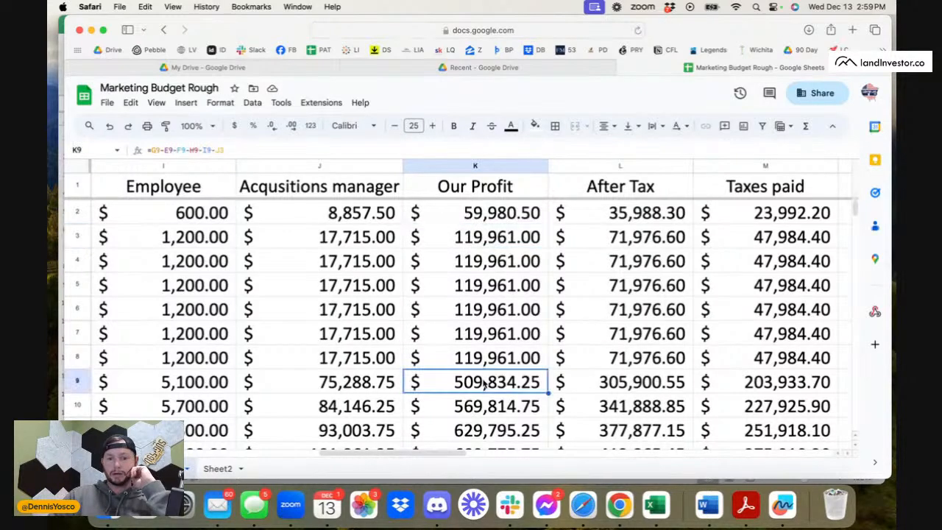
scroll(483, 383, "down", 1)
scroll(483, 384, "up", 1)
Set the Amount of Mail to 25000 in A9 and 30000 in A10.
scroll(515, 383, "left", 2)
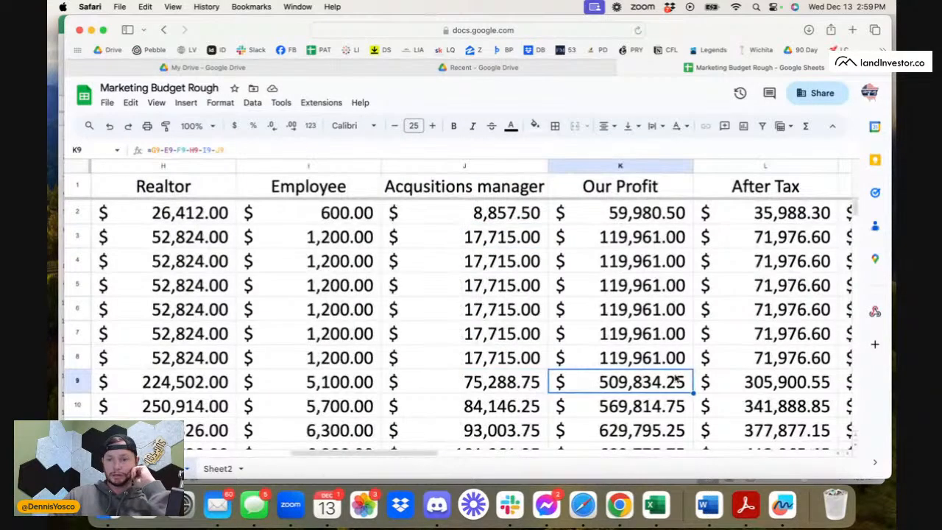
scroll(213, 381, "left", 5)
left_click(208, 367)
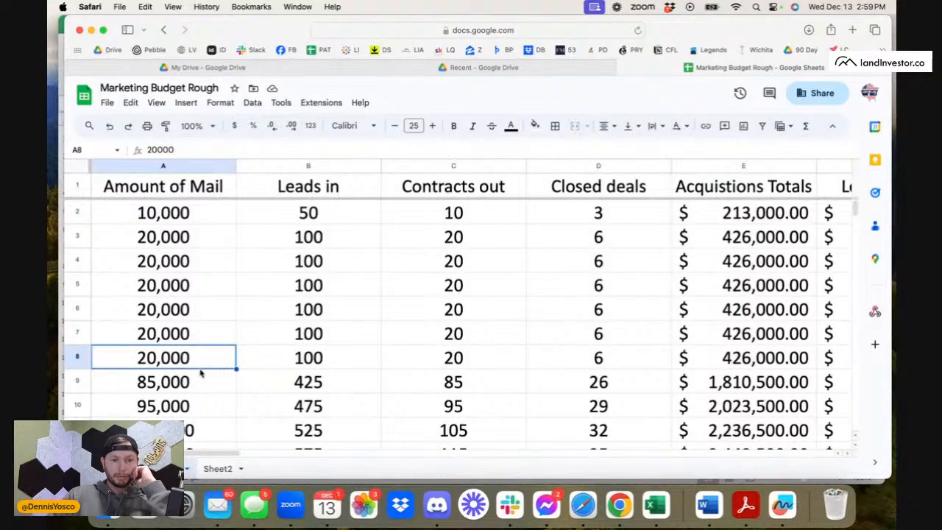
left_click(201, 382)
type("25000")
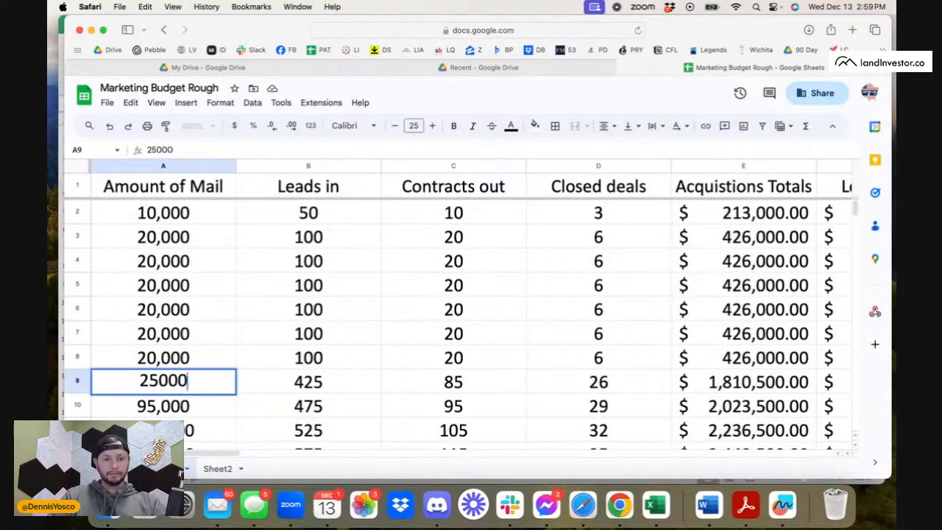
key("Return")
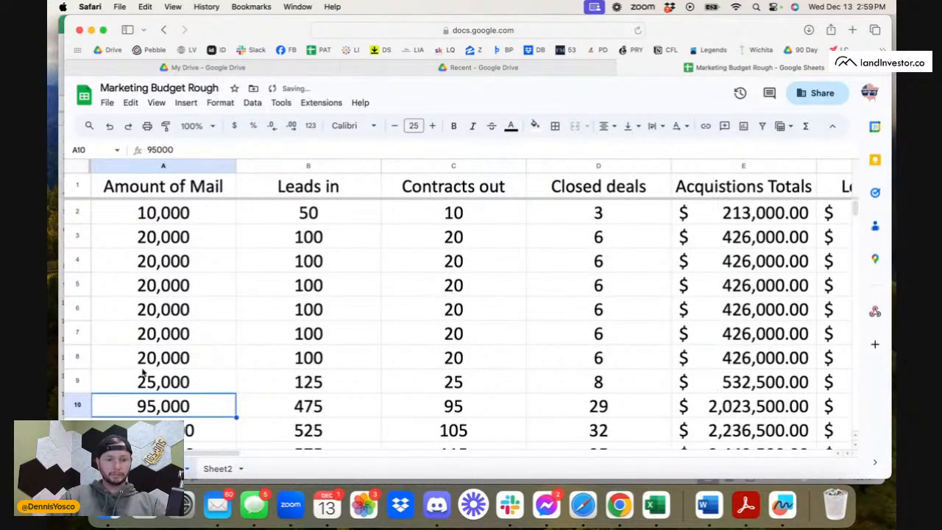
left_click_drag(189, 378, 210, 404)
left_click(213, 390)
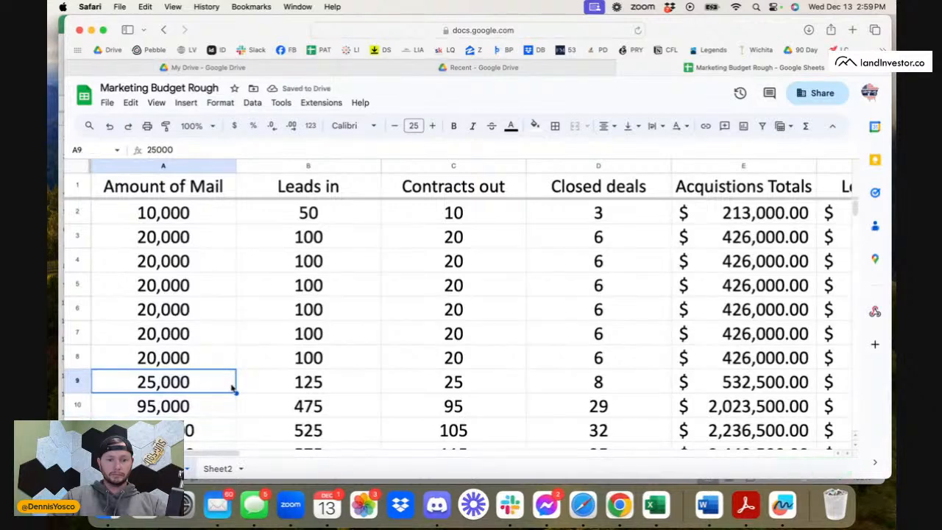
left_click(213, 406)
type("30000")
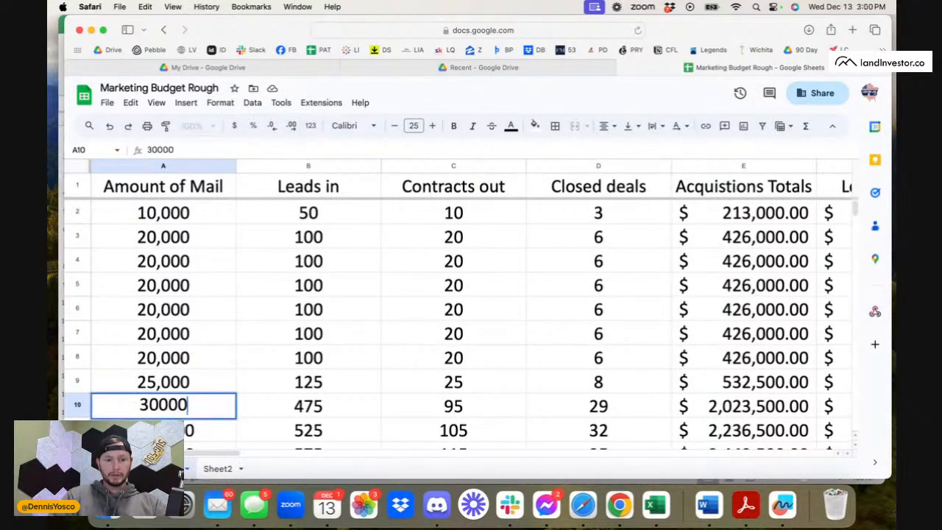
key("Return")
Extend the Amount of Mail series from A9:A10 down through A19 in steps of 5,000.
mouse_move(220, 391)
left_mouse_down()
mouse_move(206, 387)
mouse_move(206, 400)
left_mouse_up()
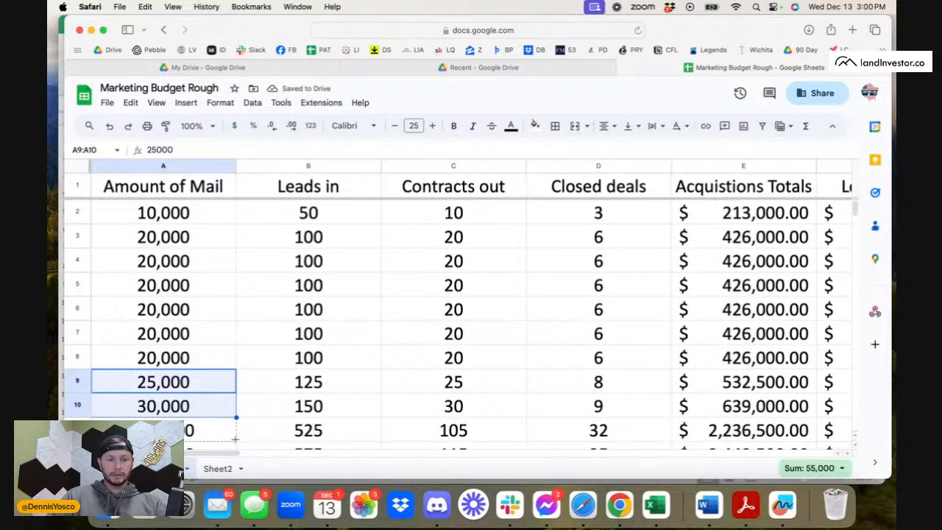
left_click_drag(235, 440, 235, 435)
scroll(235, 435, "down", 3)
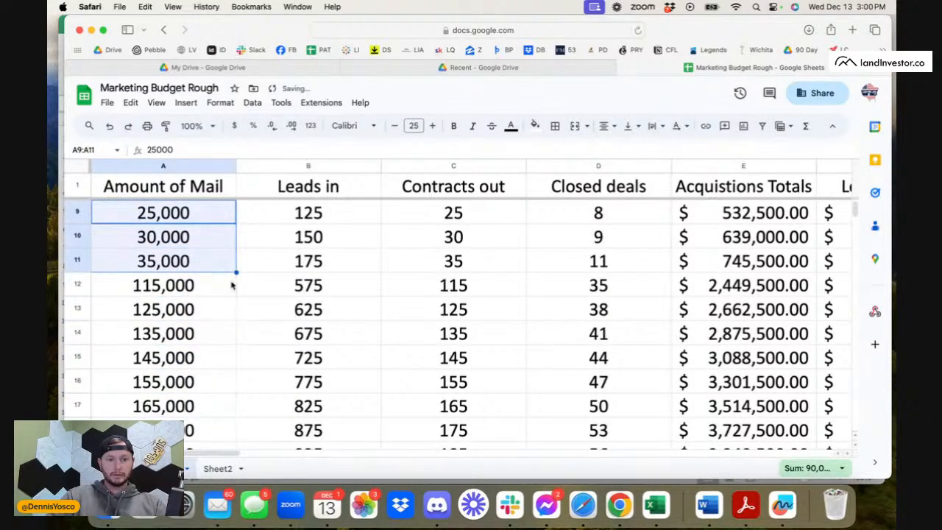
left_click_drag(235, 273, 231, 401)
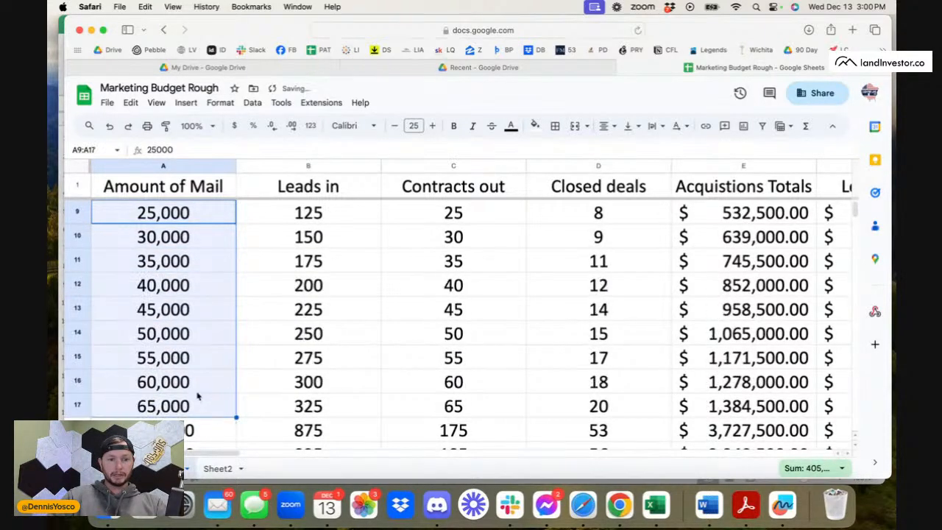
scroll(198, 396, "down", 3)
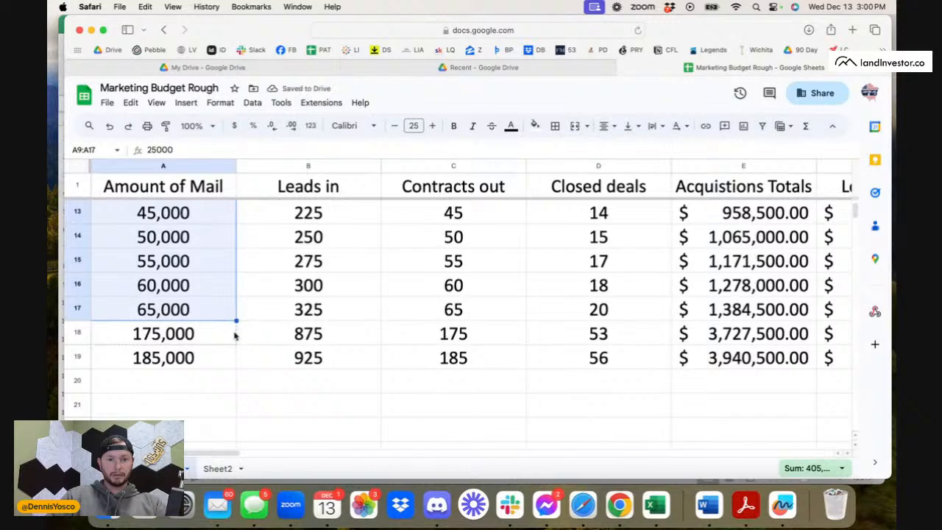
left_click_drag(236, 322, 234, 358)
scroll(330, 334, "up", 5)
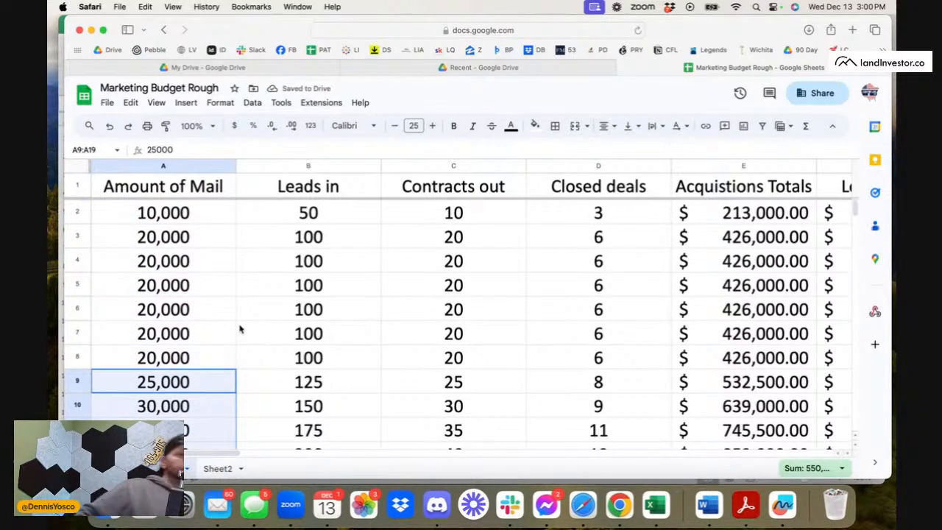
Change the Closed deals formula in D9 to =C9*0.5.
left_click(283, 340)
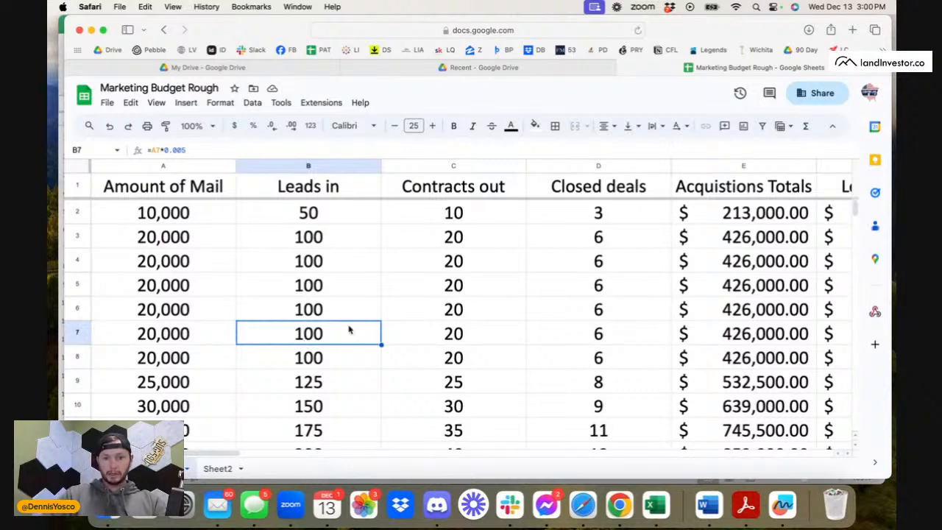
scroll(486, 355, "down", 2)
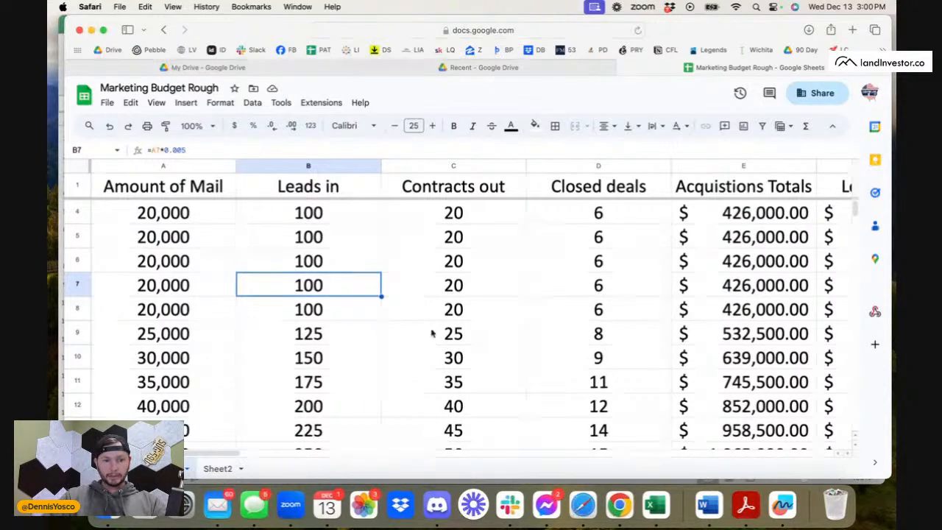
left_click(585, 335)
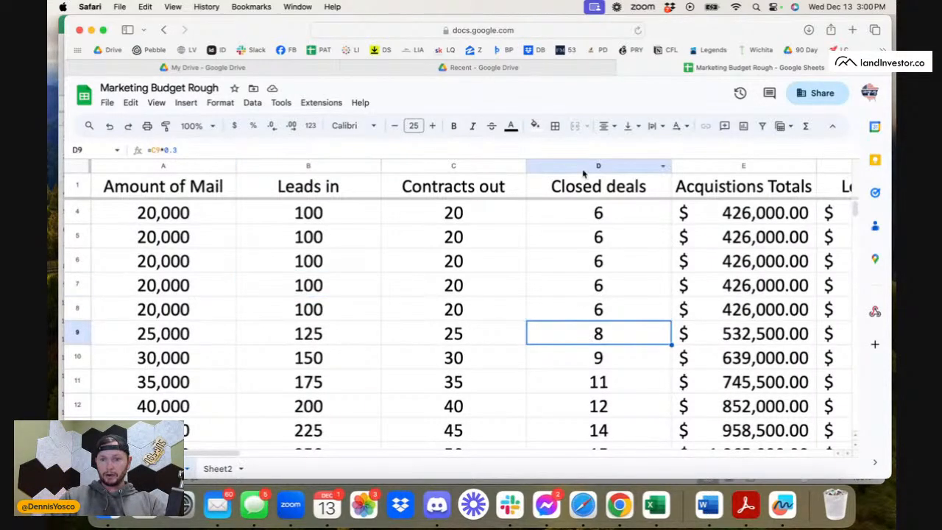
left_click(184, 149)
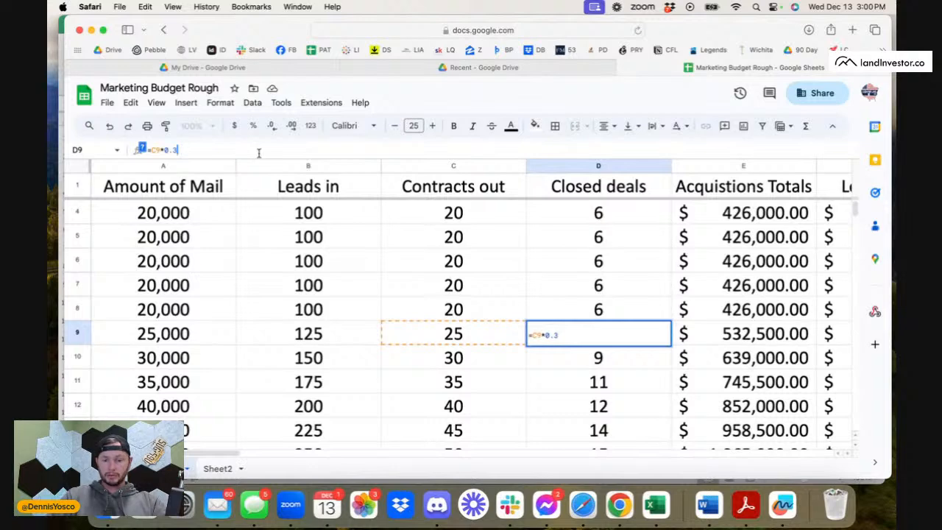
key("BackSpace")
type("5")
key("Return")
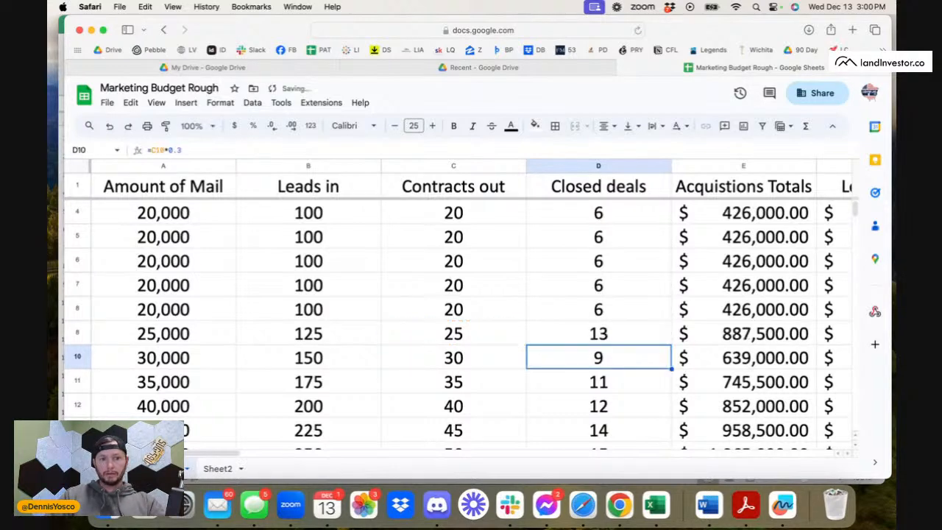
Fill the Closed deals formula from D9 down through D19.
left_click(618, 339)
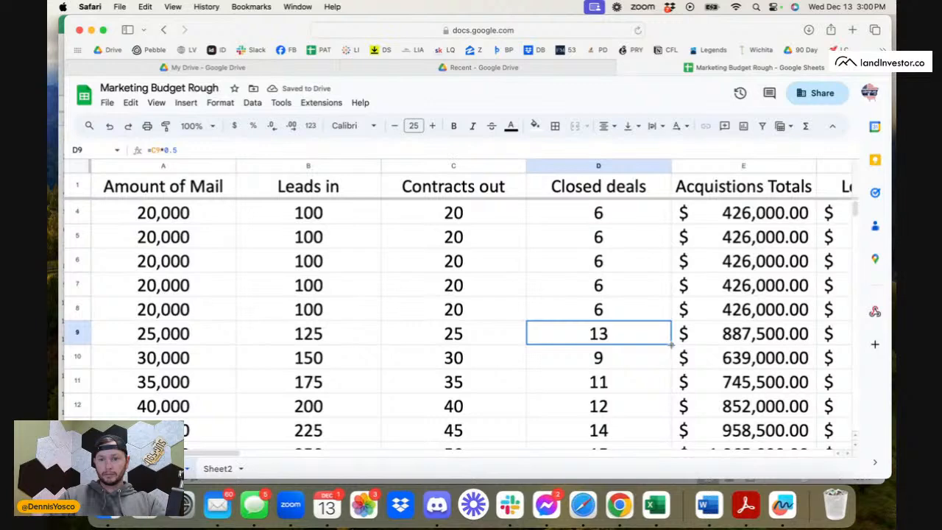
left_click_drag(671, 343, 663, 383)
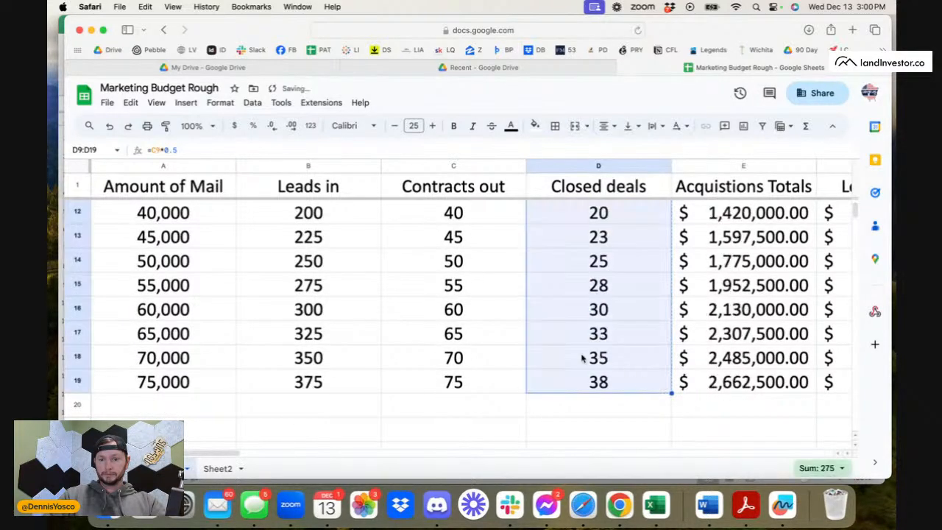
left_click(582, 358)
scroll(578, 357, "up", 3)
scroll(578, 358, "up", 1)
Examine the Contracts out formula in C6 and the Leads in formulas in B7, B6 and B9.
left_click(465, 309)
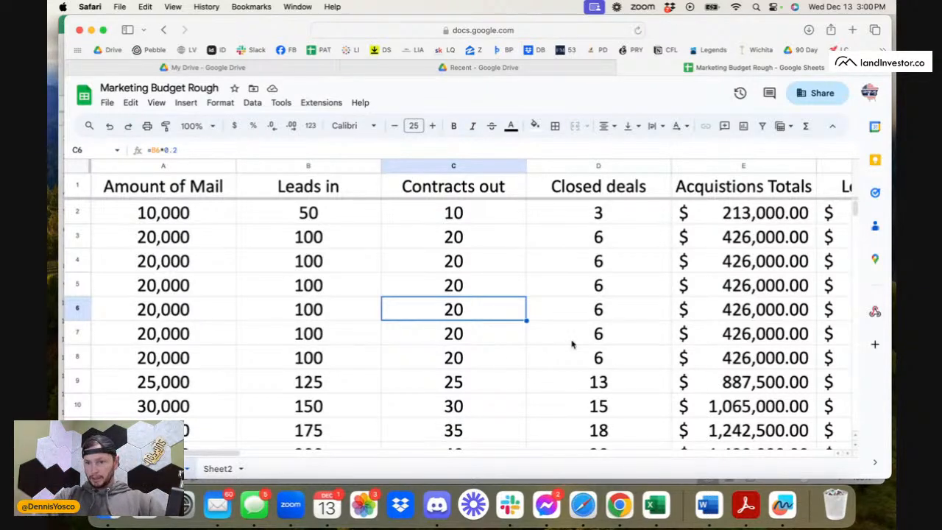
scroll(605, 337, "right", 4)
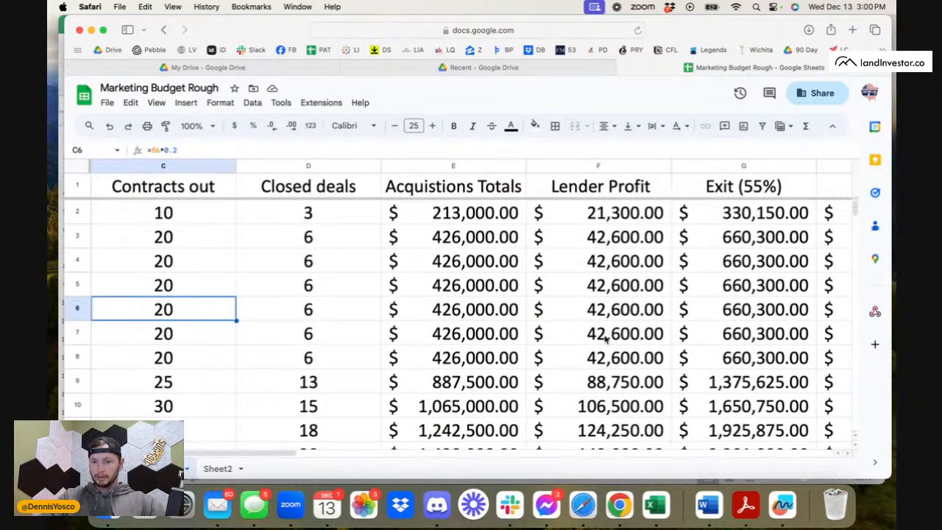
scroll(273, 378, "left", 4)
left_click(335, 330)
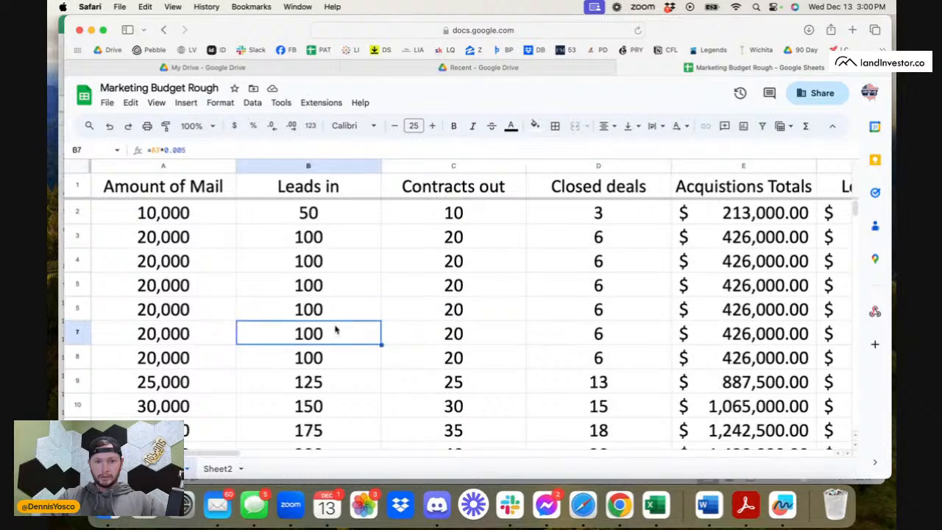
left_click(325, 312)
scroll(344, 337, "down", 2)
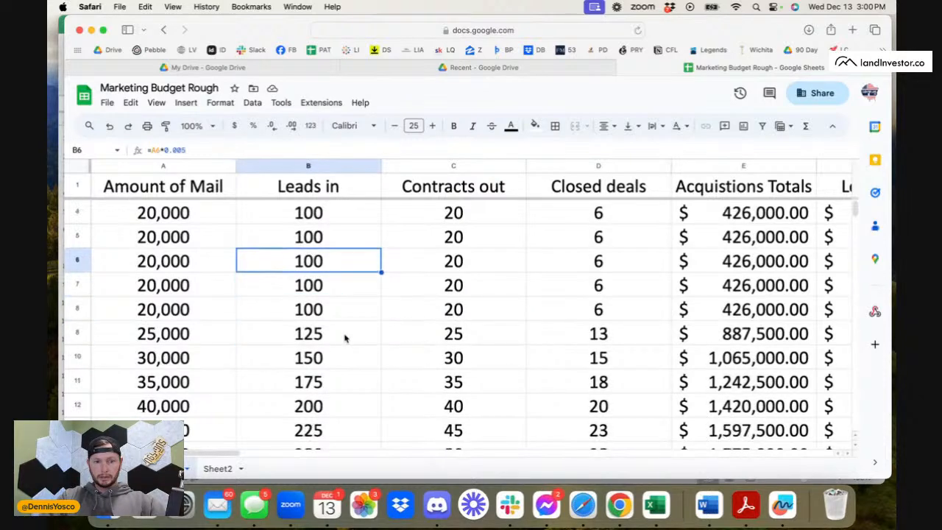
left_click(344, 337)
scroll(578, 326, "down", 1)
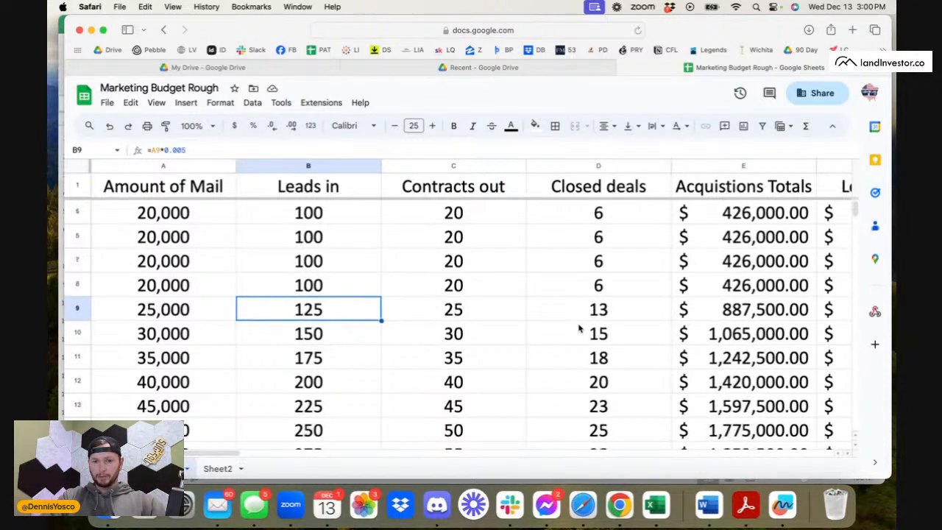
Examine the row 9 projection from Amount of Mail through the Leads in, Contracts out and Closed deals formulas, comparing D9 with D10.
left_click(496, 317)
left_click(361, 311)
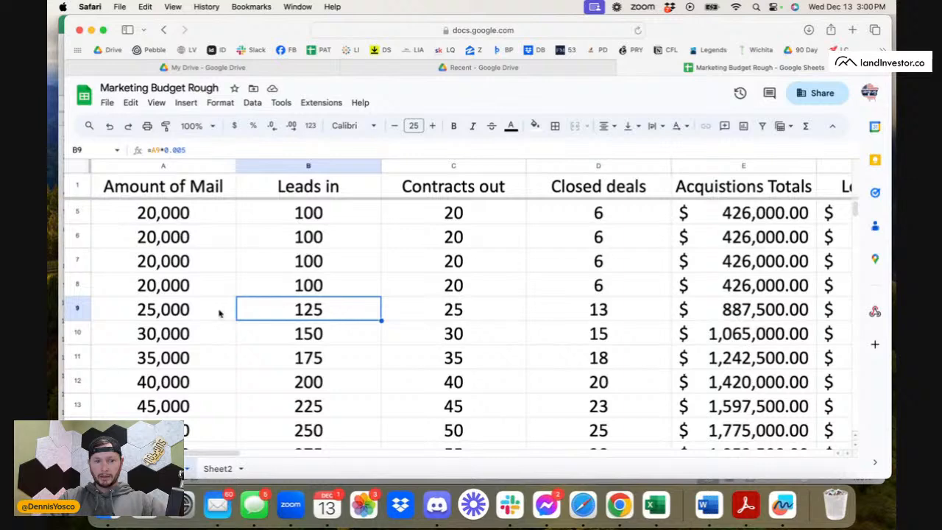
left_click(478, 318)
left_click(196, 149)
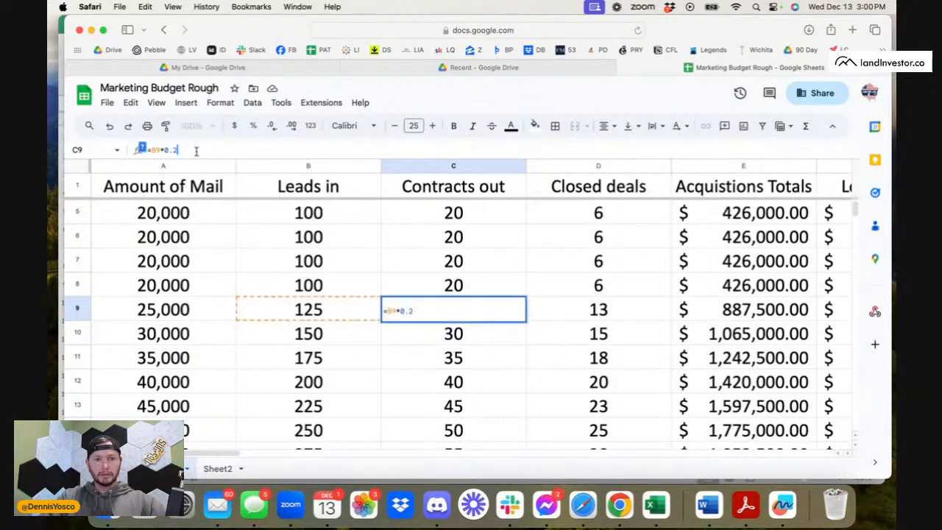
left_click(183, 313)
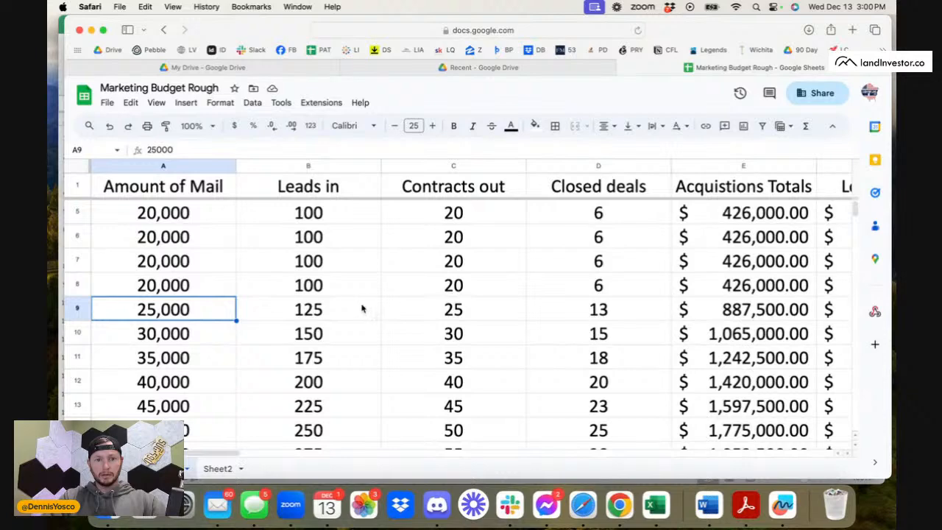
left_click(317, 314)
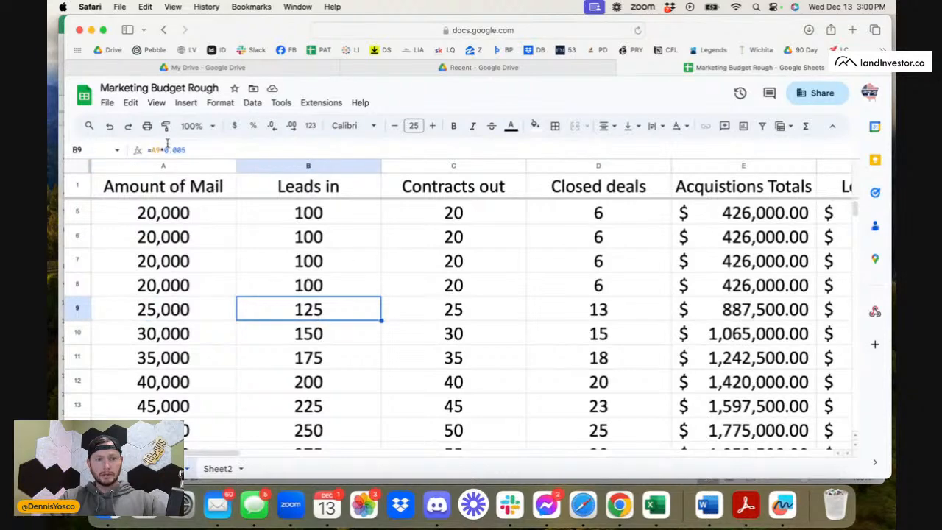
left_click(452, 312)
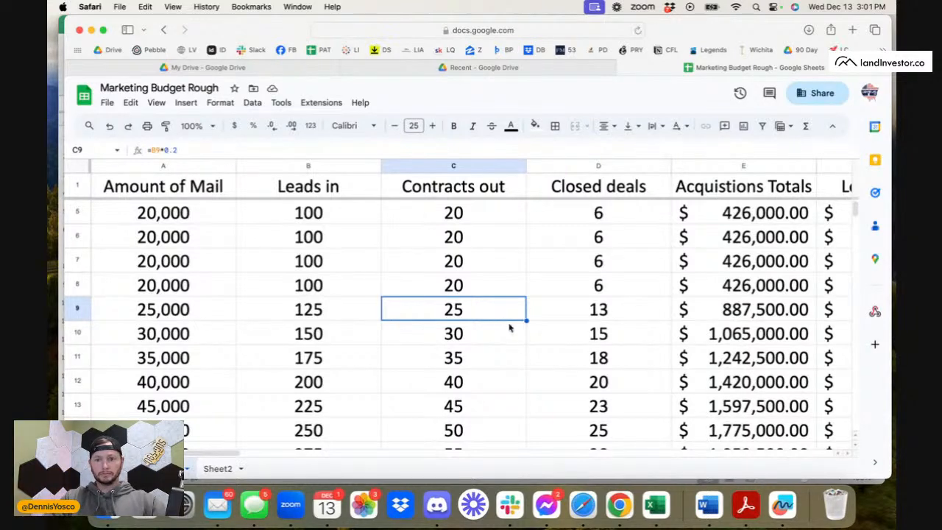
left_click(597, 318)
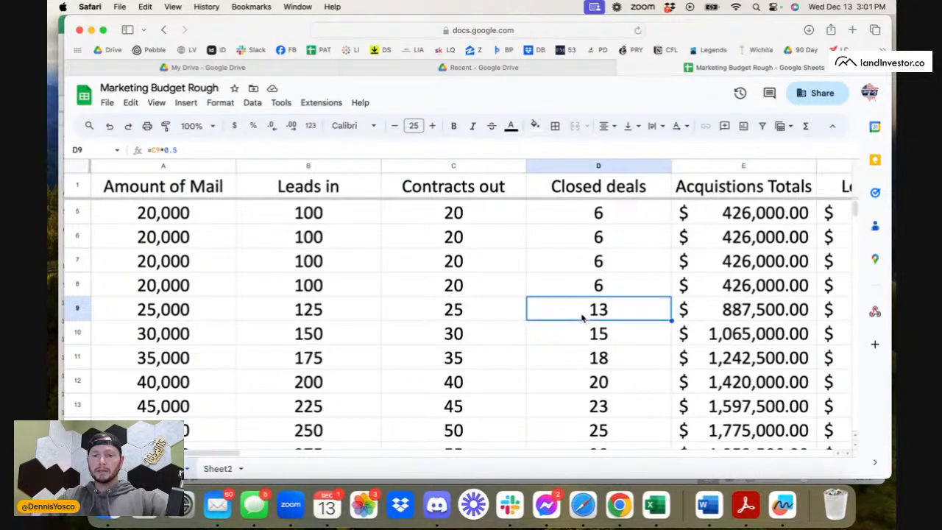
left_click(604, 331)
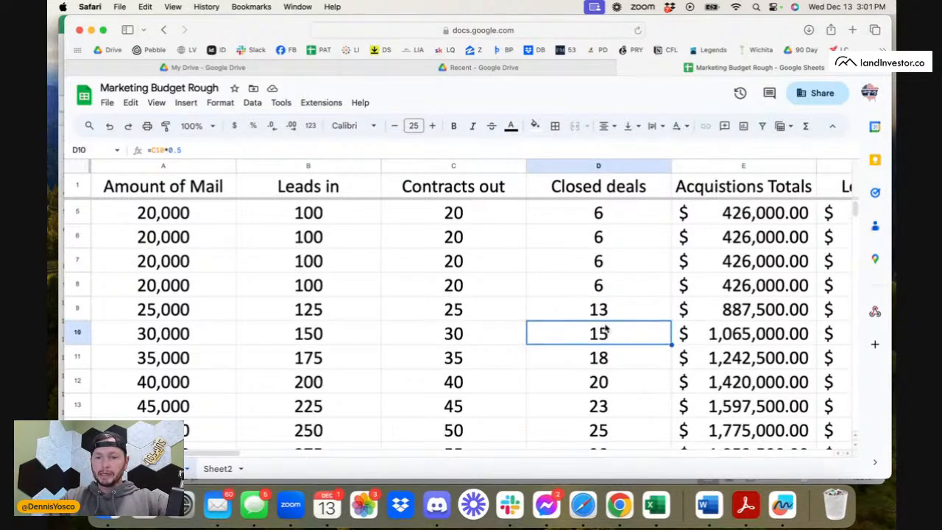
left_click(603, 312)
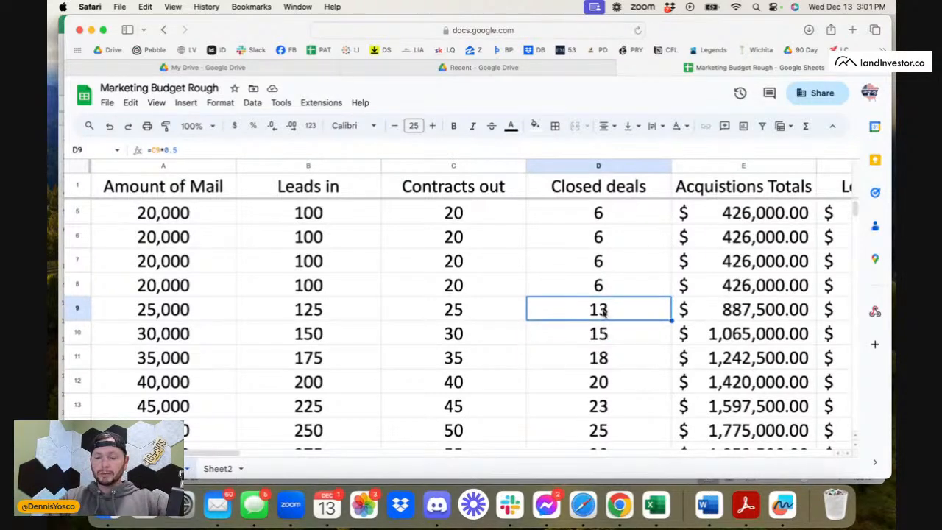
Review the Our Profit column from K10 down to K19 and check it against the mail volume, leads and deals in row 19.
left_click(643, 332)
scroll(684, 316, "right", 10)
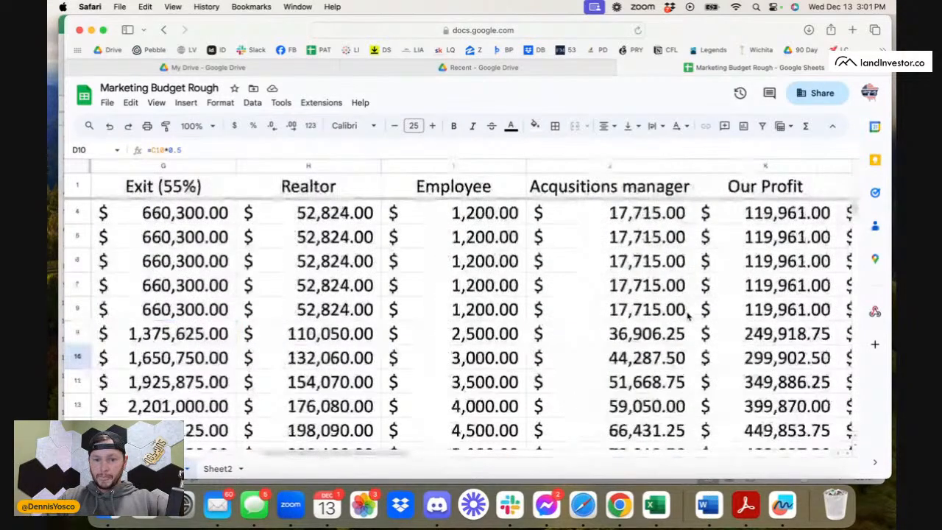
scroll(688, 315, "down", 2)
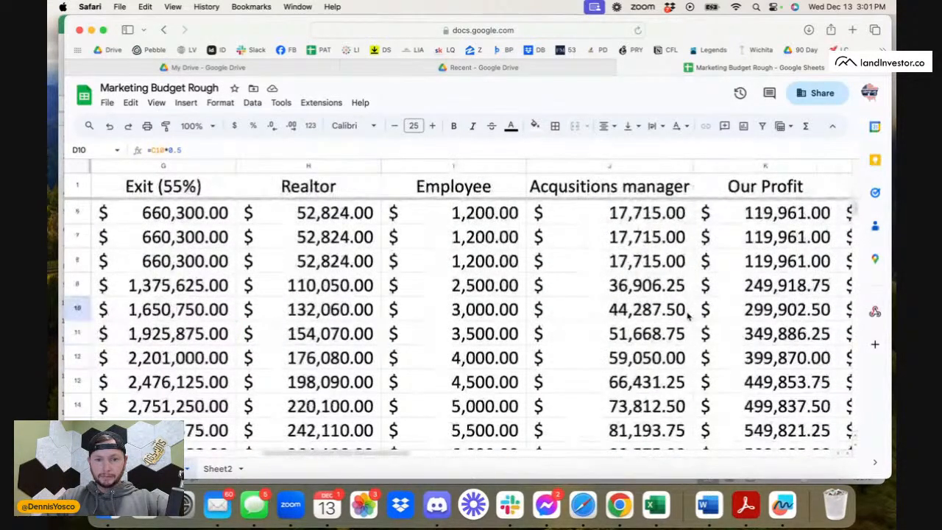
scroll(688, 315, "right", 2)
scroll(688, 315, "up", 1)
left_click(662, 328)
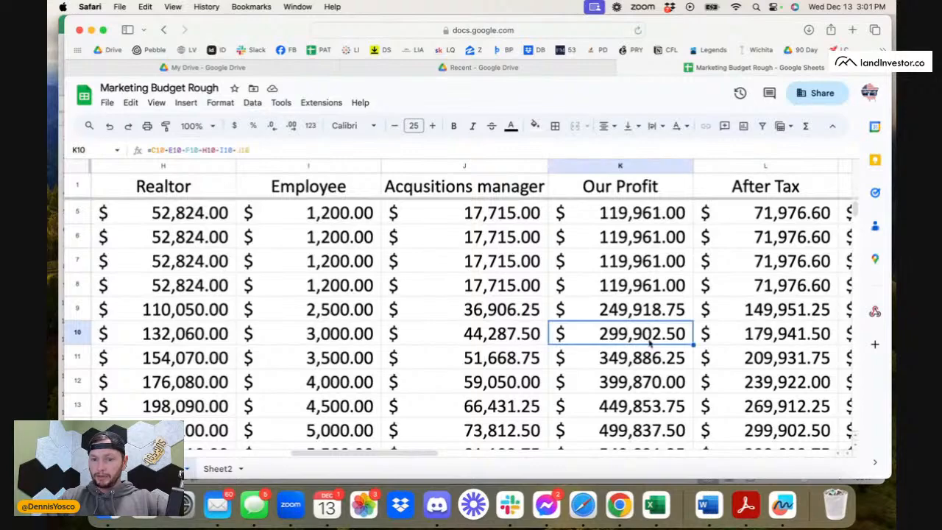
scroll(649, 357, "down", 2)
scroll(649, 357, "down", 5)
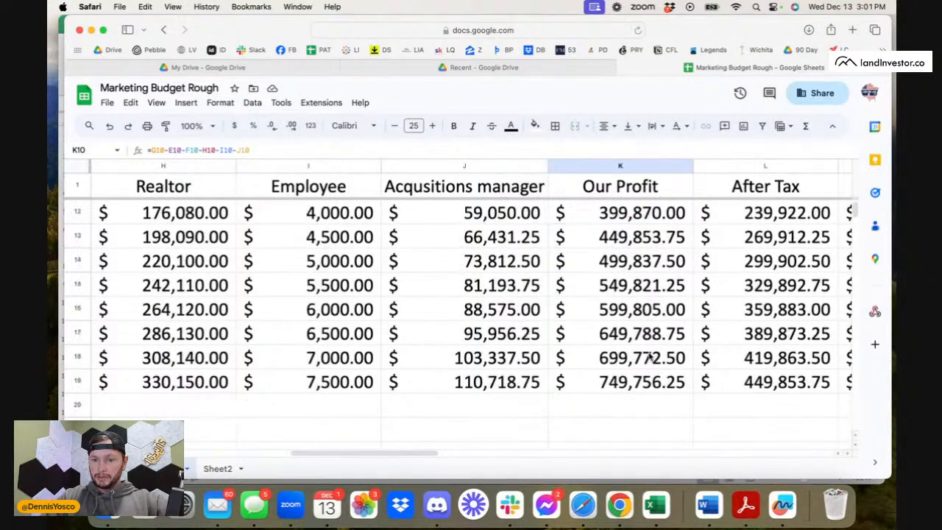
left_click(639, 376)
scroll(558, 382, "left", 7)
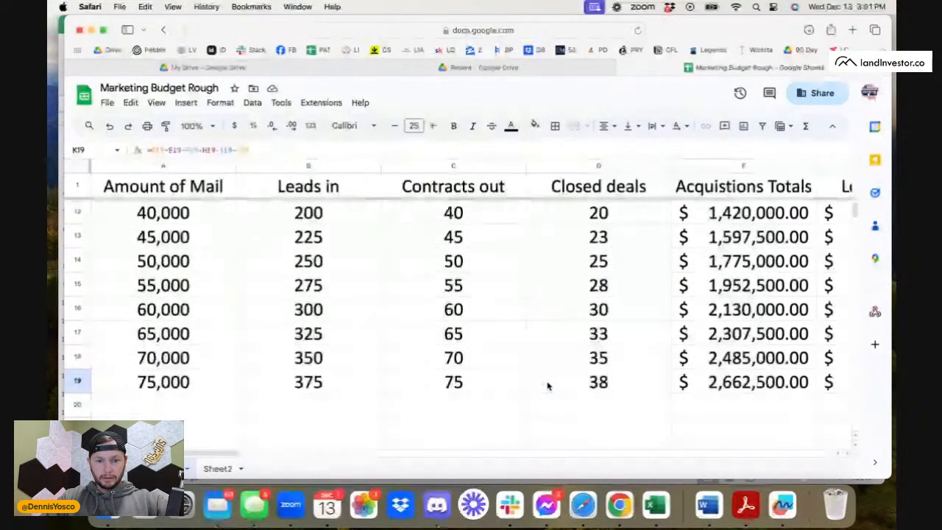
left_click(233, 387)
left_click(78, 381)
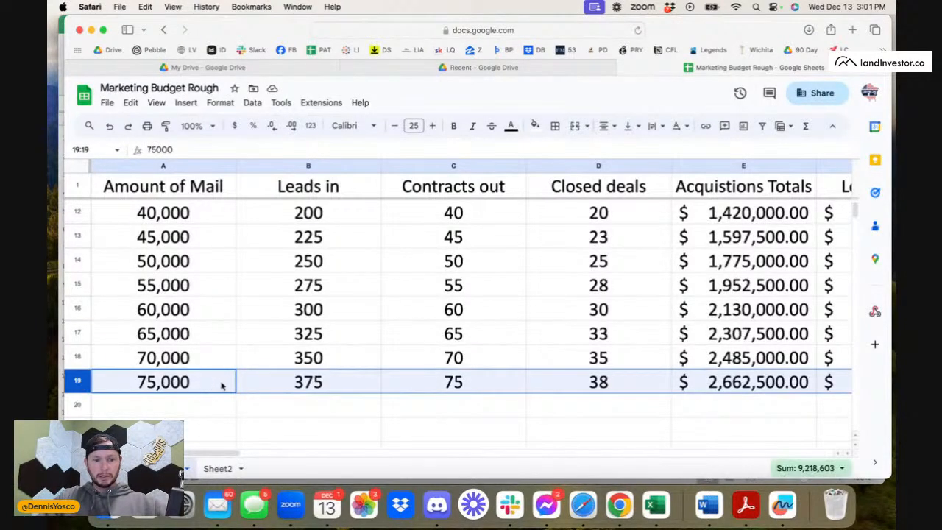
Fill the Amount of Mail value 75,000 from A19 down through A31.
scroll(114, 403, "down", 6)
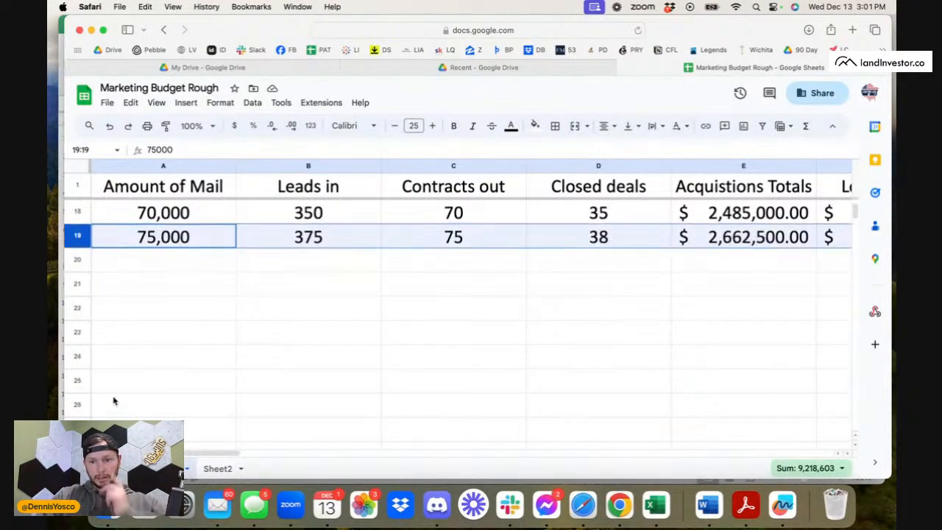
left_click(229, 243)
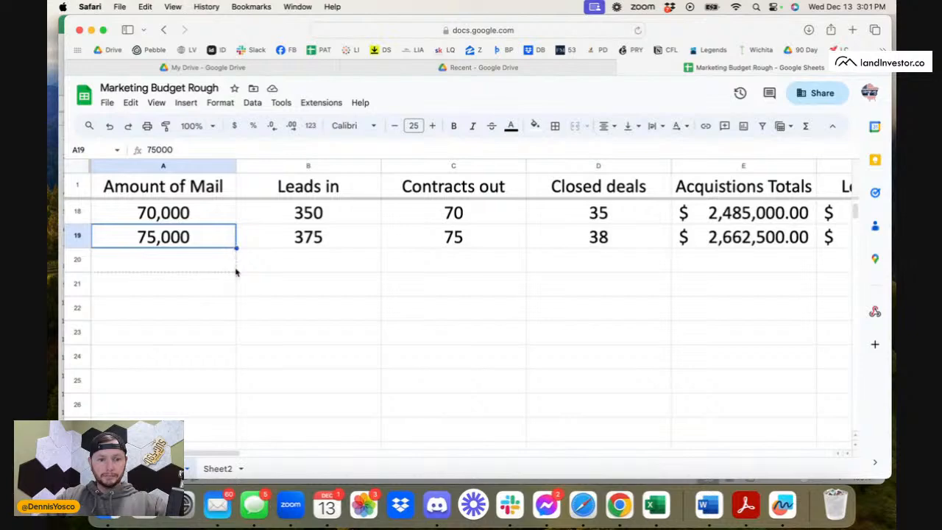
left_click_drag(220, 429, 236, 392)
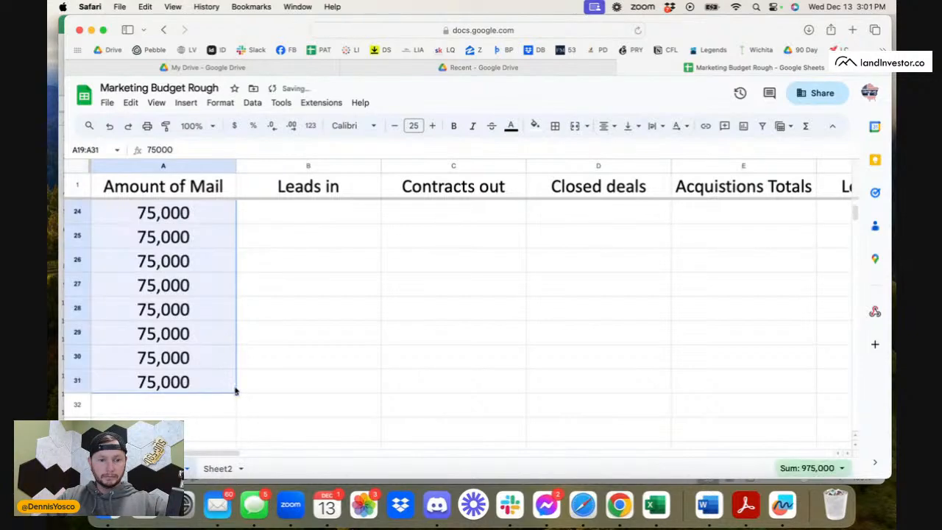
Extend the Amount of Mail series from A18:A19 down through A39 in steps of 5,000.
scroll(234, 318, "up", 6)
left_click(203, 251)
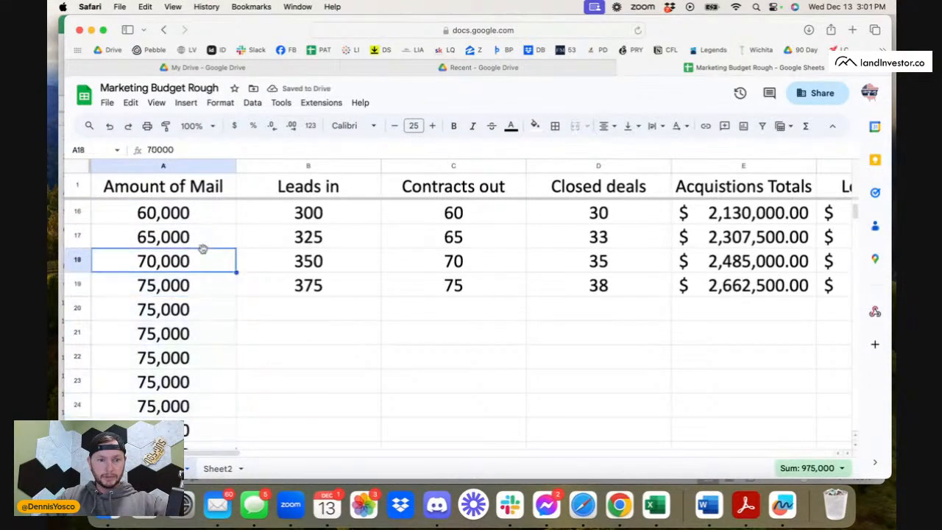
left_click(194, 277)
left_click(200, 261, "shift")
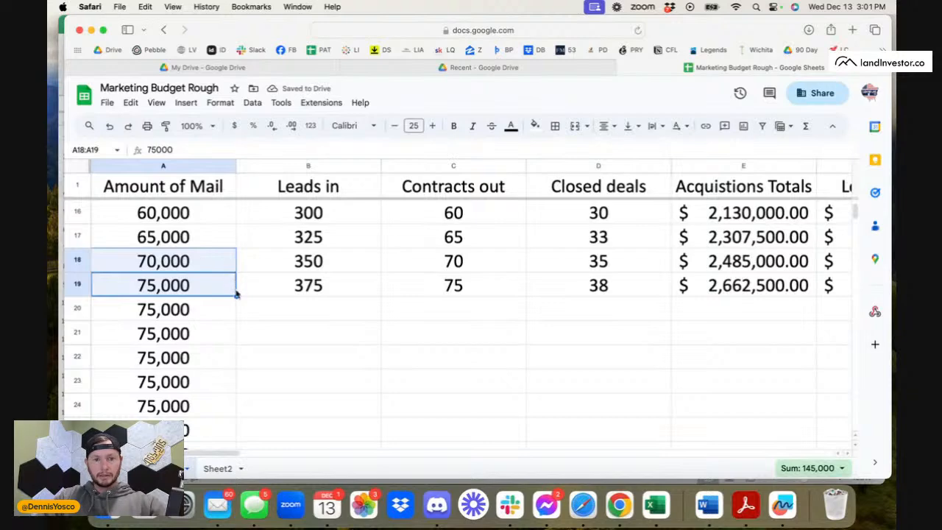
left_click_drag(236, 297, 204, 241)
left_click(322, 253)
Fill the Leads in formula from B19 down alongside the extended Amount of Mail series.
scroll(322, 252, "up", 5)
scroll(322, 252, "right", 2)
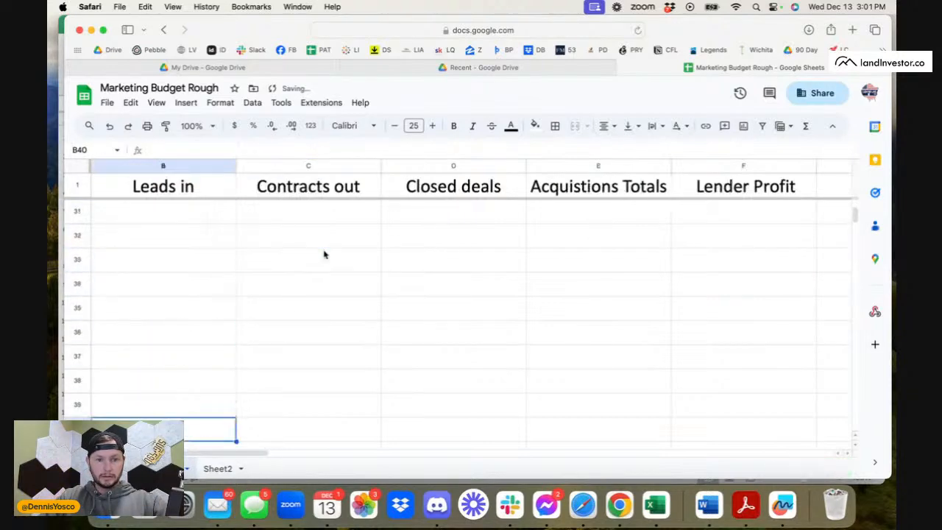
scroll(324, 255, "left", 2)
scroll(324, 255, "up", 5)
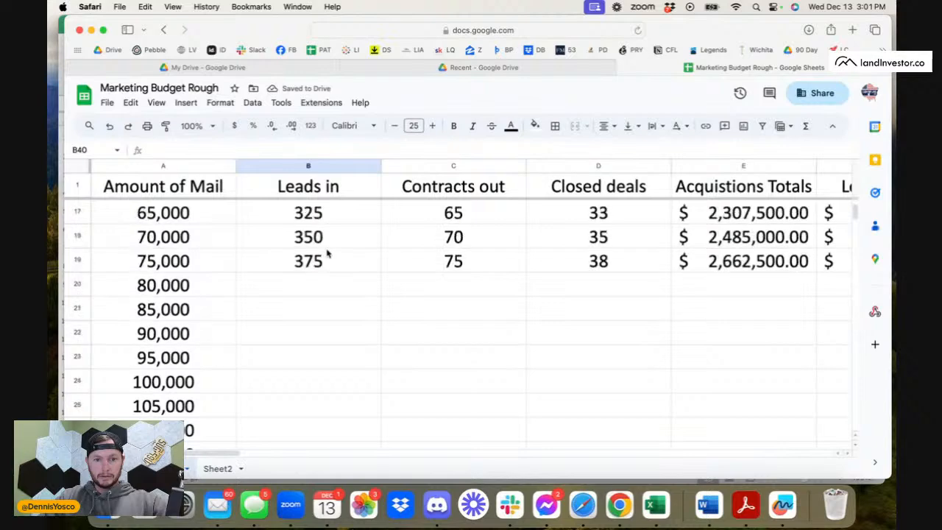
left_click(347, 268)
double_click(381, 272)
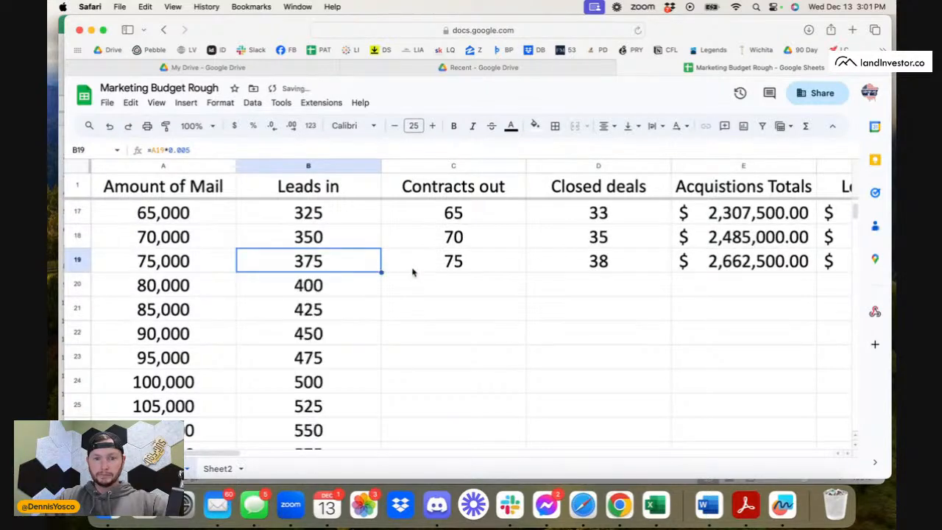
Fill the formulas in C19:T19, from Contracts out through Lisiting, down the extended rows.
left_click(433, 263)
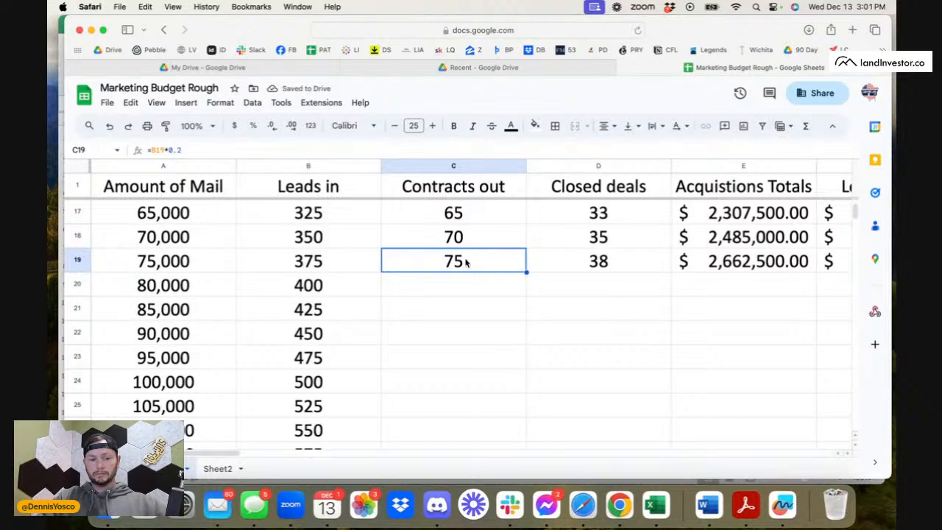
scroll(466, 262, "right", 20)
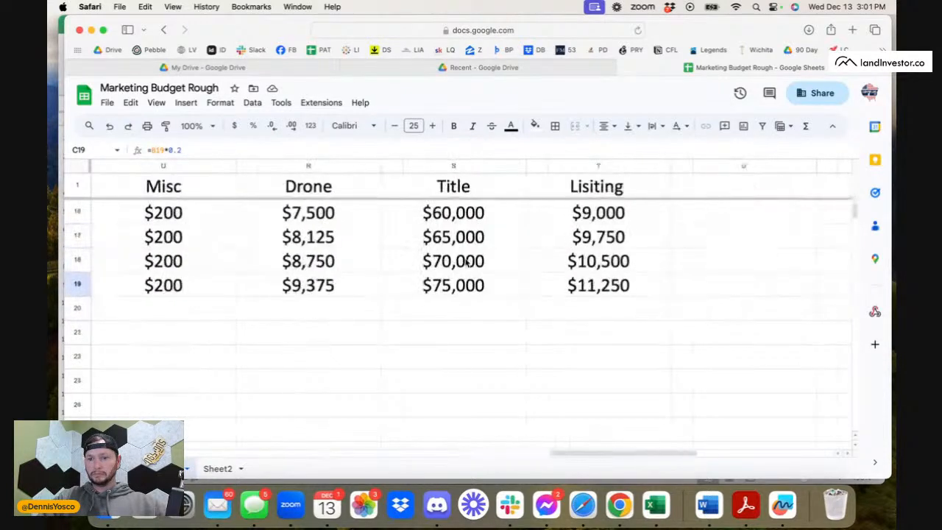
scroll(466, 262, "right", 5)
left_click(219, 313, "shift")
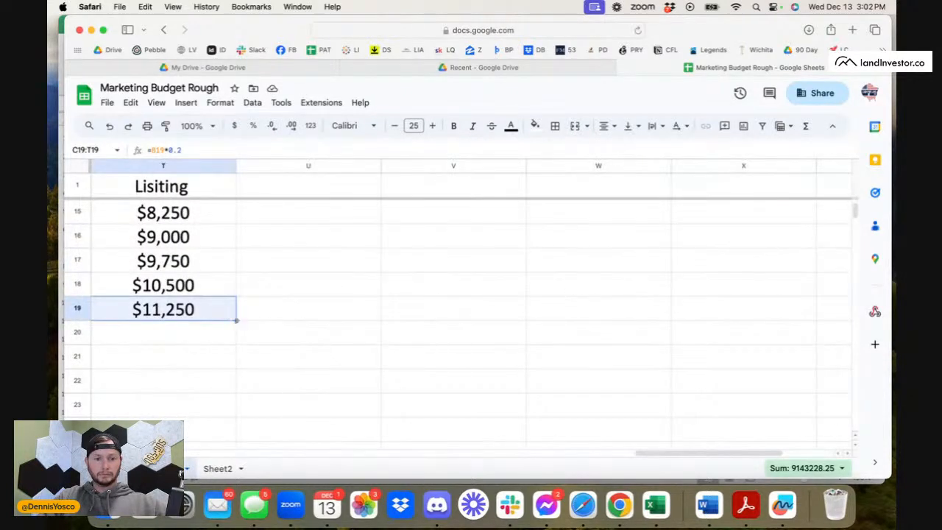
double_click(237, 321)
Review the Our Profit projection from row 20 to row 25 and compare it with the other payouts in row 25.
scroll(299, 343, "left", 20)
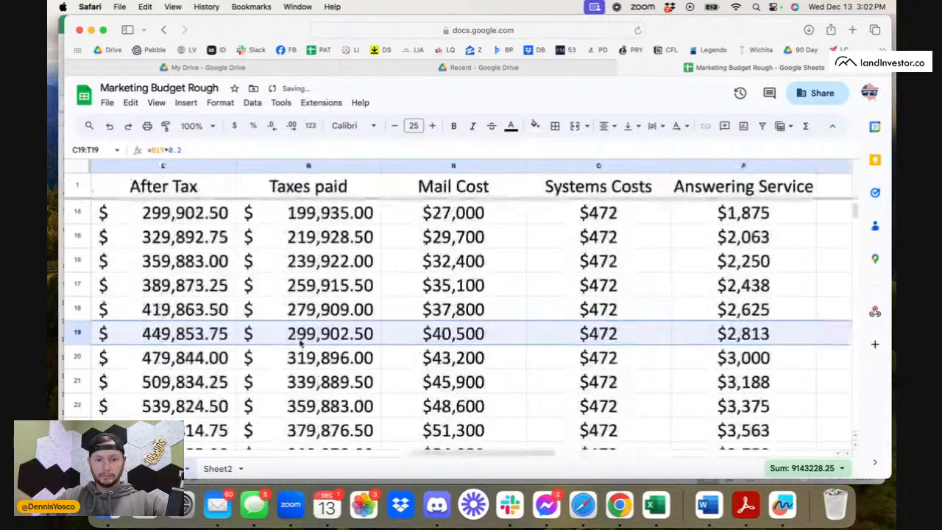
scroll(300, 343, "left", 10)
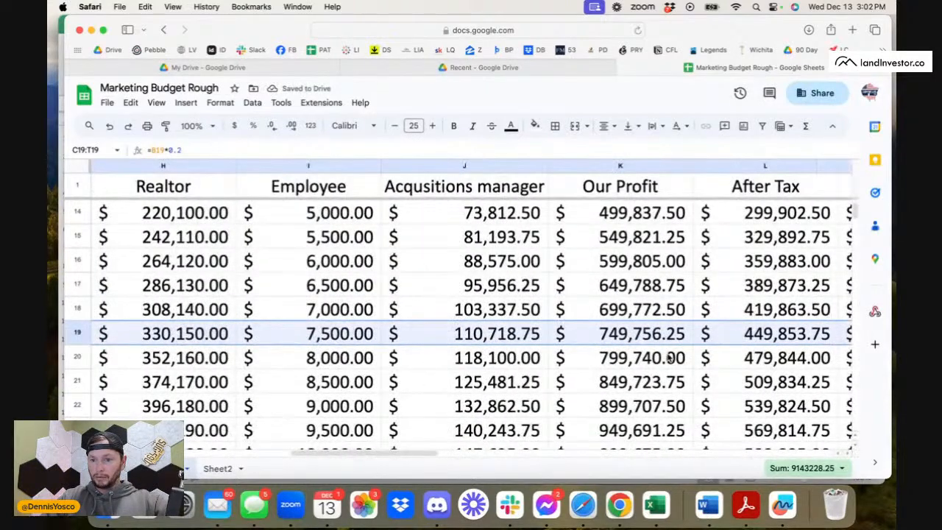
left_click(669, 357)
scroll(668, 357, "down", 4)
left_click(633, 382)
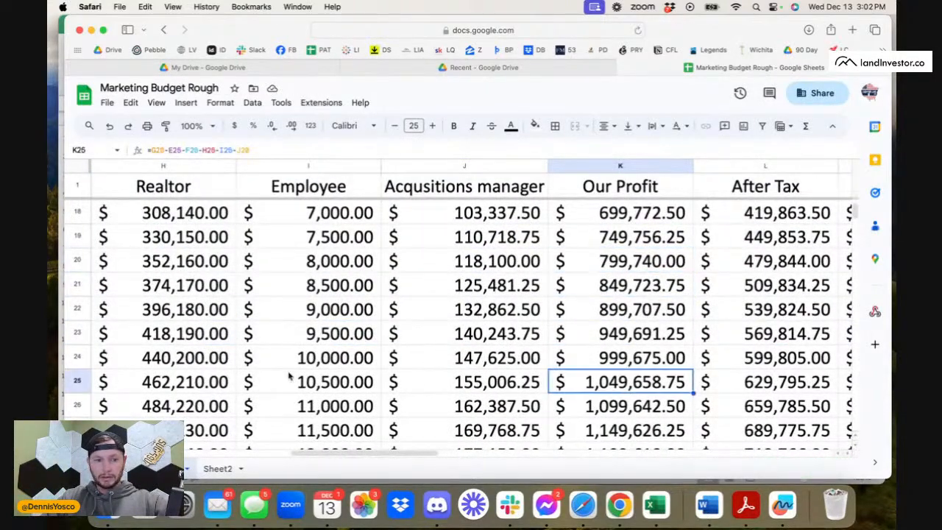
left_click(78, 381)
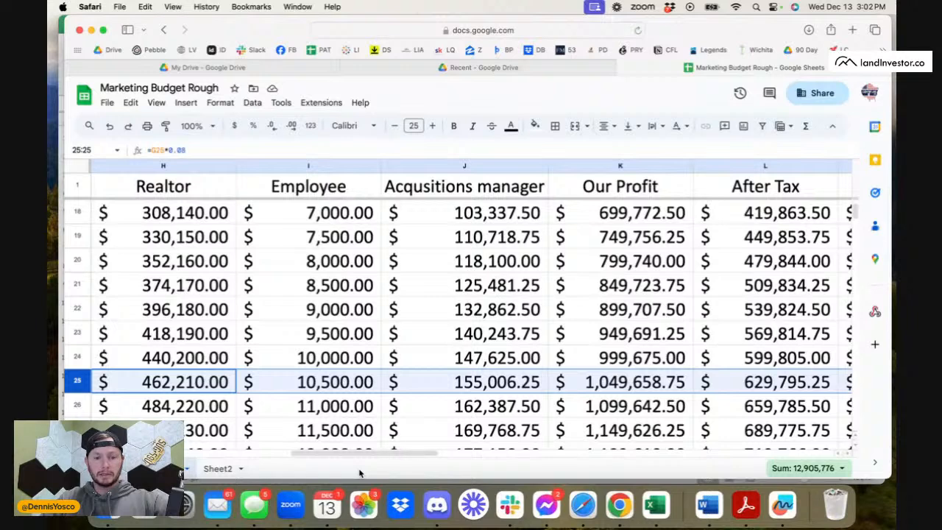
left_click(667, 390)
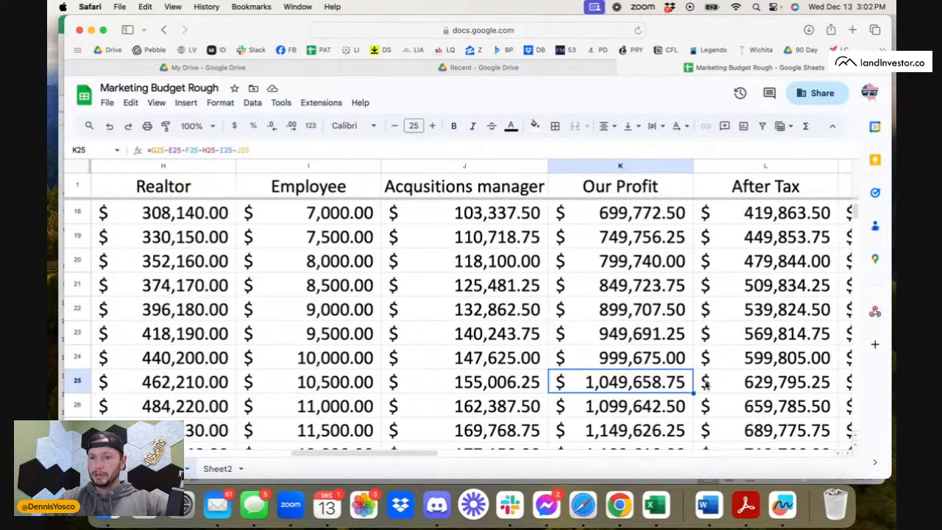
Examine the After Tax and Taxes paid formulas in L25 and M25 and the projected amounts in the rows below.
scroll(705, 383, "right", 4)
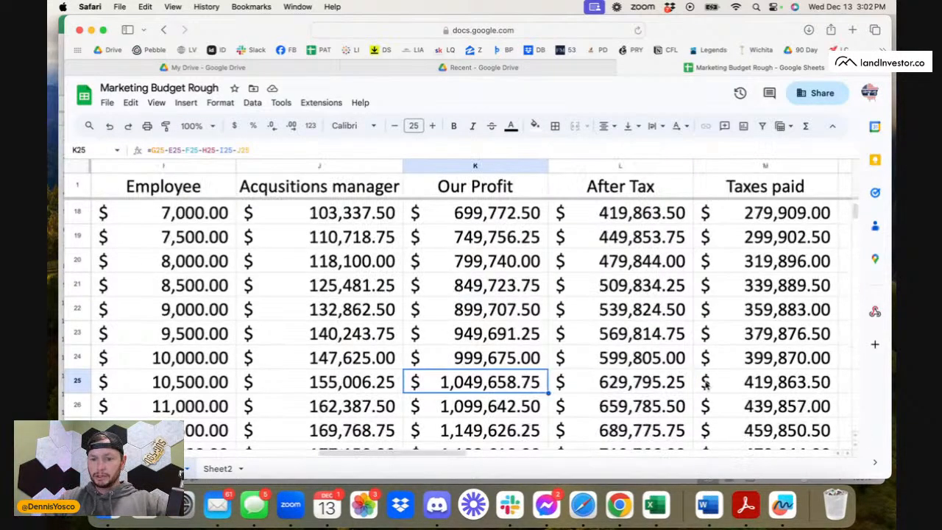
left_click(667, 387)
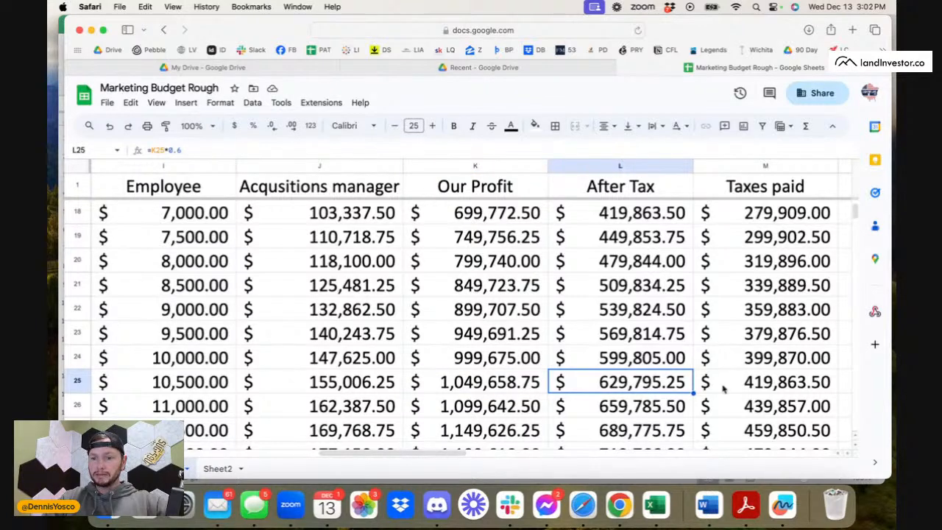
scroll(741, 394, "right", 2)
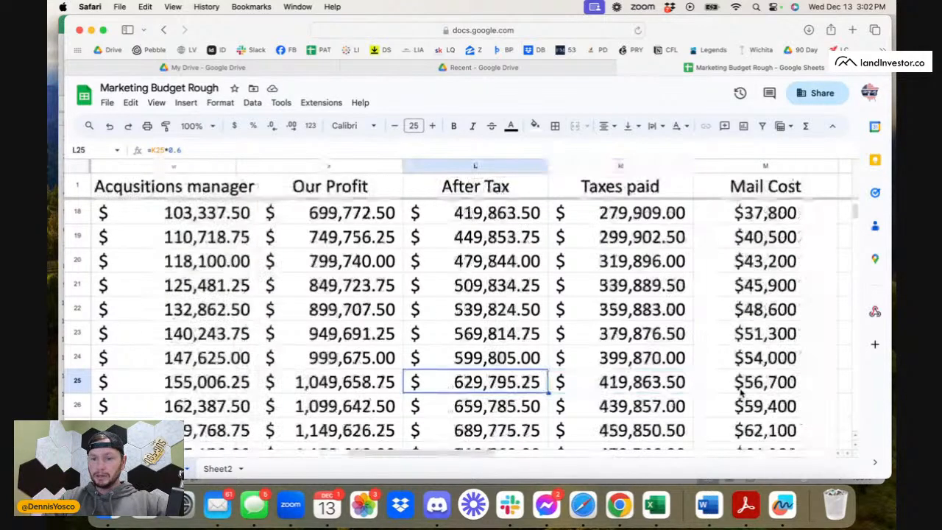
left_click(673, 387)
scroll(513, 377, "down", 10)
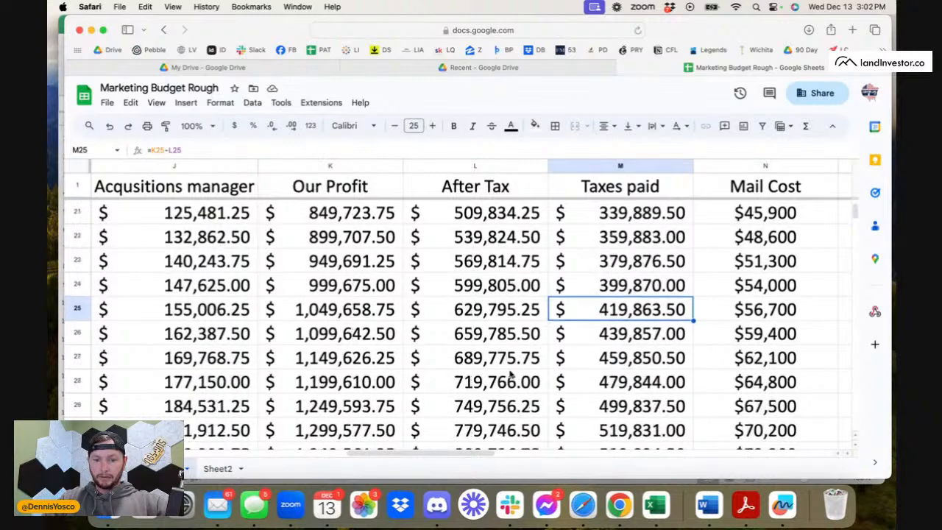
scroll(513, 377, "down", 3)
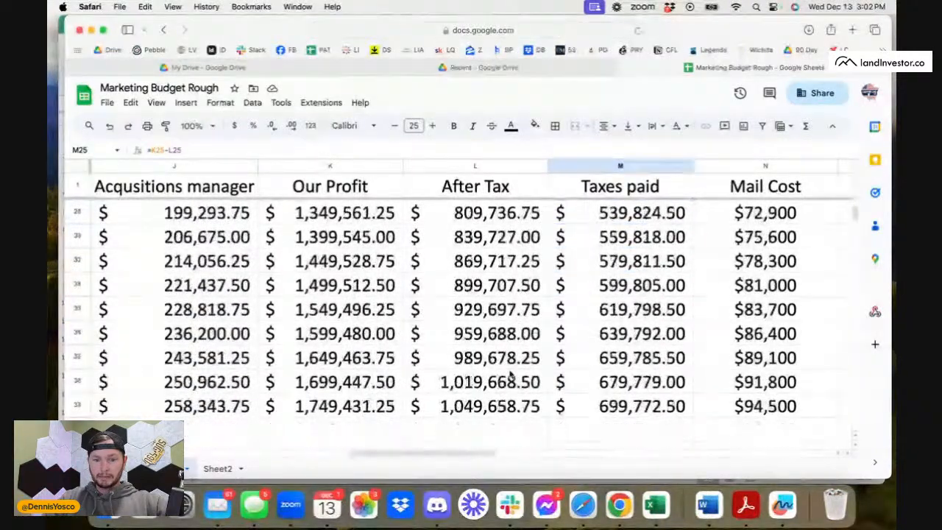
Examine the After Tax amount in L38 and compare it with the projection columns in the earlier mail volume rows.
left_click(510, 380)
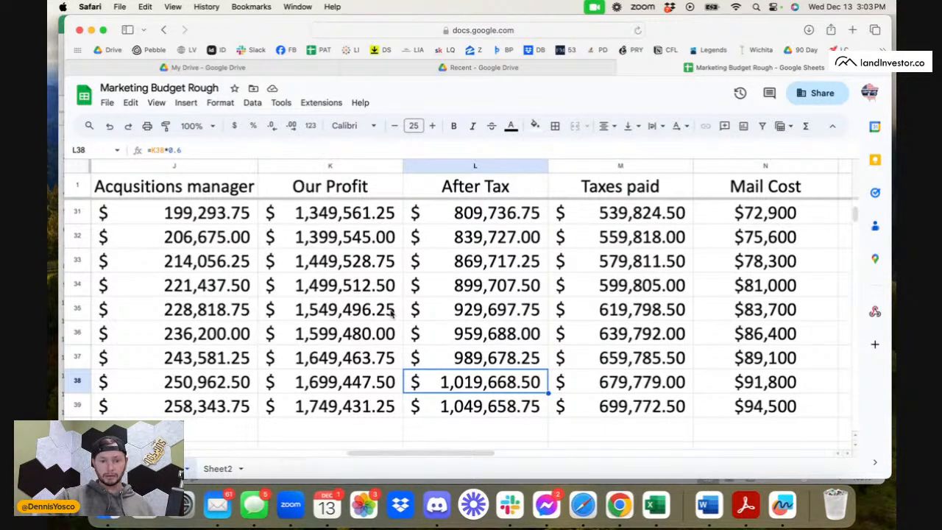
scroll(391, 312, "left", 10)
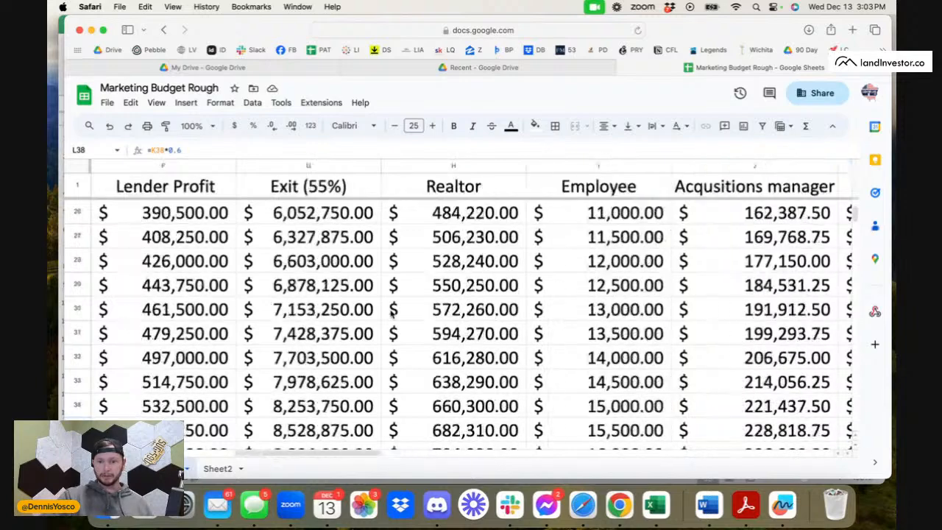
scroll(391, 313, "up", 10)
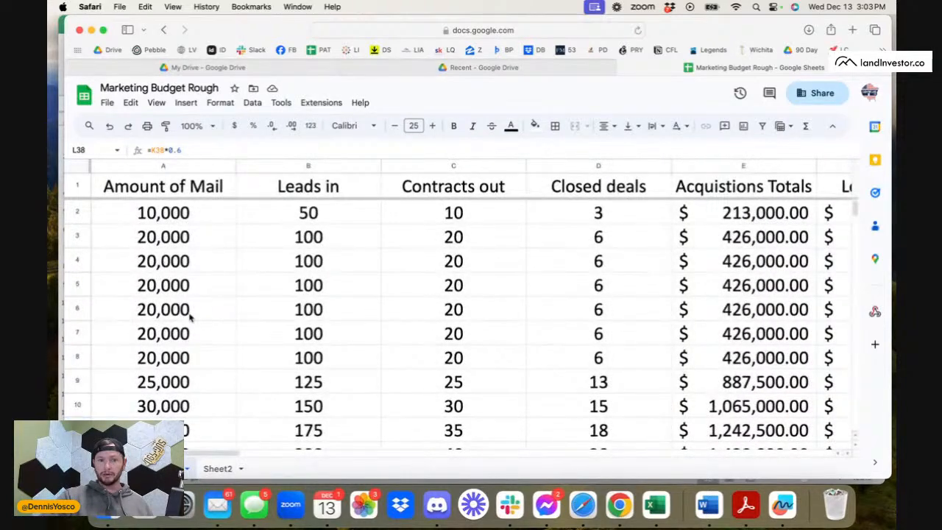
scroll(214, 316, "down", 2)
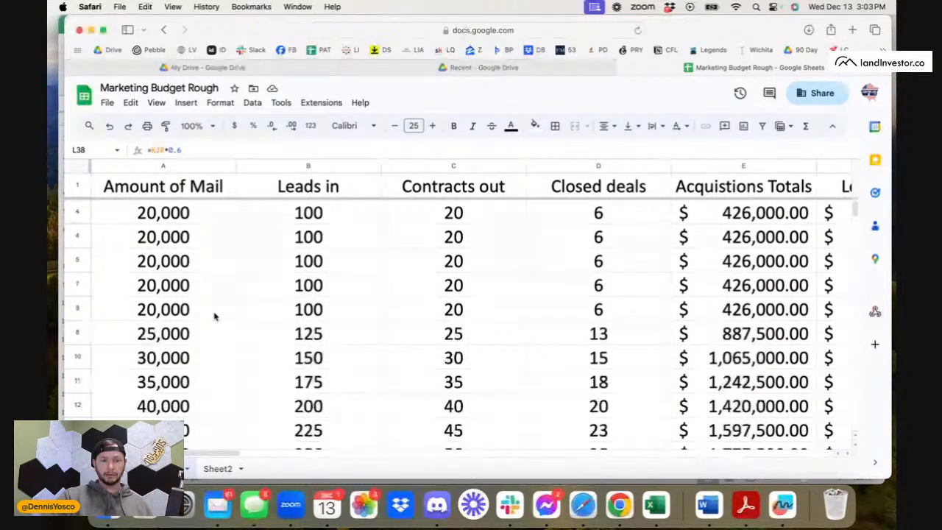
scroll(214, 315, "right", 15)
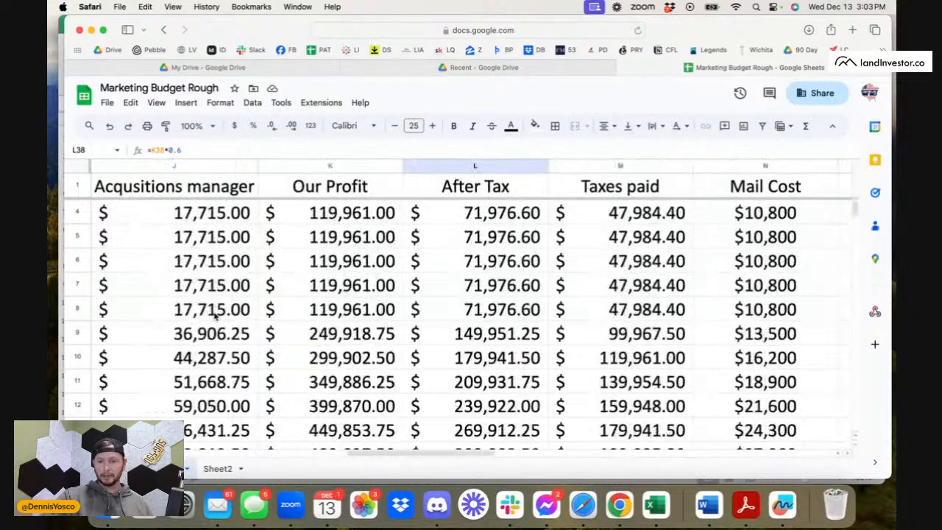
Fill the monthly cost total formula in W8 down to W12.
scroll(214, 316, "right", 1)
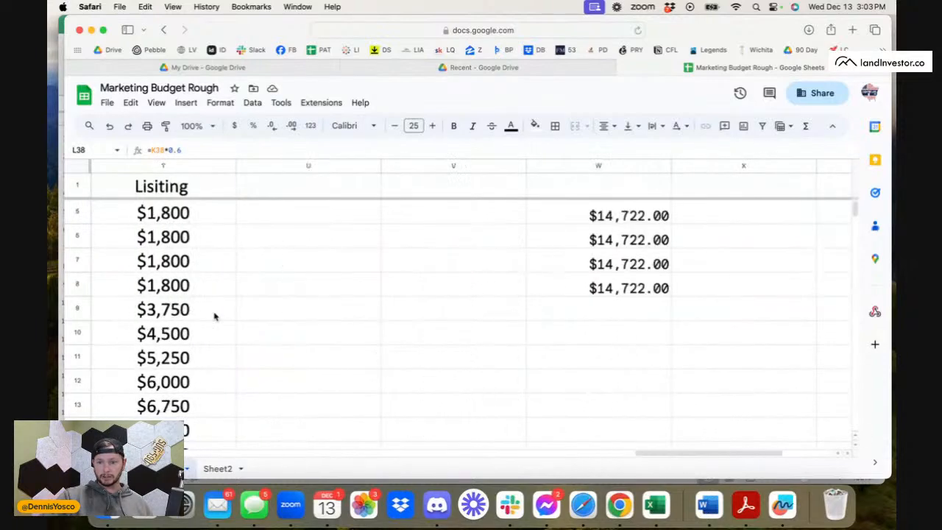
left_click(596, 289)
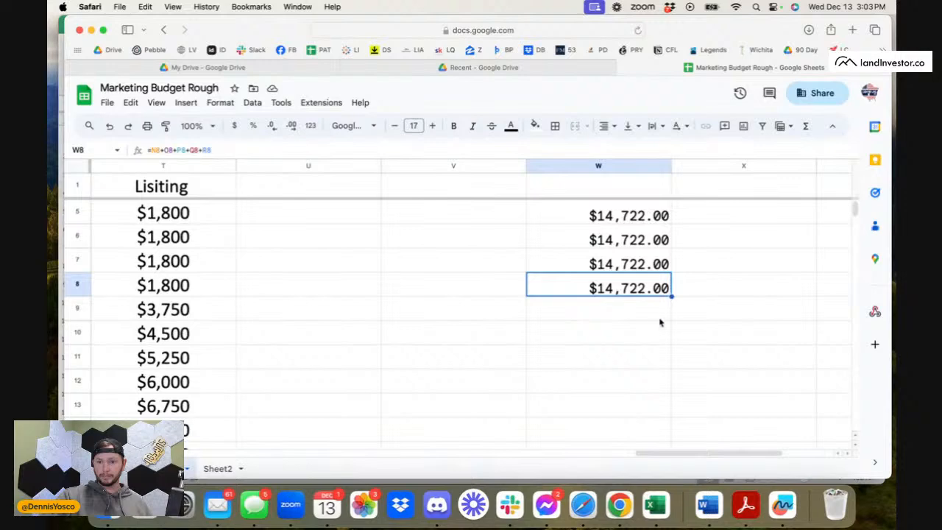
scroll(657, 319, "left", 2)
scroll(656, 320, "up", 3)
scroll(656, 320, "right", 4)
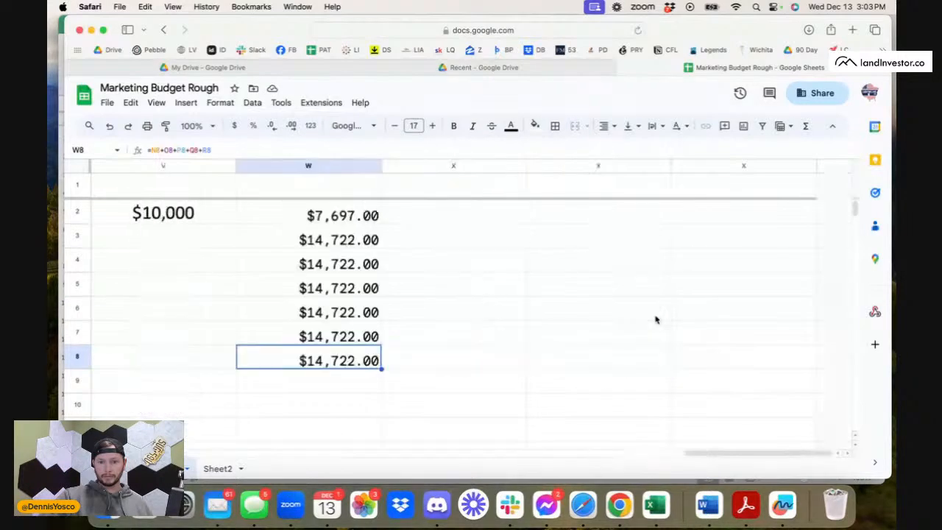
scroll(657, 319, "down", 2)
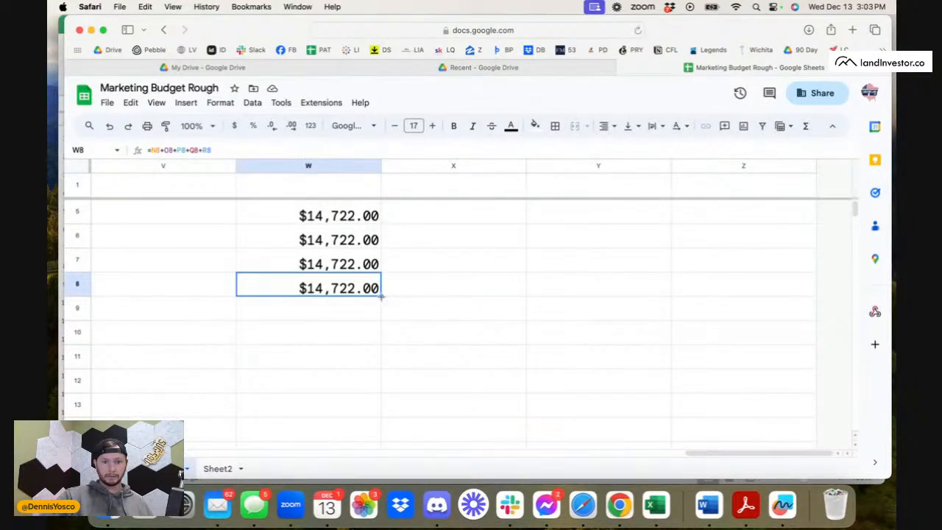
left_click_drag(381, 295, 381, 383)
Extend the cost total formula from W12 down to W27.
scroll(381, 382, "down", 5)
scroll(381, 382, "right", 1)
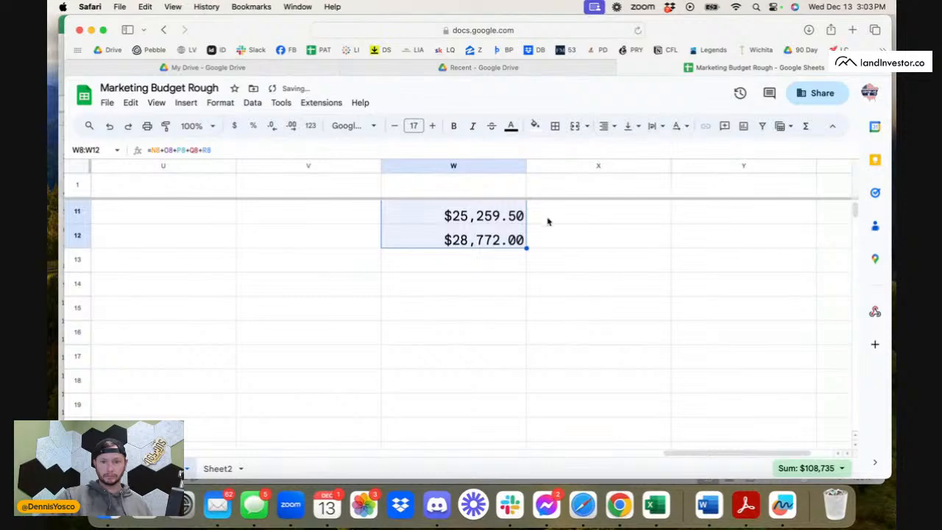
left_click(528, 262)
left_click(525, 245)
left_click_drag(528, 252, 511, 340)
scroll(501, 353, "left", 5)
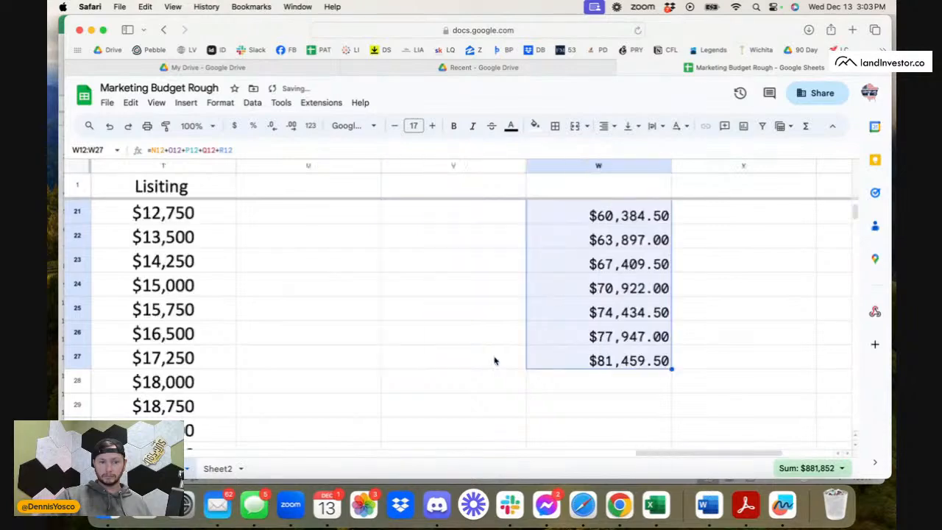
Continue filling the cost total formula in column W down to row 35.
scroll(500, 353, "right", 5)
scroll(508, 346, "down", 3)
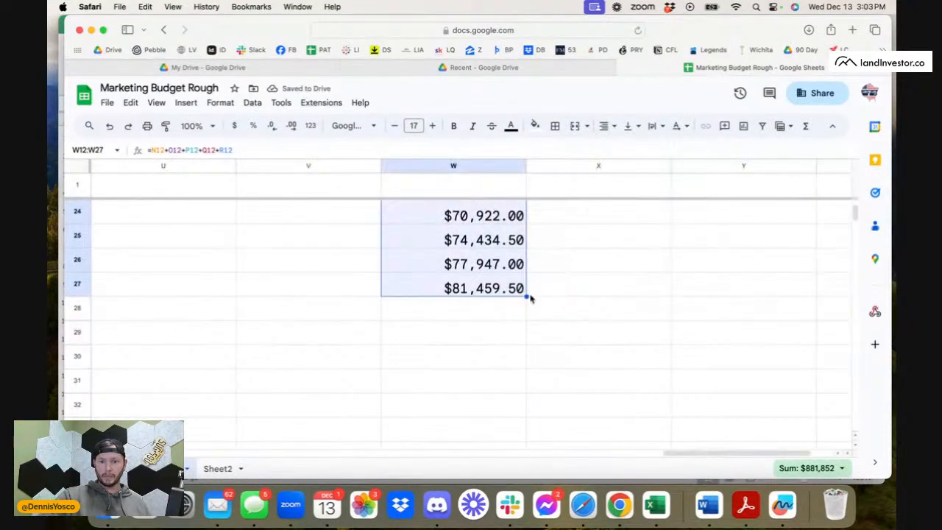
left_click_drag(526, 295, 532, 412)
scroll(532, 412, "down", 8)
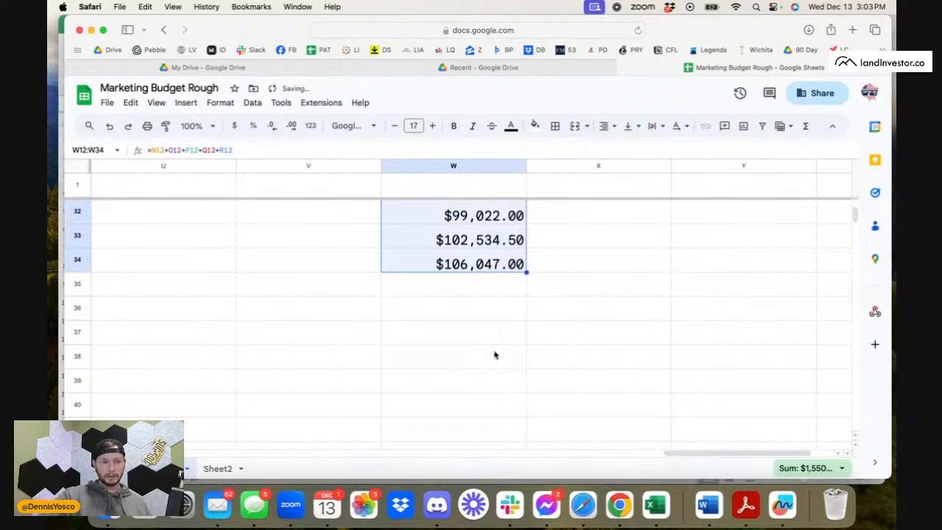
left_click_drag(526, 271, 528, 288)
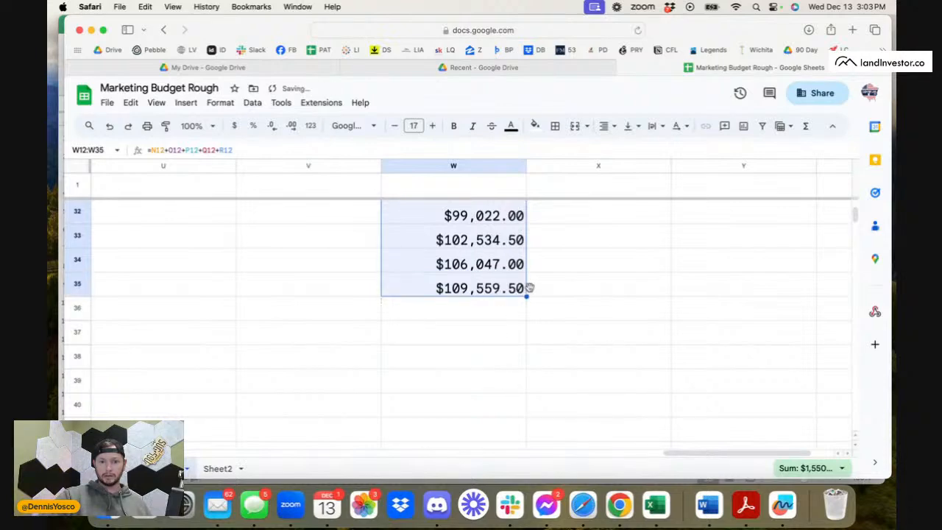
left_click(568, 281)
Check the cost totals in column W from W9 to W14, selecting that range to view its sum.
scroll(569, 281, "up", 10)
scroll(569, 281, "left", 5)
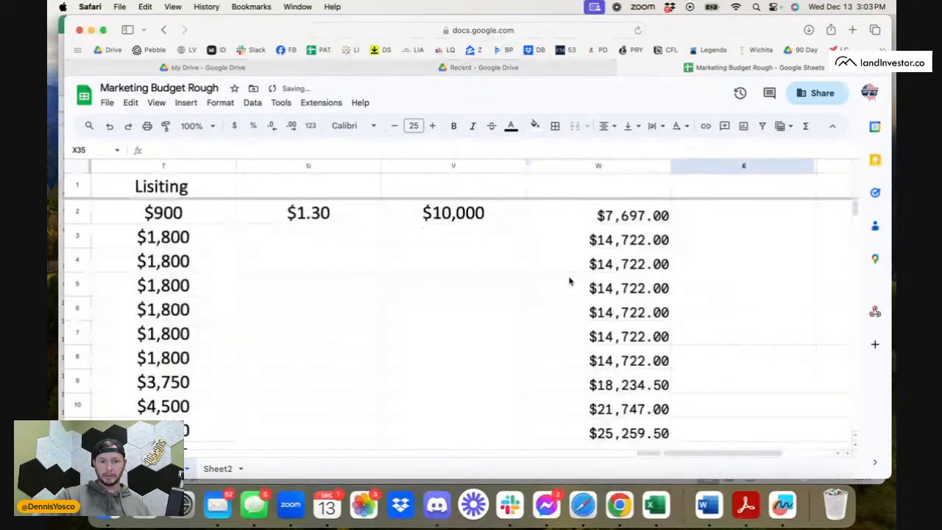
scroll(569, 281, "right", 5)
left_click(501, 336)
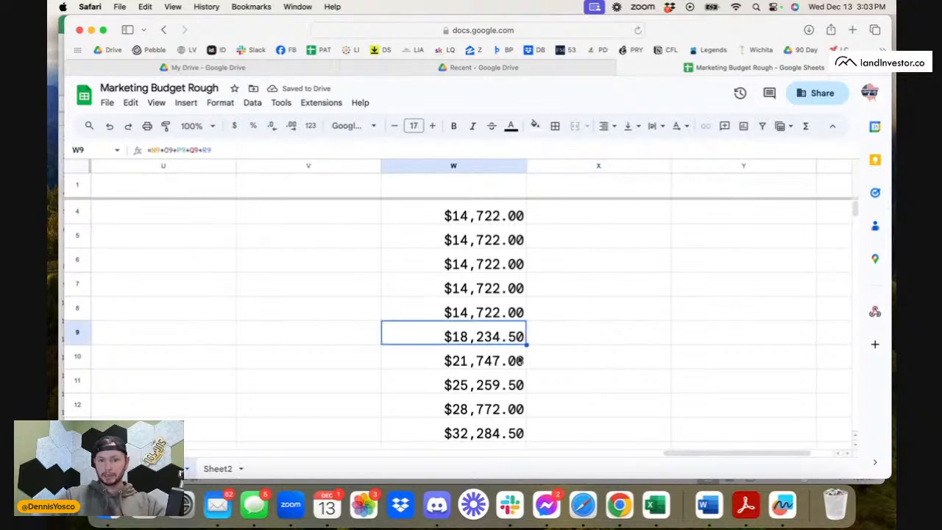
scroll(519, 359, "down", 4)
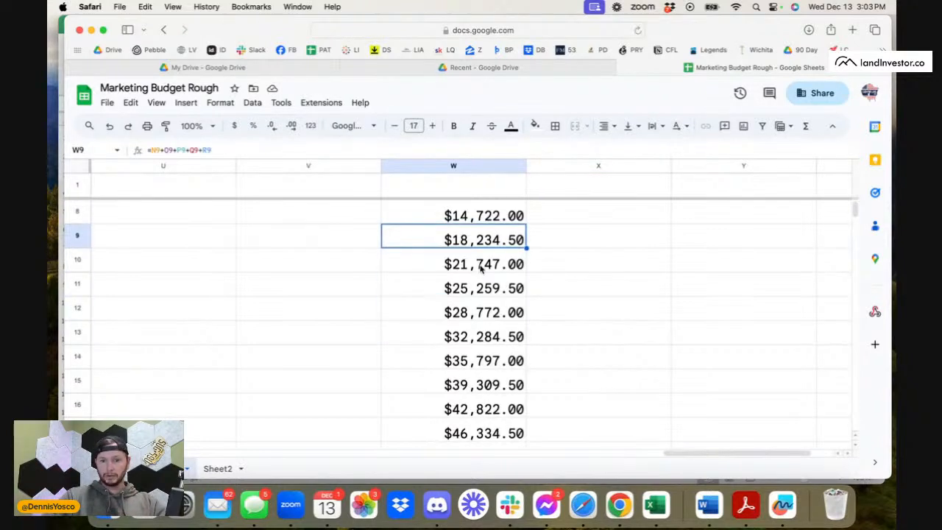
left_click(488, 359, "shift")
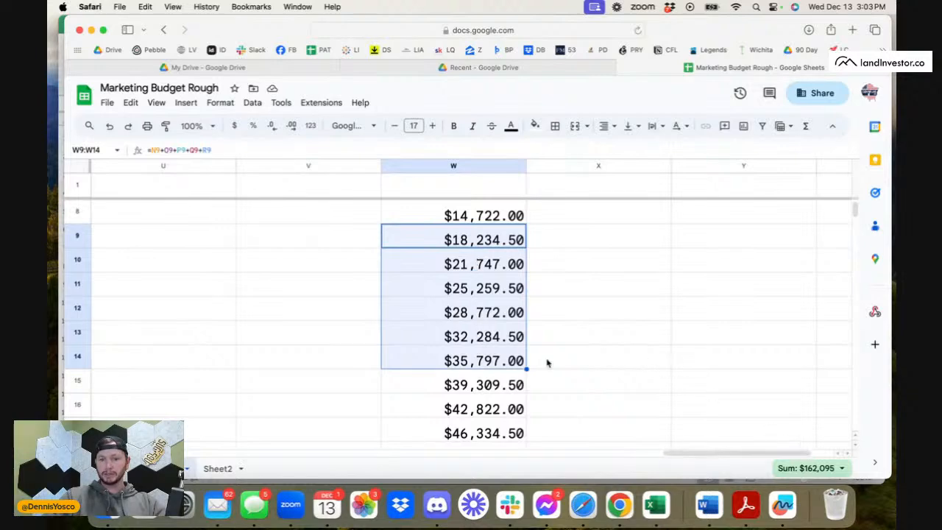
Enter the formula =K2/W2 in X2 to divide Our Profit by the row's cost total.
scroll(628, 242, "up", 3)
scroll(628, 243, "left", 2)
scroll(631, 243, "right", 2)
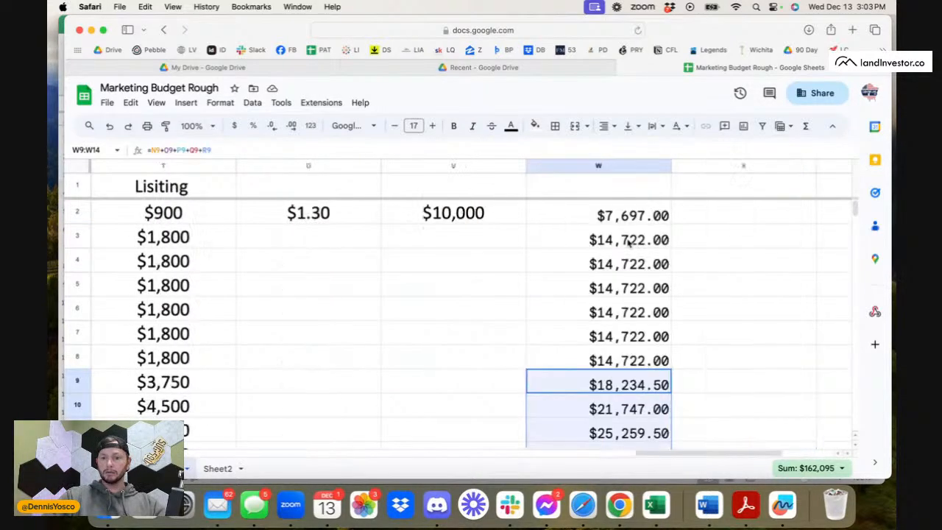
left_click(608, 213)
type("=")
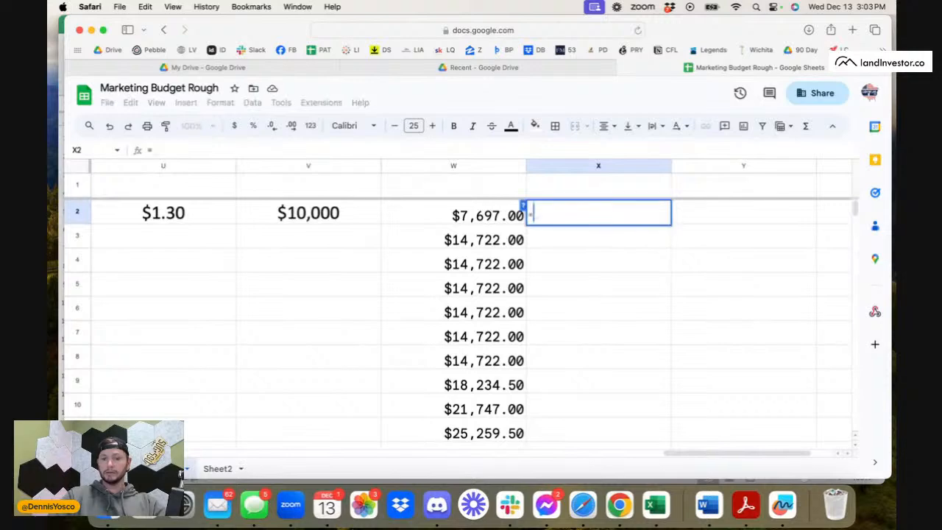
scroll(291, 263, "left", 5)
scroll(292, 264, "right", 7)
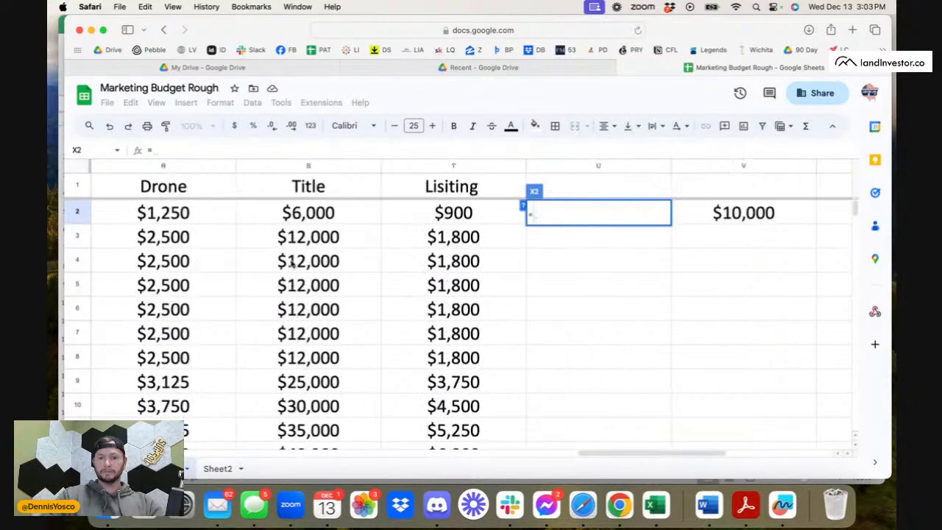
scroll(291, 264, "left", 7)
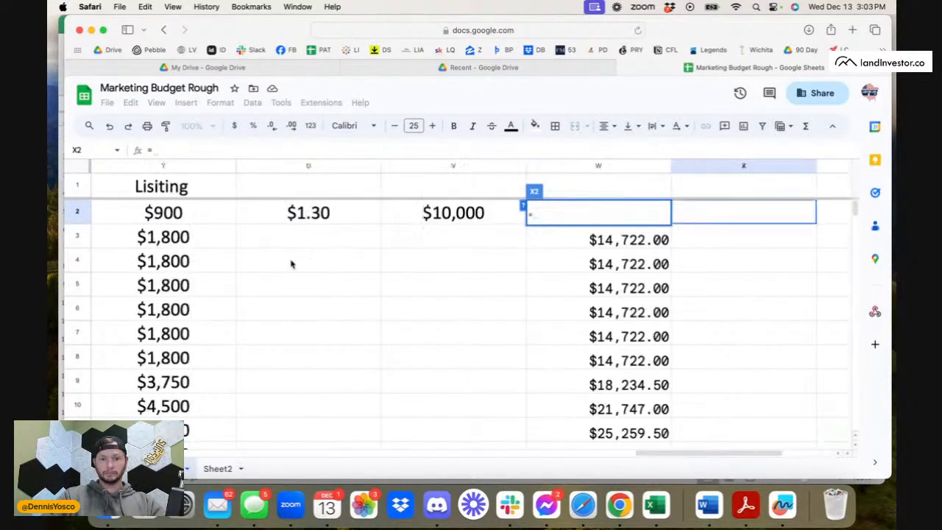
scroll(291, 264, "left", 4)
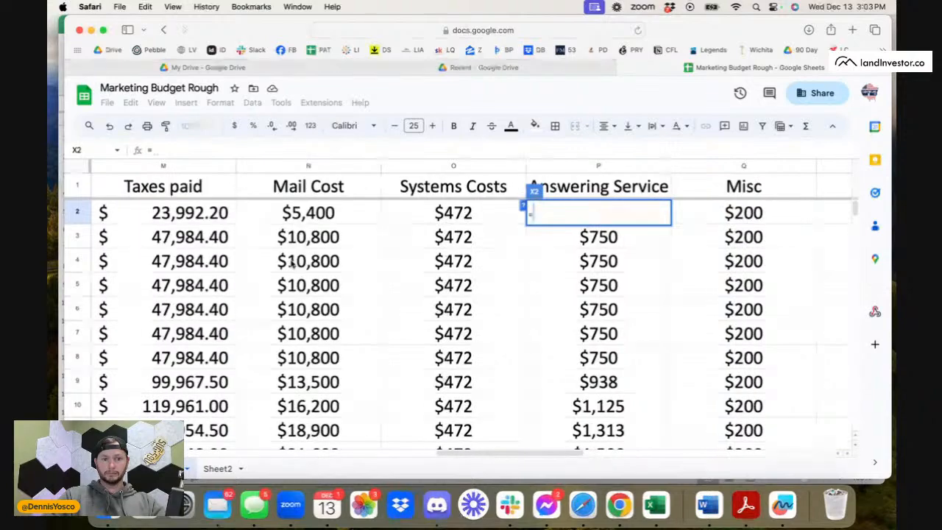
scroll(292, 263, "left", 1)
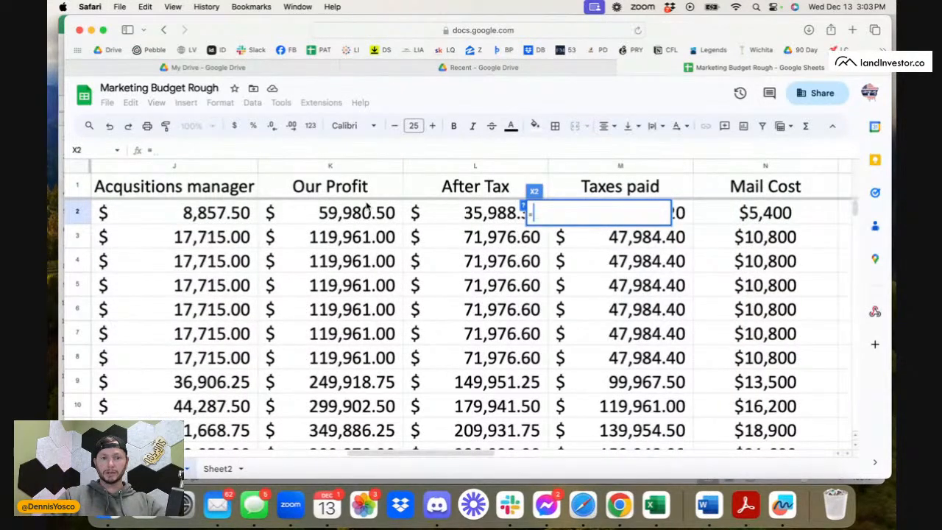
left_click(366, 213)
type("/")
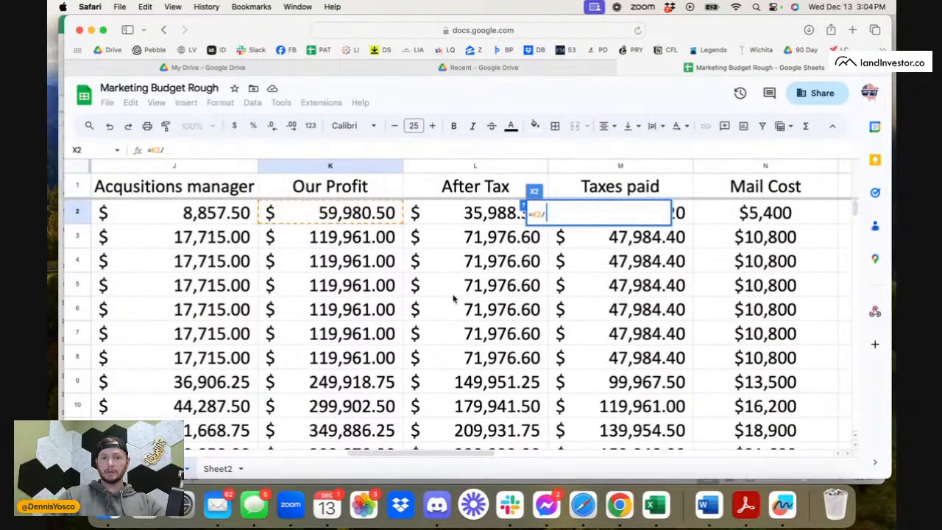
scroll(454, 298, "right", 10)
left_click(471, 215)
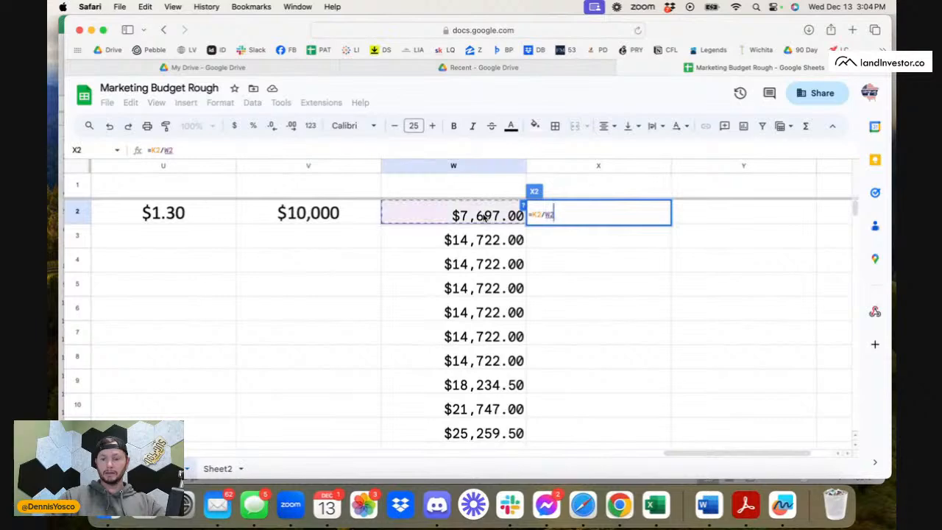
key("Return")
Replace the formula in X2 with =W2/K2 to express the cost total as a share of Our Profit.
left_click(647, 224)
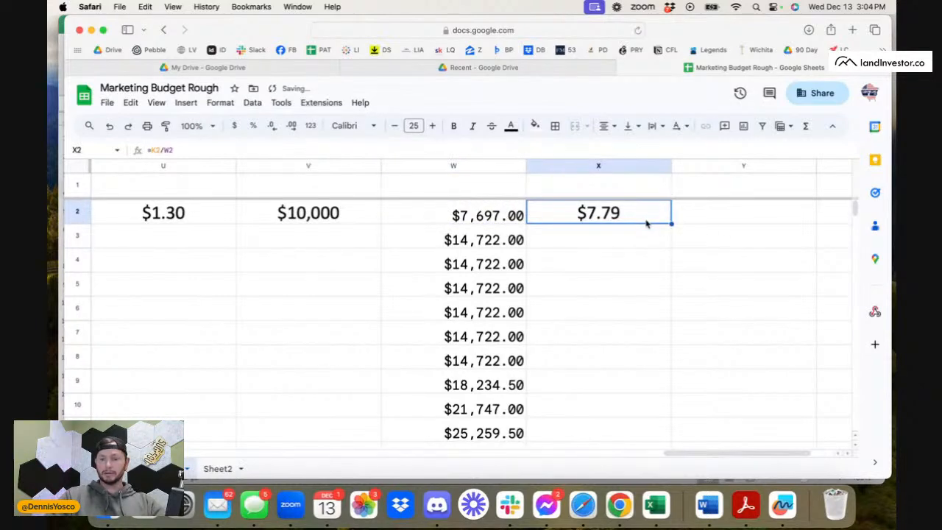
key("BackSpace")
type("=")
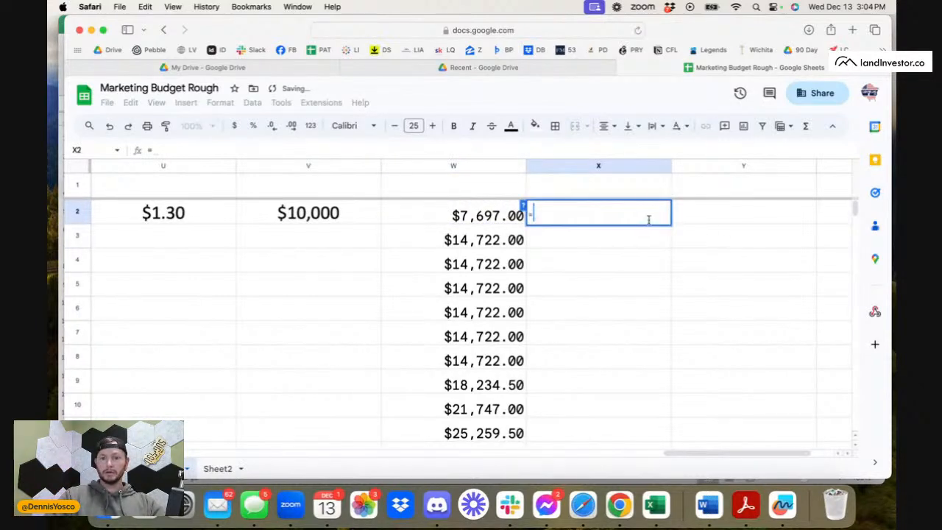
scroll(359, 252, "left", 10)
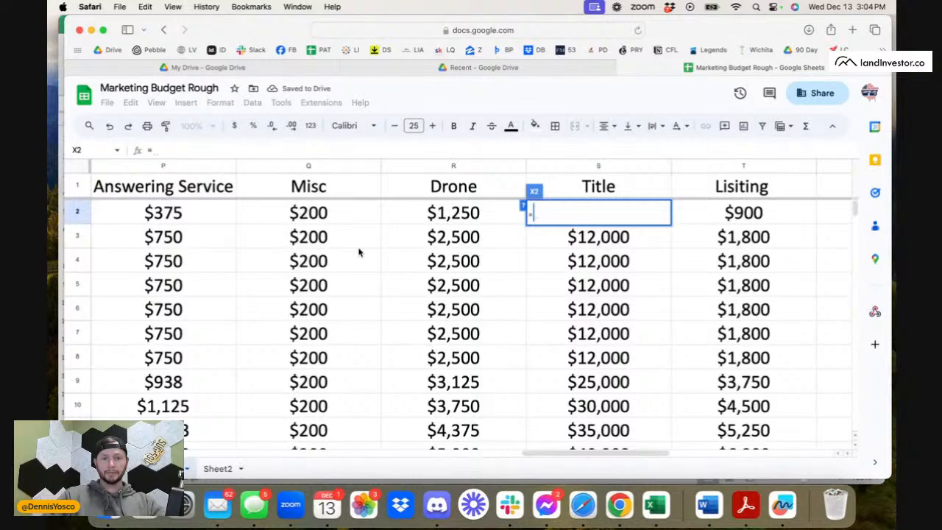
scroll(359, 253, "right", 10)
left_click(334, 214)
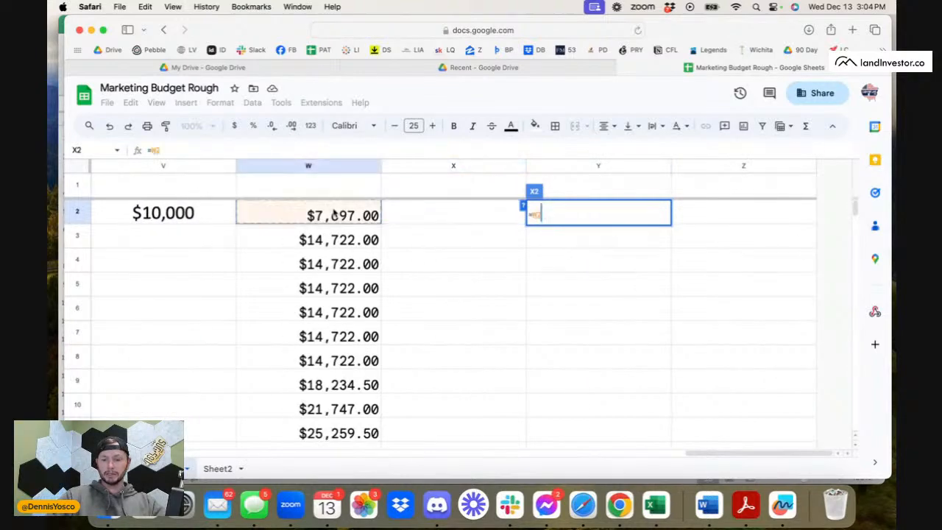
type("/")
scroll(231, 261, "left", 15)
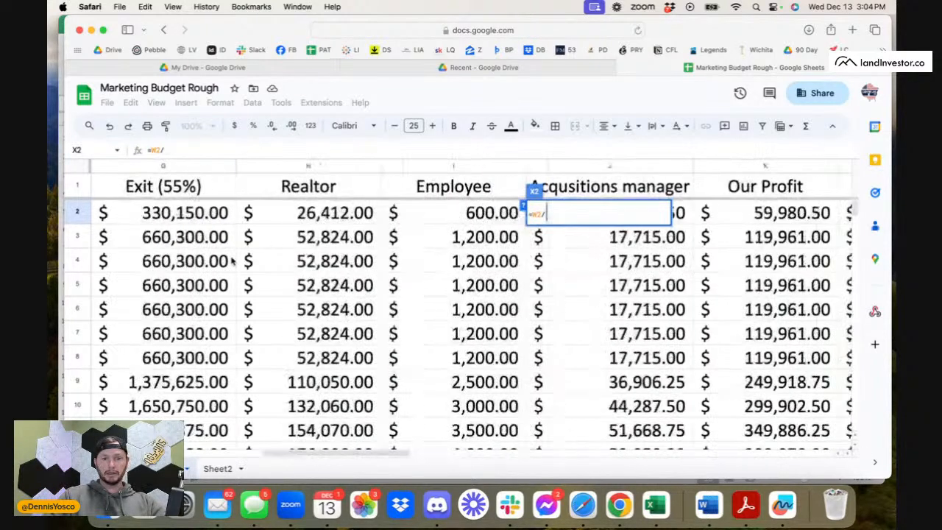
scroll(340, 243, "right", 3)
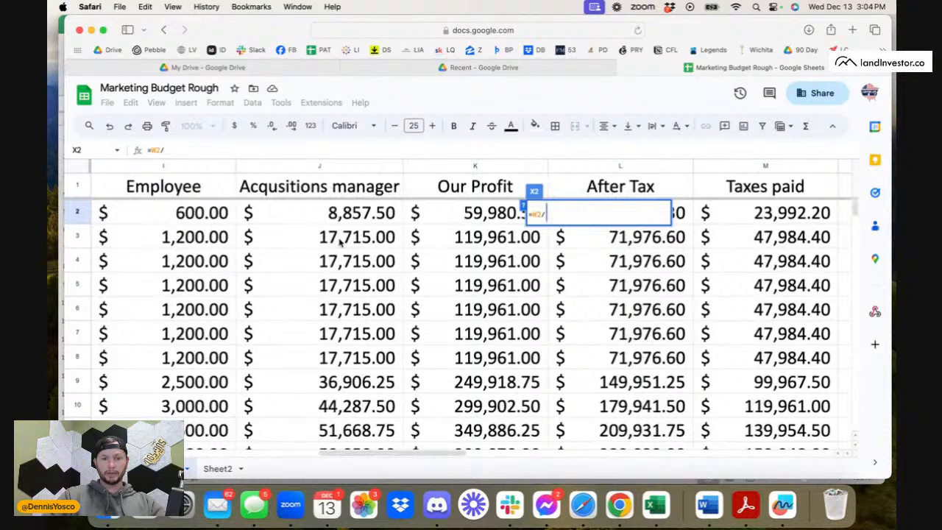
scroll(341, 243, "right", 2)
left_click(341, 212)
key("Return")
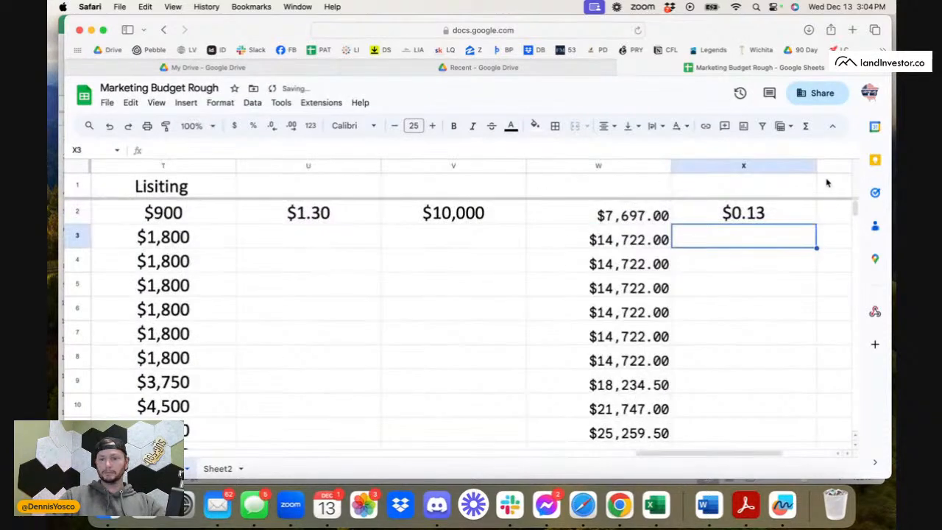
Format column X with the Number format.
left_click(756, 166)
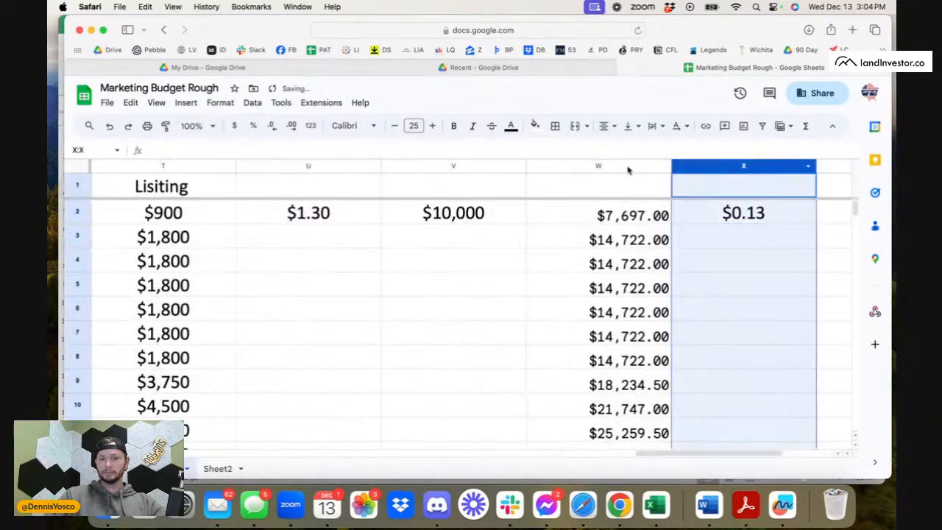
left_click(254, 103)
mouse_move(216, 109)
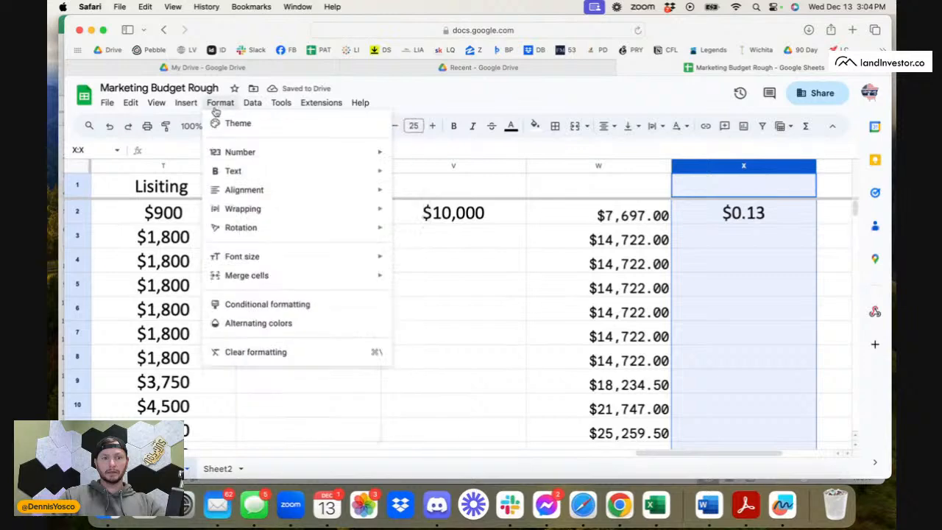
mouse_move(238, 151)
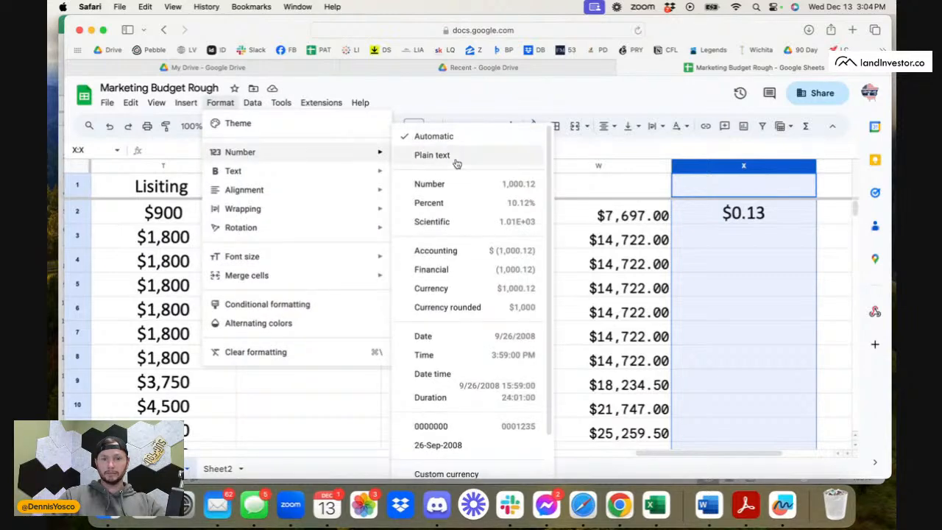
left_click(456, 186)
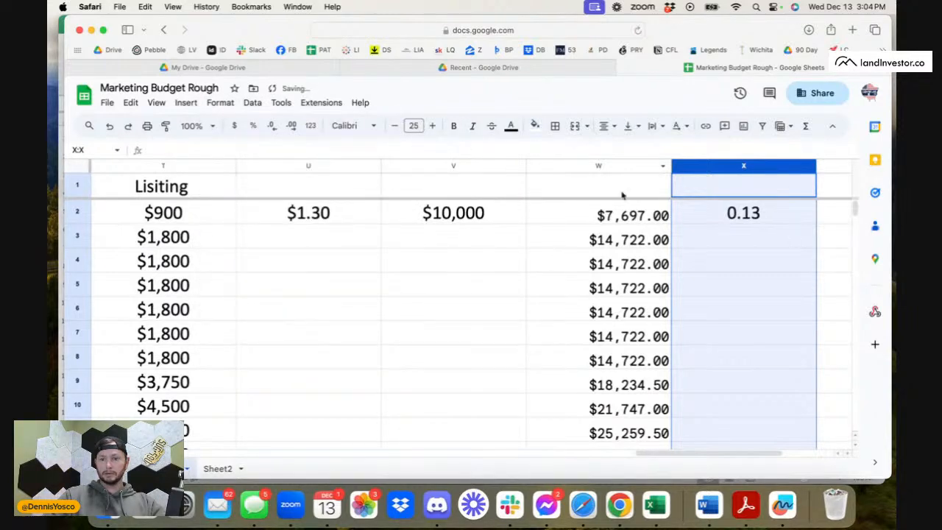
Change column X's number format to Percent.
left_click(220, 102)
mouse_move(247, 159)
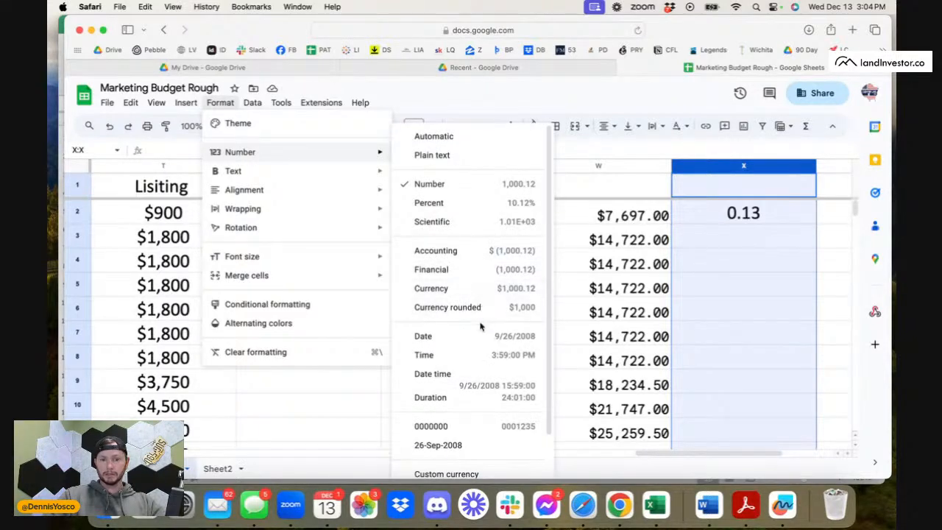
scroll(469, 454, "down", 2)
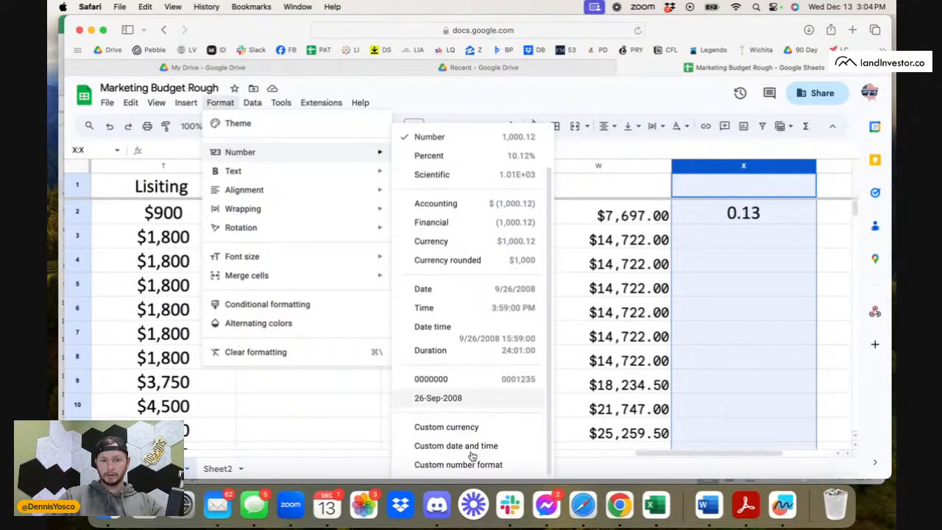
scroll(471, 454, "up", 2)
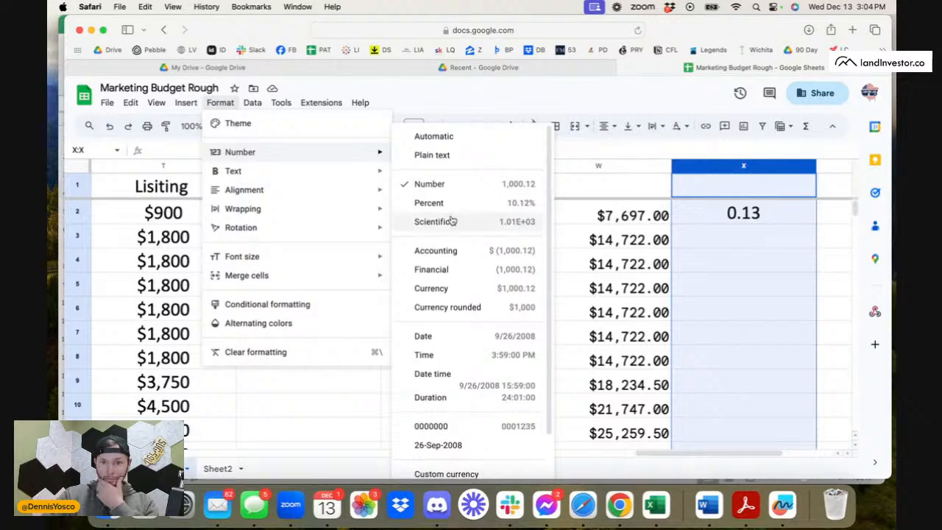
left_click(446, 204)
Fill the cost-to-profit formula from X2 down column X to row 53.
left_click(838, 257)
left_click(787, 220)
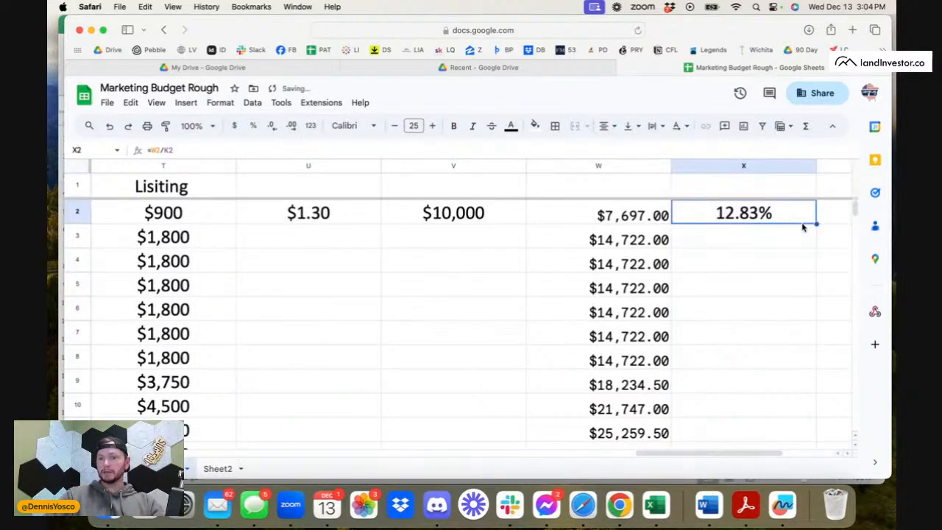
left_click_drag(816, 226, 789, 206)
scroll(772, 321, "up", 10)
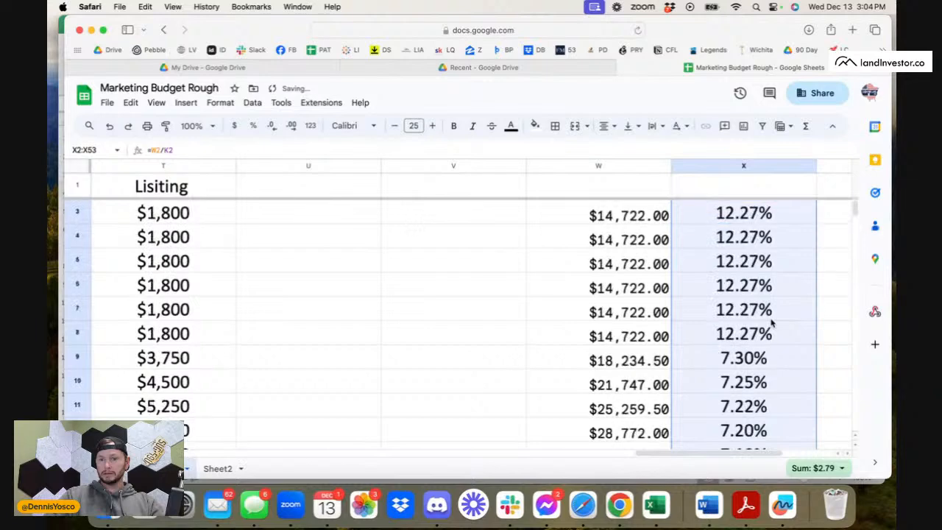
Review the cost percentages in column X against the cost totals, checking the formulas in X9 and W9.
scroll(772, 322, "down", 4)
scroll(772, 322, "right", 4)
scroll(772, 321, "up", 2)
scroll(772, 321, "left", 2)
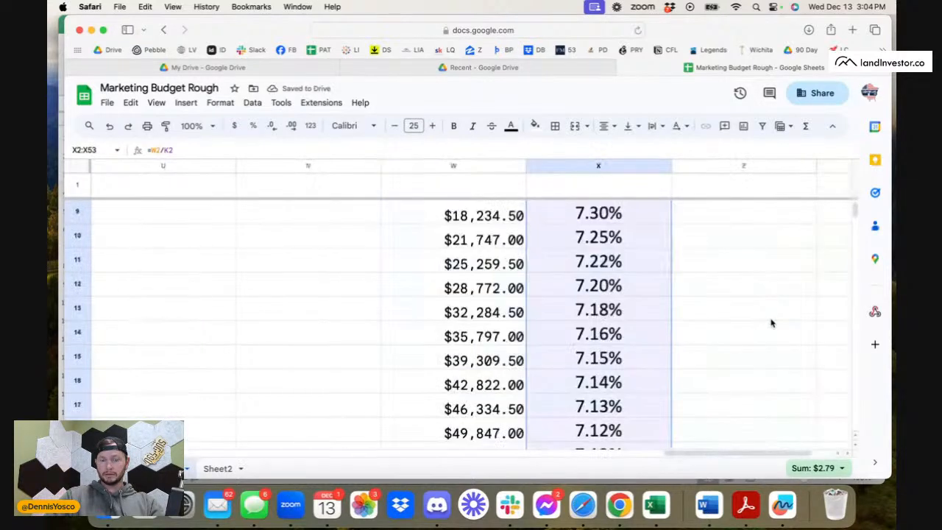
scroll(772, 321, "up", 1)
left_click(494, 243)
left_click(597, 245)
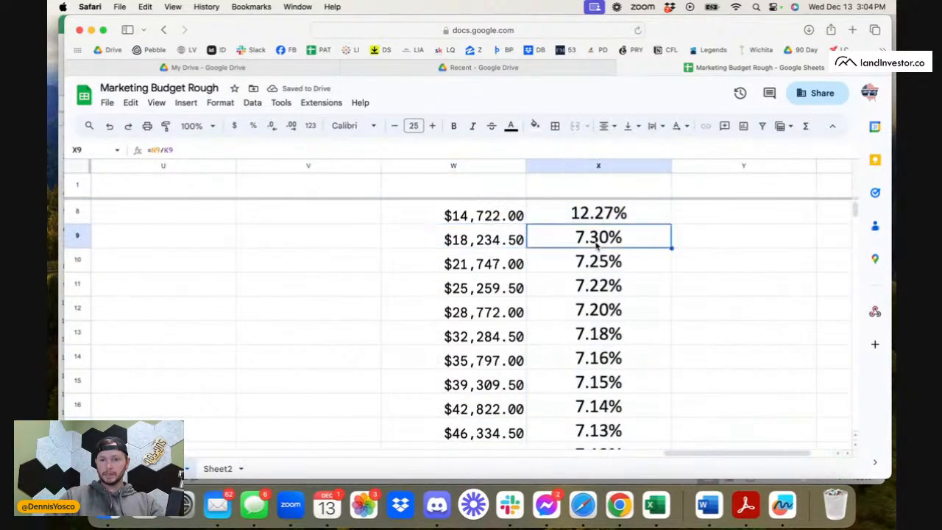
left_click(433, 244)
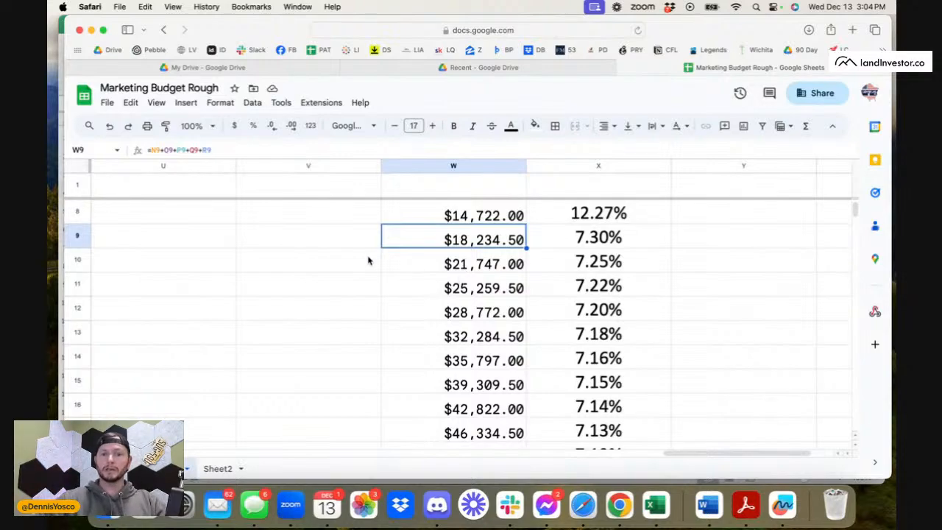
Return to the 25,000-mail row and check the Closed deals formula in D9.
scroll(373, 263, "left", 15)
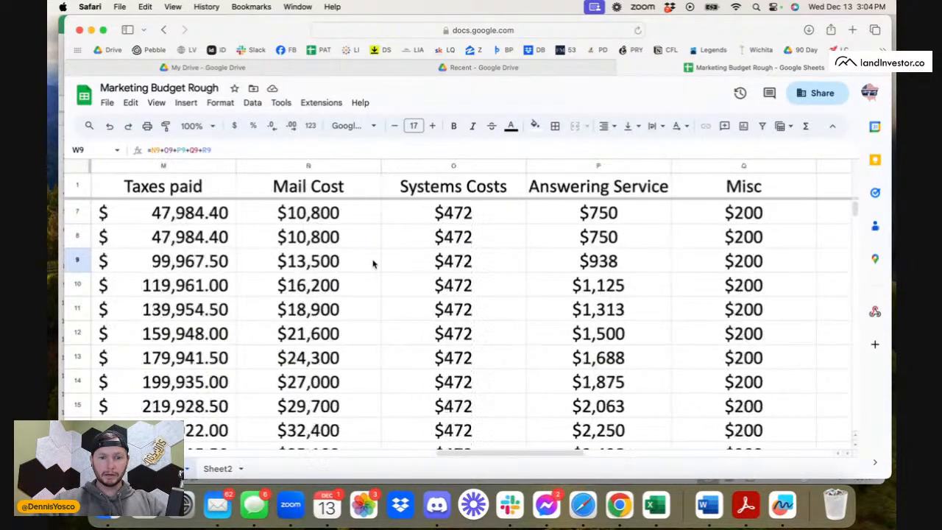
scroll(374, 264, "left", 12)
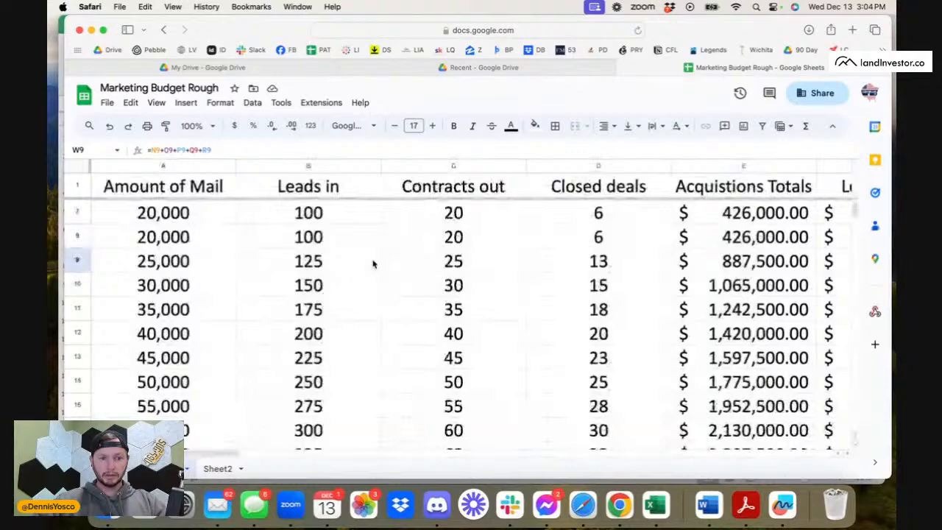
scroll(373, 262, "up", 1)
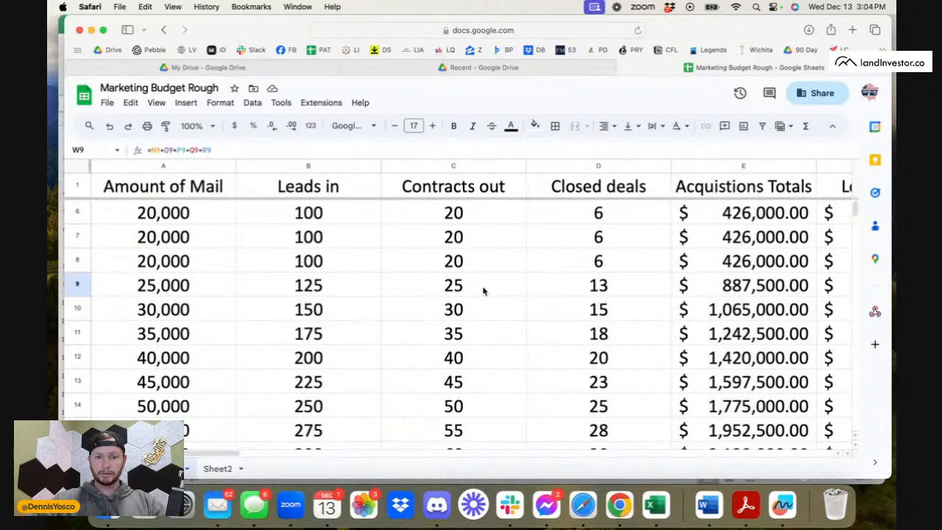
left_click(576, 295)
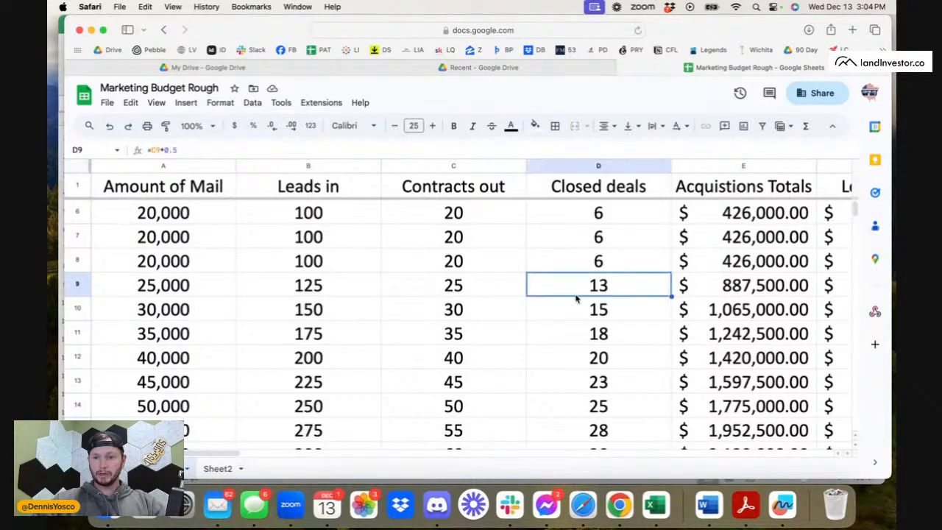
Inspect the Acquistions Totals and Lender Profit formulas in row 9, comparing them with E11 and the closed deals in D9.
scroll(597, 309, "right", 3)
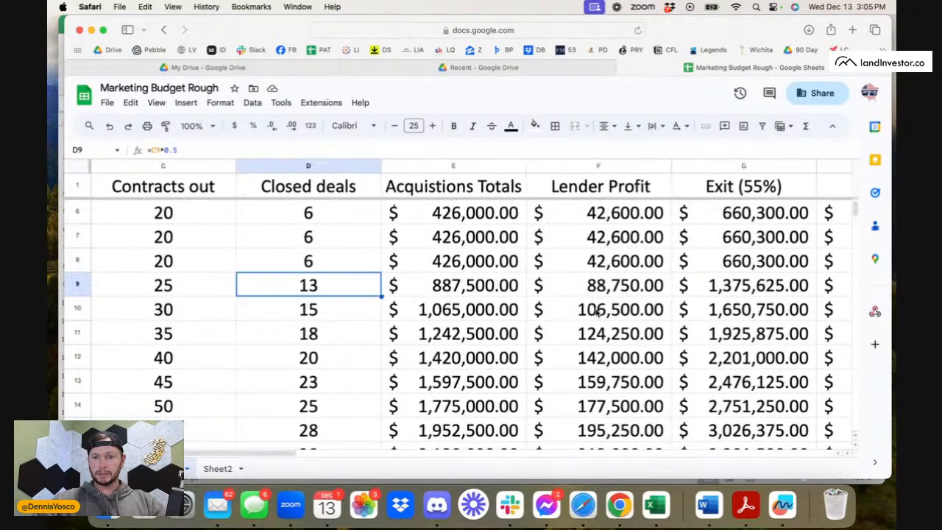
left_click(504, 293)
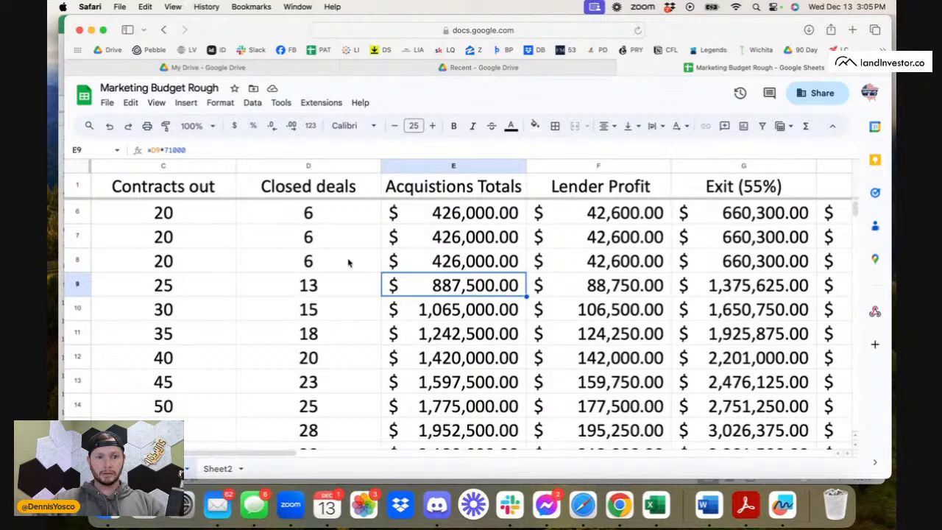
left_click(284, 150)
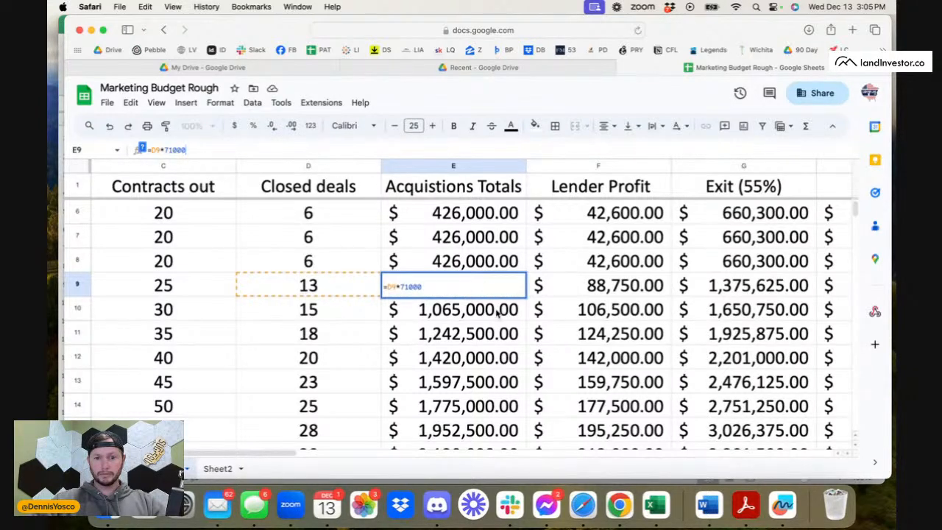
left_click(594, 308)
left_click(594, 289)
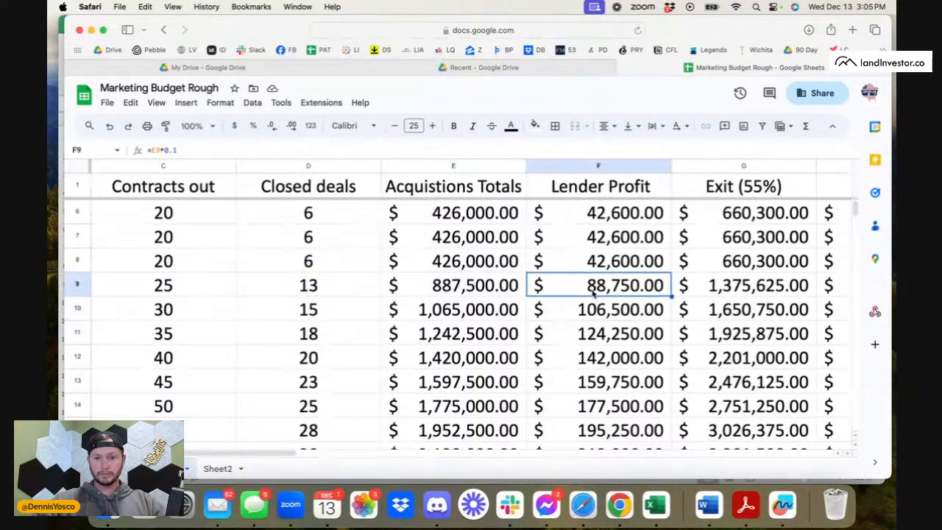
left_click(361, 147)
left_click(486, 333)
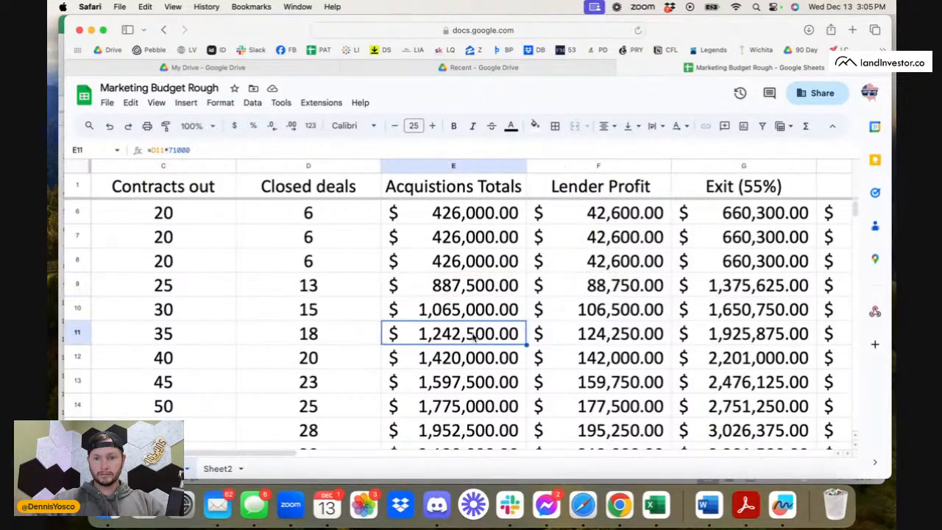
left_click(448, 286)
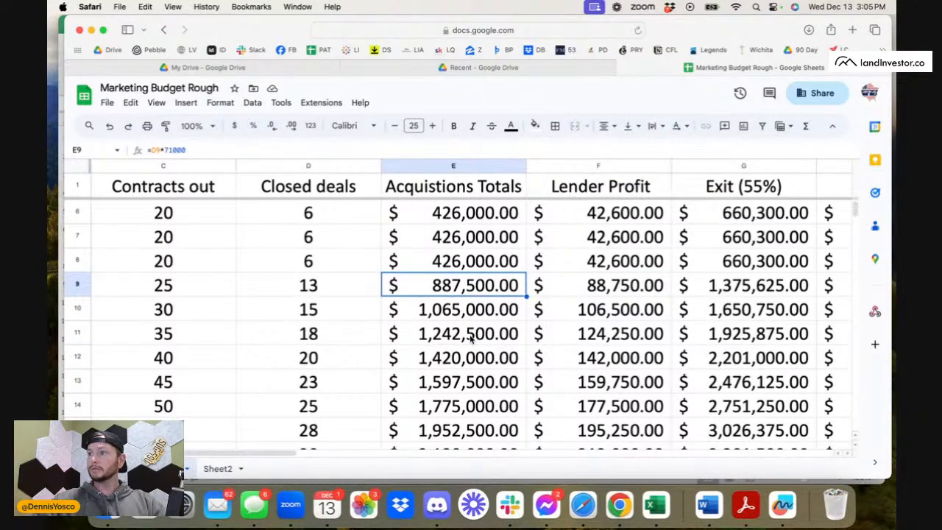
left_click(343, 294)
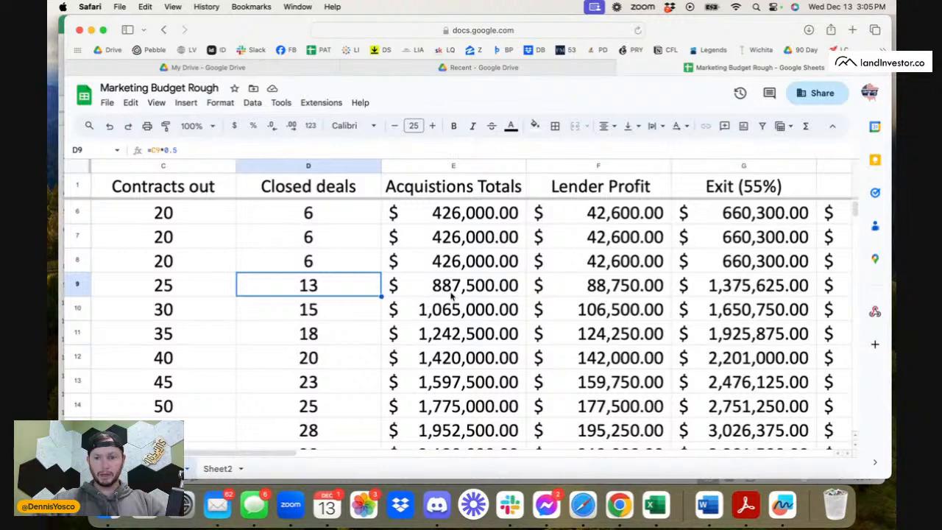
Follow row 9 across from its closed deals through taxes and costs to the cost total in W9.
scroll(573, 312, "right", 2)
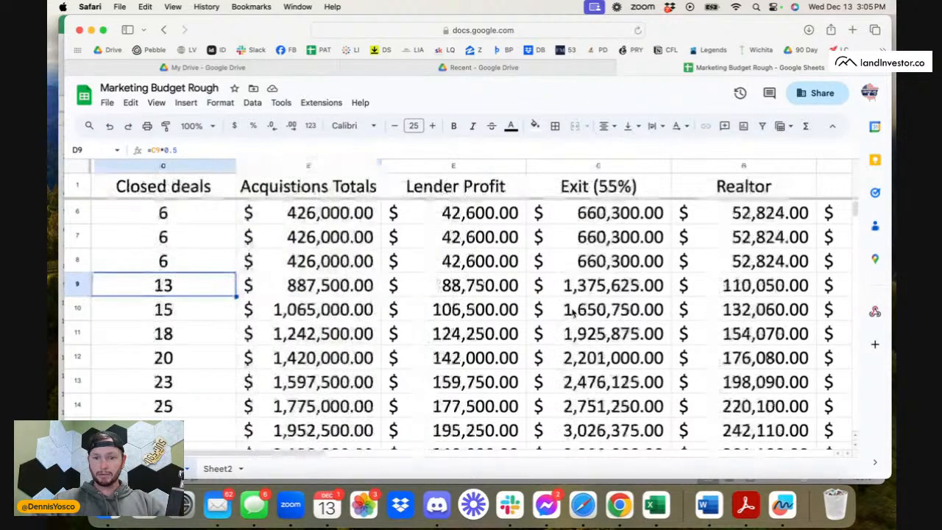
scroll(243, 297, "left", 3)
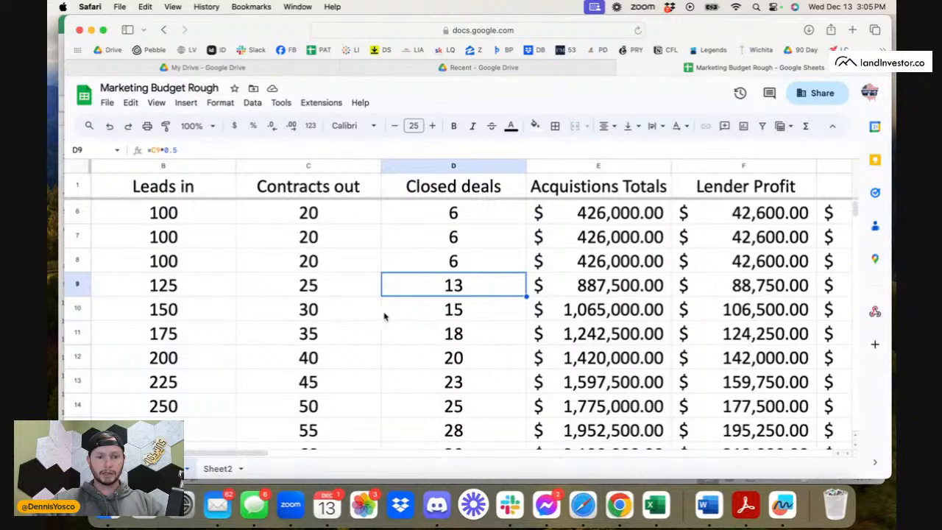
scroll(374, 315, "right", 6)
scroll(374, 315, "right", 3)
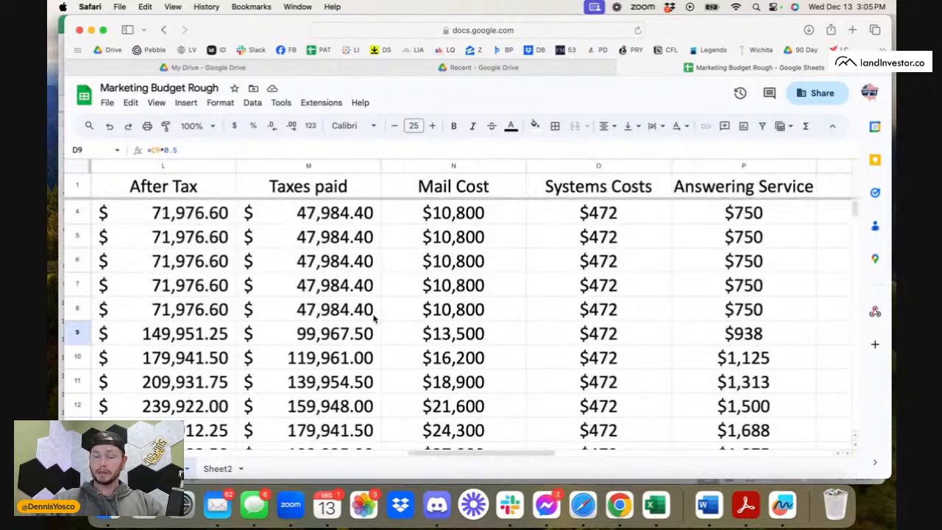
scroll(374, 318, "right", 7)
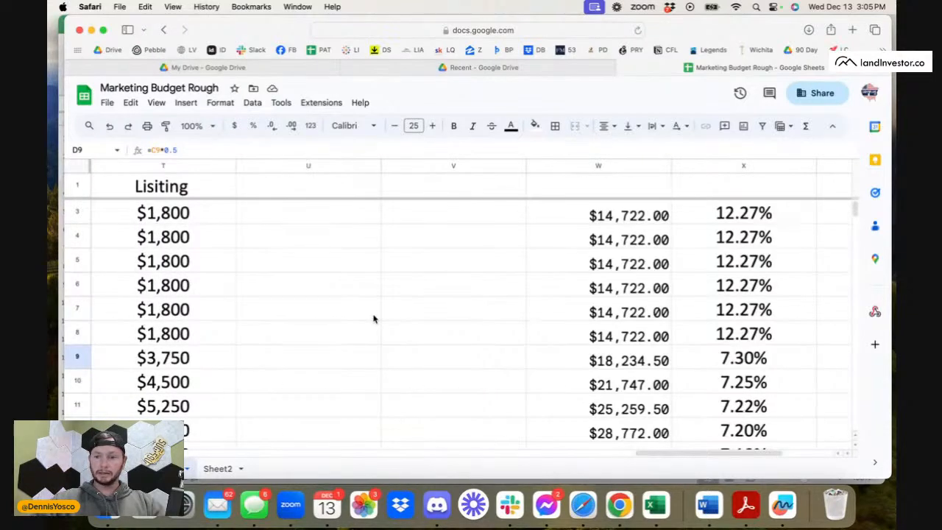
left_click(633, 352)
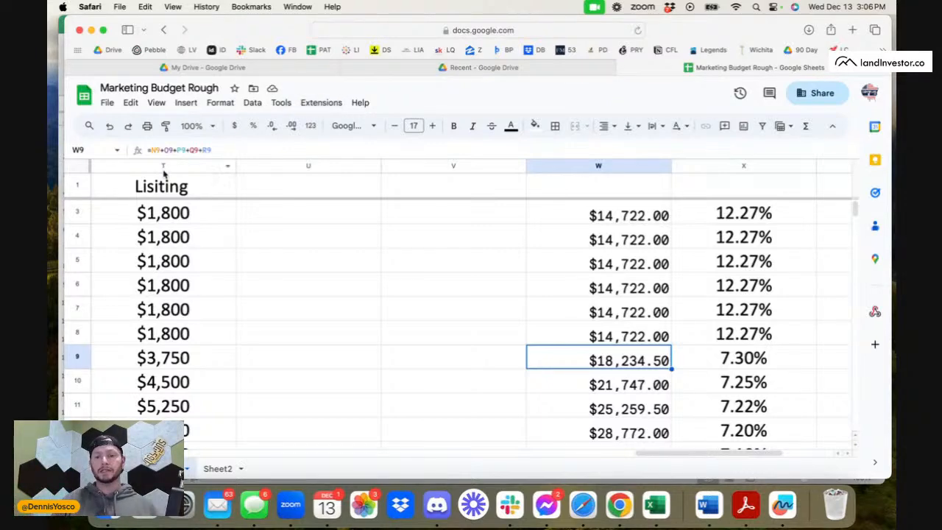
Compare the first rows' cost totals and percentages, checking the cost total formula in W2.
scroll(592, 289, "left", 4)
scroll(592, 290, "up", 1)
scroll(592, 290, "right", 5)
scroll(591, 290, "right", 1)
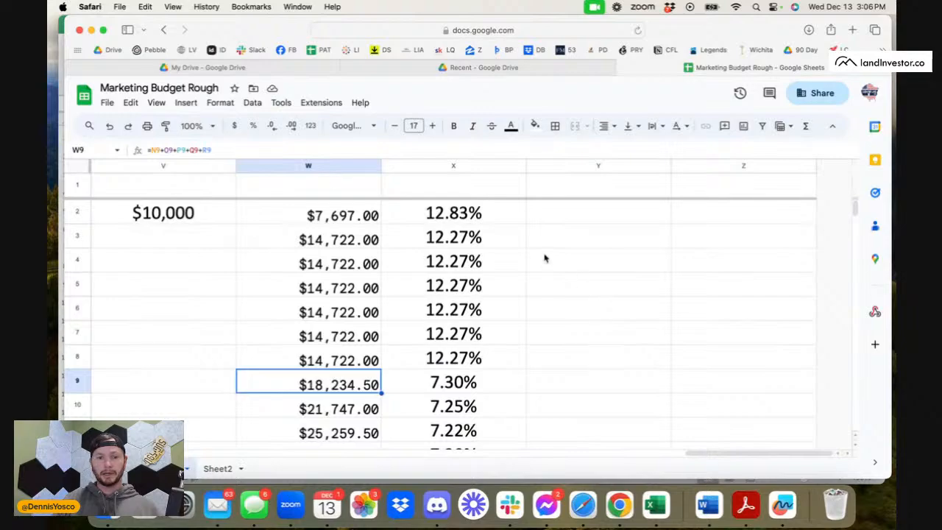
left_click(334, 214)
Examine closed deals, profit, taxes and mail cost from the 10,000-mail row down through the larger mail volumes.
scroll(424, 256, "left", 15)
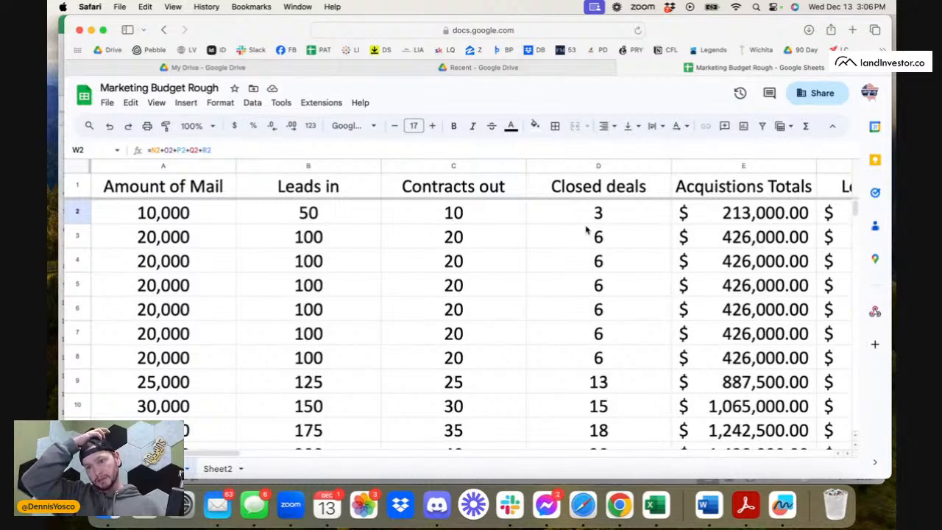
scroll(587, 230, "right", 10)
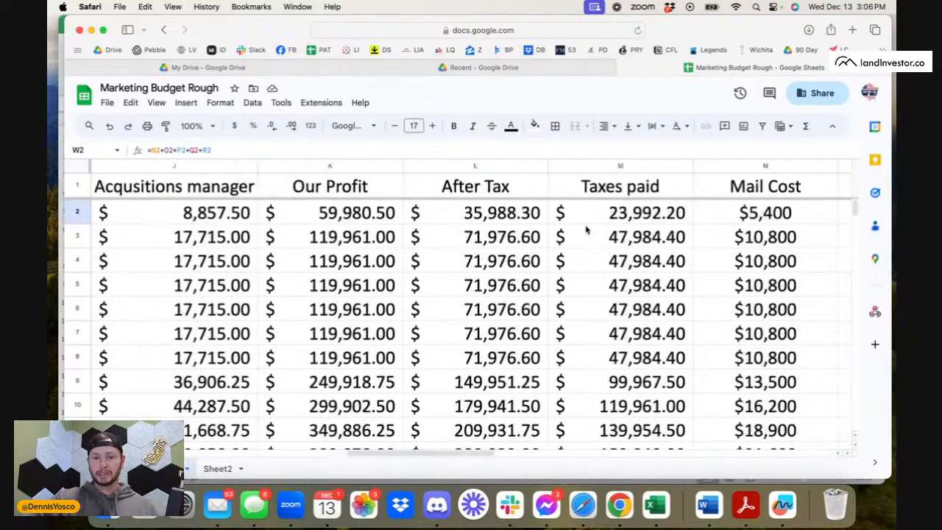
scroll(535, 314, "down", 2)
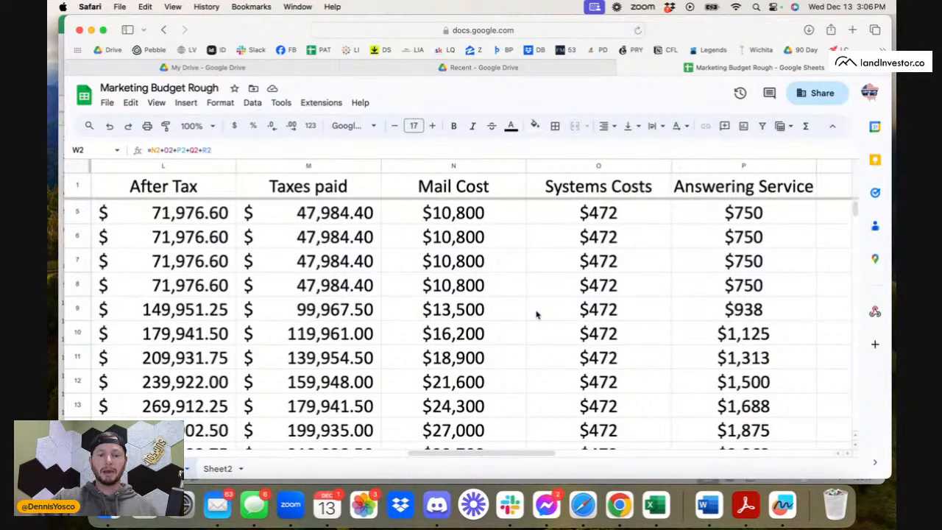
scroll(536, 315, "down", 2)
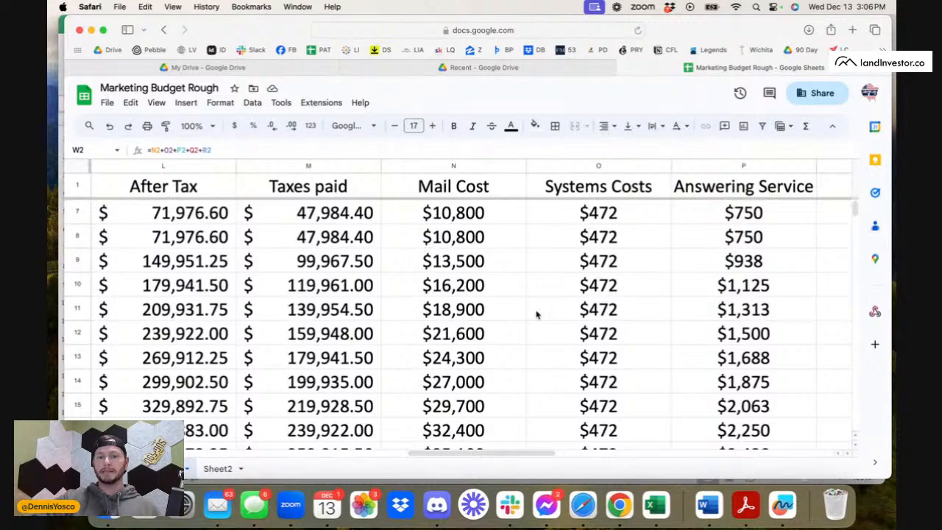
scroll(470, 324, "down", 5)
scroll(468, 324, "left", 2)
scroll(469, 328, "left", 10)
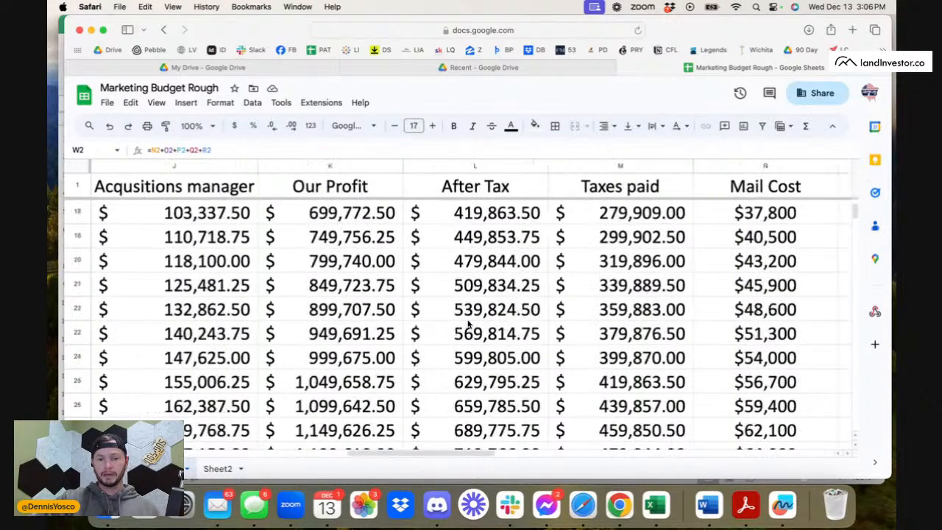
scroll(464, 332, "up", 5)
scroll(217, 290, "down", 4)
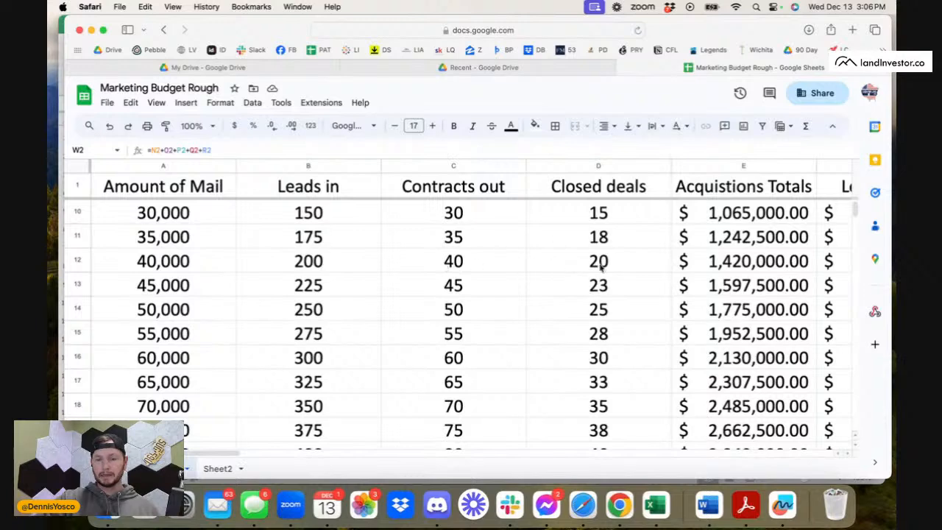
Review closed deals for the lower mail volumes and follow those rows across to profit, after-tax, taxes paid and mail cost.
scroll(593, 247, "up", 2)
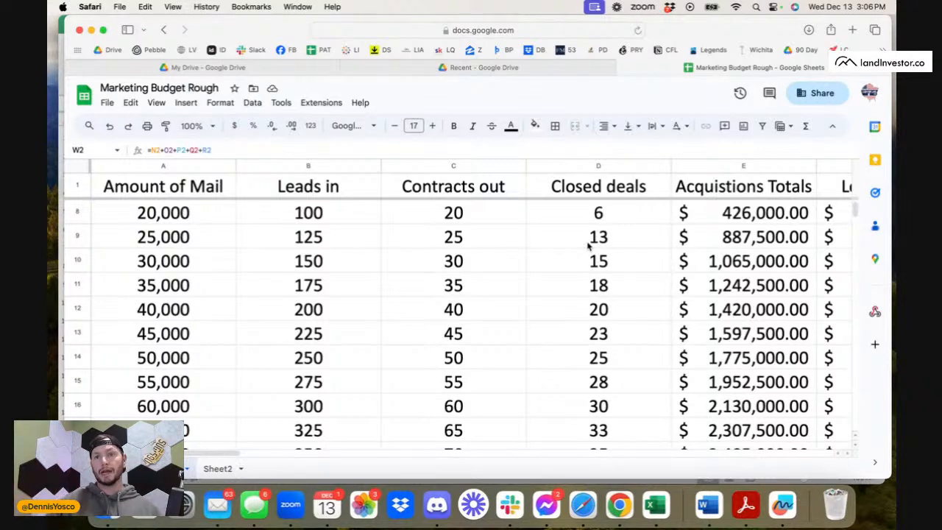
scroll(690, 338, "right", 2)
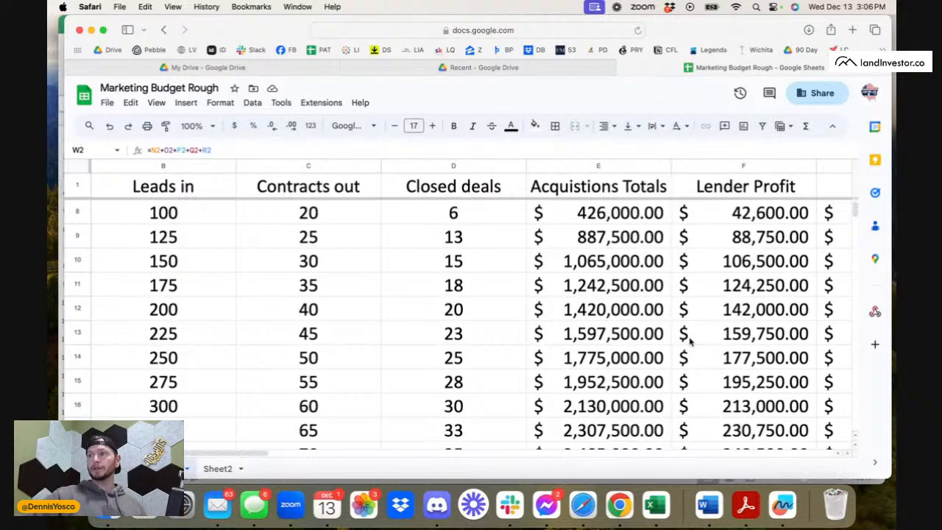
scroll(690, 339, "up", 3)
scroll(689, 338, "left", 2)
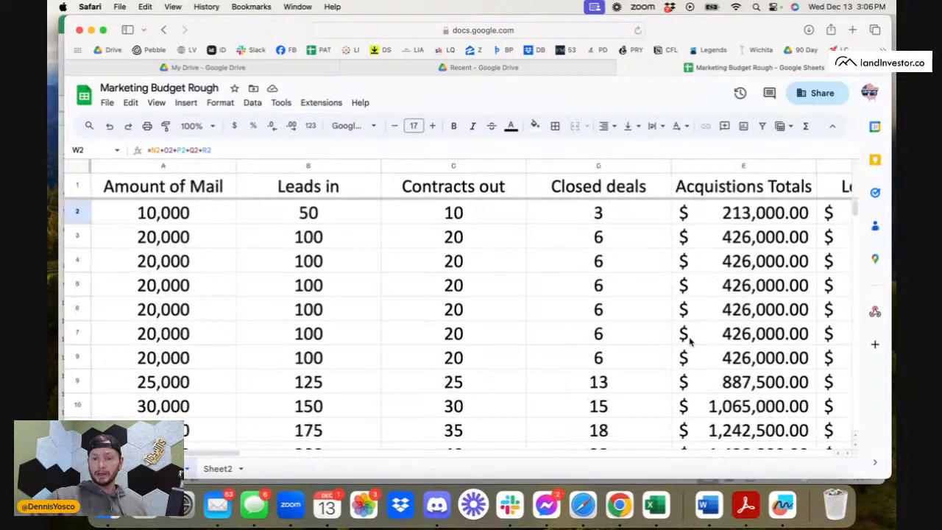
scroll(689, 338, "right", 7)
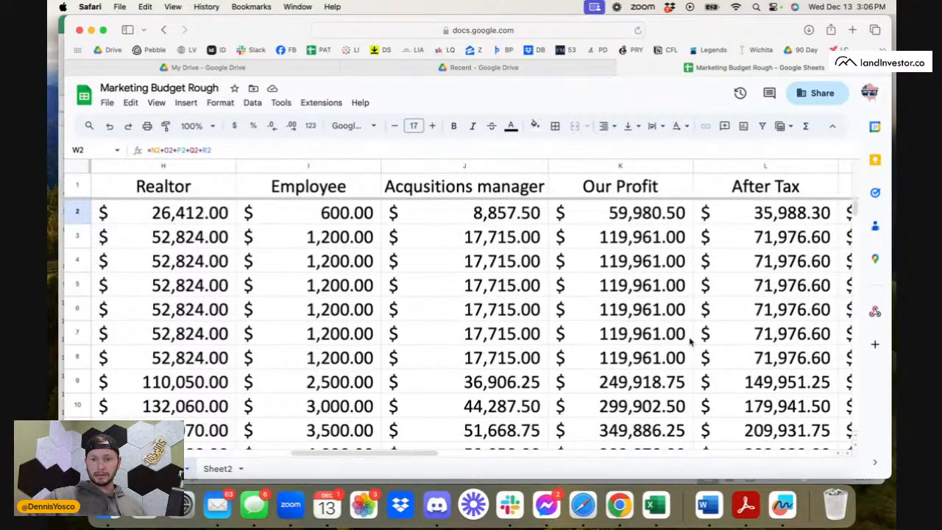
scroll(502, 307, "down", 3)
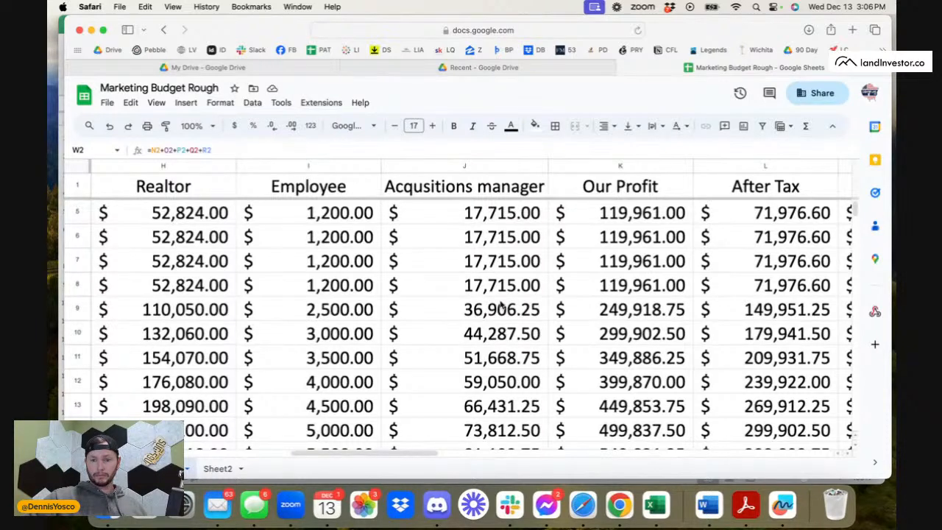
scroll(625, 232, "up", 3)
scroll(626, 232, "right", 4)
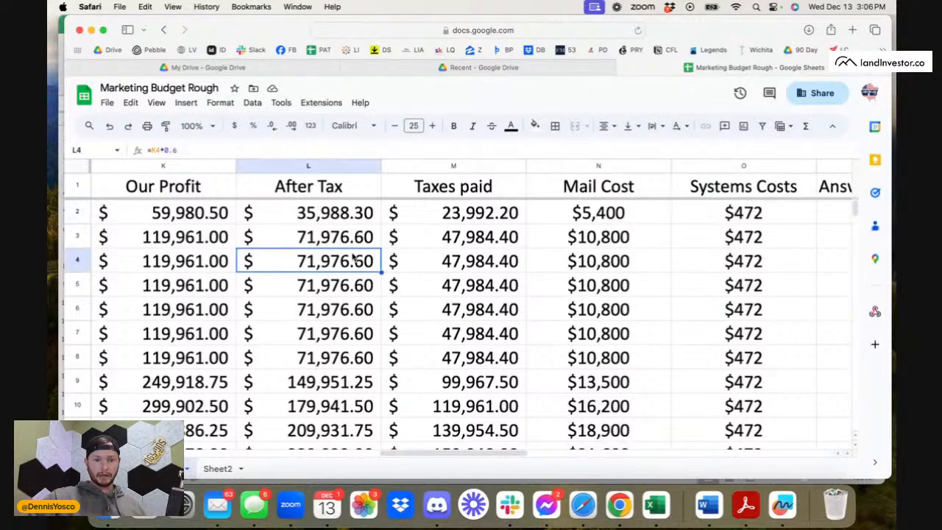
Check the combined Our Profit for K3 through K10, and narrow the summed range to K3:K9.
left_click(354, 259)
scroll(340, 248, "left", 2)
left_click(337, 248)
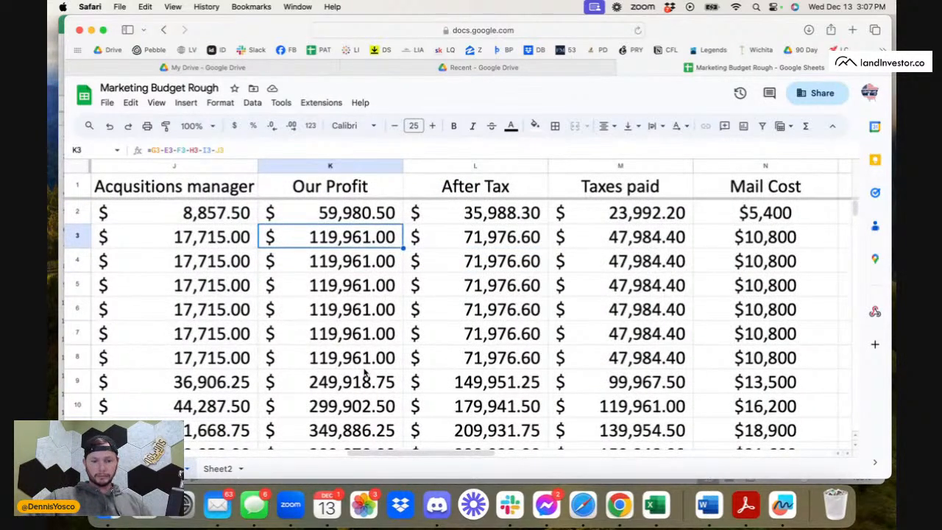
left_click(359, 404, "shift")
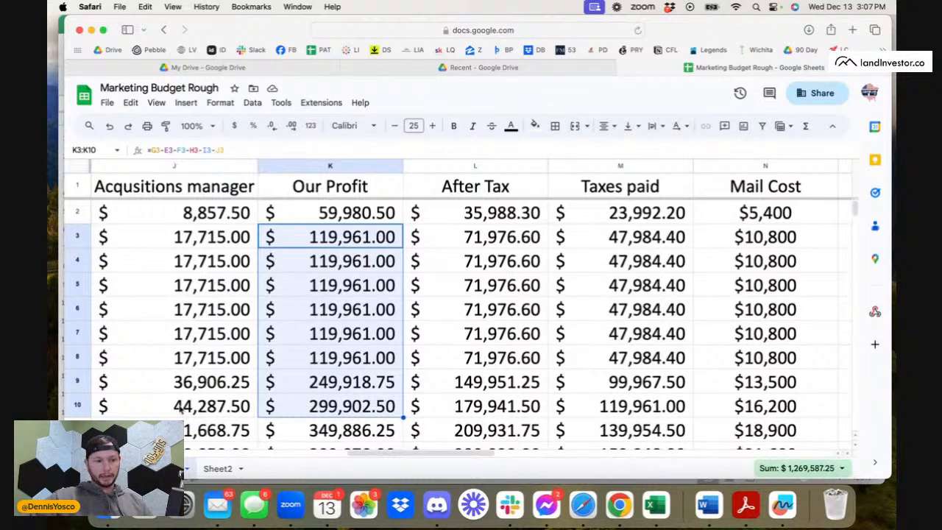
left_click(291, 381, "shift")
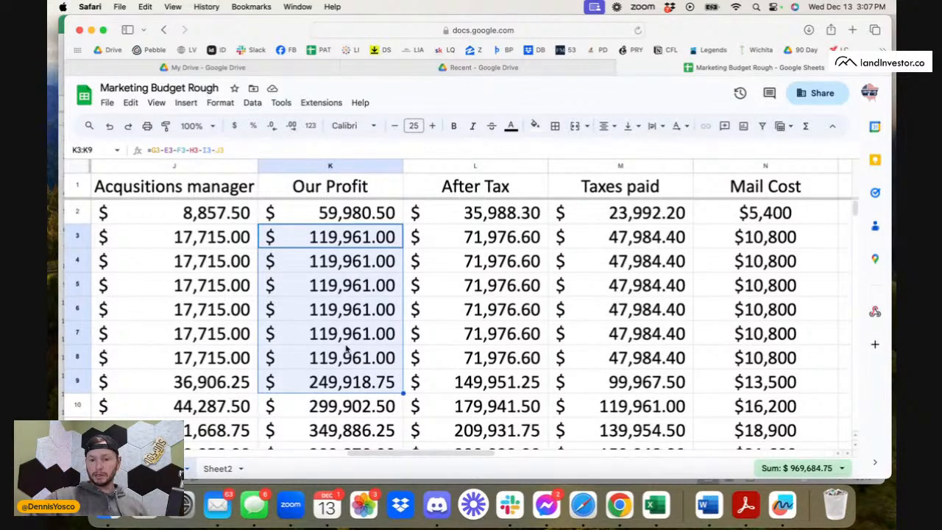
scroll(375, 316, "left", 3)
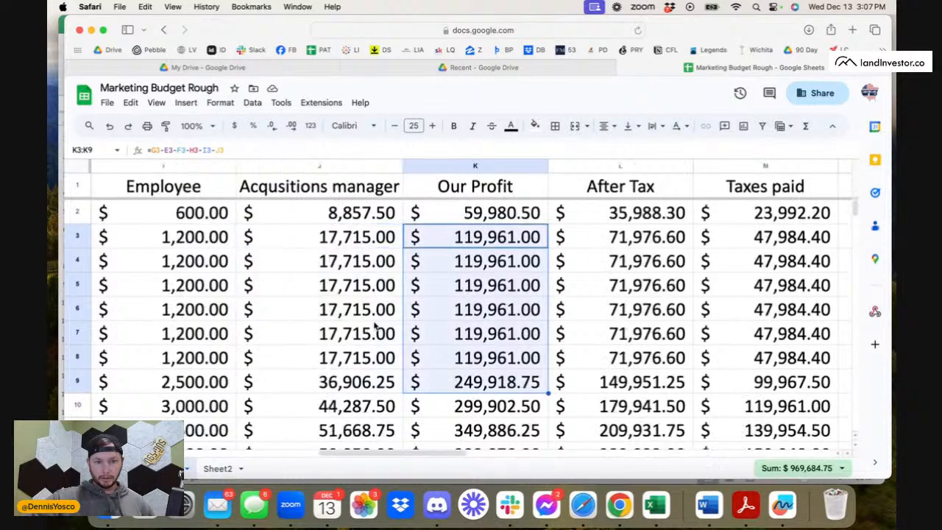
Inspect the After Tax formulas in L4 and L3 alongside the Our Profit figures.
left_click(585, 259)
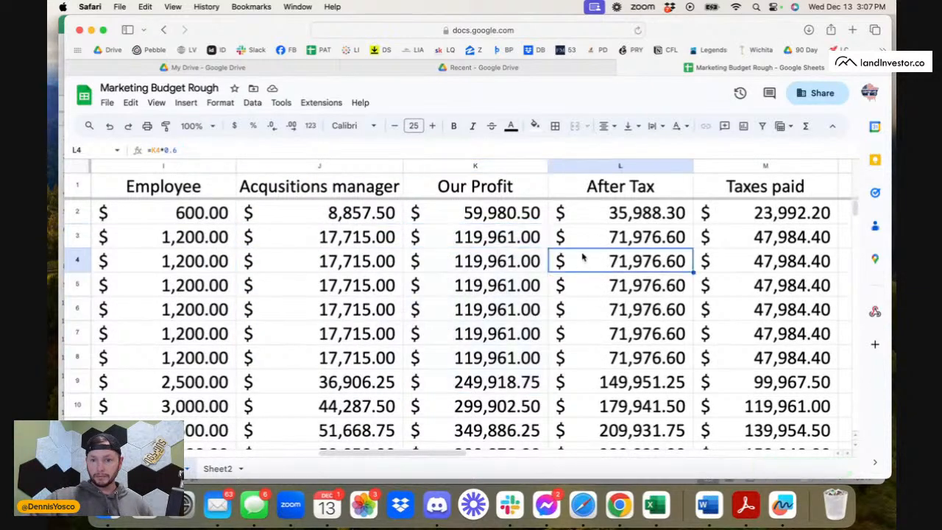
left_click(580, 243)
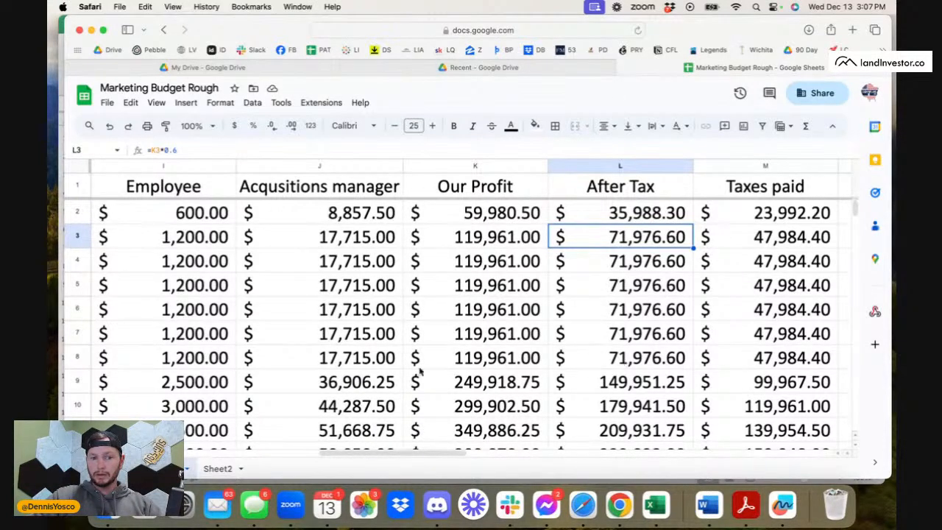
scroll(381, 372, "left", 2)
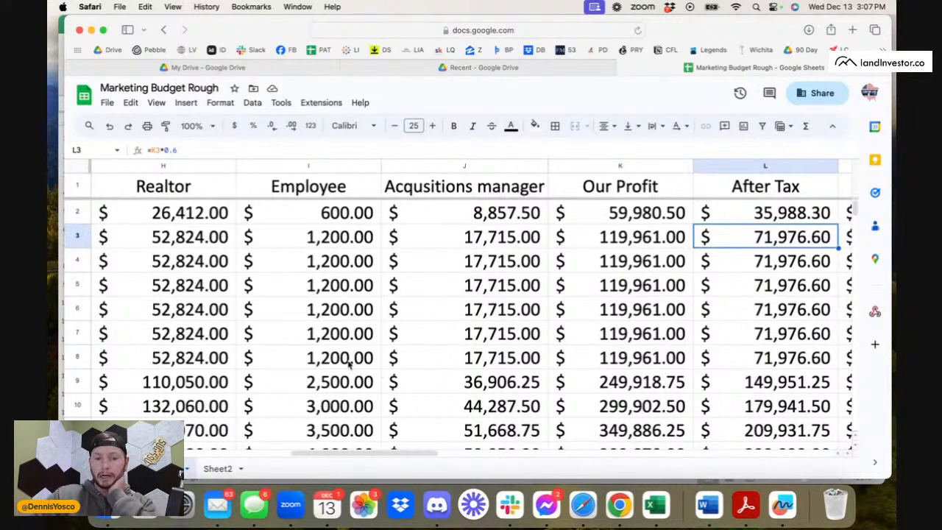
Examine the cost total formula in W3 and the cost percentages beside it, and return to the Amount of Mail column.
scroll(351, 365, "right", 10)
scroll(576, 303, "right", 3)
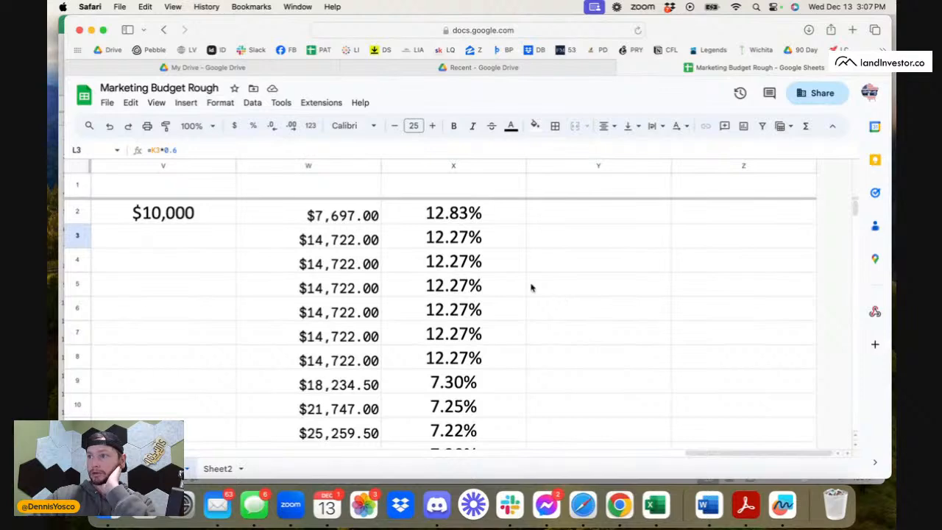
left_click(375, 240)
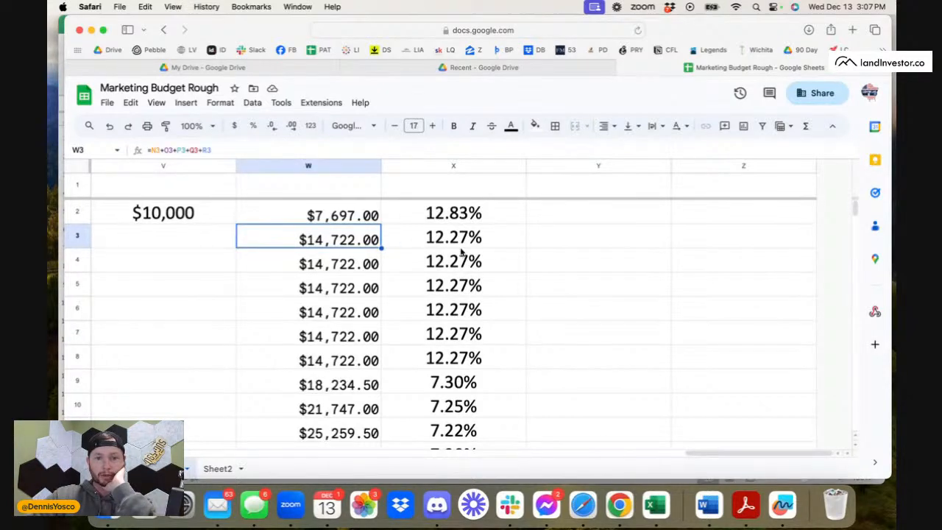
scroll(462, 253, "left", 1)
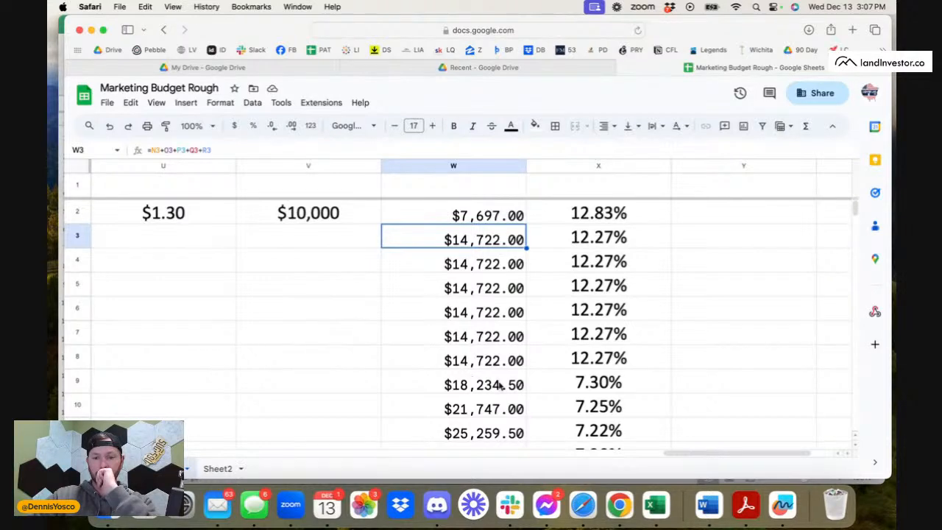
scroll(445, 376, "left", 1)
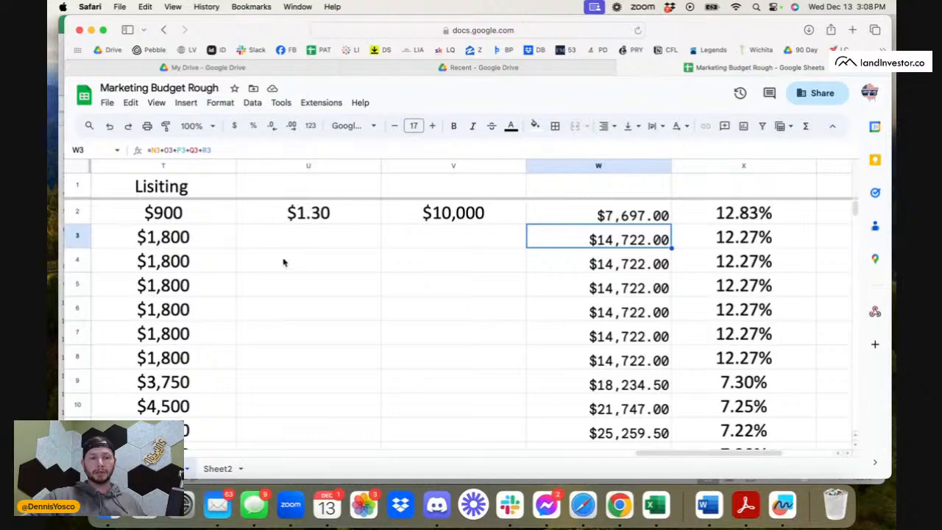
scroll(284, 260, "left", 15)
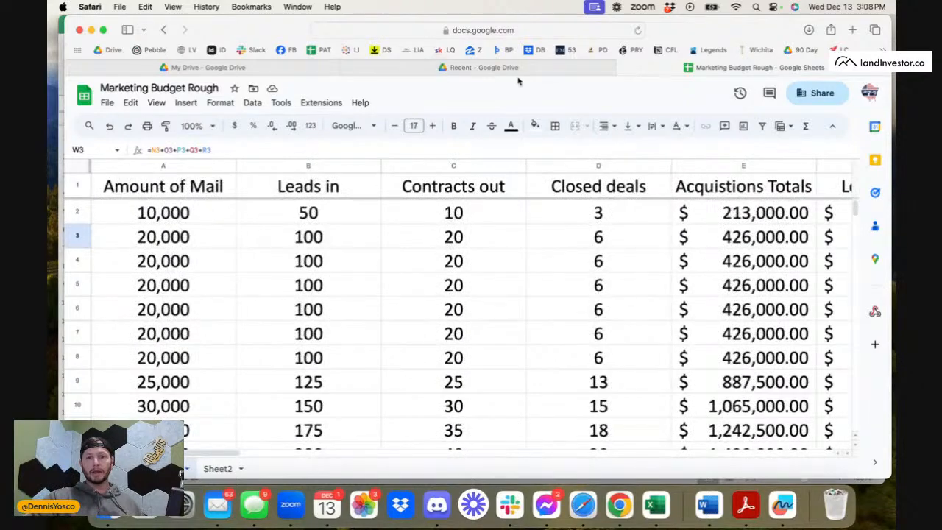
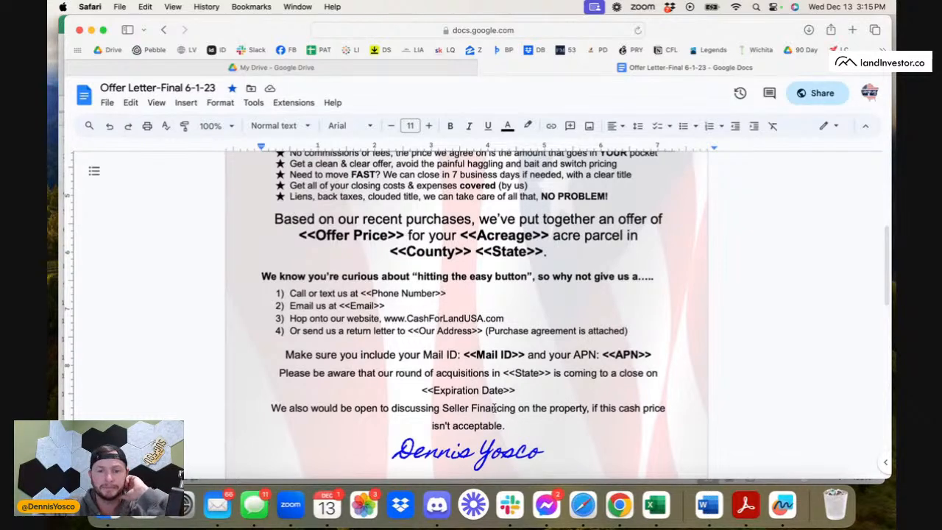
Review the offer letter from its header through the reasons to sell, offer price, contact options and seller financing note.
scroll(475, 339, "up", 5)
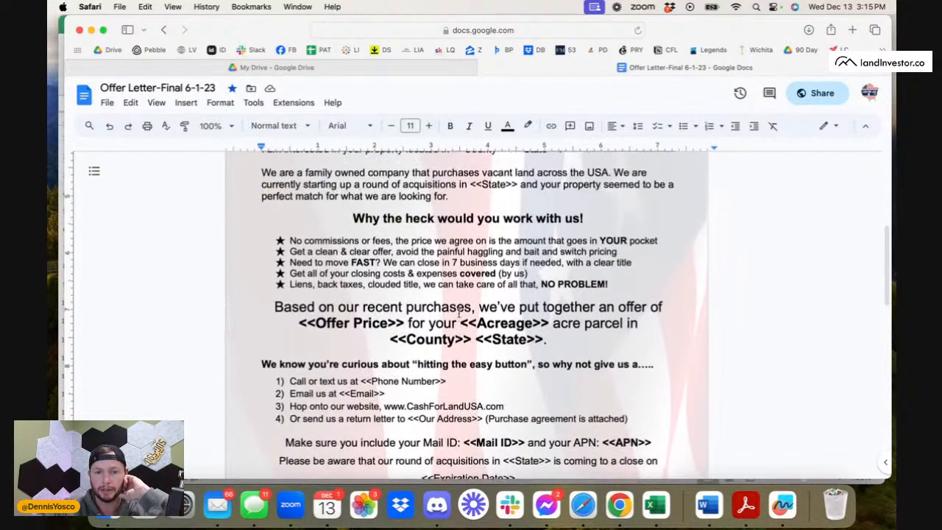
scroll(497, 401, "down", 5)
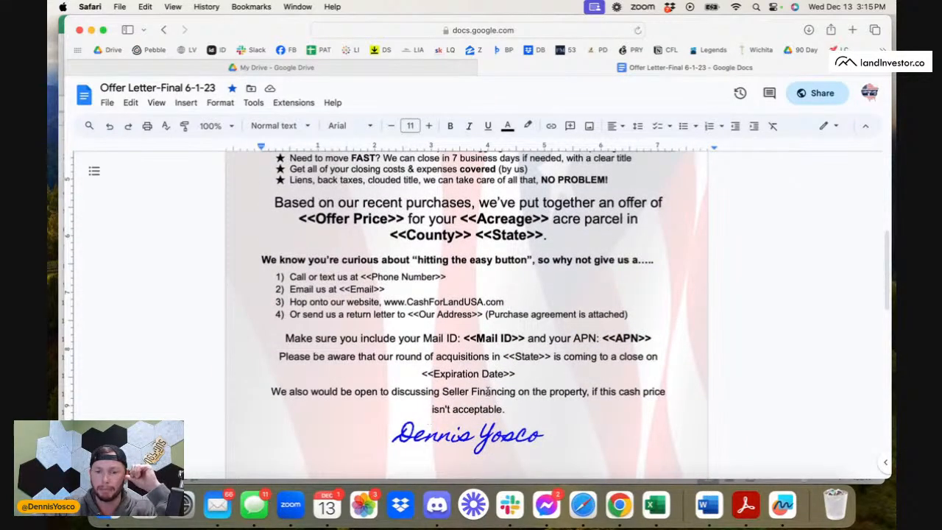
scroll(465, 390, "up", 10)
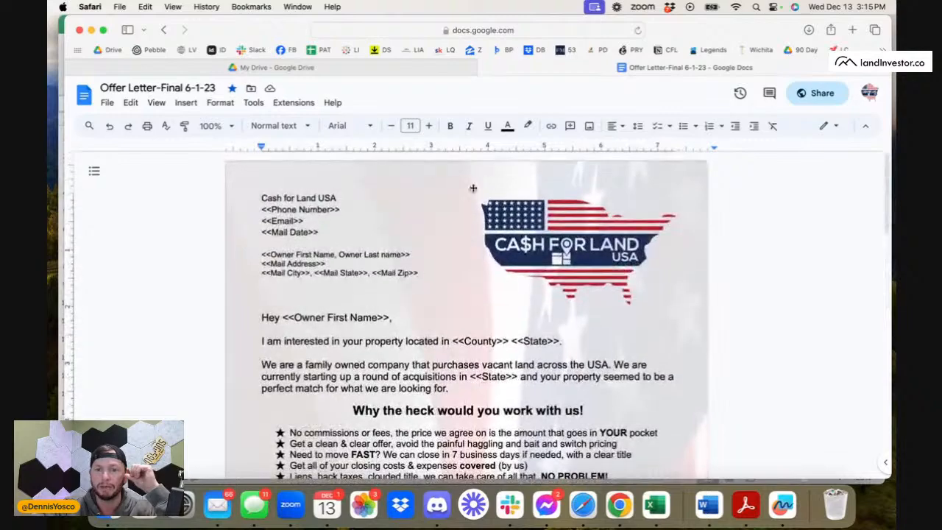
scroll(419, 272, "down", 1)
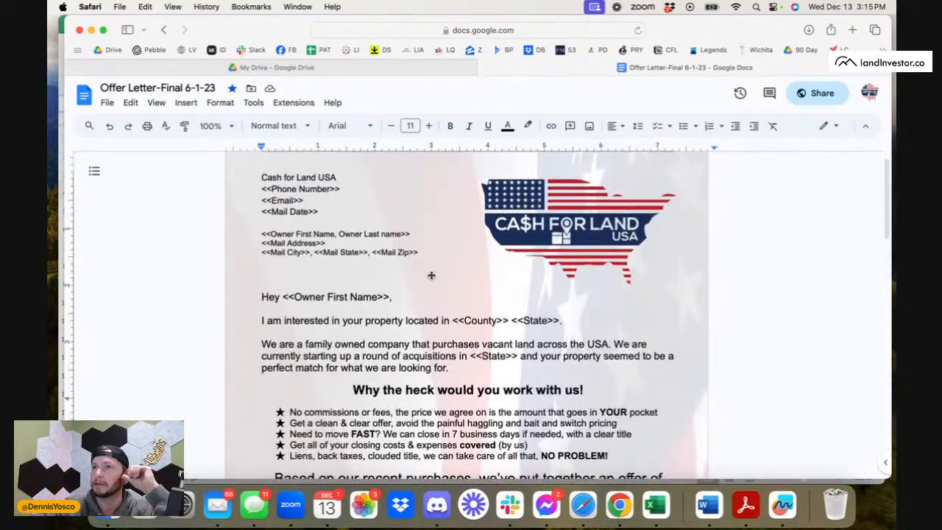
scroll(432, 276, "down", 5)
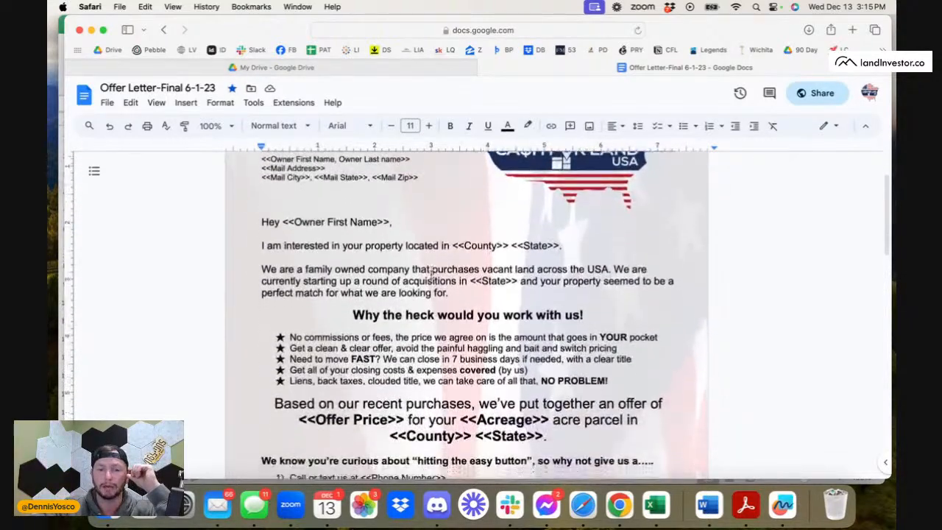
scroll(432, 275, "down", 10)
scroll(431, 275, "up", 15)
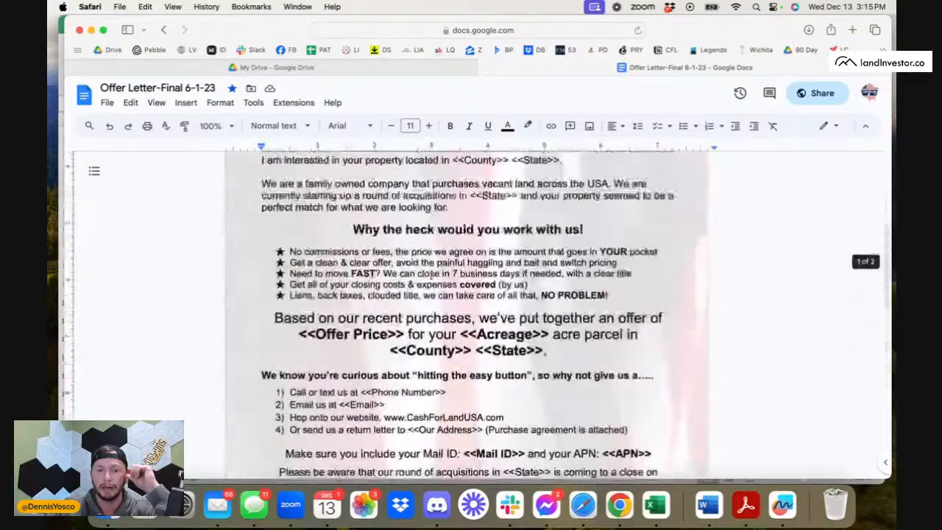
scroll(431, 275, "down", 1)
scroll(431, 275, "up", 1)
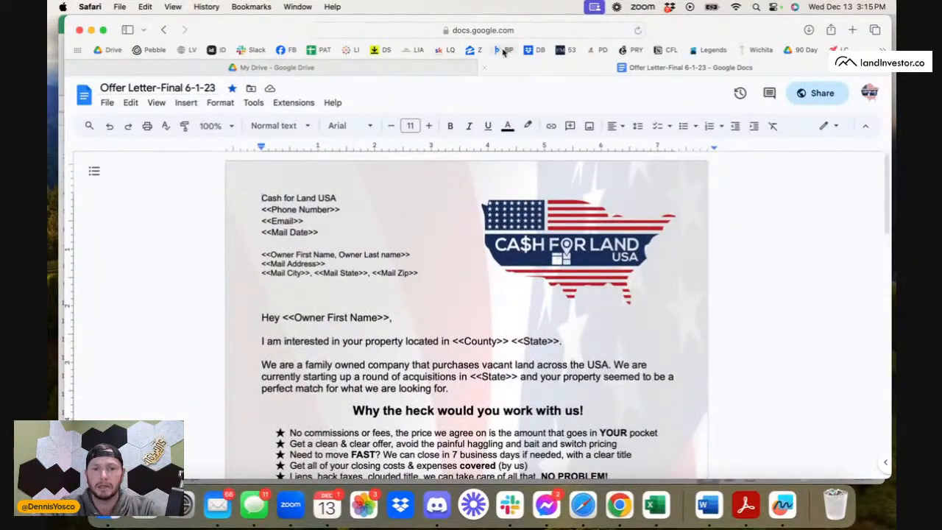
Close the offer letter and open the Ready for Review folder under County Pricing, inside the Training folder's red subfolder.
left_click(471, 68)
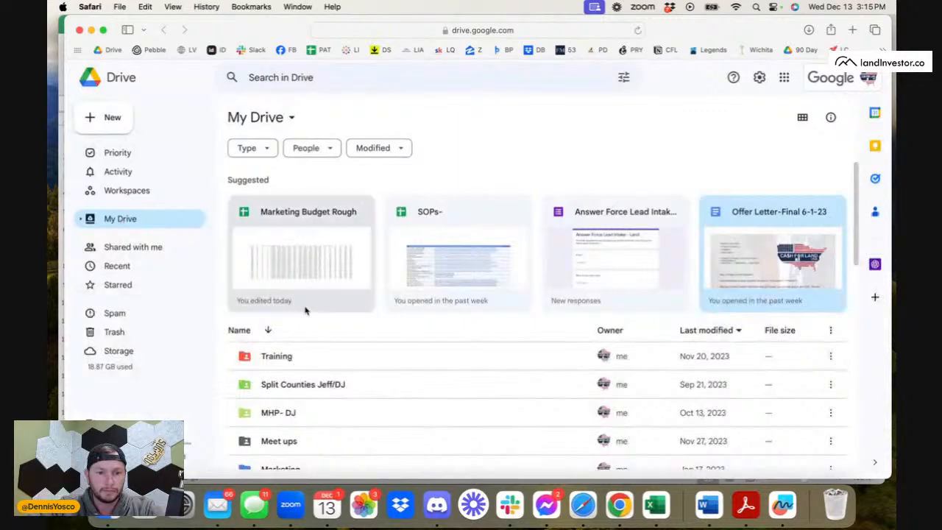
double_click(288, 357)
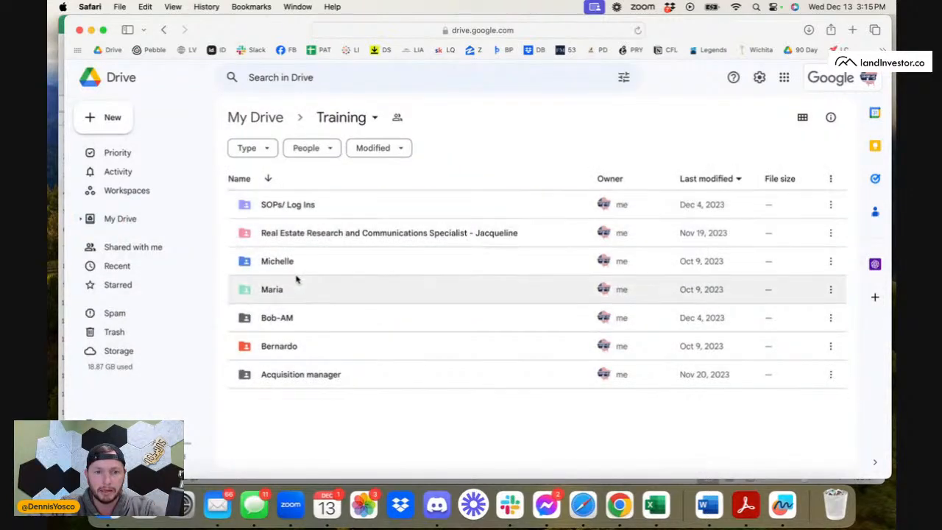
double_click(304, 351)
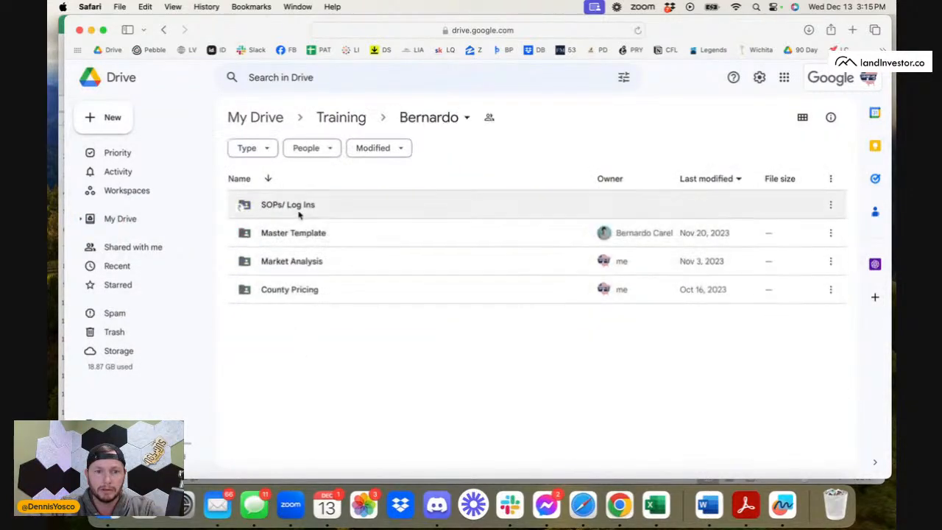
double_click(304, 290)
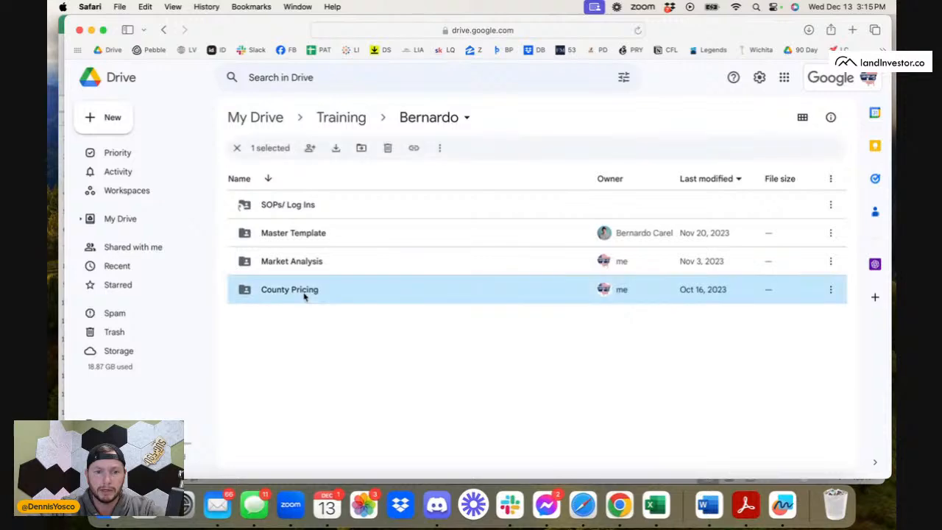
double_click(295, 205)
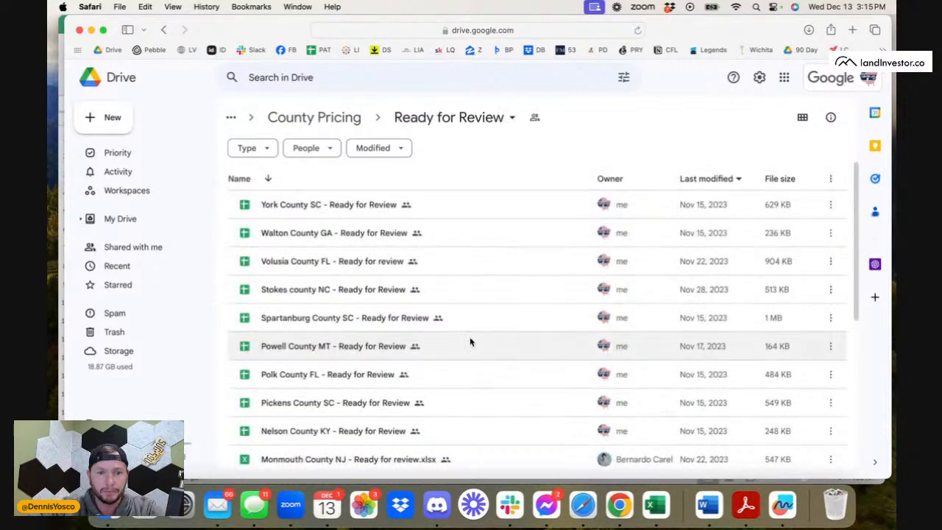
Search the web in a new tab for "North carolina counties map".
left_click(852, 29)
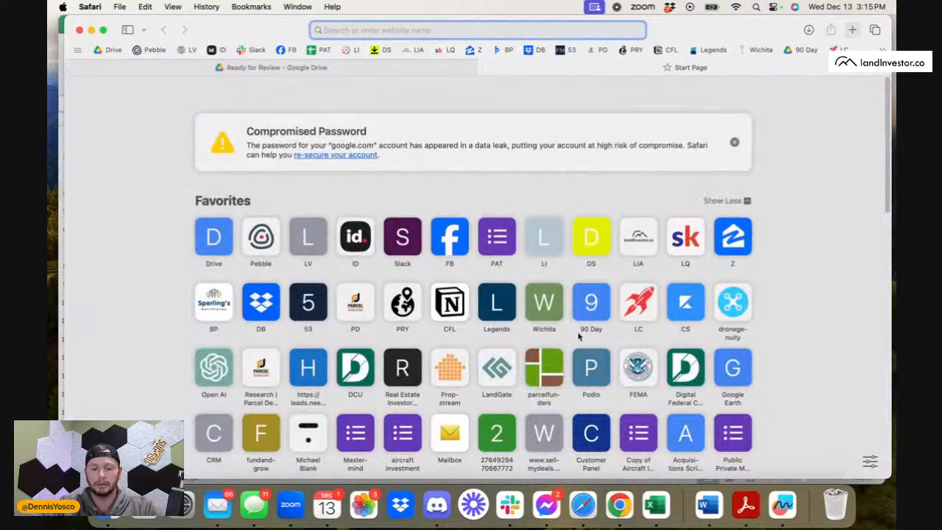
type("Notrth")
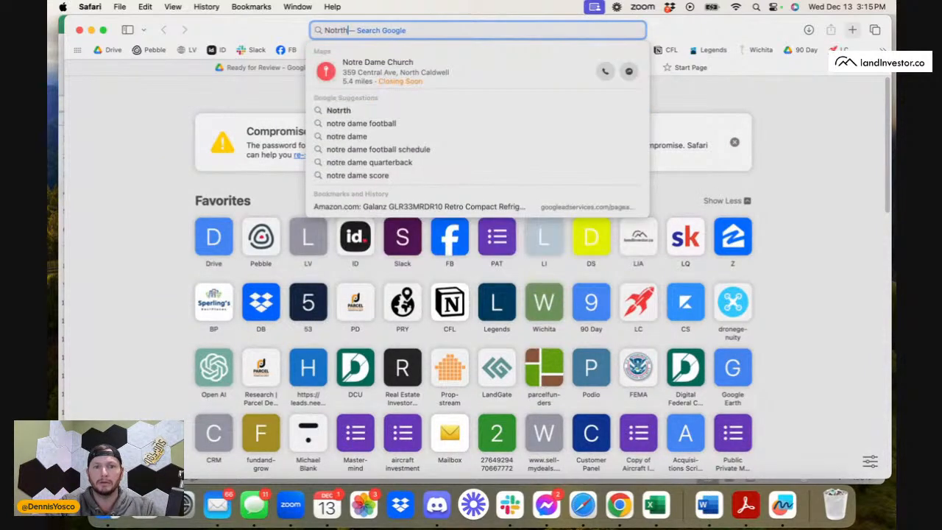
key("BackSpace")
key("BackSpace")
key("BackSpace")
key("BackSpace")
type("rth ca")
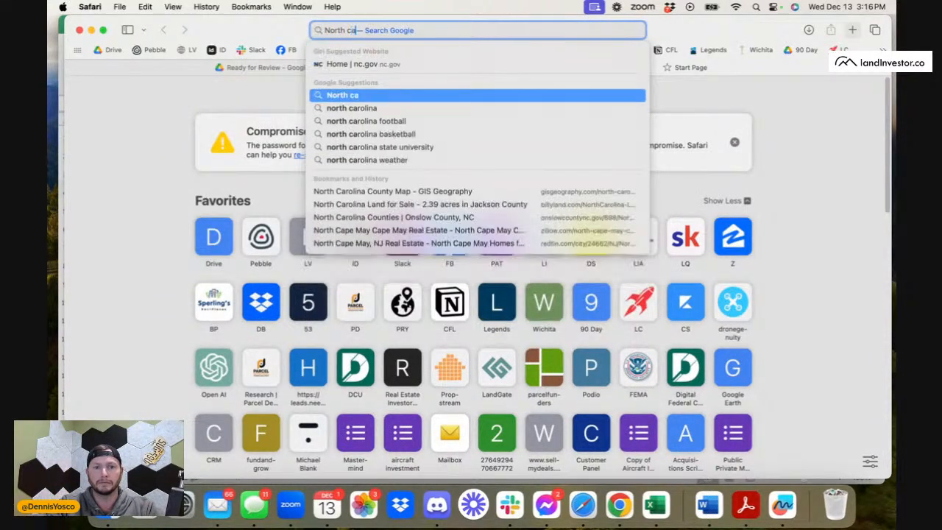
type("rolina ma")
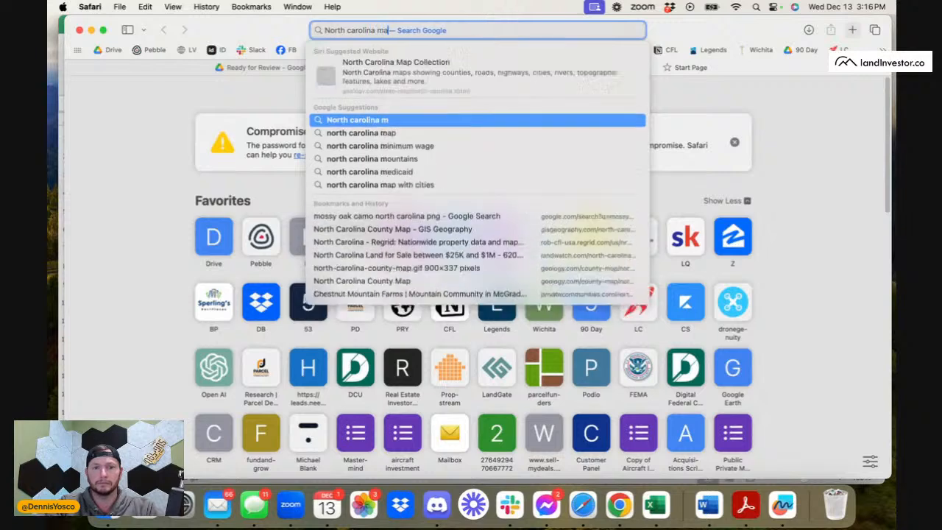
key("BackSpace")
key("BackSpace")
type("counties map")
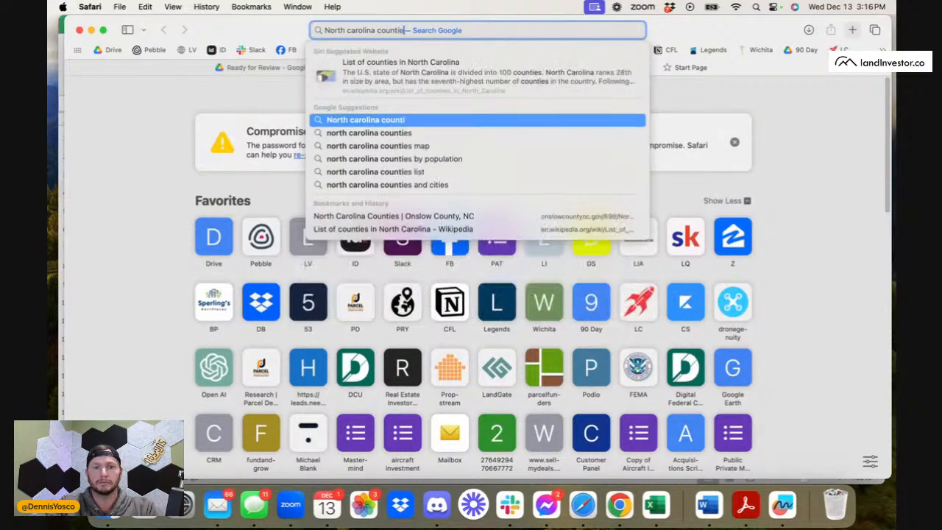
key("Return")
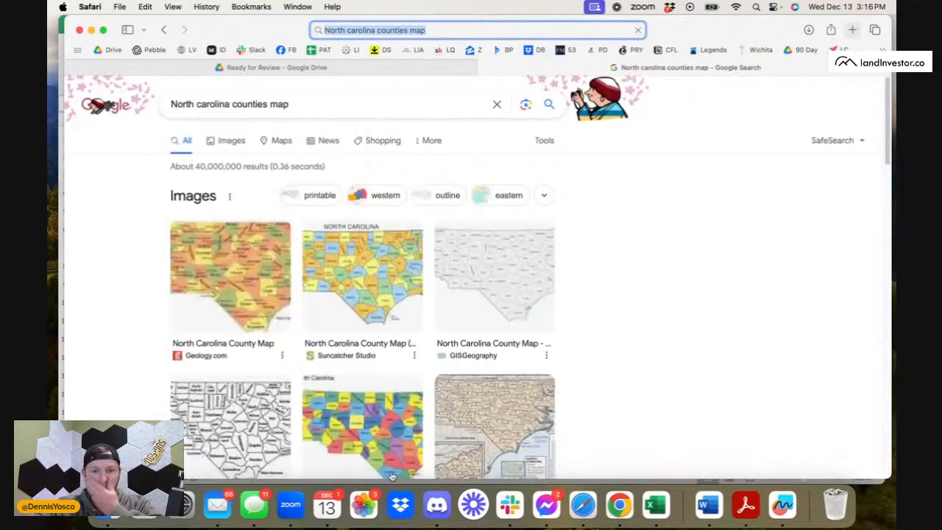
Open Geology.com's North Carolina County Map from the image results and view its map image on its own.
left_click(228, 292)
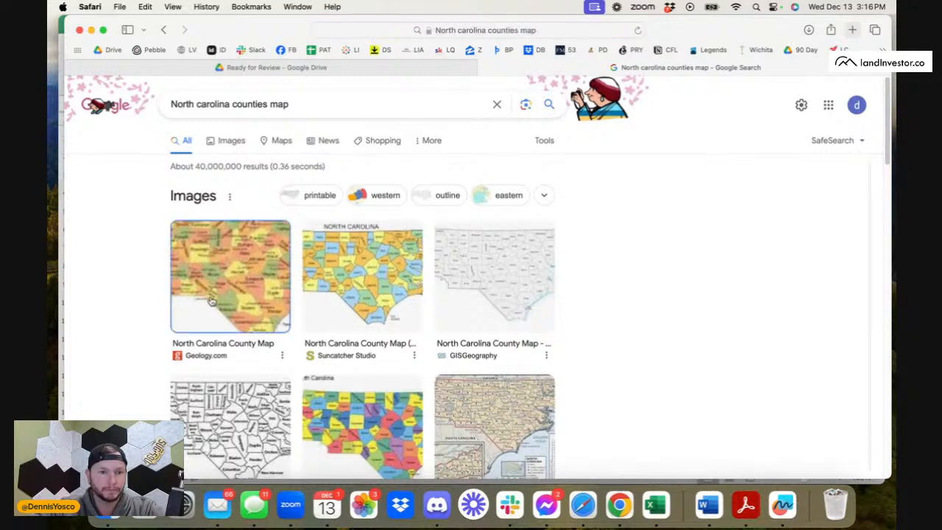
left_click(801, 245)
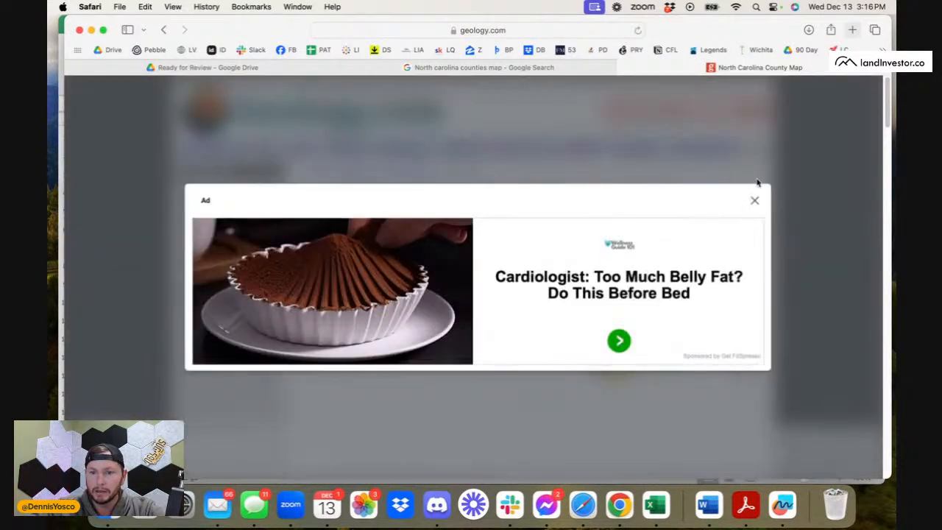
left_click(754, 200)
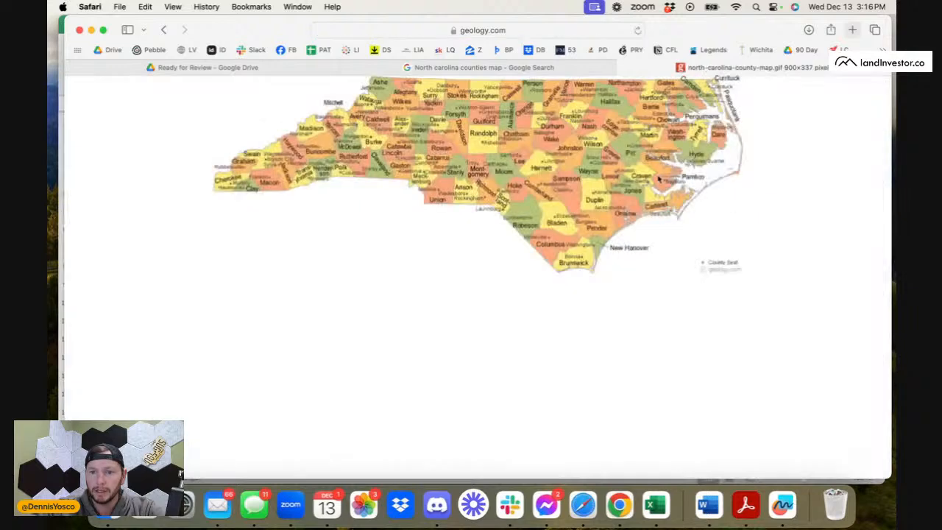
left_click_drag(669, 151, 652, 178)
left_click(638, 87)
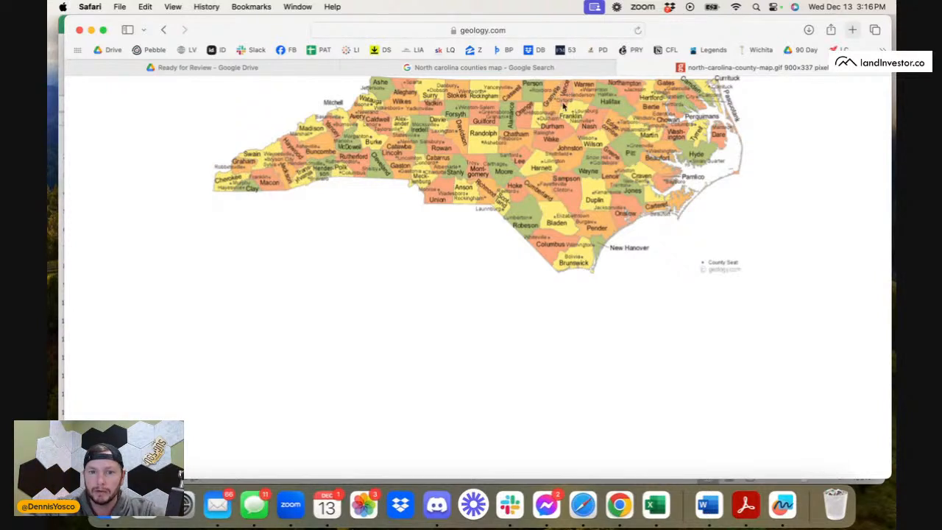
Review the Ready for Review county files sorted by name from A to Z, and return to the North Carolina county map.
left_click(231, 67)
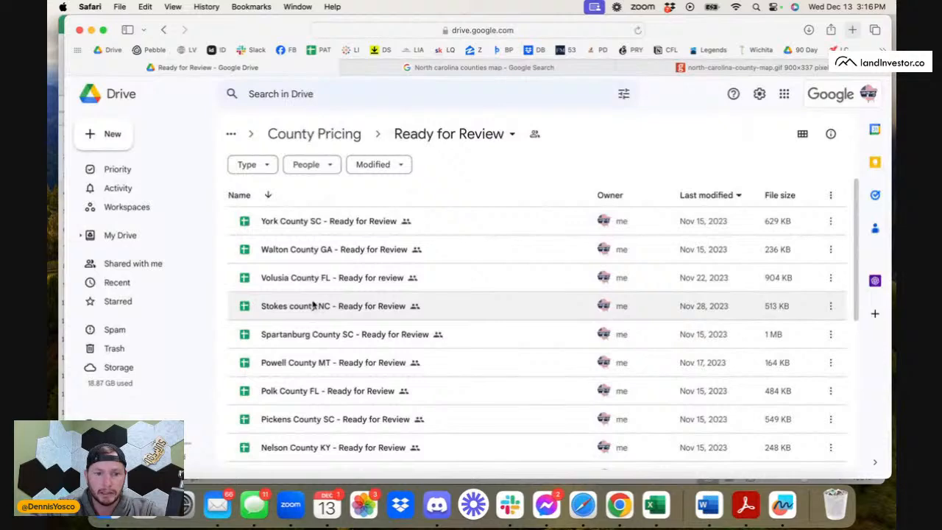
left_click(269, 195)
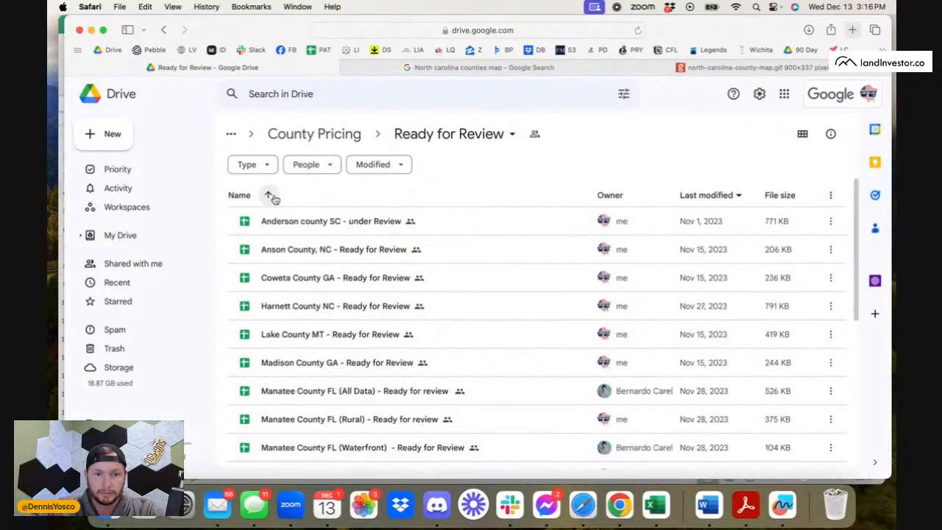
left_click(269, 196)
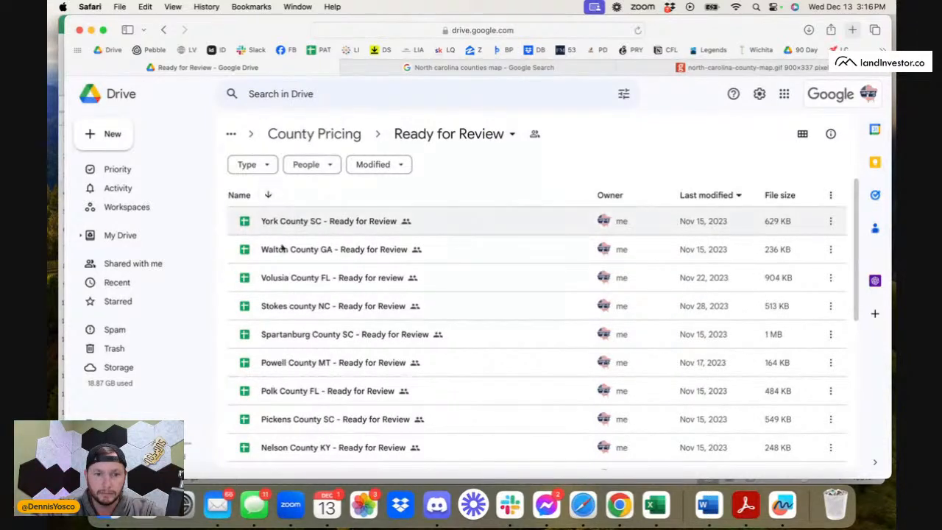
left_click(269, 197)
scroll(288, 324, "down", 5)
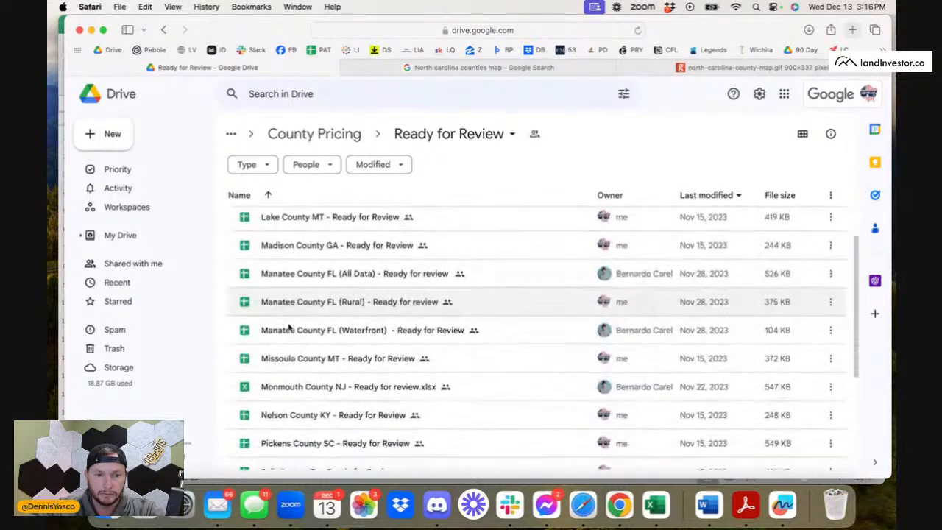
scroll(289, 328, "down", 3)
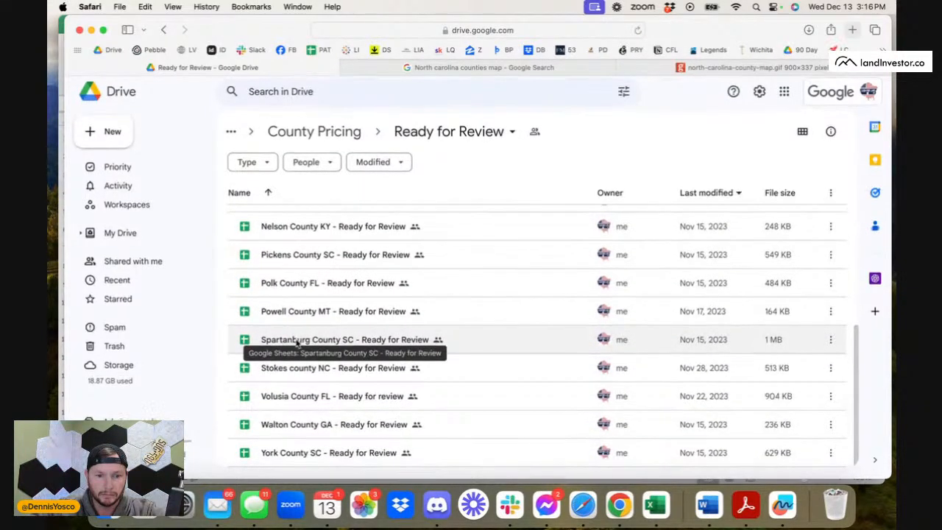
scroll(297, 343, "up", 8)
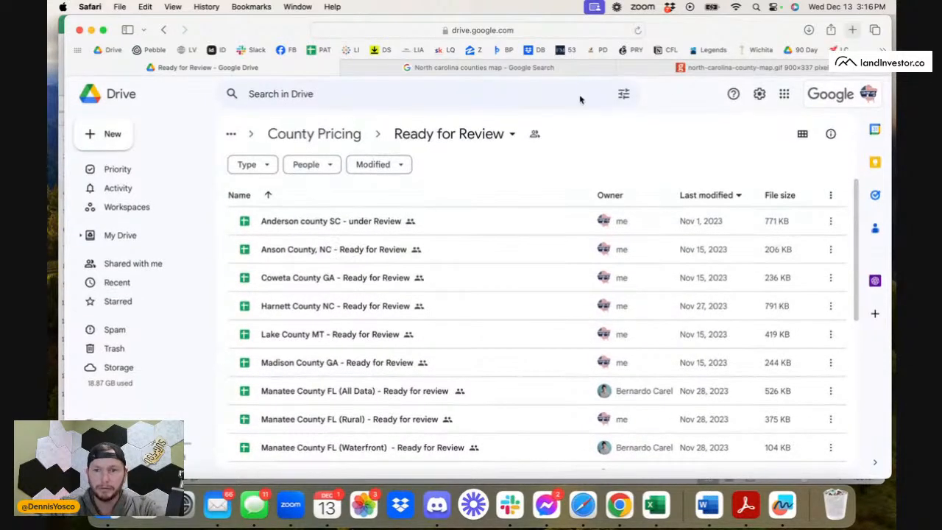
left_click(746, 67)
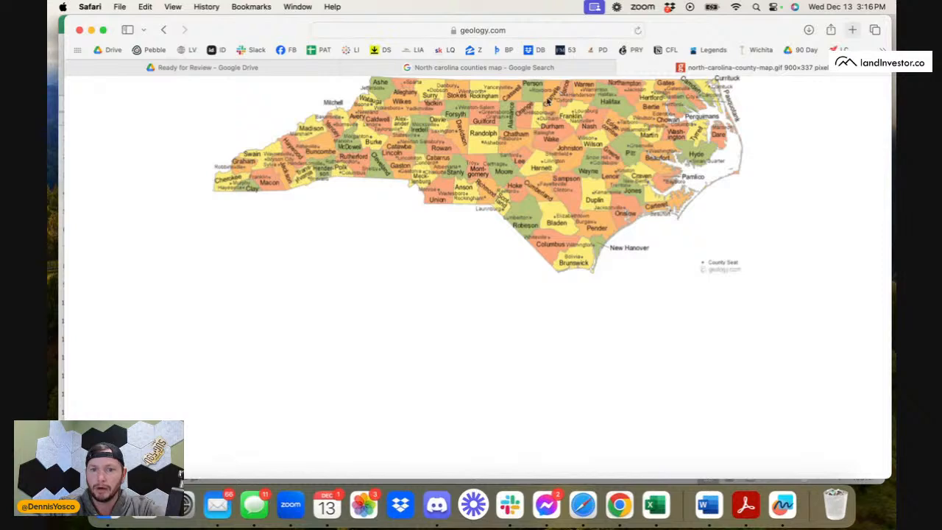
Open the DS bookmark in a new tab and try to sign in to Tableau Cloud with the saved account email and password.
left_click(852, 30)
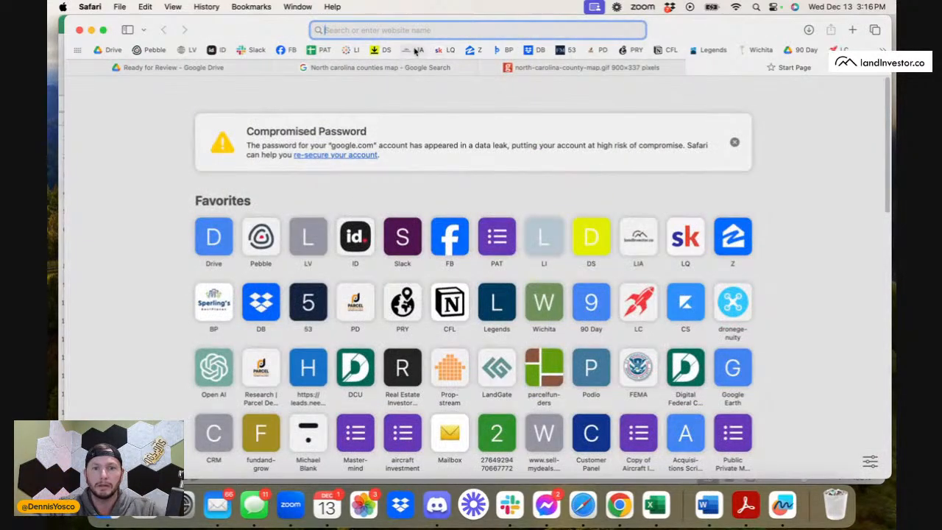
left_click(378, 50)
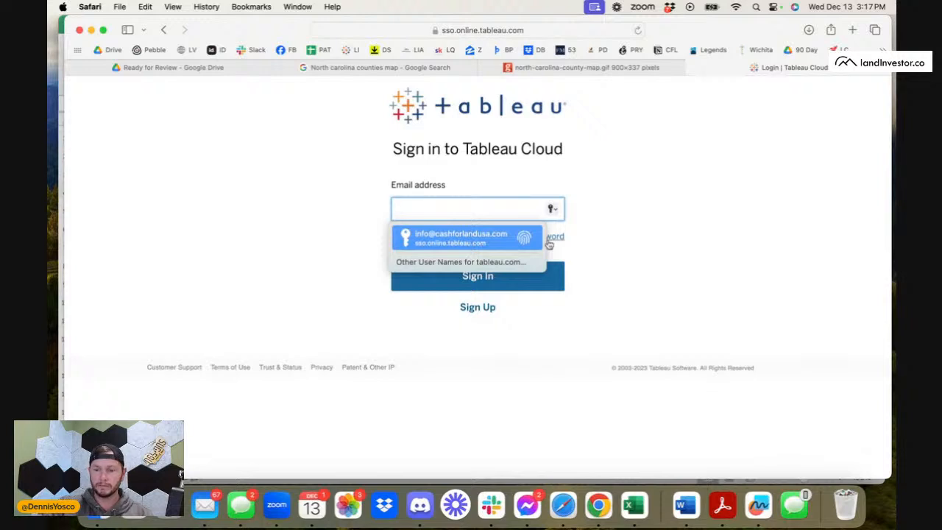
left_click(541, 238)
key("Return")
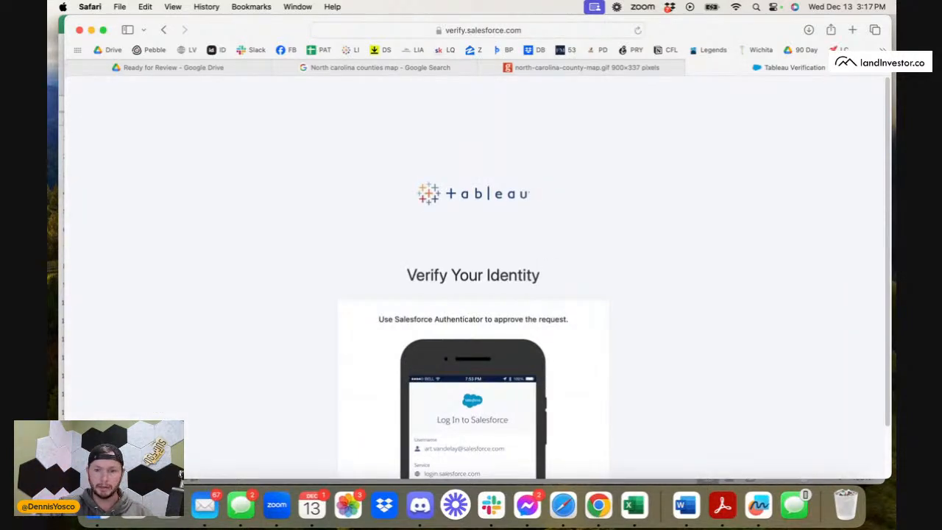
scroll(548, 242, "down", 2)
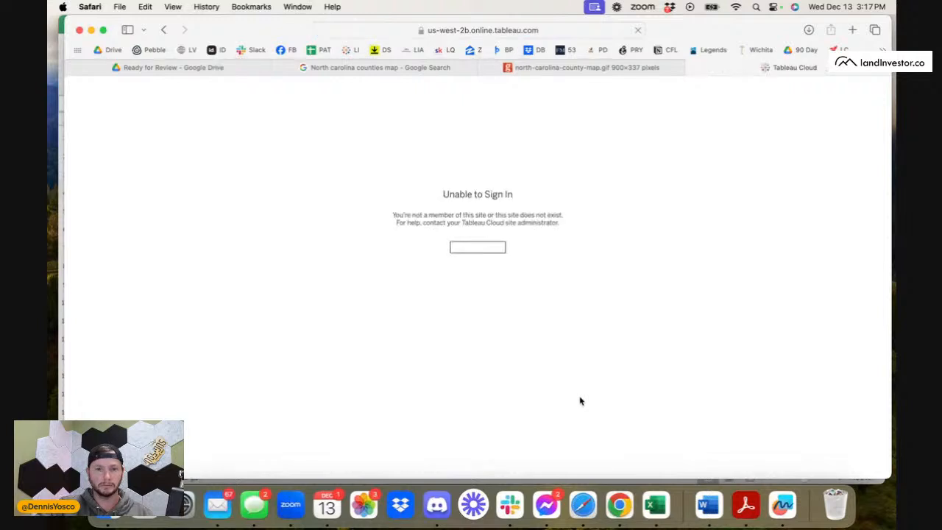
Return to the Tableau Cloud sign-in page and sign in with the saved account email and password.
left_click(472, 246)
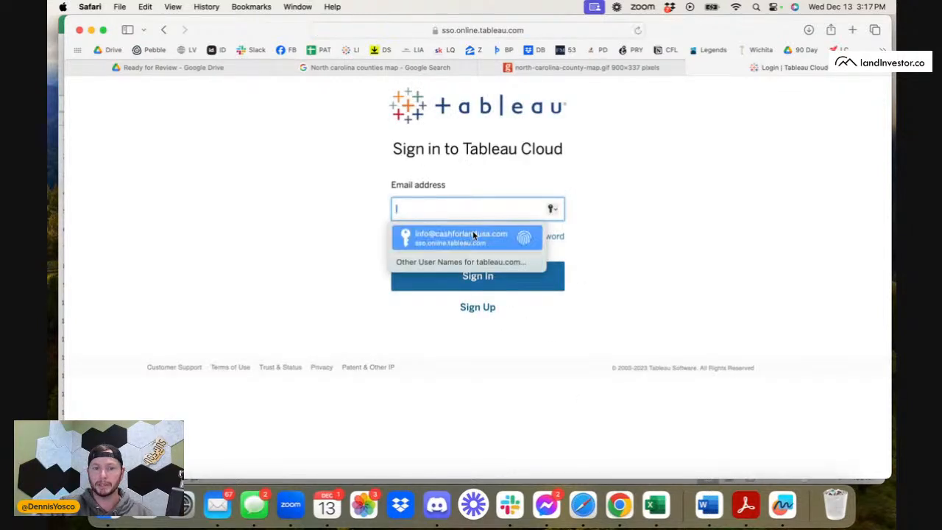
left_click(473, 237)
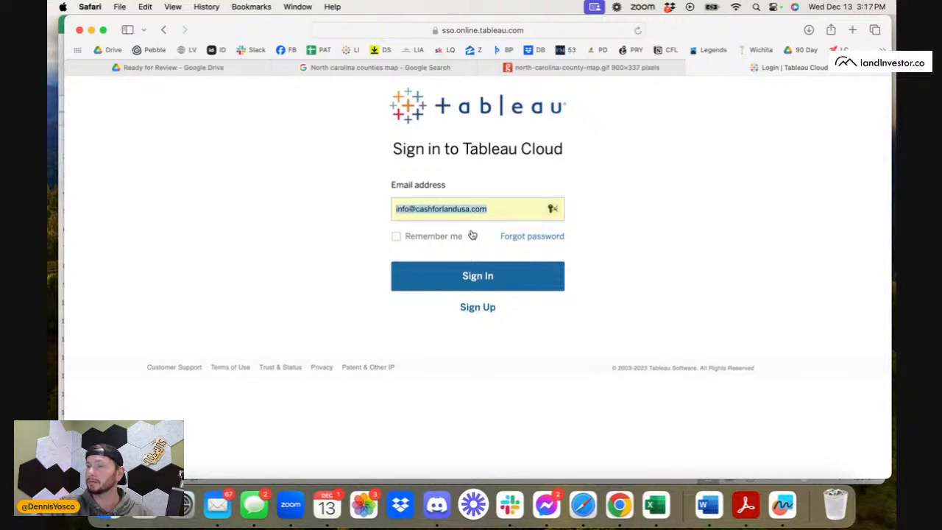
left_click(458, 284)
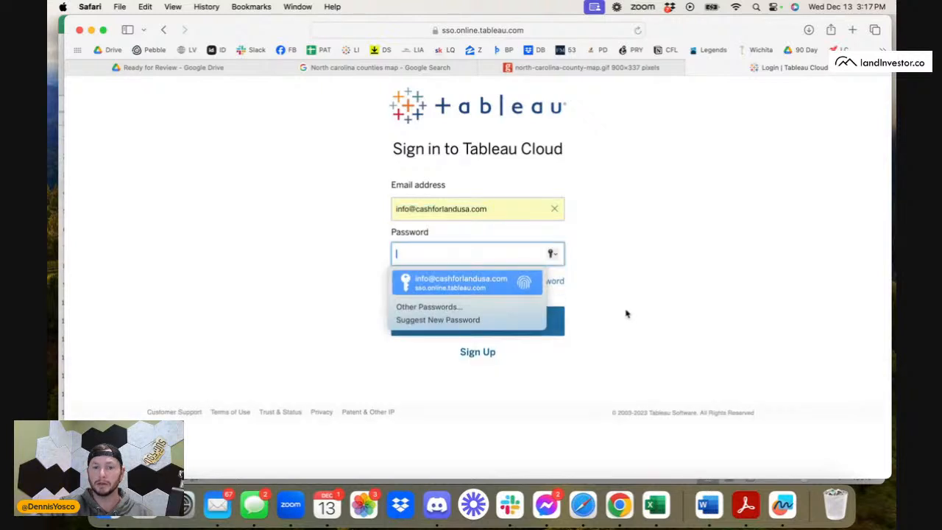
left_click(511, 274)
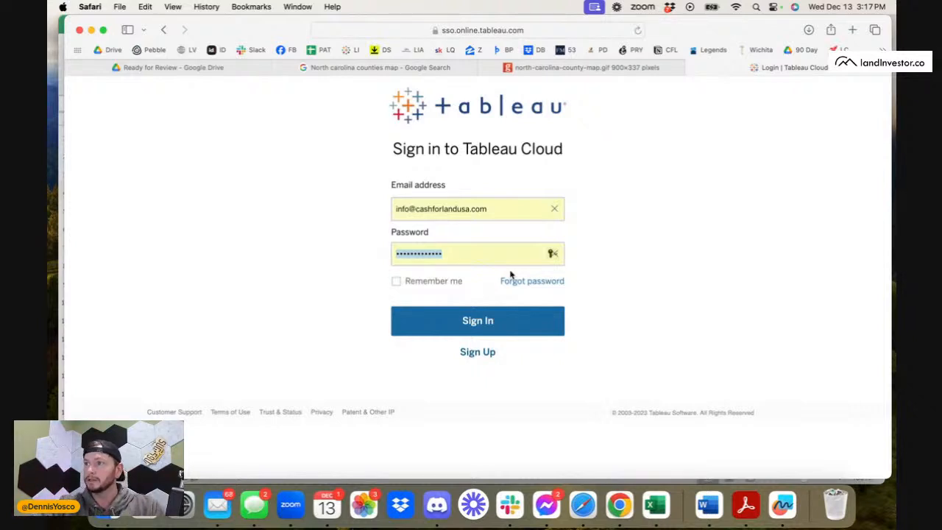
left_click(524, 319)
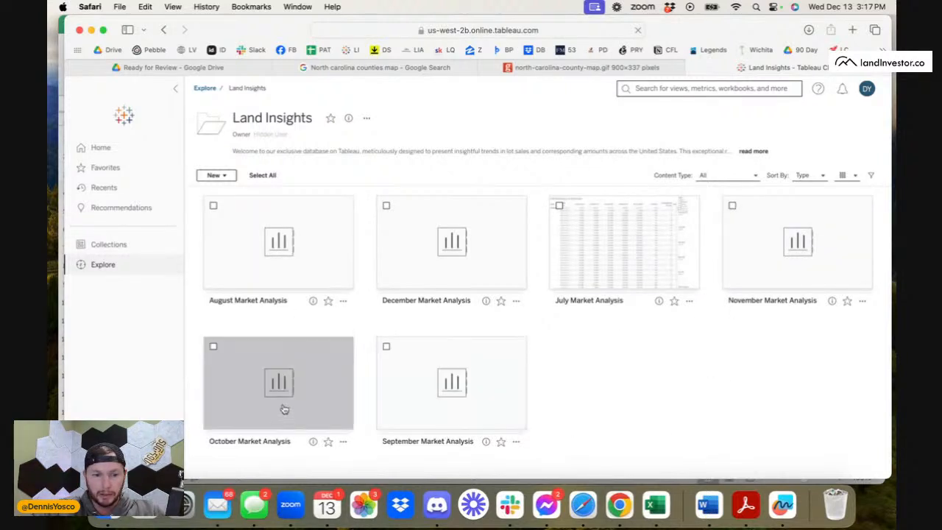
Open the STR Analysis 0.2-100 Acres view from the November Market Analysis workbook after checking the December one.
left_click(452, 255)
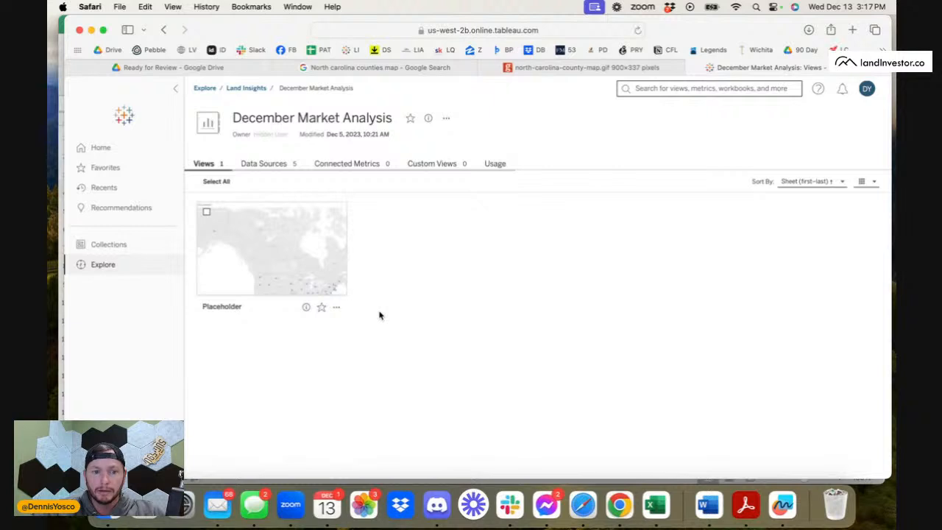
scroll(380, 315, "left", 5)
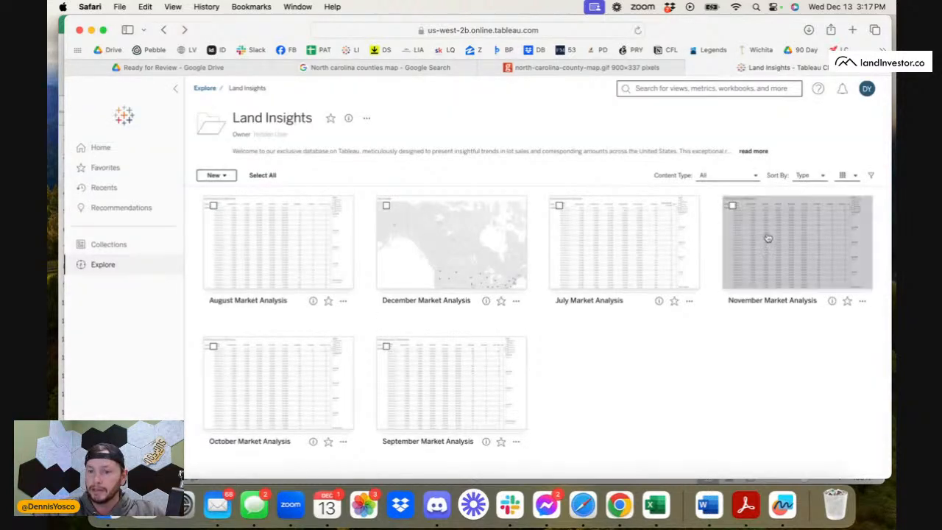
left_click(782, 247)
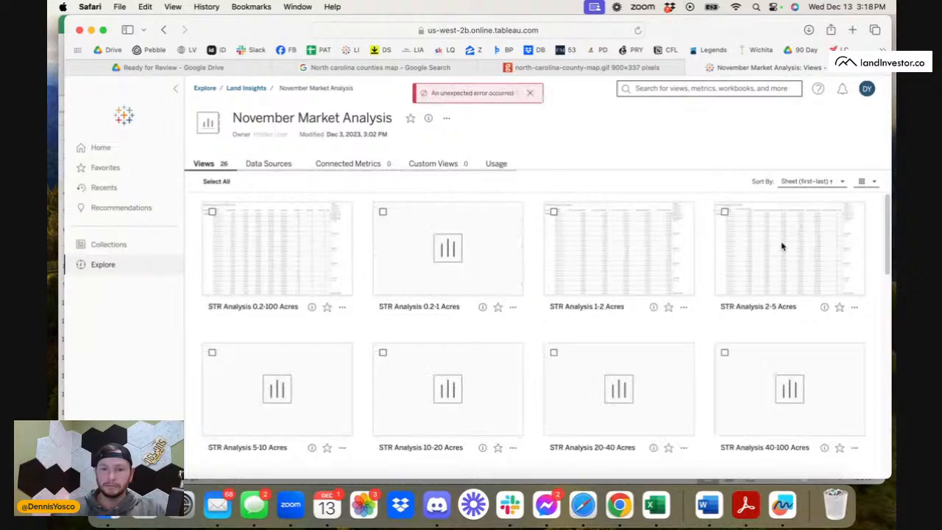
left_click(294, 244)
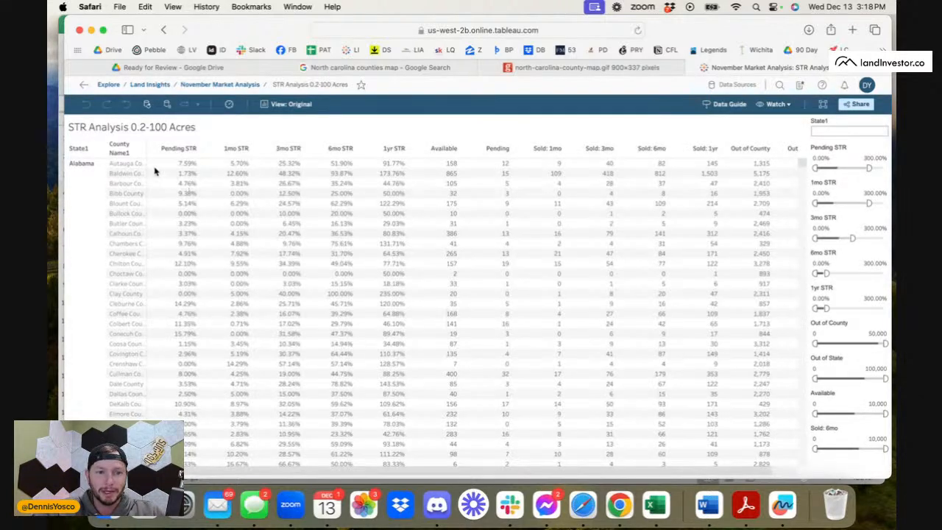
Filter the STR Analysis table by state to North Carolina.
left_click(835, 129)
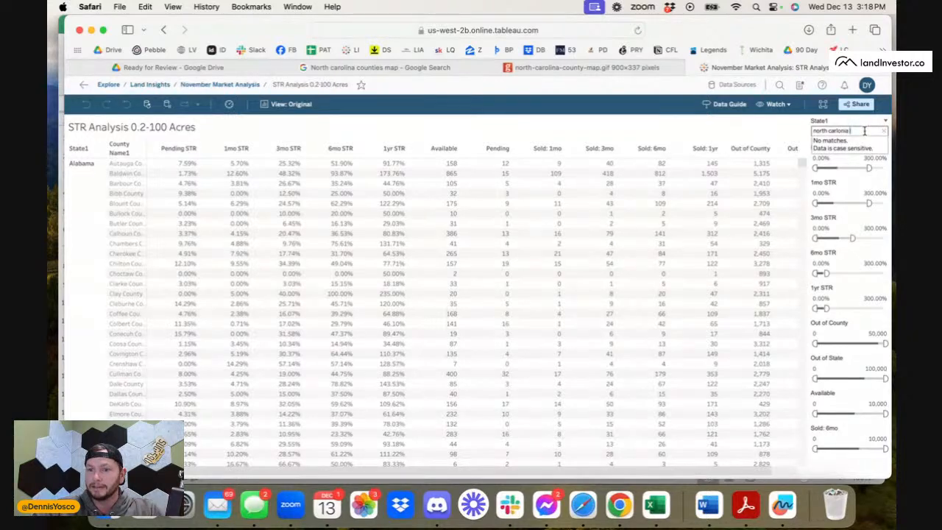
key("BackSpace")
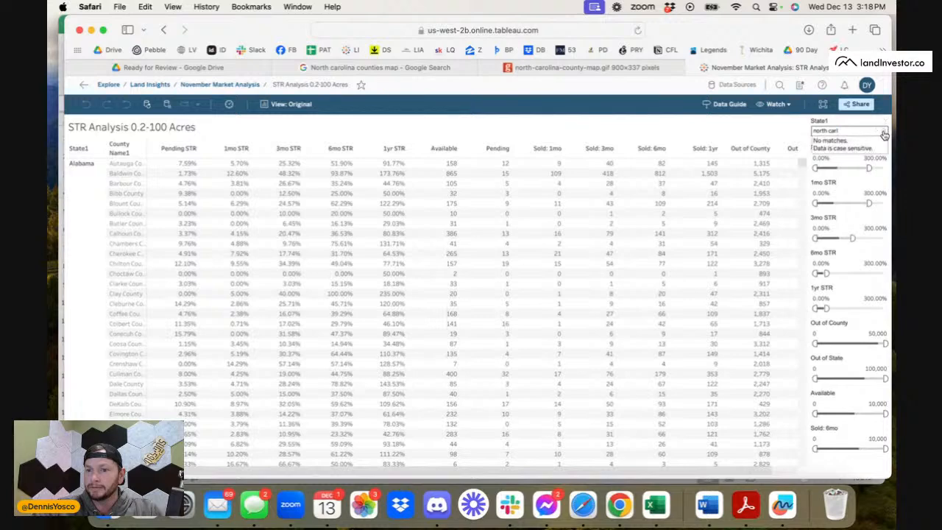
left_click(860, 131)
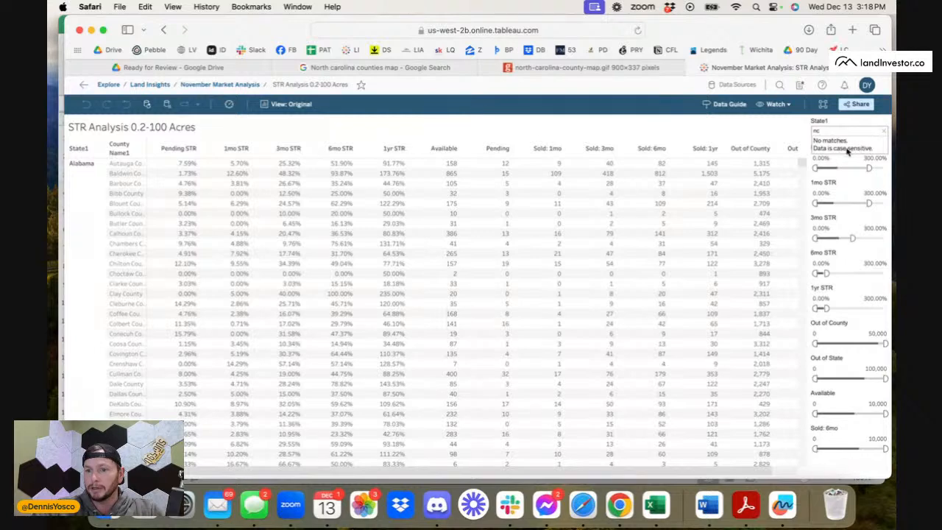
left_click(842, 131)
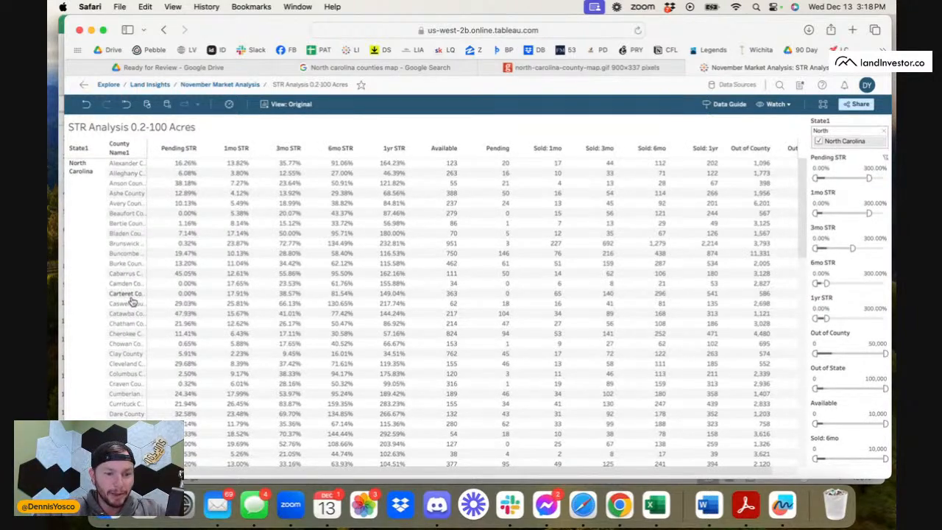
Find Vance County among the North Carolina counties and highlight its row.
scroll(131, 300, "down", 10)
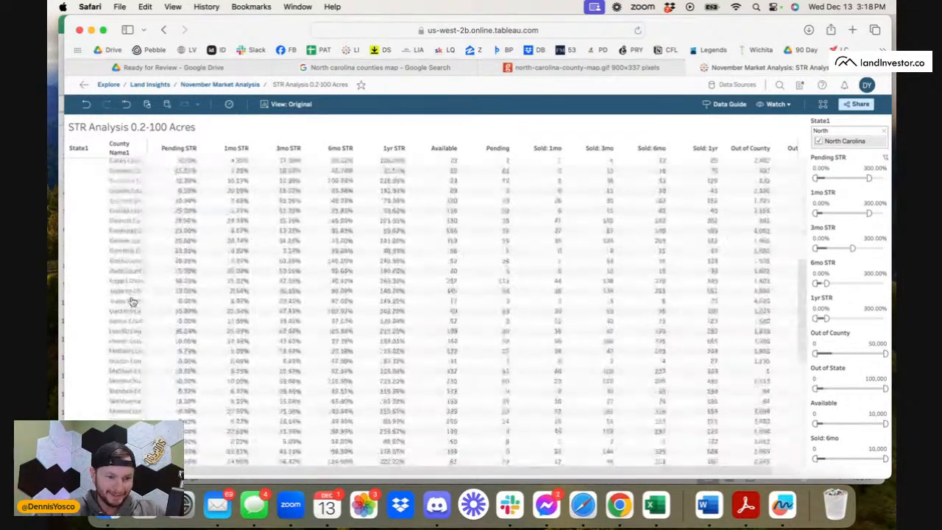
scroll(132, 300, "down", 10)
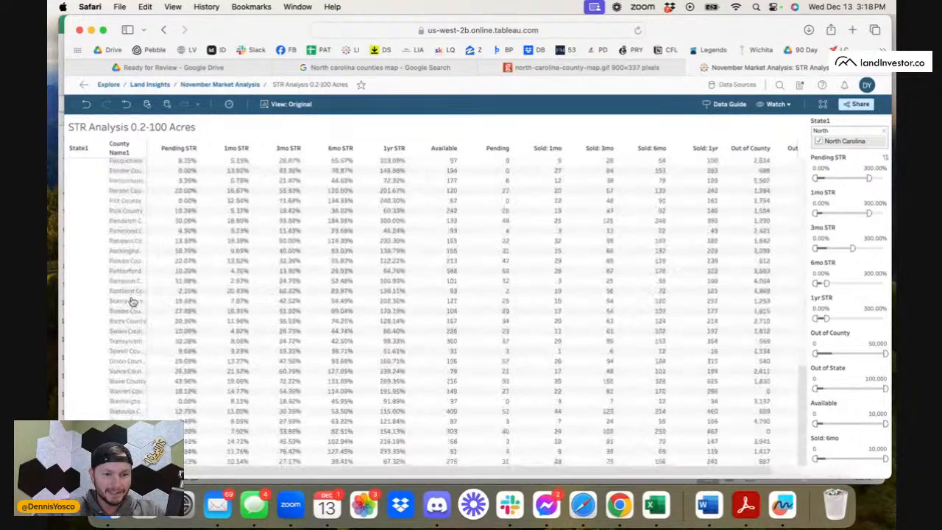
left_click(129, 371)
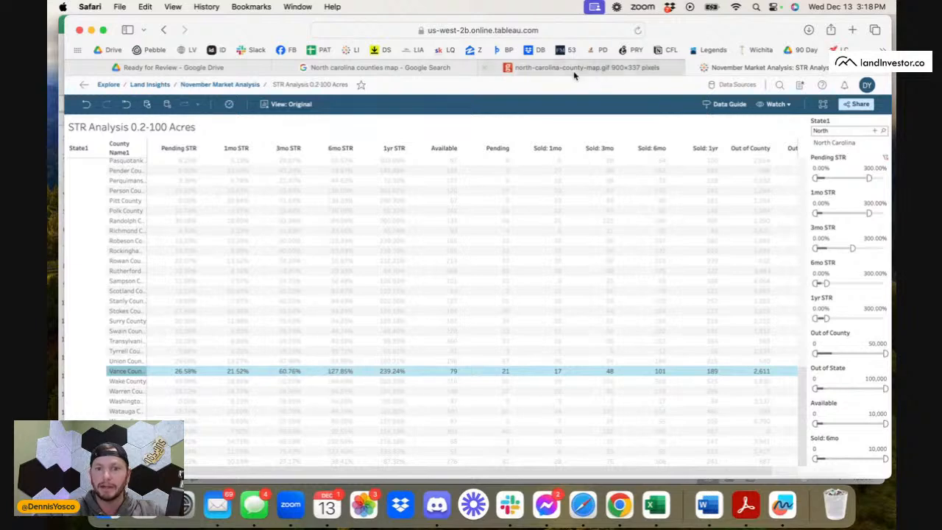
Return to Google Drive, go up to the County Pricing folder and look through its county files and templates.
left_click(619, 68)
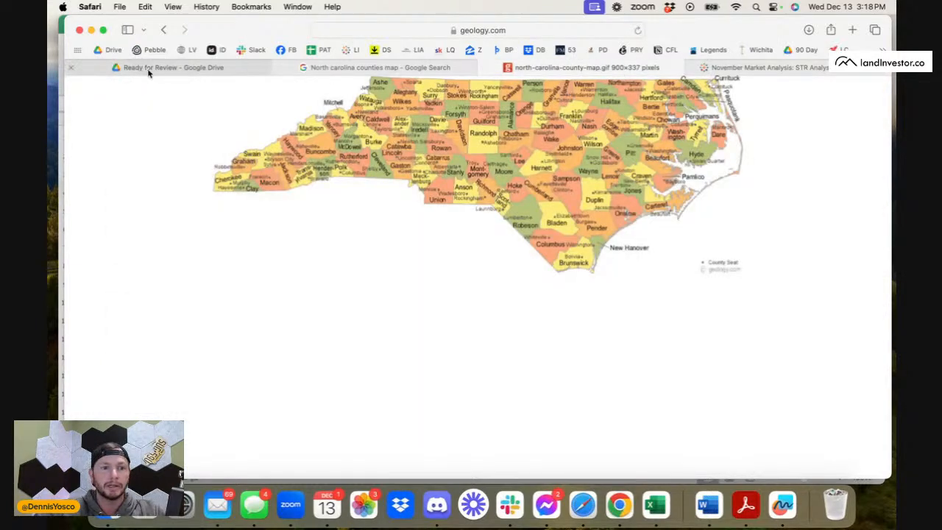
left_click(147, 68)
left_click(323, 133)
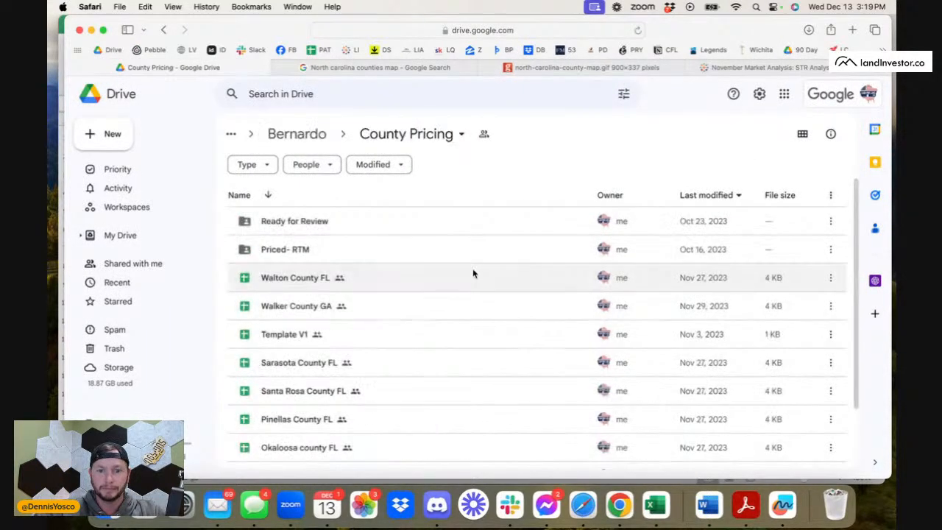
scroll(317, 328, "down", 3)
scroll(318, 329, "down", 1)
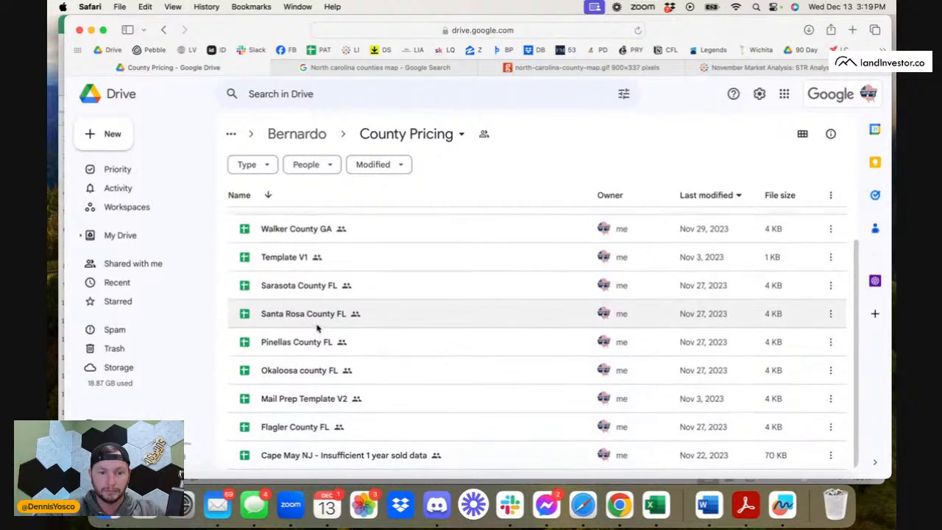
scroll(317, 329, "up", 3)
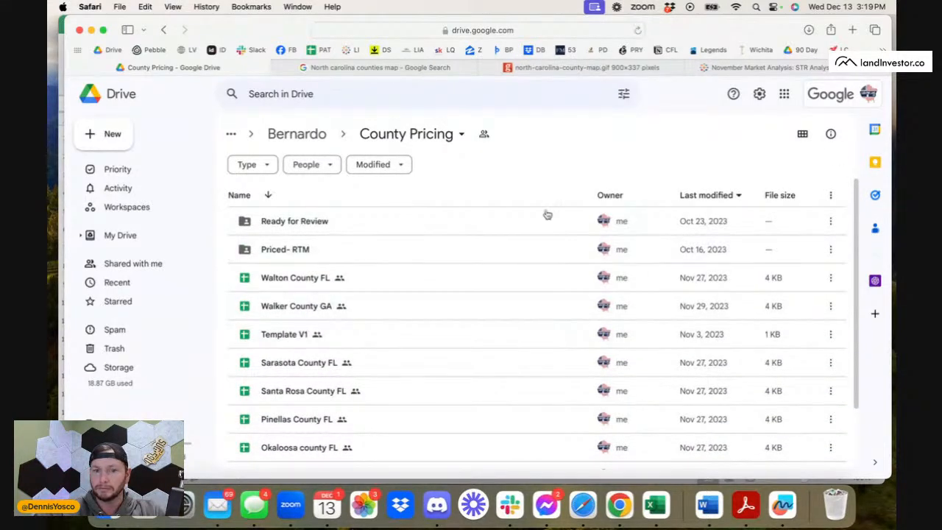
scroll(269, 368, "down", 3)
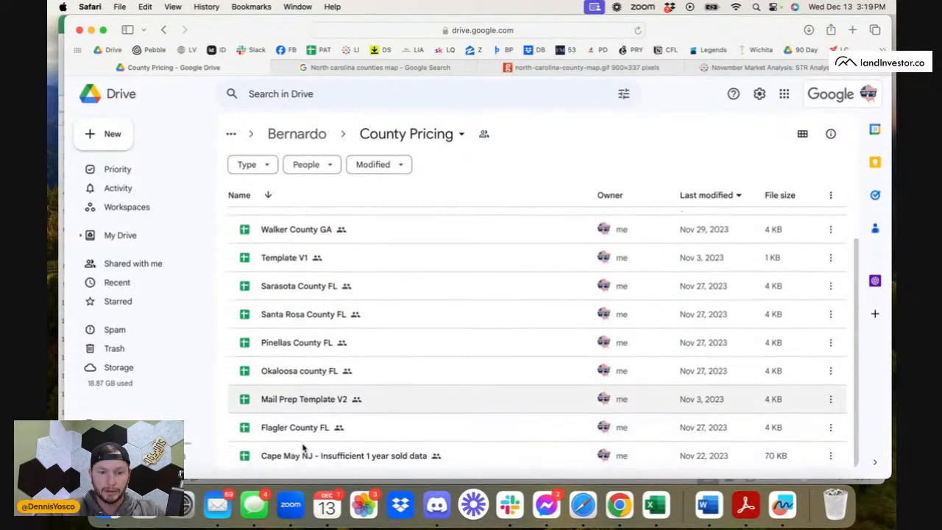
Make a copy of the Mail Prep Template V2 spreadsheet in the County Pricing folder.
left_click(312, 403)
right_click(312, 404)
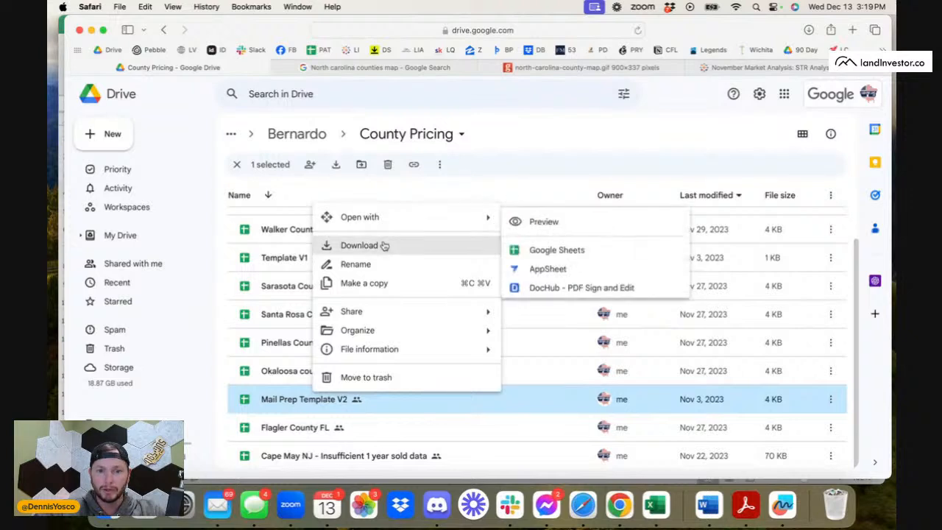
left_click(389, 286)
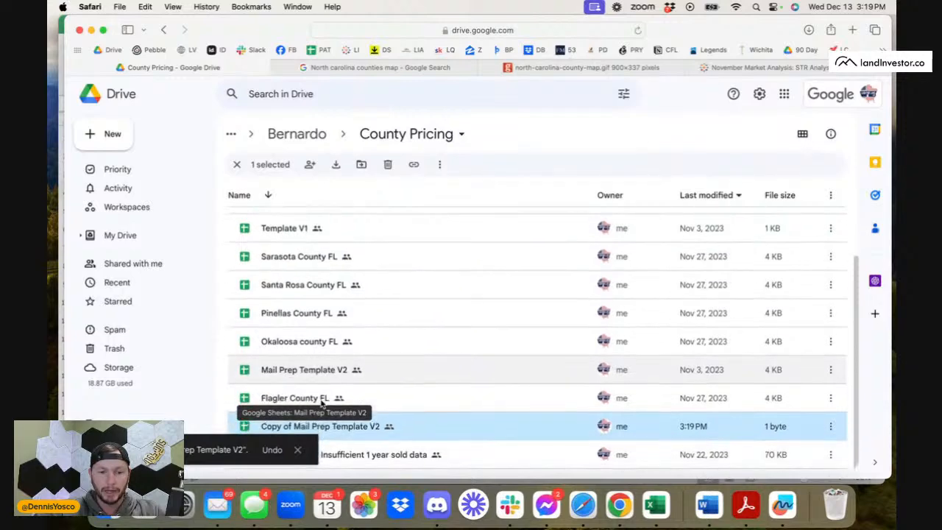
Rename the copied mail prep template as Vance County NC.
right_click(327, 433)
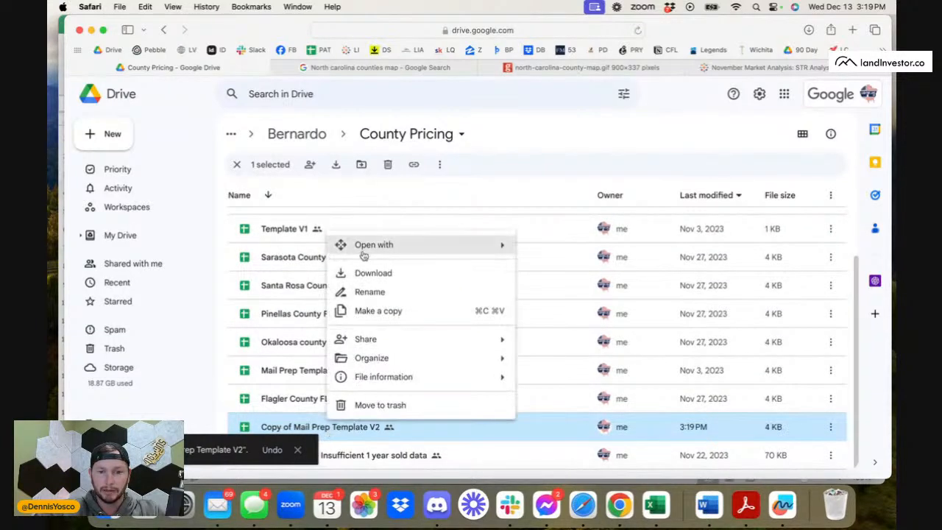
left_click(416, 291)
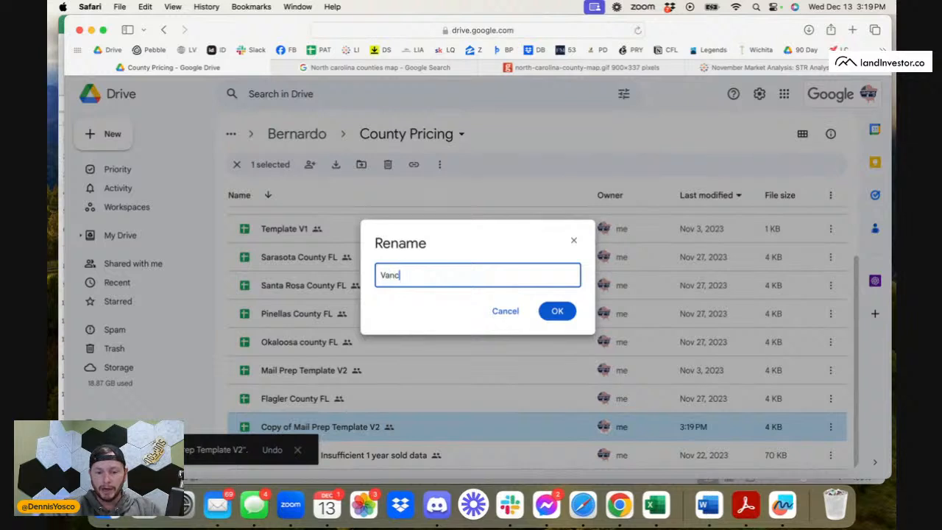
type("Vance County NC")
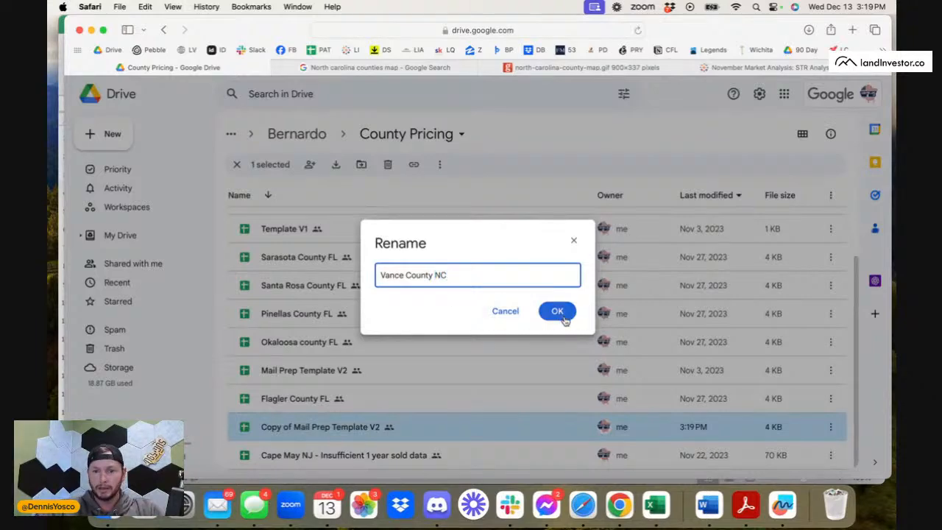
left_click(559, 315)
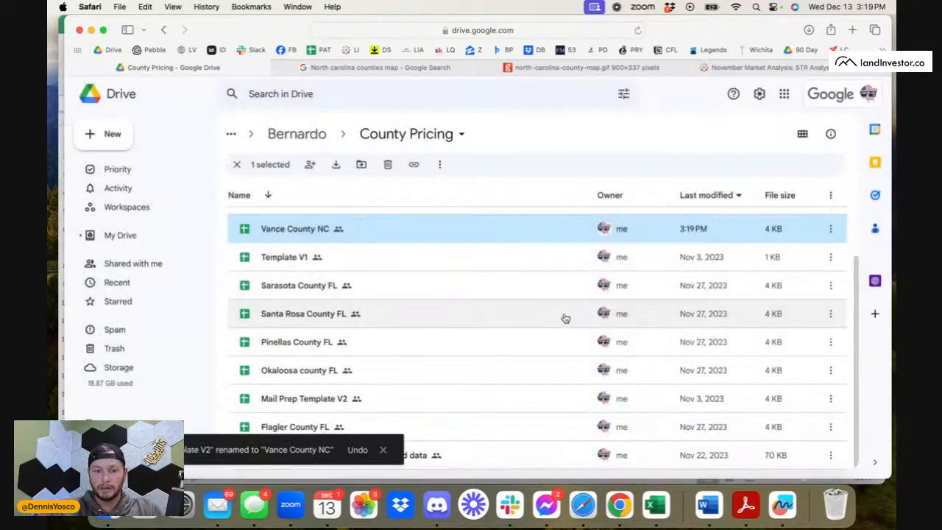
Revisit the Tableau table and the North Carolina county map, and open Redfin in a new tab.
left_click(742, 68)
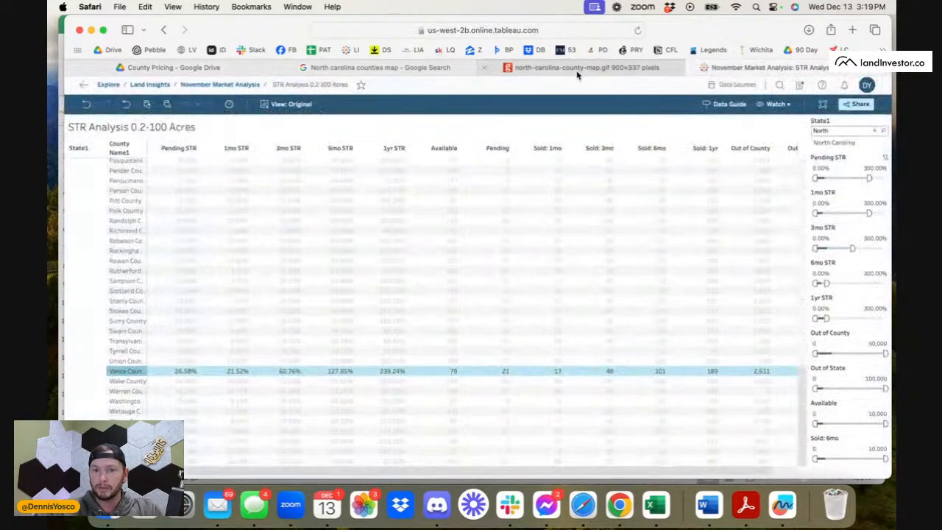
left_click(553, 67)
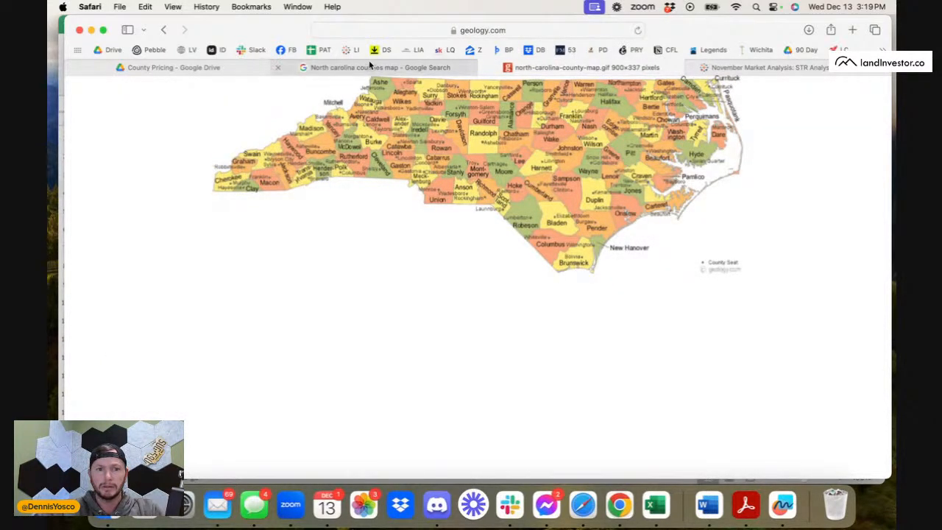
left_click(446, 67)
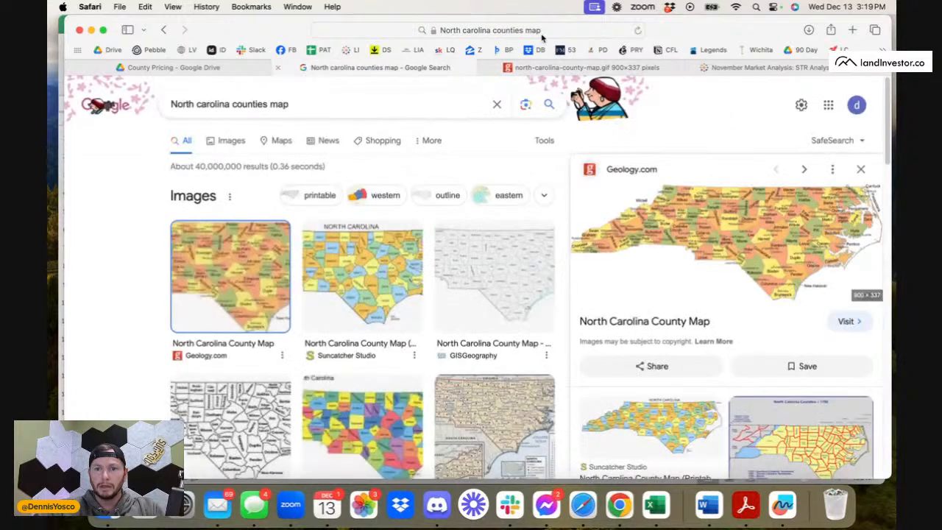
left_click(768, 69)
left_click(853, 30)
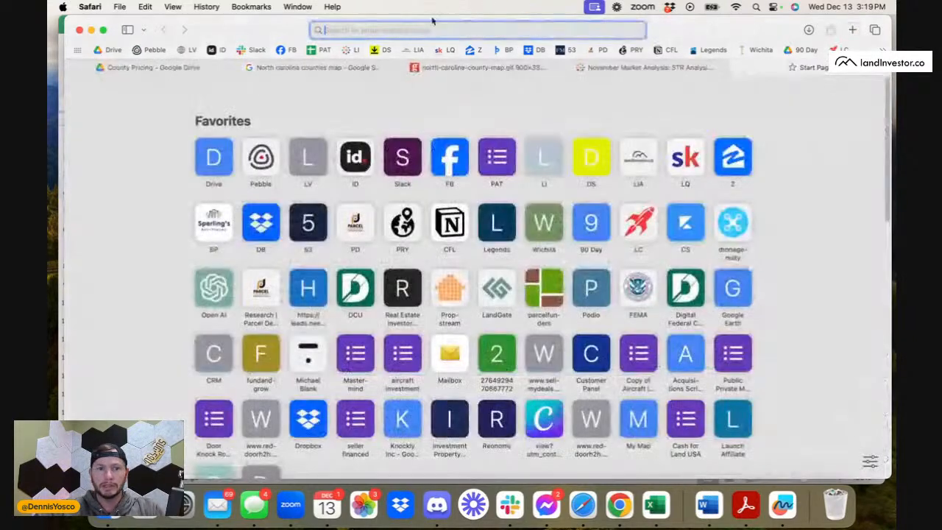
type("redf")
key("Return")
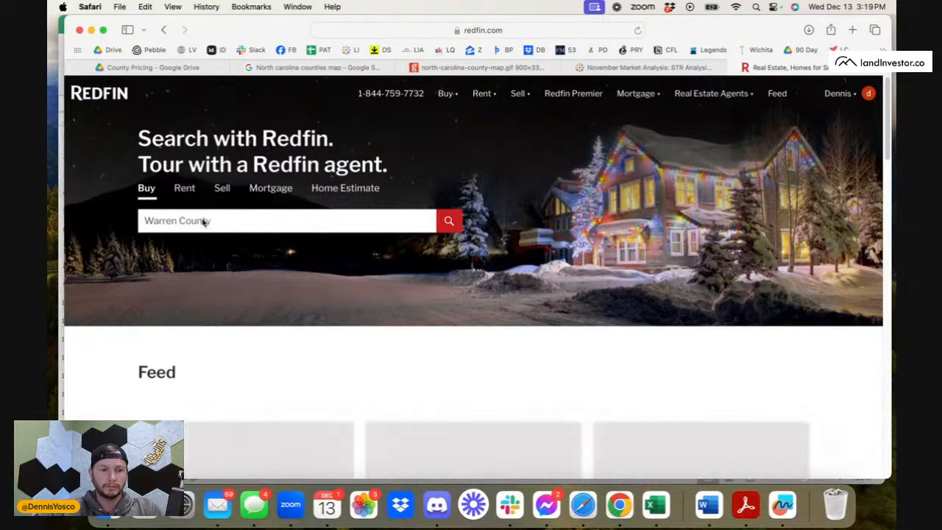
Search Redfin for Vance County, NC and open its homes-for-sale results.
left_click(204, 220)
type("Vanc")
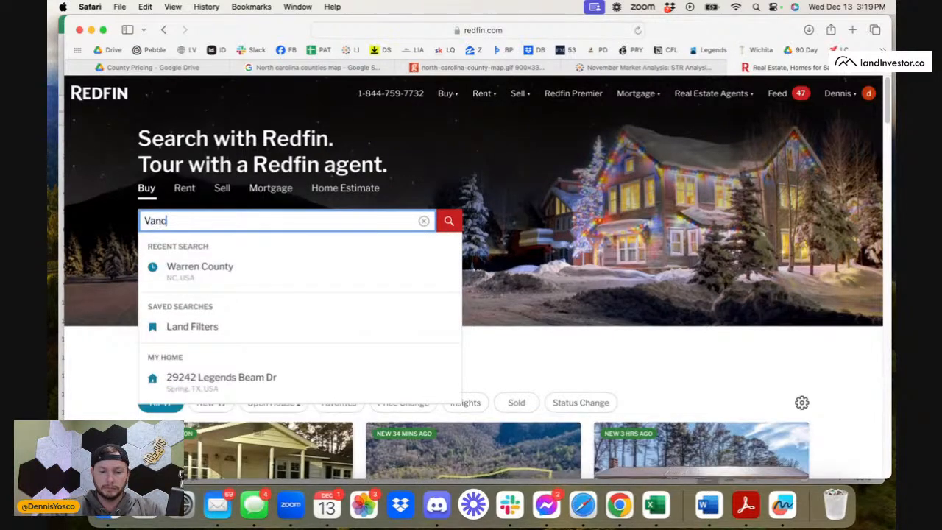
type("e county")
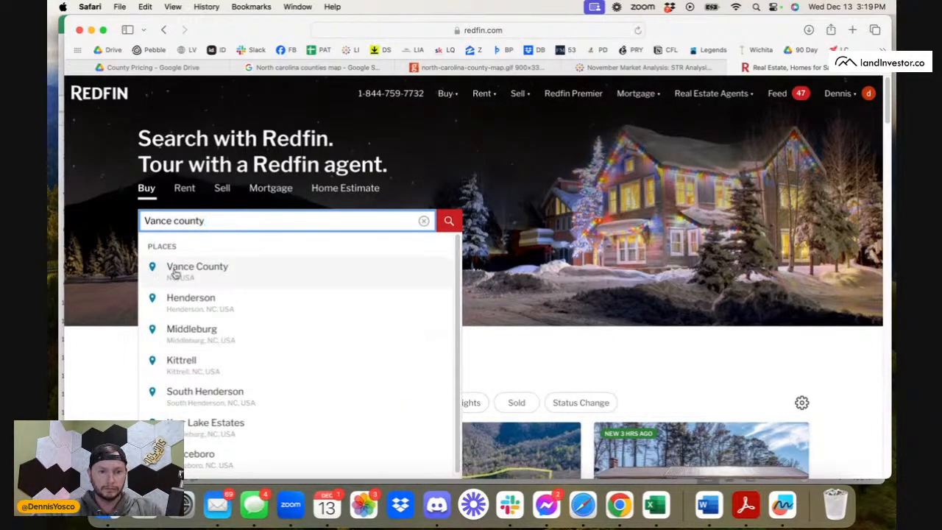
left_click(196, 274)
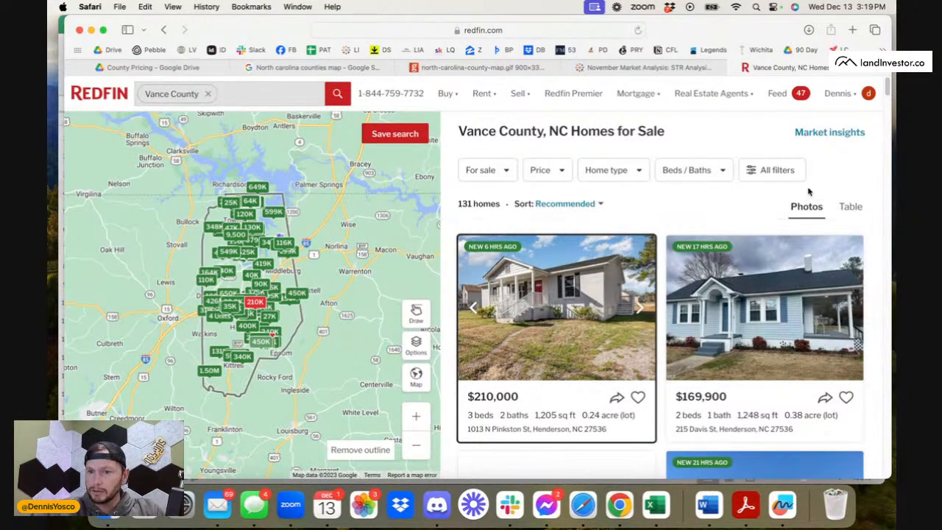
Filter the Vance County results to sold properties of the Land home type, sold within the last 1 year.
left_click(742, 175)
left_click(765, 140)
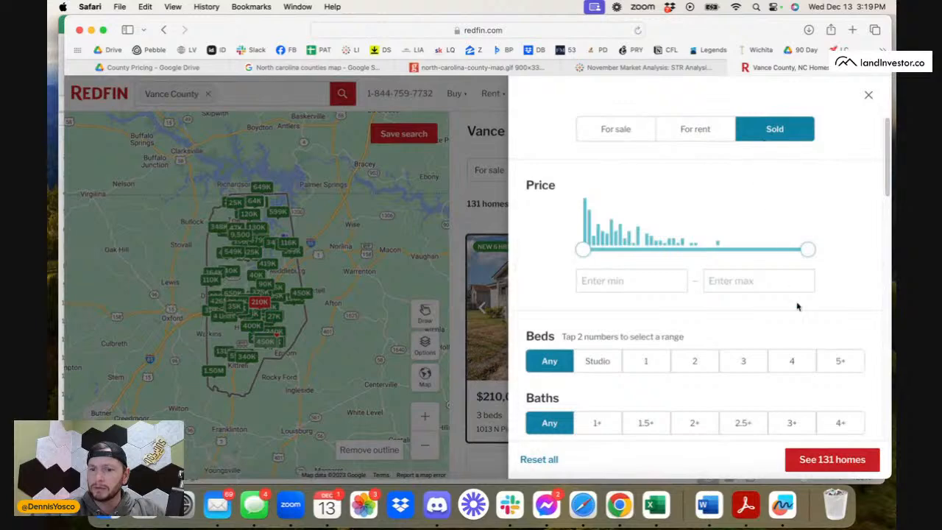
scroll(832, 385, "down", 3)
left_click(825, 418)
scroll(817, 397, "down", 2)
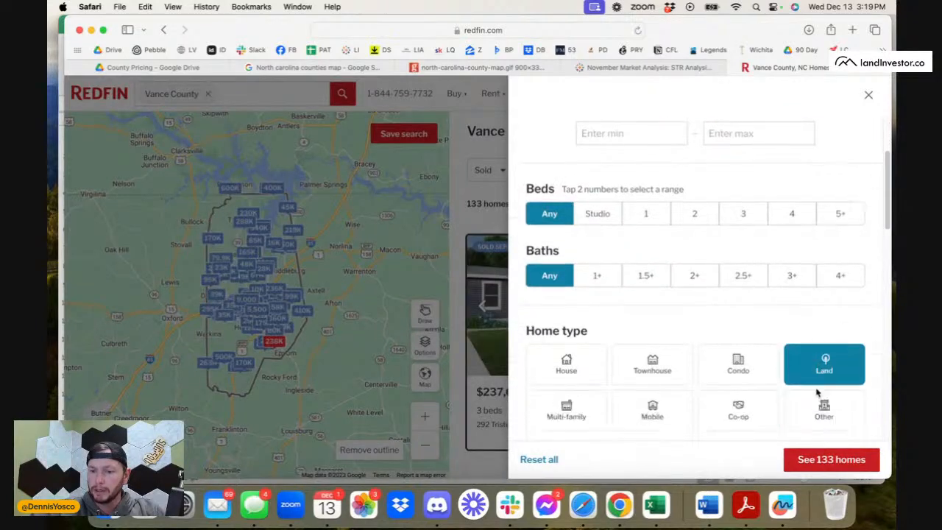
scroll(816, 394, "down", 5)
left_click(605, 304)
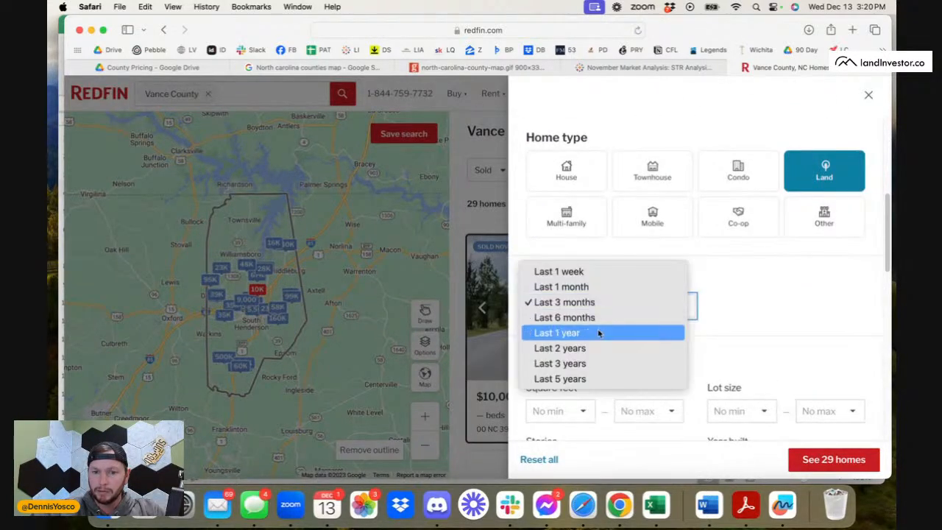
left_click(598, 332)
Set the minimum lot size to 4 acres and show the filtered Vance County results.
left_click(718, 409)
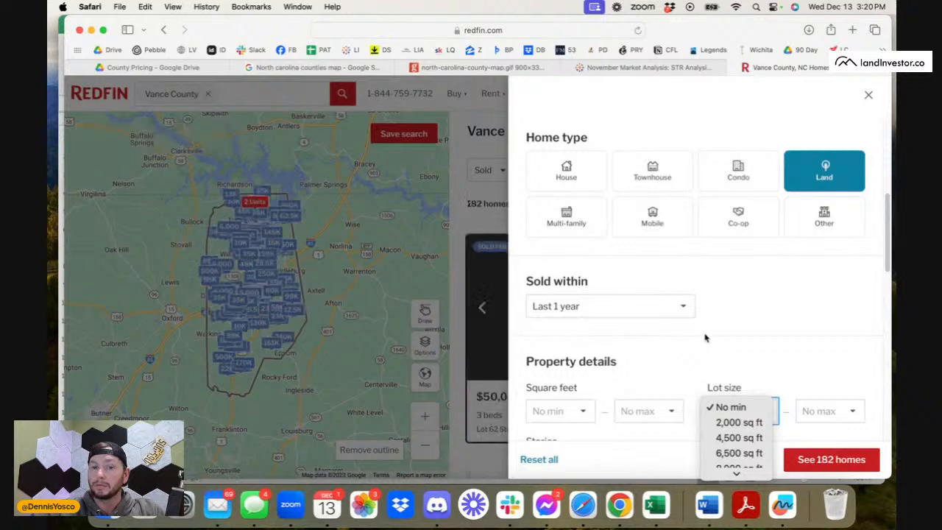
scroll(747, 460, "down", 2)
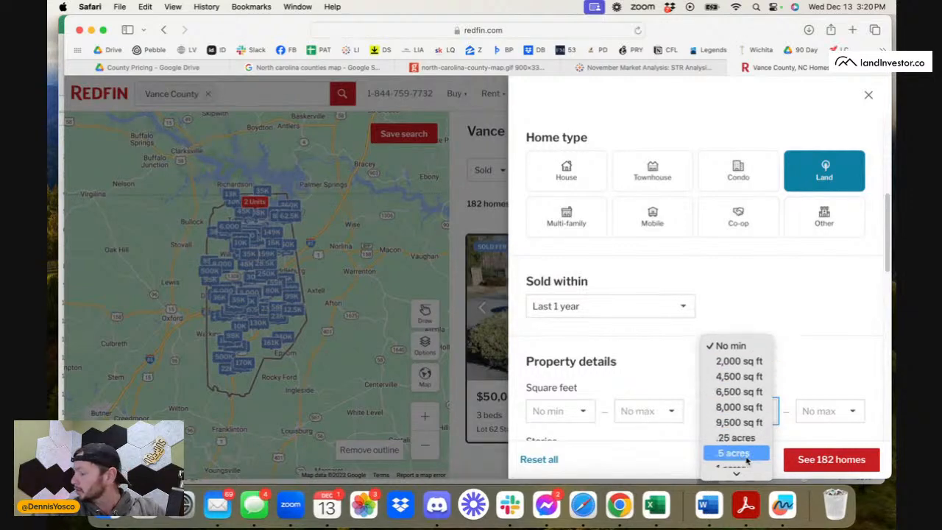
scroll(746, 458, "down", 3)
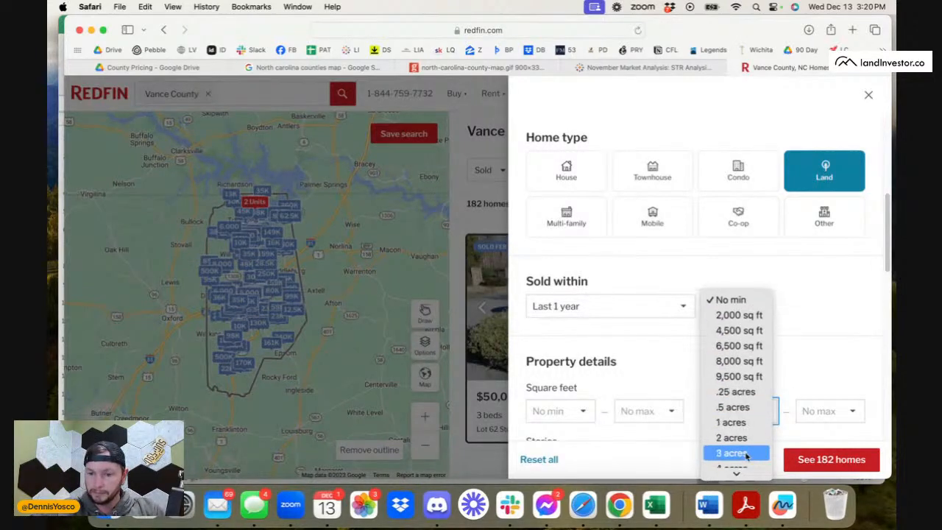
scroll(743, 454, "down", 1)
left_click(744, 454)
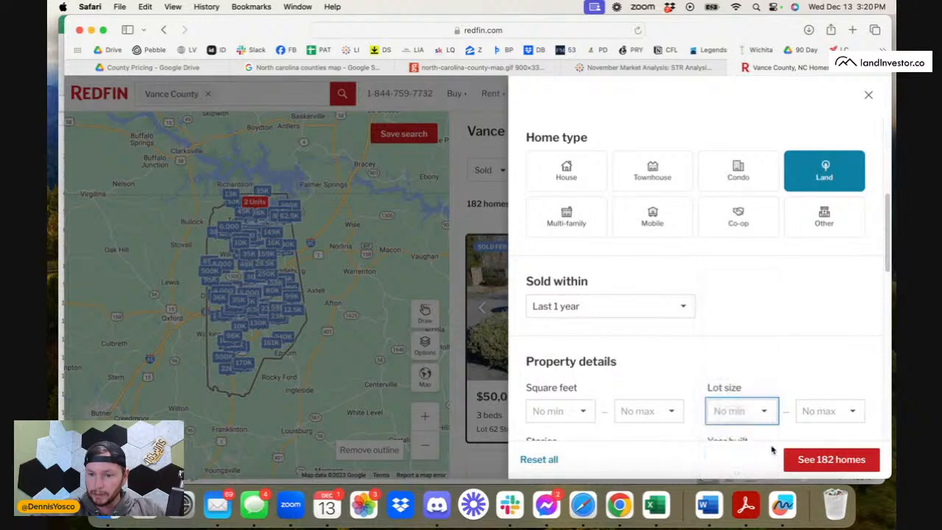
left_click(806, 460)
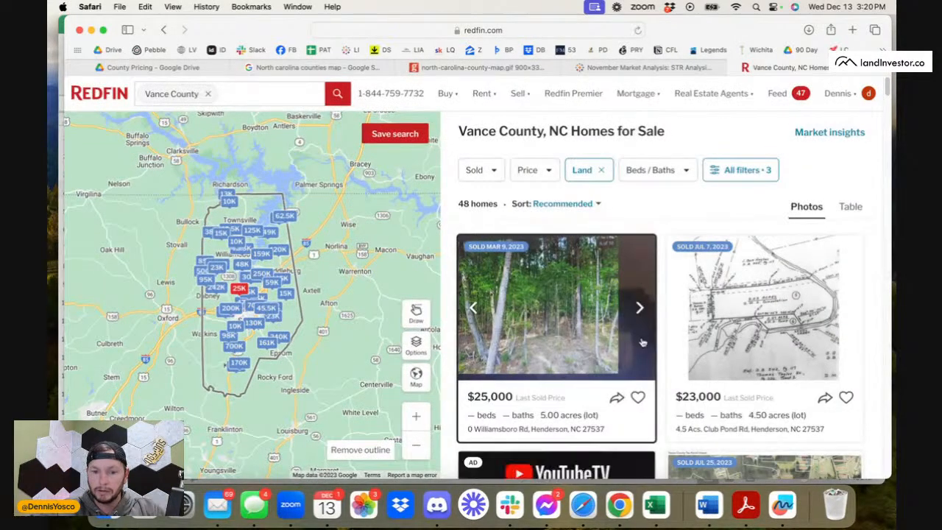
Sort the sold land results by price from low to high and skim the cheapest sales.
scroll(543, 380, "down", 2)
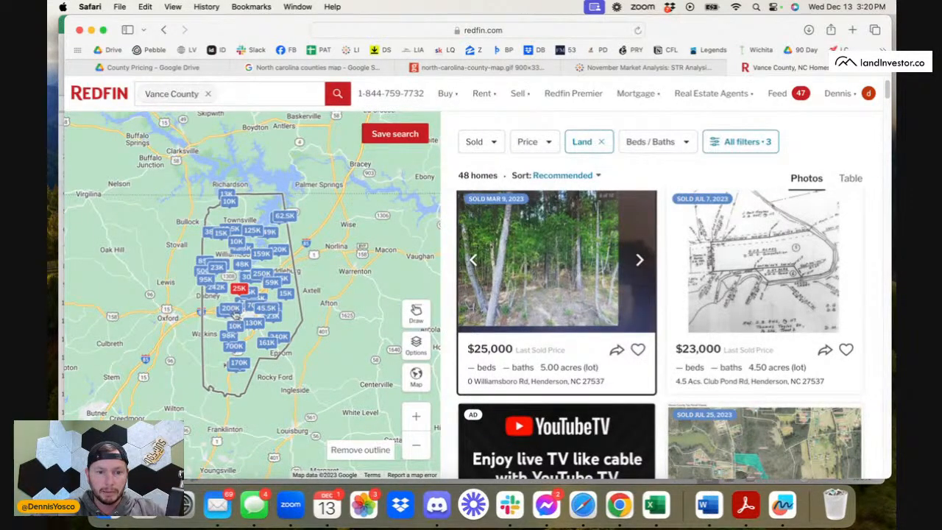
scroll(553, 294, "up", 2)
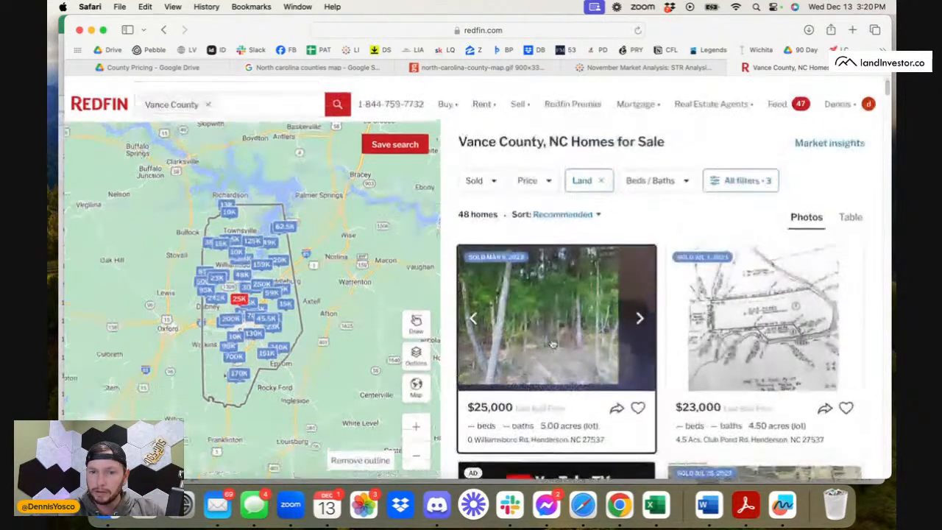
left_click(582, 205)
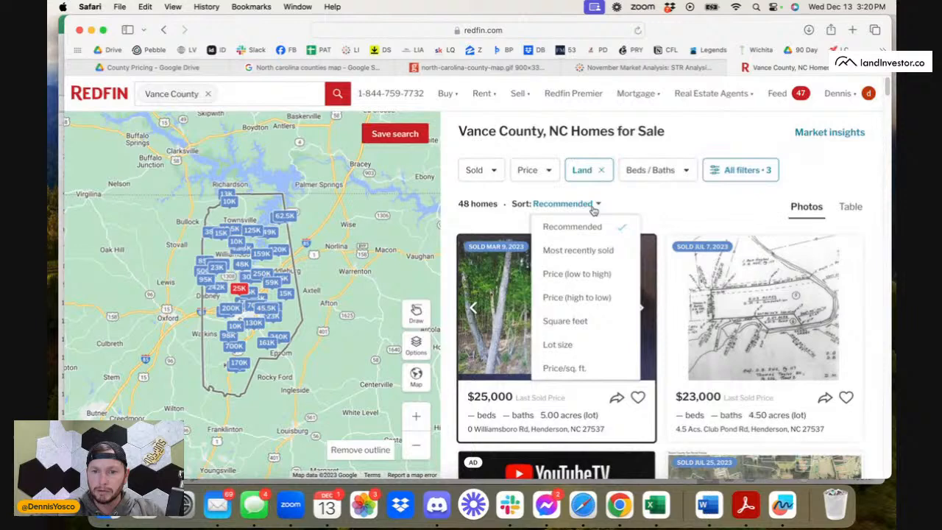
left_click(596, 279)
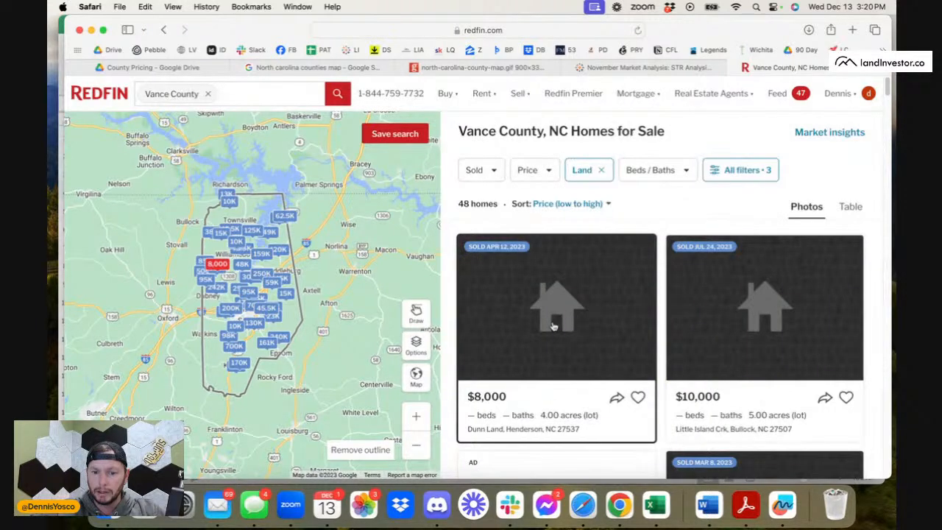
scroll(553, 326, "down", 8)
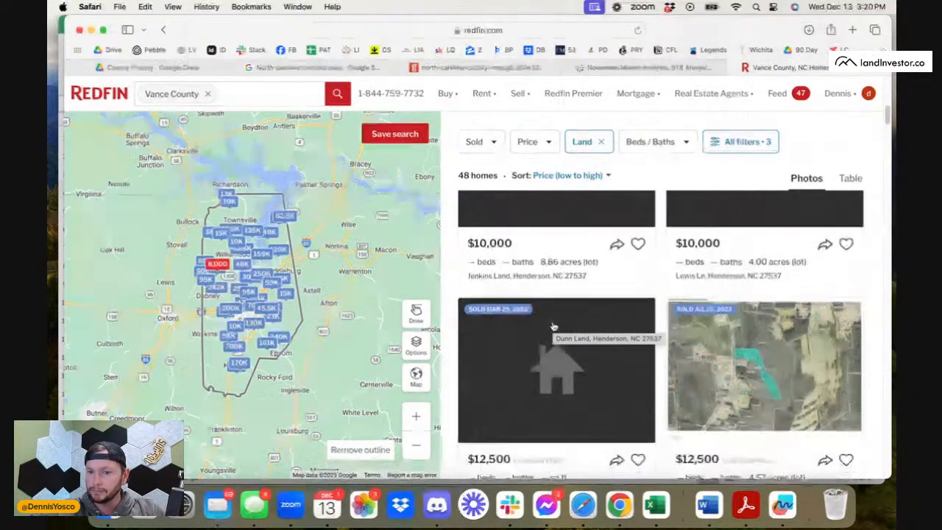
scroll(554, 326, "down", 3)
scroll(553, 326, "up", 5)
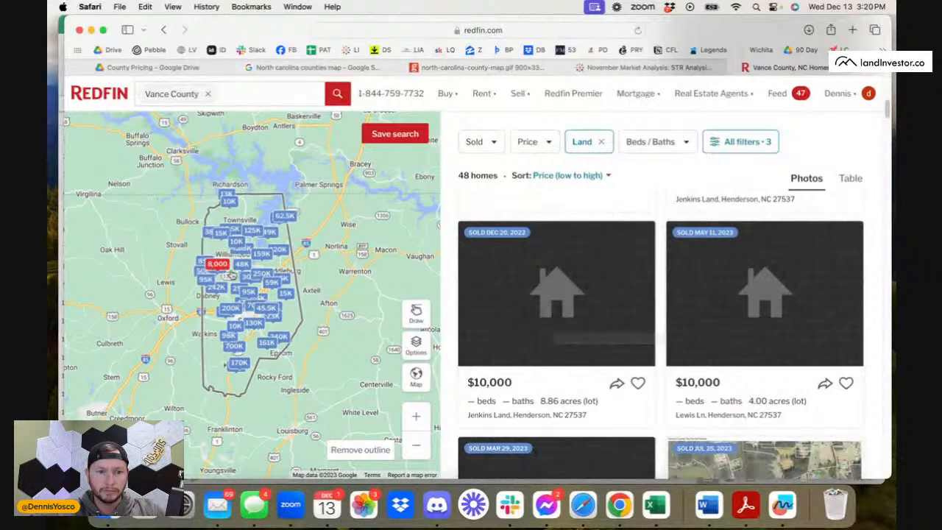
Set the maximum lot size to 10 acres and apply the filter to the sold land results.
left_click(751, 150)
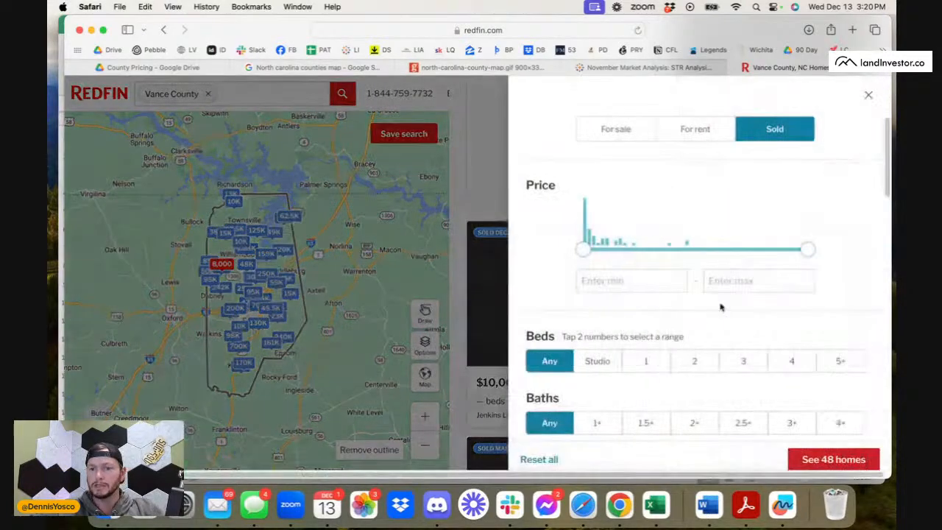
scroll(721, 308, "down", 10)
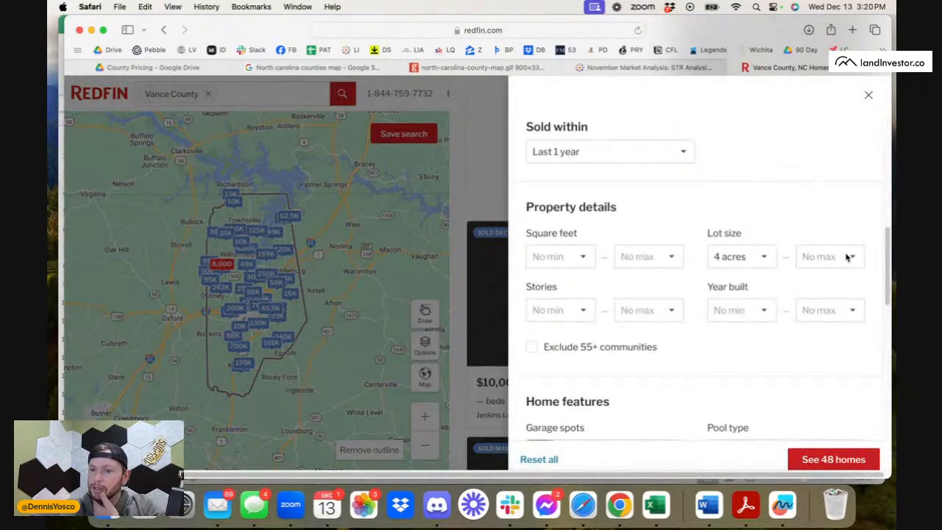
left_click(851, 256)
left_click(812, 282)
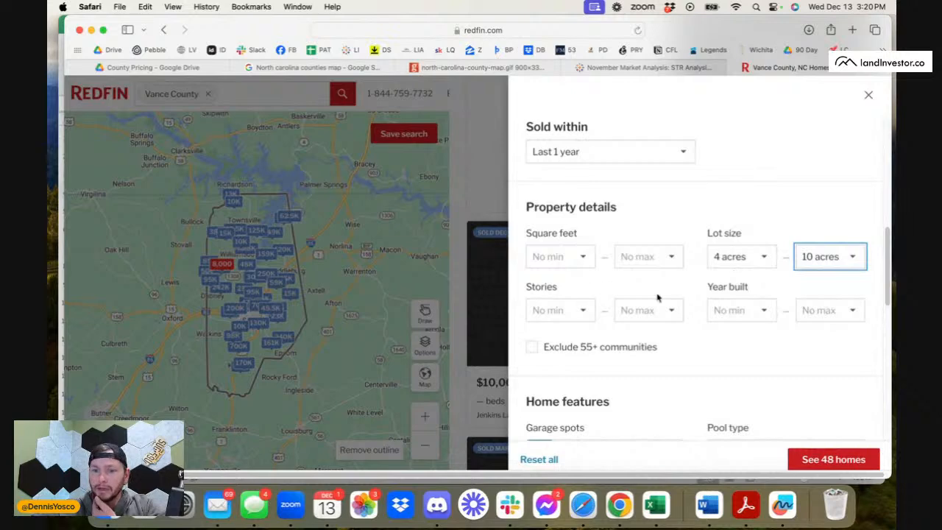
left_click(832, 458)
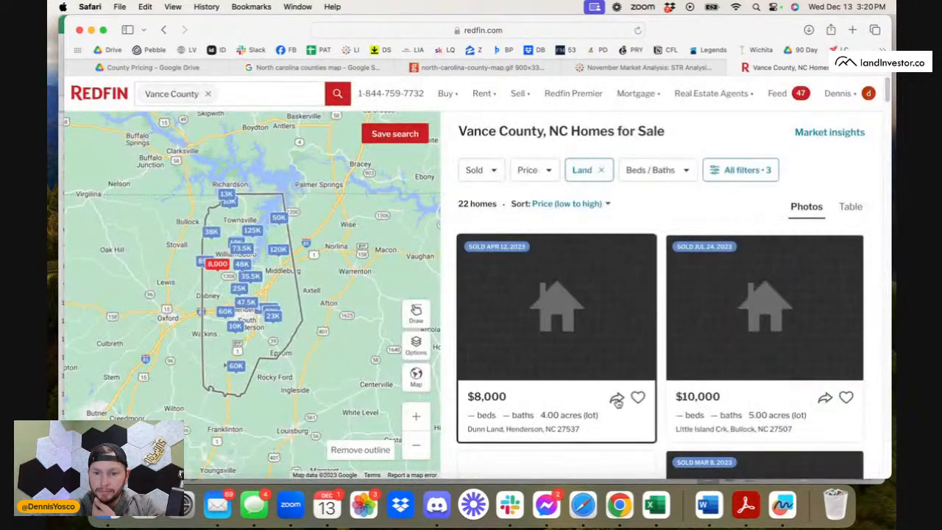
Browse the sold 4 to 10 acre lots and open the 7-acre listing sold for $47,500.
scroll(617, 401, "down", 10)
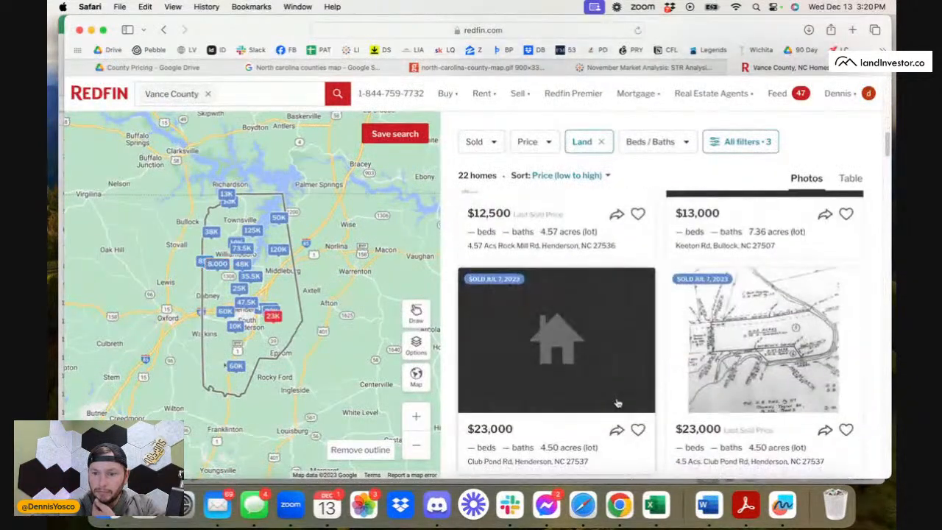
scroll(693, 396, "down", 5)
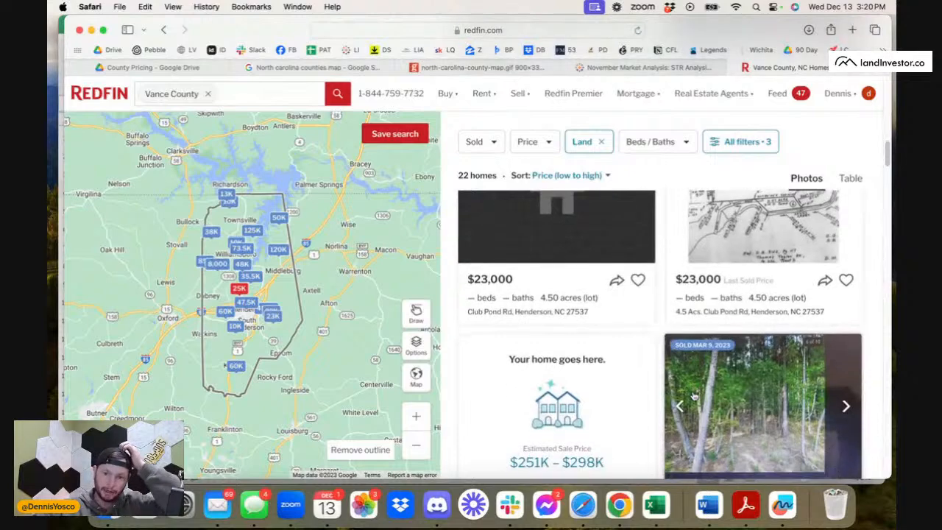
scroll(693, 396, "down", 5)
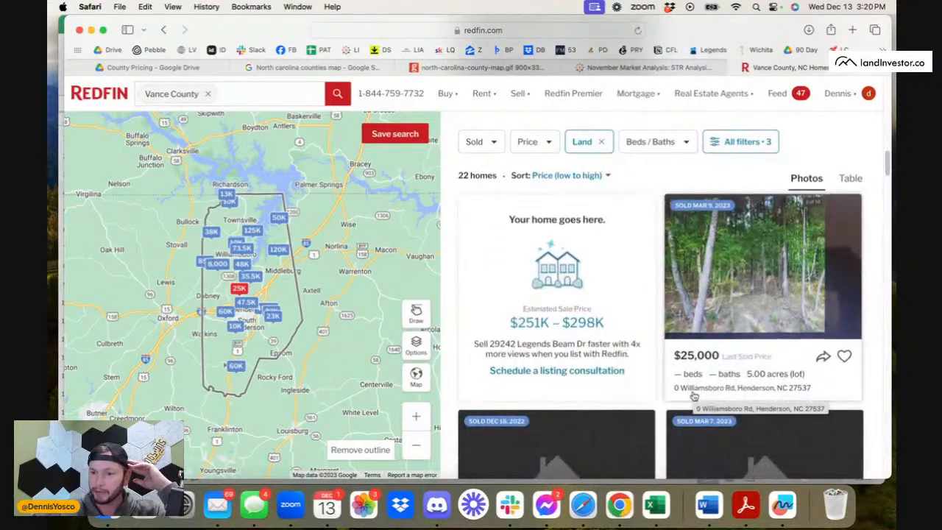
scroll(686, 364, "down", 10)
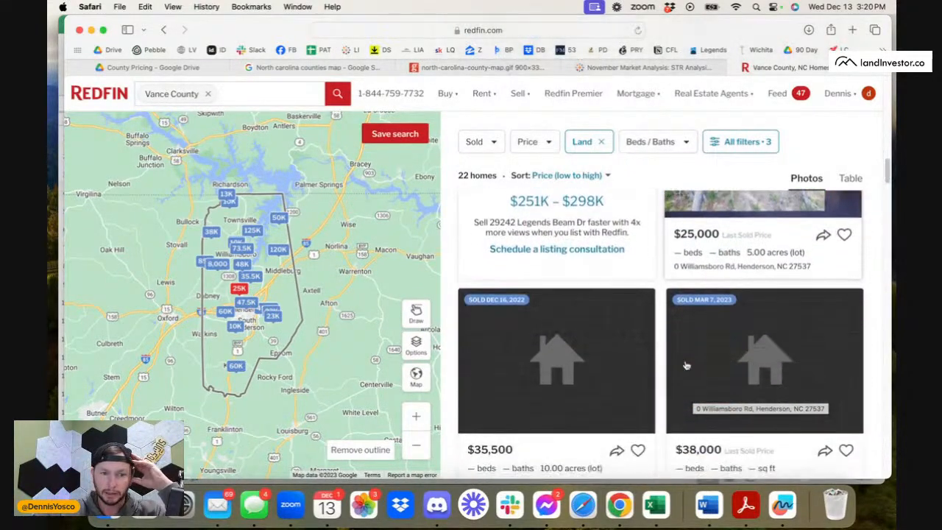
scroll(686, 364, "down", 3)
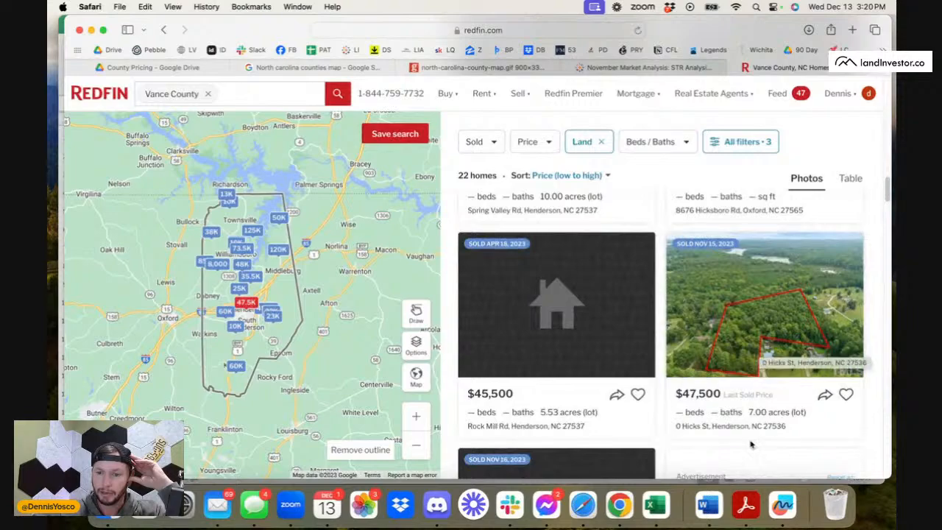
left_click(752, 297)
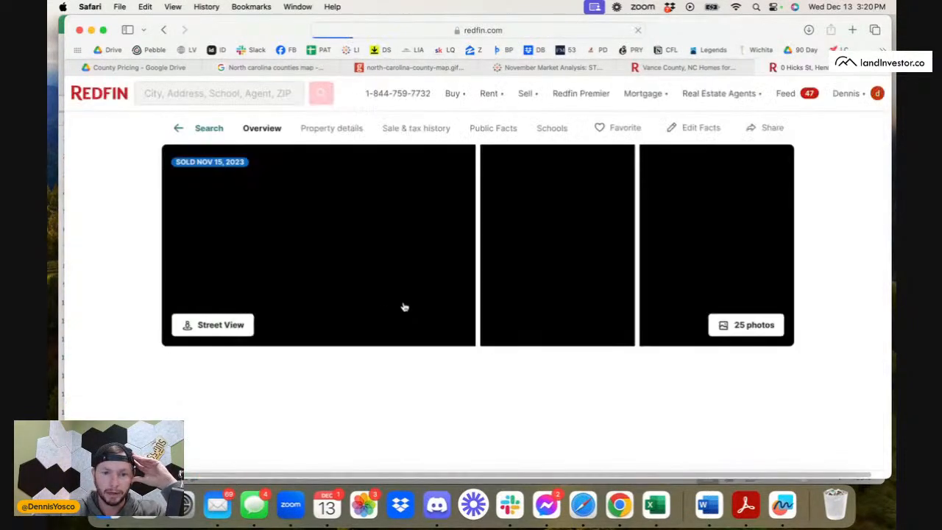
Examine the 7-acre lot's listing, including its description, location map, value estimate, and property and listing price details.
scroll(425, 308, "down", 5)
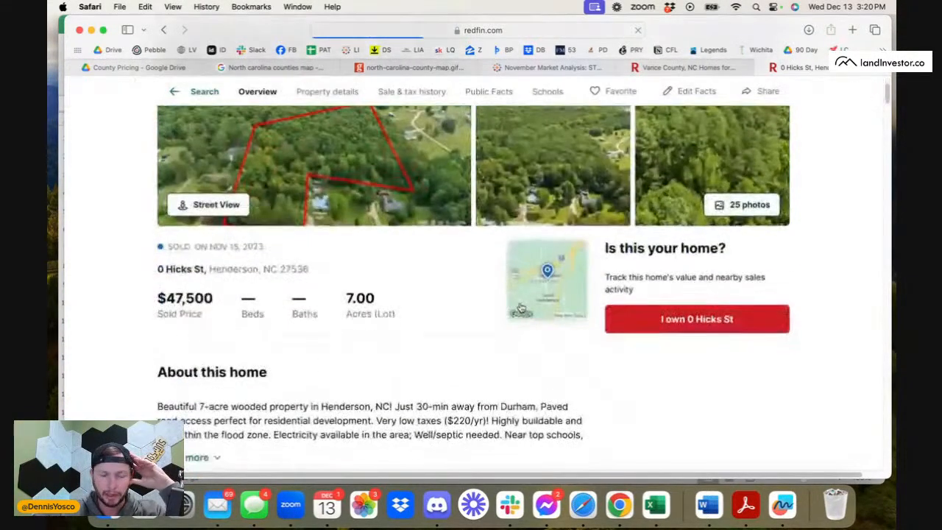
scroll(405, 341, "down", 10)
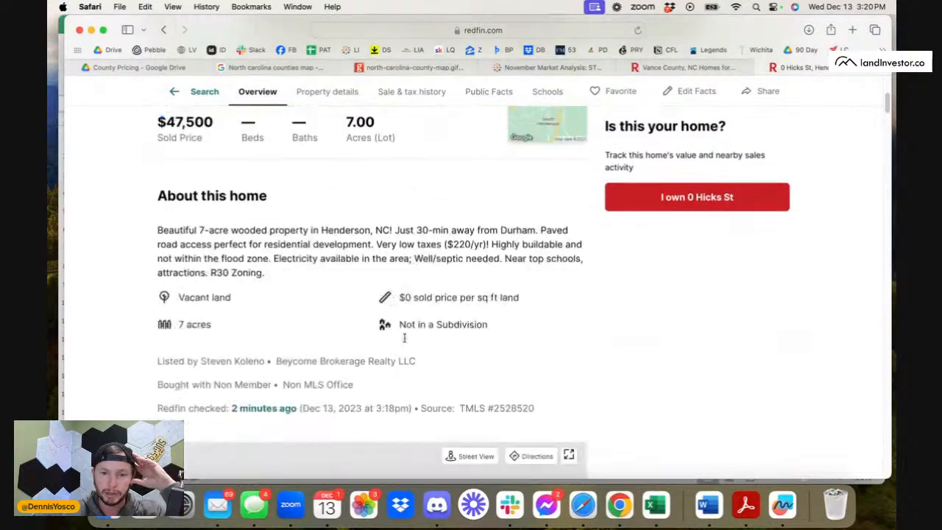
scroll(406, 342, "down", 15)
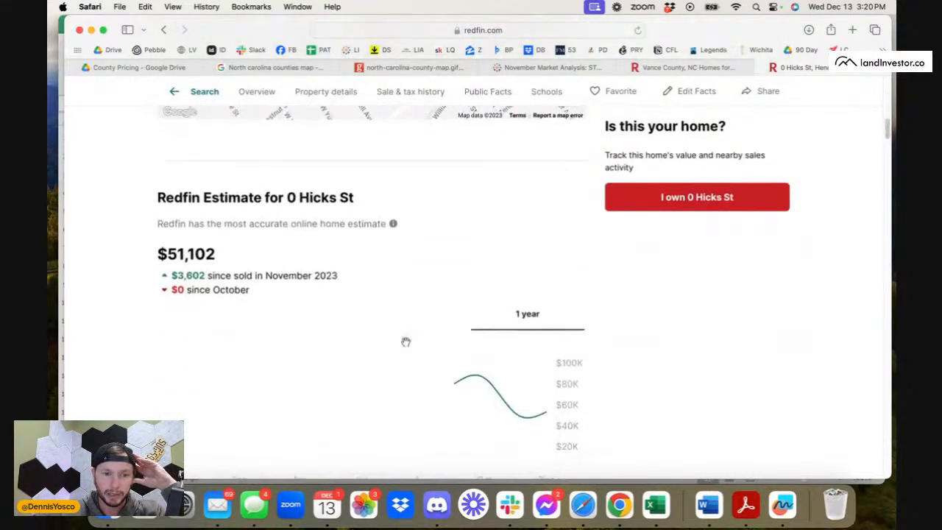
scroll(406, 345, "down", 8)
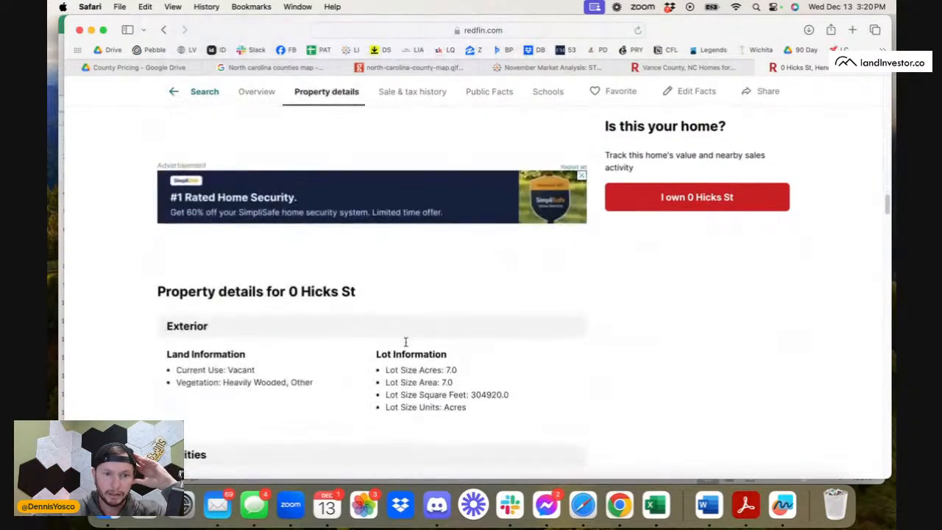
scroll(405, 345, "down", 8)
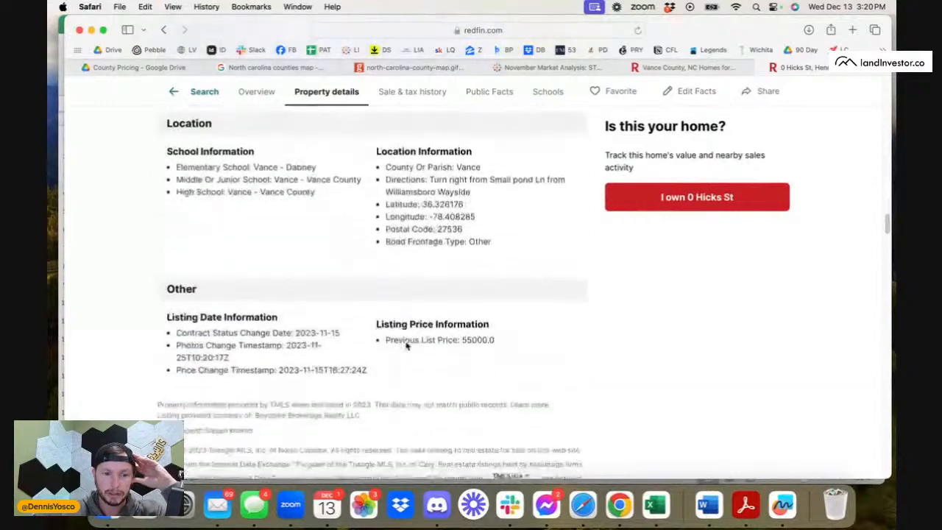
scroll(405, 345, "up", 12)
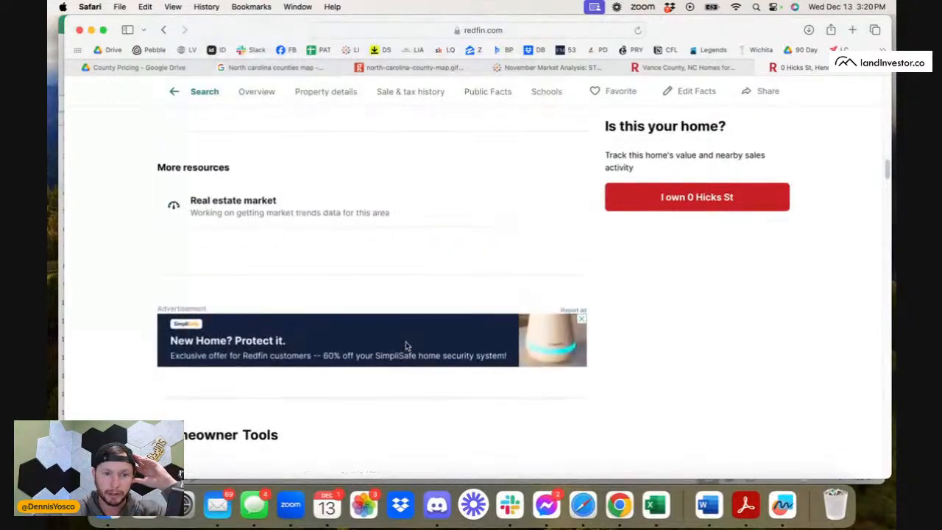
scroll(406, 345, "up", 12)
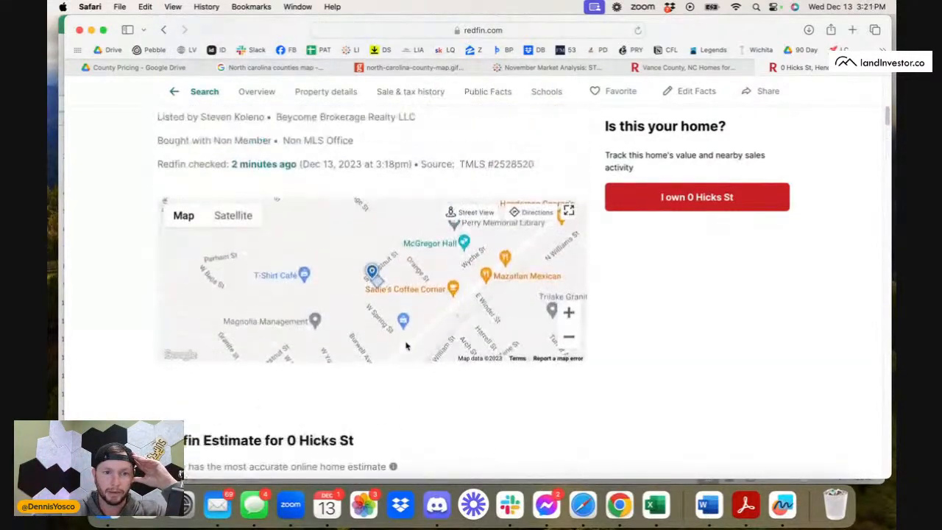
scroll(406, 346, "up", 6)
scroll(406, 345, "down", 6)
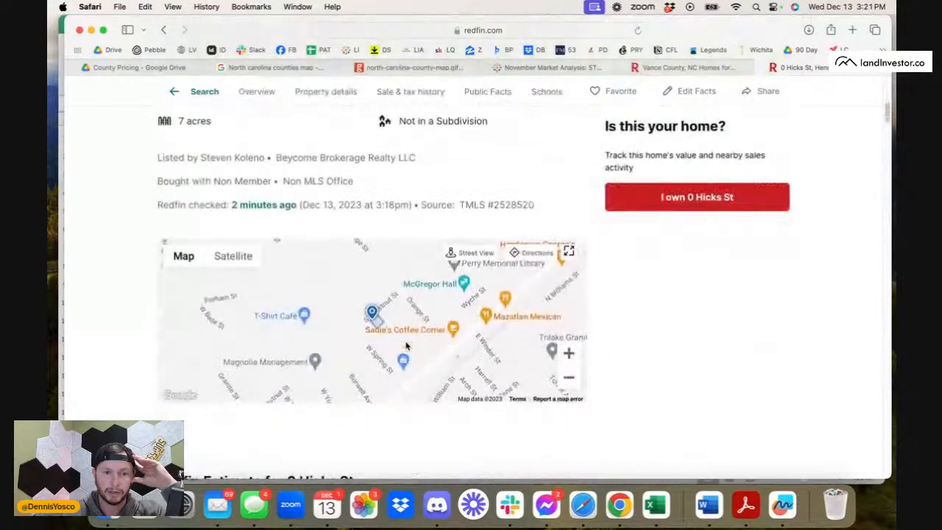
scroll(406, 346, "down", 10)
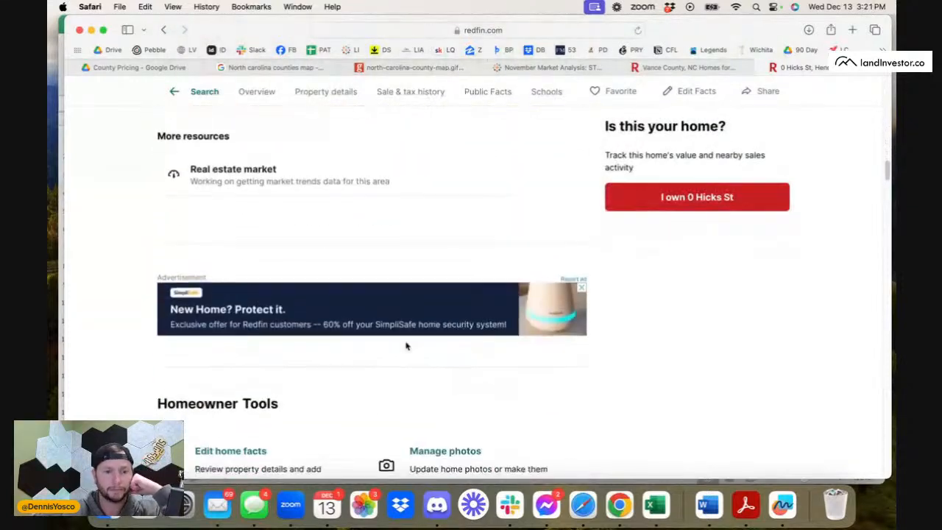
scroll(406, 345, "down", 7)
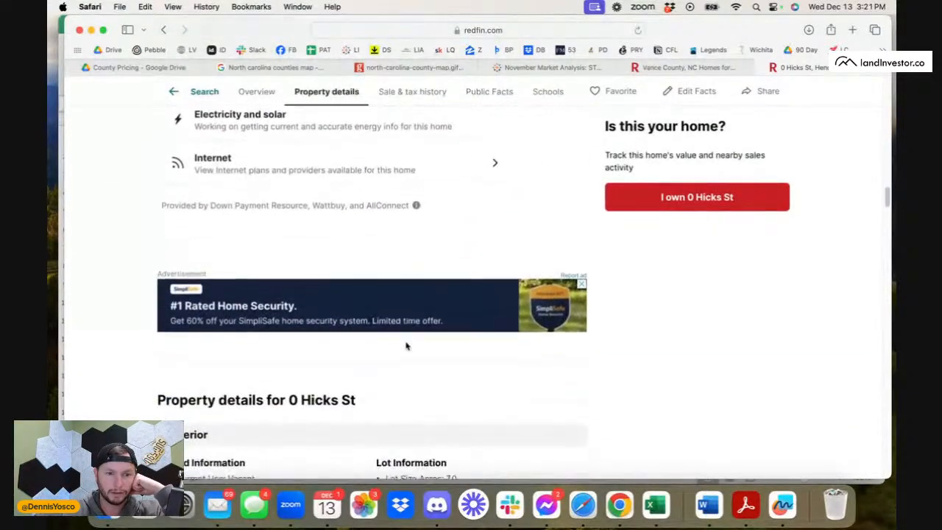
scroll(406, 345, "down", 8)
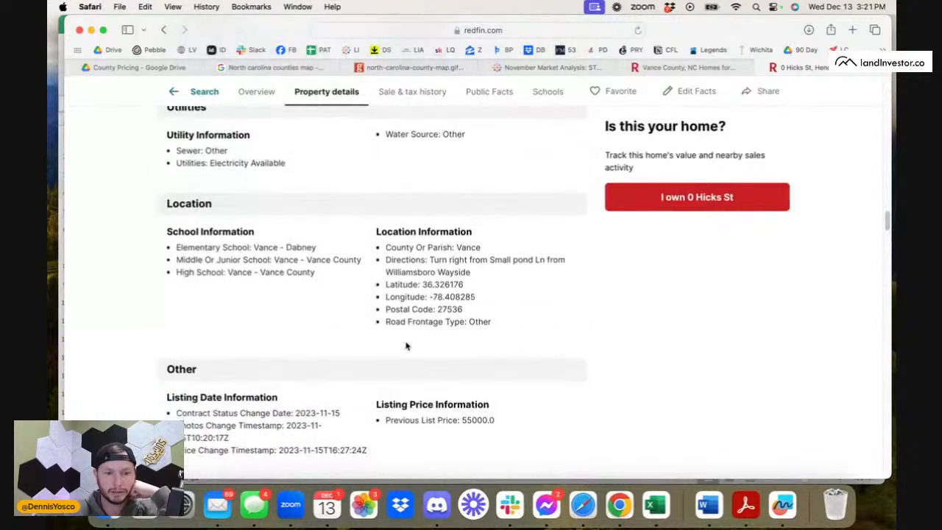
Examine the 7-acre lot's sale history, comparing its listing, price change, pending and sold dates and prices.
scroll(405, 345, "down", 8)
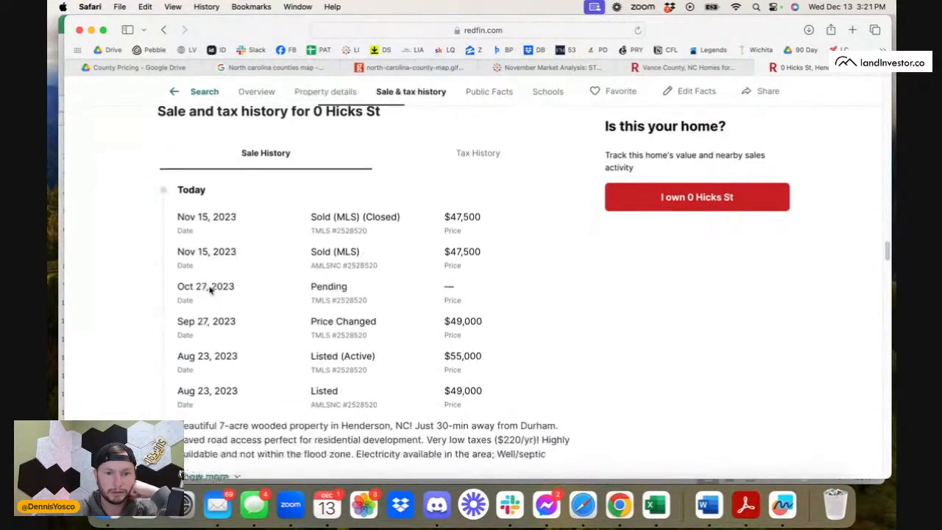
scroll(211, 289, "down", 1)
left_click_drag(309, 293, 320, 303)
left_click_drag(196, 313, 253, 312)
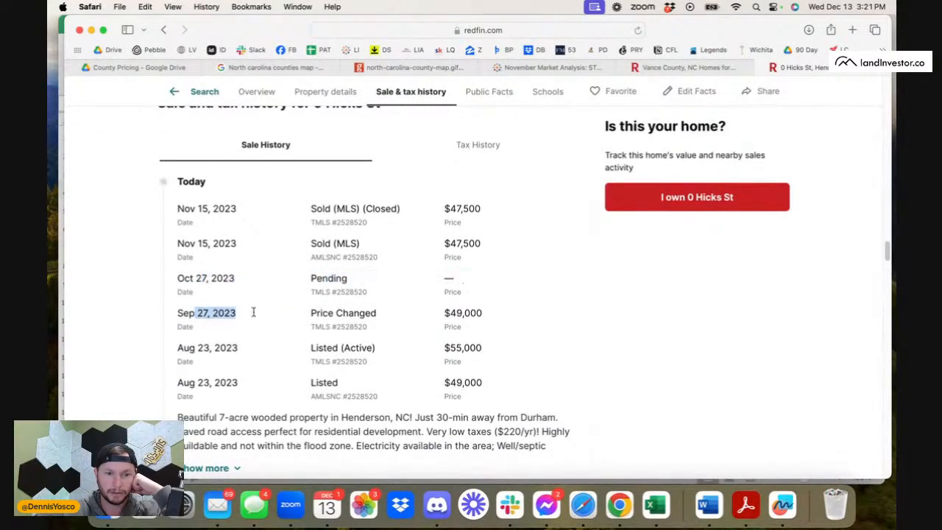
left_click_drag(197, 348, 326, 362)
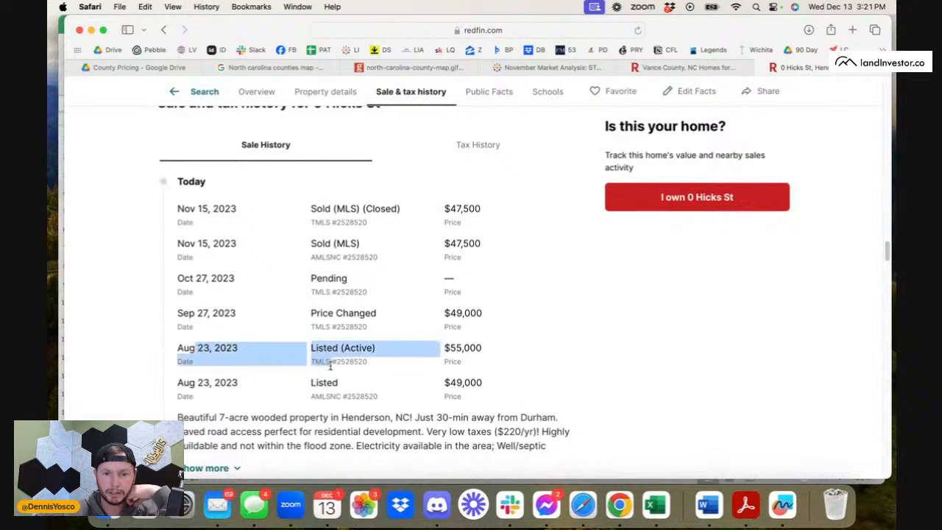
left_click(328, 362)
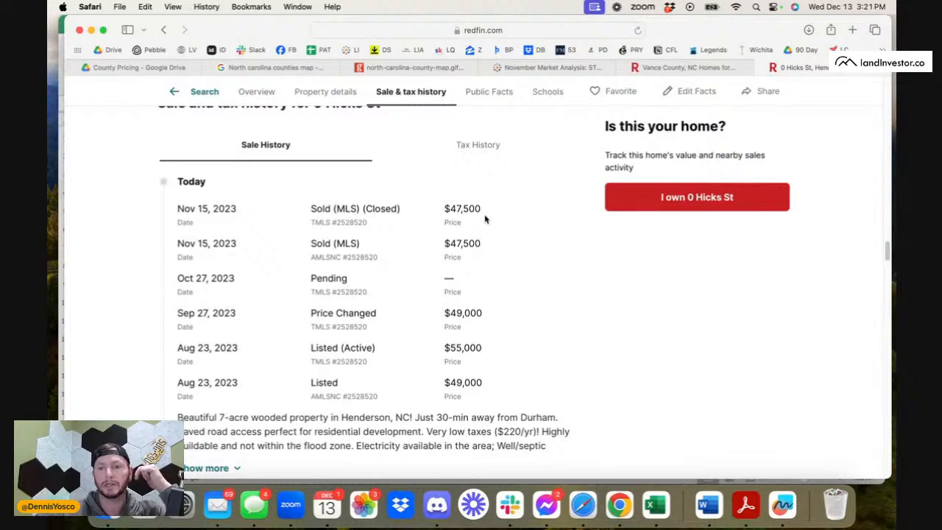
Return to the Vance County results and skim the remaining, more expensive 4 to 10 acre land sales.
left_click(692, 68)
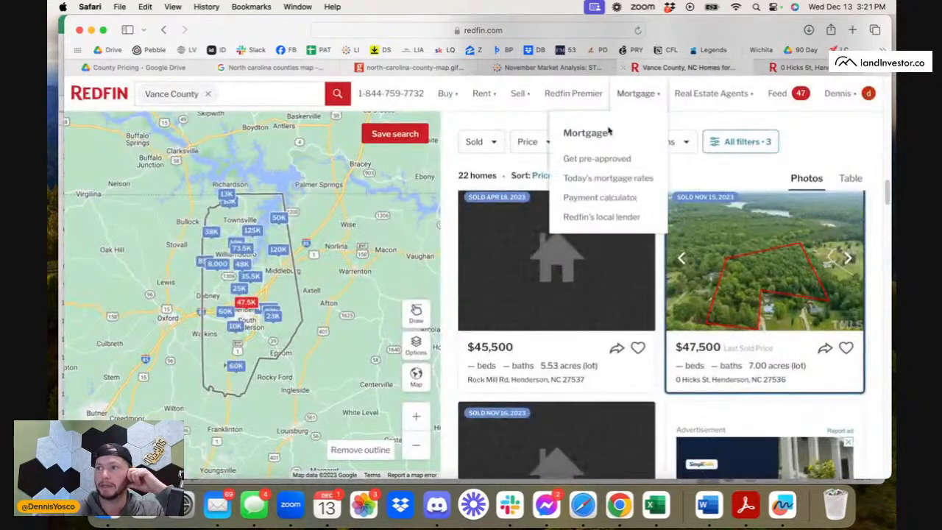
scroll(614, 352, "down", 10)
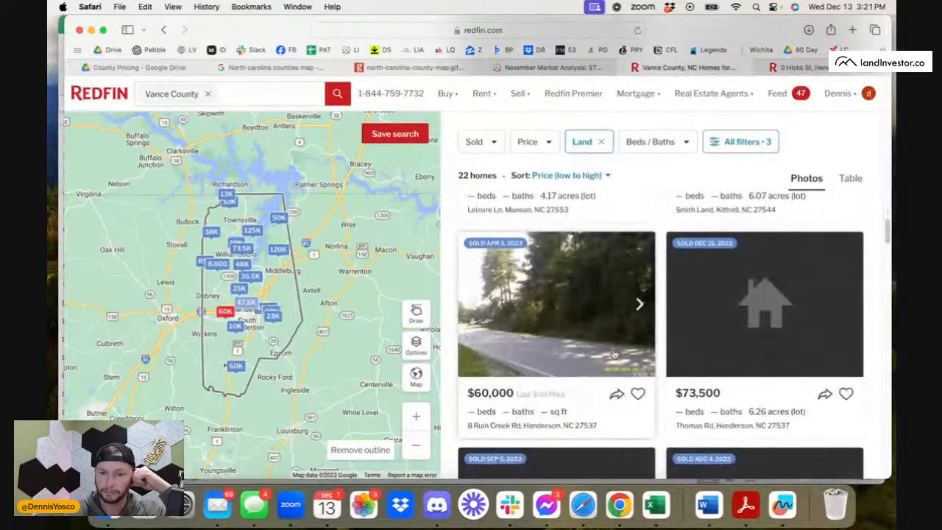
scroll(614, 354, "down", 8)
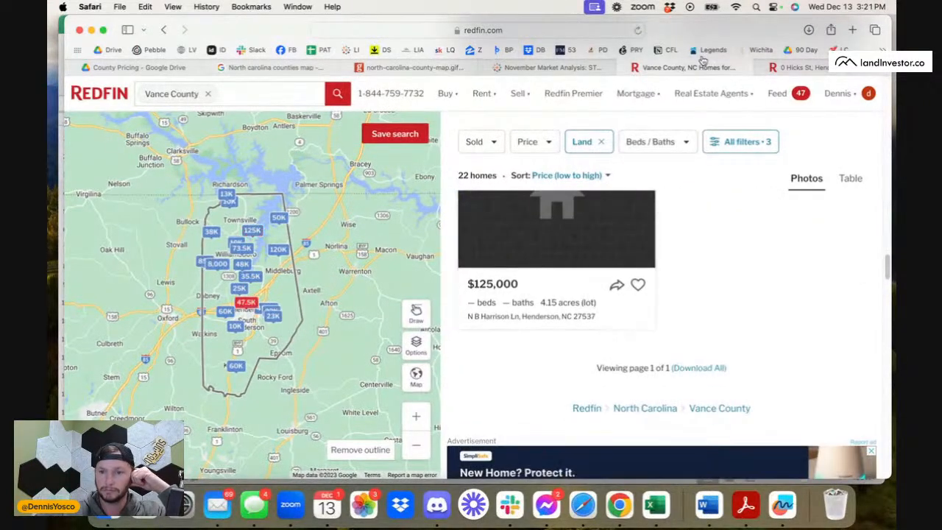
Change the lot size filter to 10 to 20 acres for Vance County's sold land and return to the results.
left_click(774, 147)
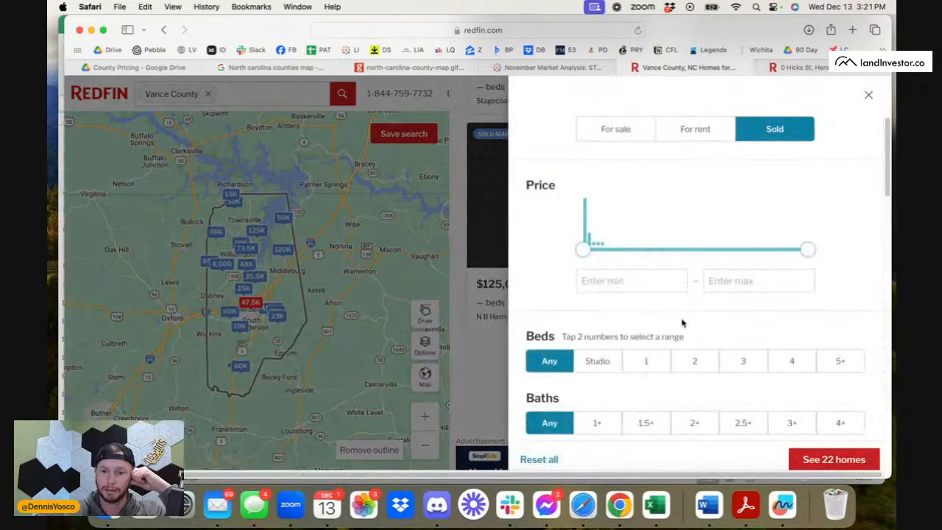
scroll(681, 319, "down", 10)
left_click(828, 287)
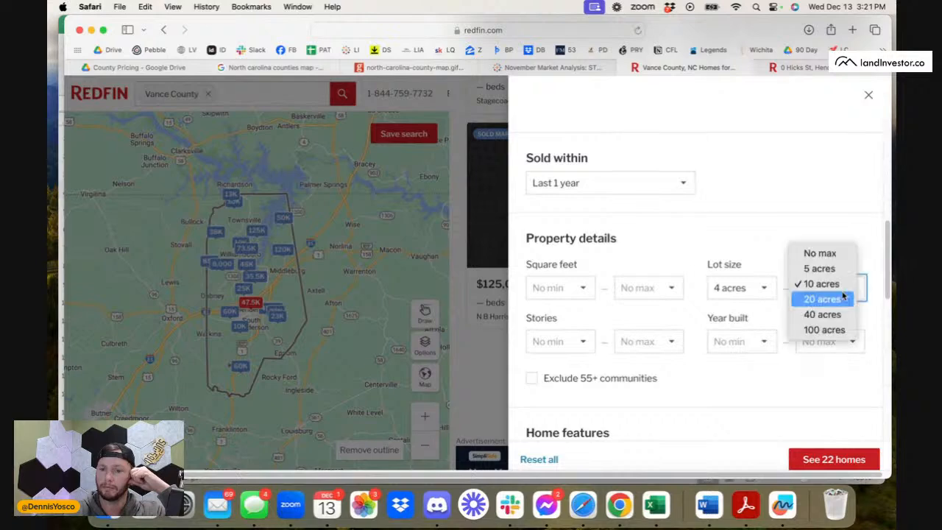
left_click(837, 297)
left_click(752, 287)
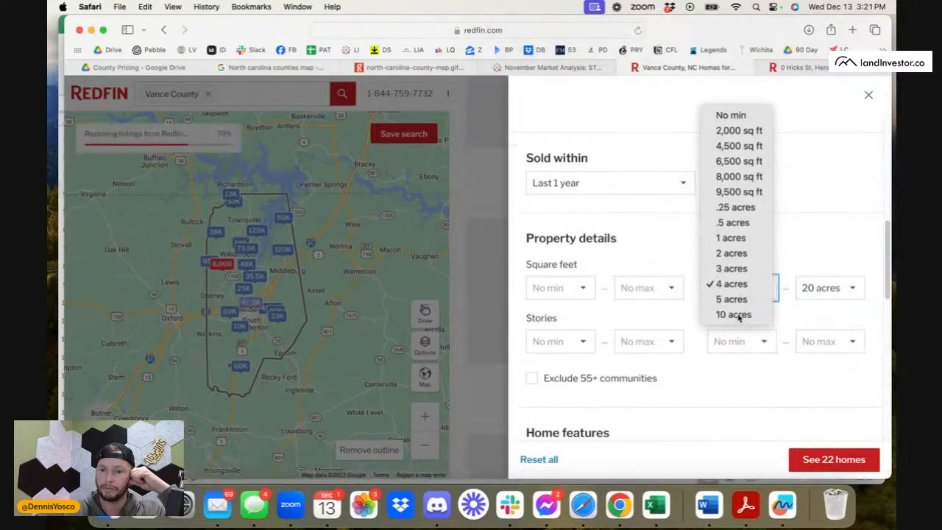
left_click(436, 362)
left_click(384, 374)
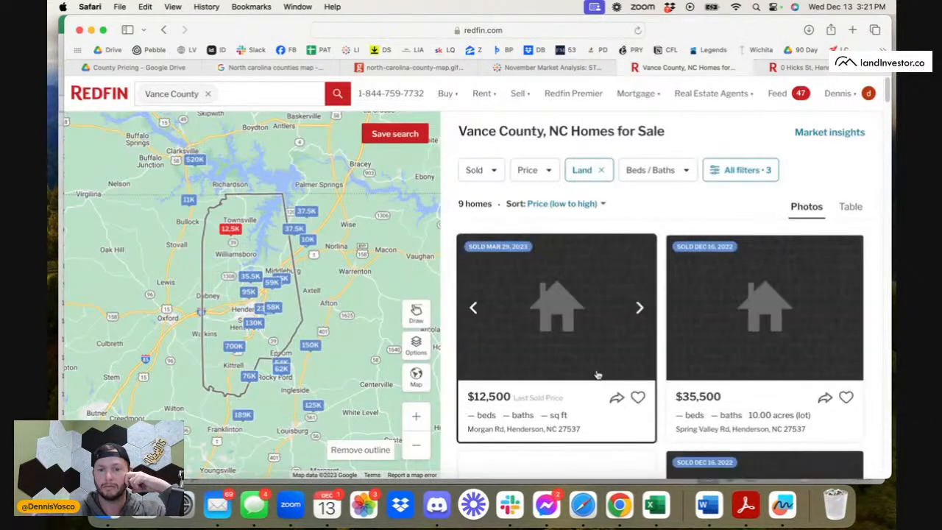
Browse Vance County's sold 10 to 20 acre lots, comparing sale prices and acreages.
scroll(568, 384, "down", 1)
scroll(567, 387, "down", 10)
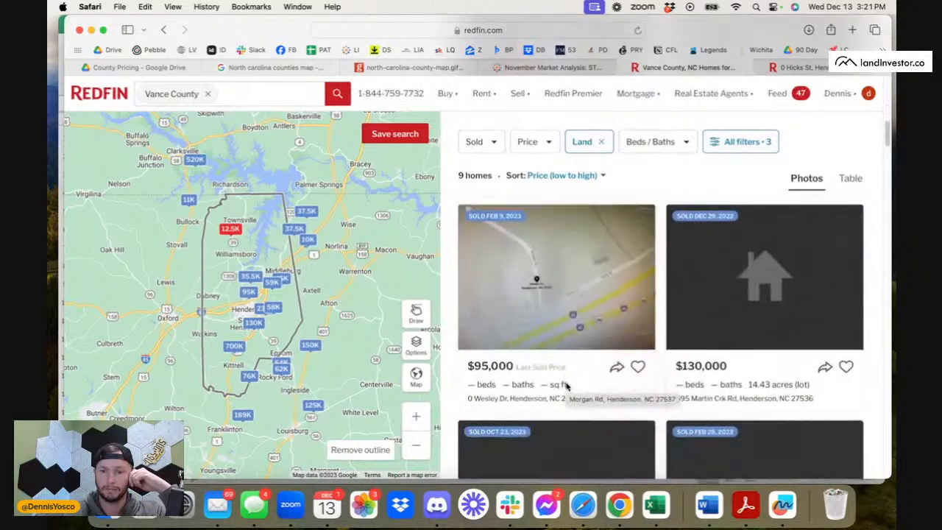
scroll(567, 386, "down", 8)
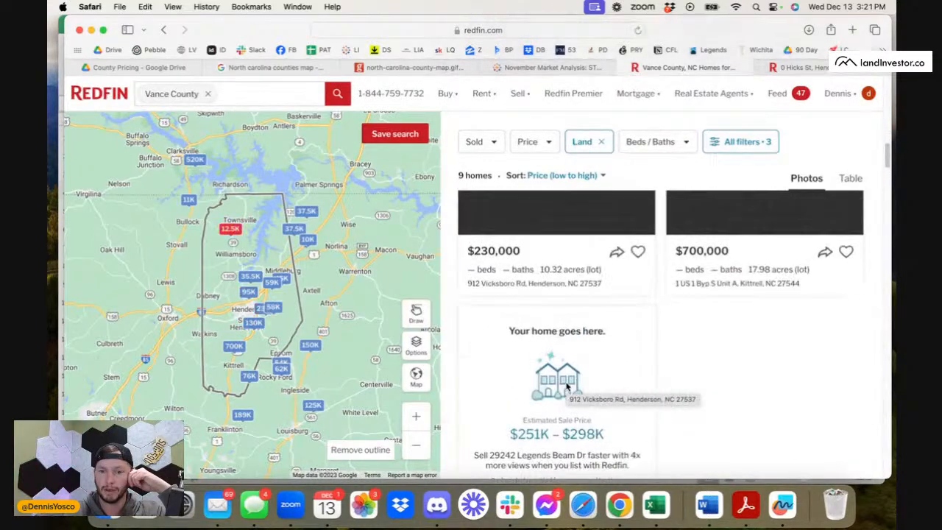
scroll(508, 333, "up", 3)
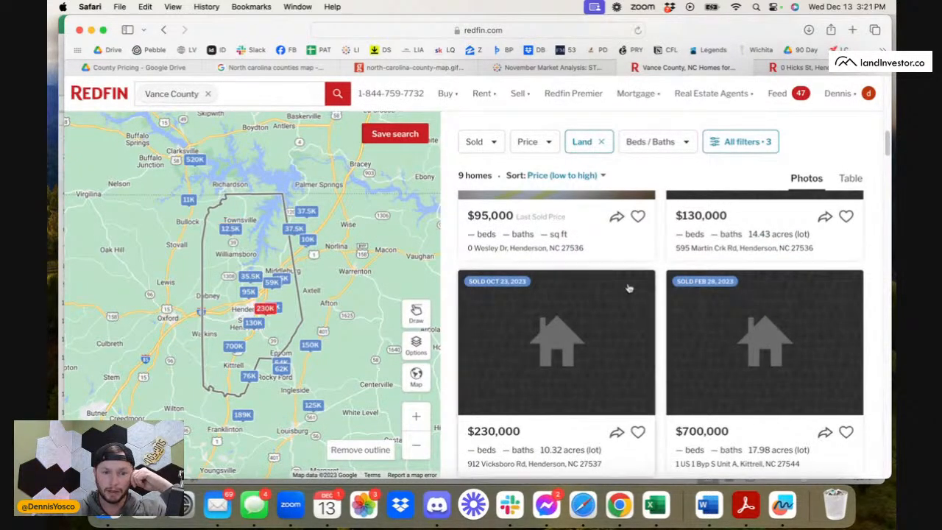
Change the lot size filter to 20 to 40 acres for Vance County's sold land and return to the results.
left_click(743, 144)
scroll(759, 330, "down", 8)
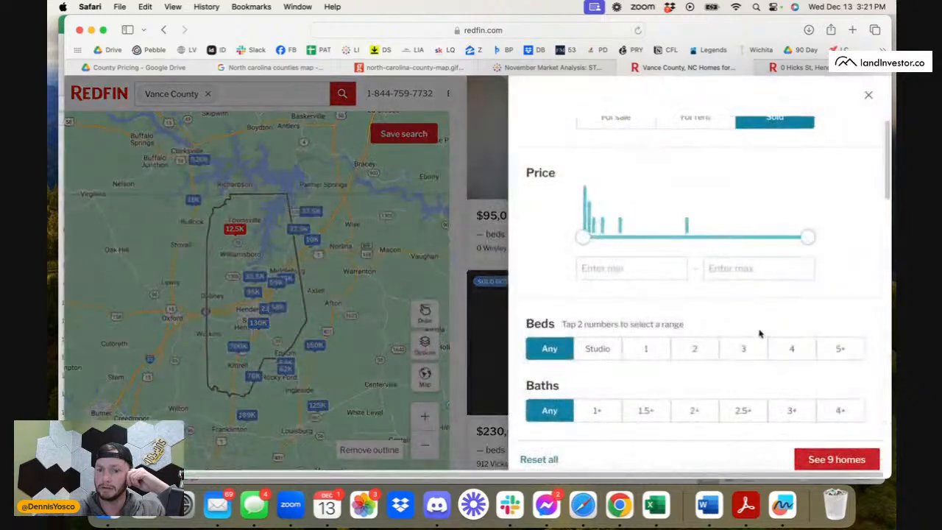
scroll(760, 334, "down", 2)
left_click(828, 307)
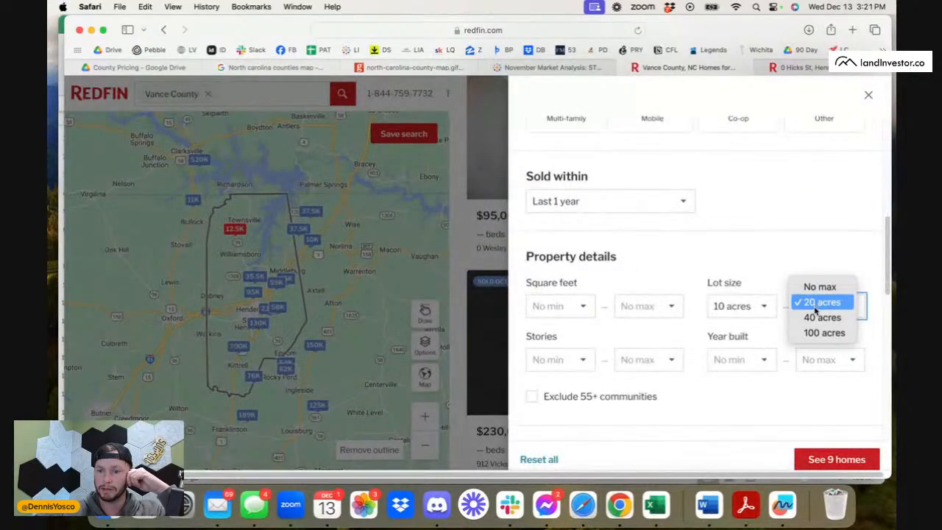
left_click(823, 316)
left_click(766, 307)
left_click(734, 318)
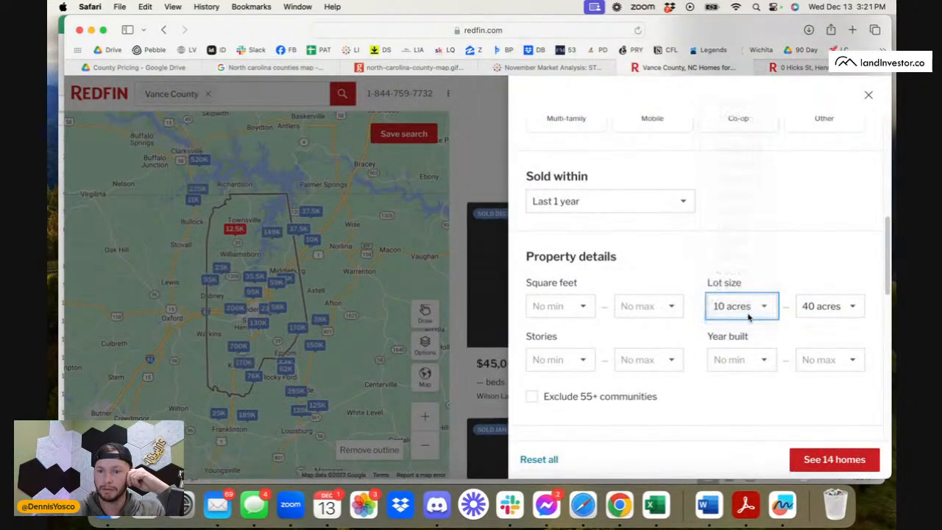
left_click(423, 293)
Browse Vance County's sold 20 to 40 acre lots through the end of the results.
scroll(631, 387, "down", 5)
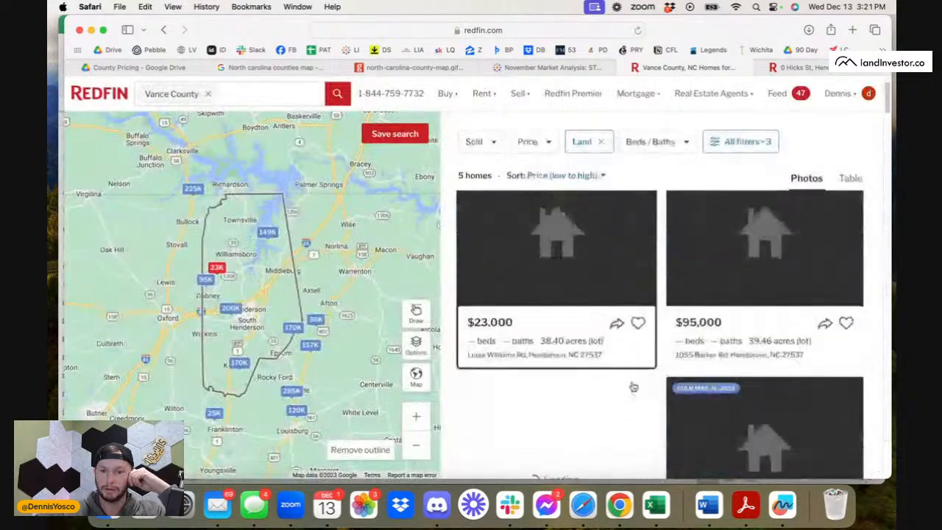
scroll(633, 386, "down", 5)
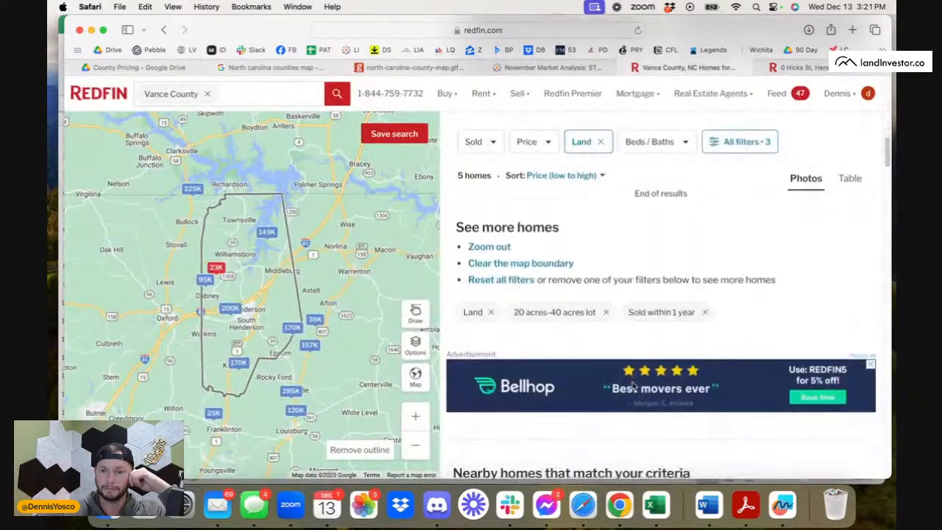
scroll(633, 386, "up", 7)
scroll(632, 384, "up", 2)
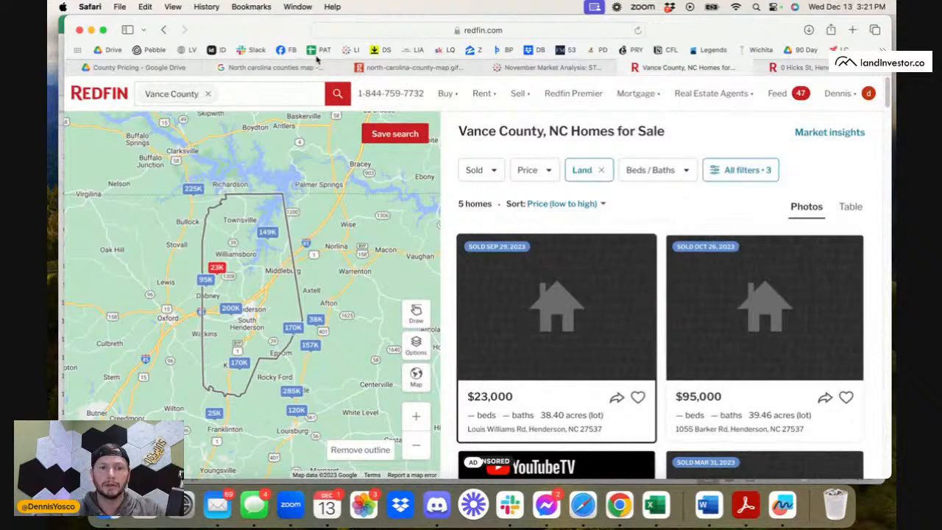
Switch to the November Market Analysis in Tableau and highlight Granville County's row in the STR table.
left_click(557, 68)
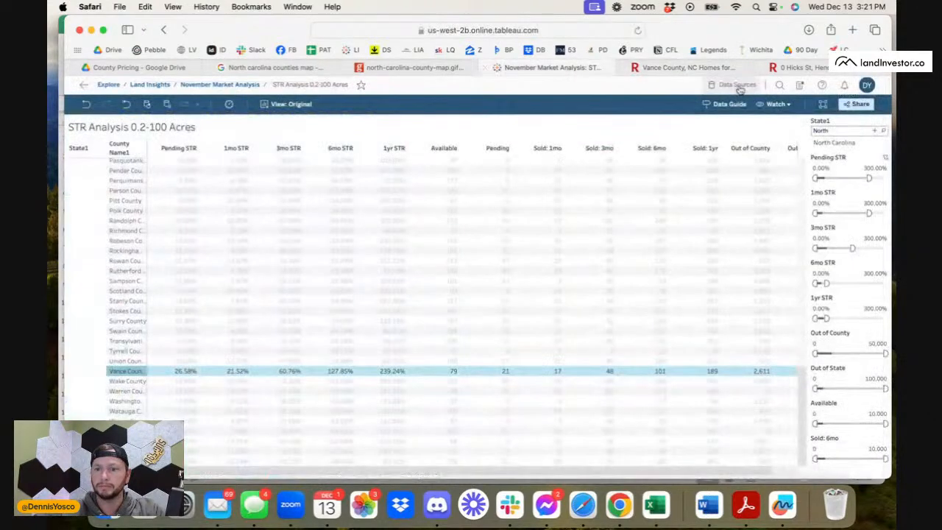
scroll(120, 279, "up", 10)
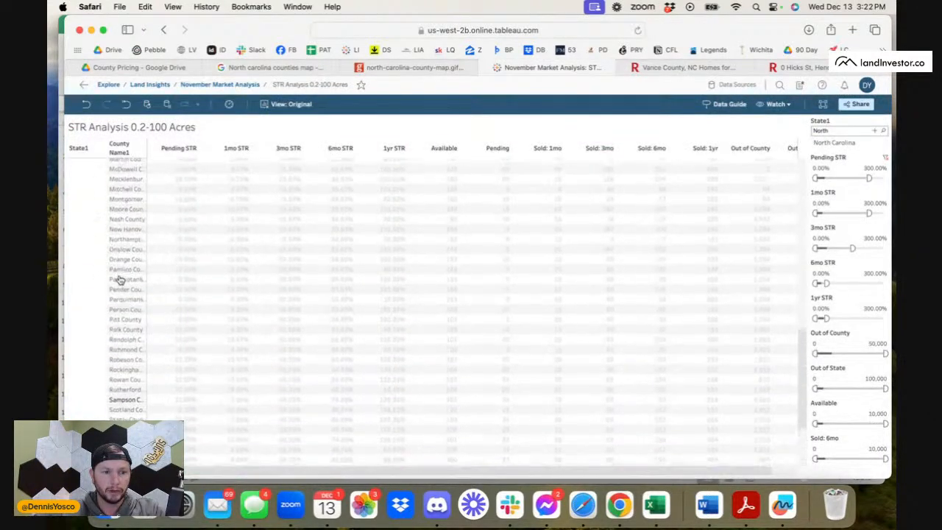
scroll(120, 280, "up", 2)
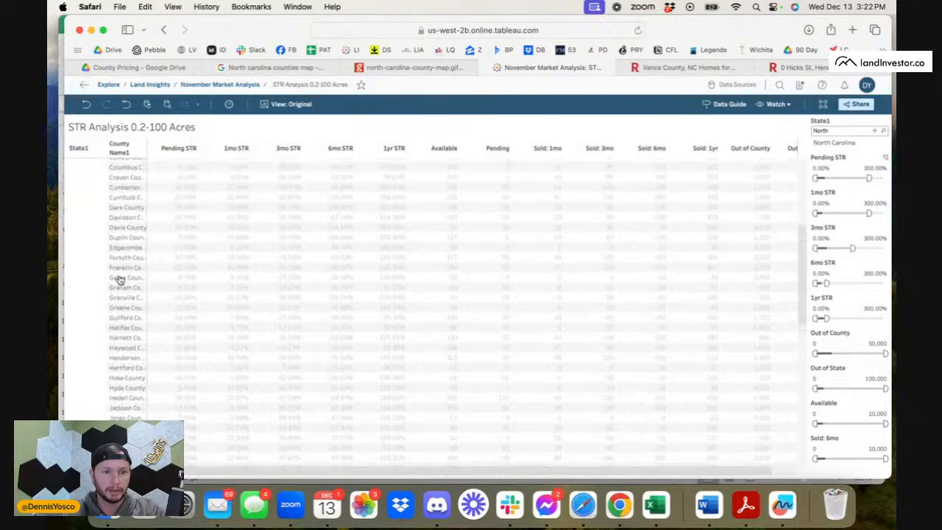
left_click(134, 298)
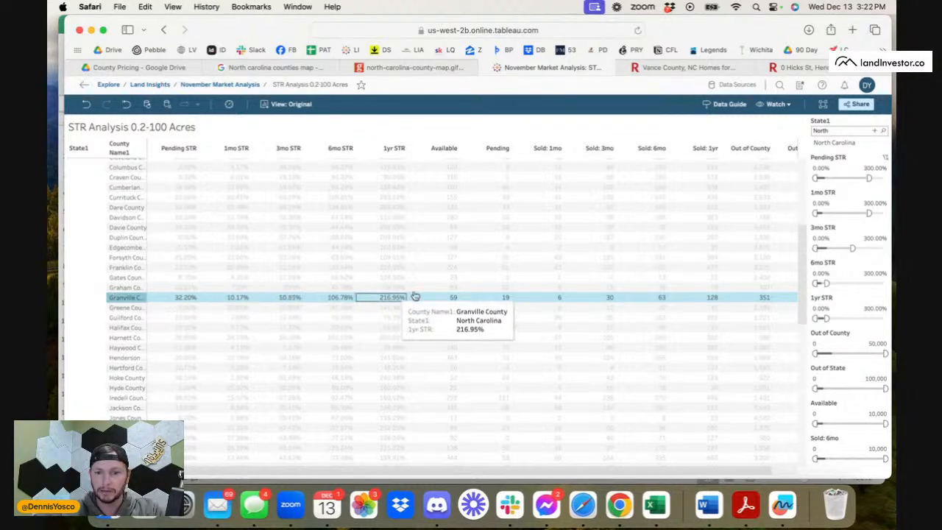
Switch back to Redfin, search for Granville and choose Granville County, NC as the location.
left_click(759, 69)
left_click(196, 96)
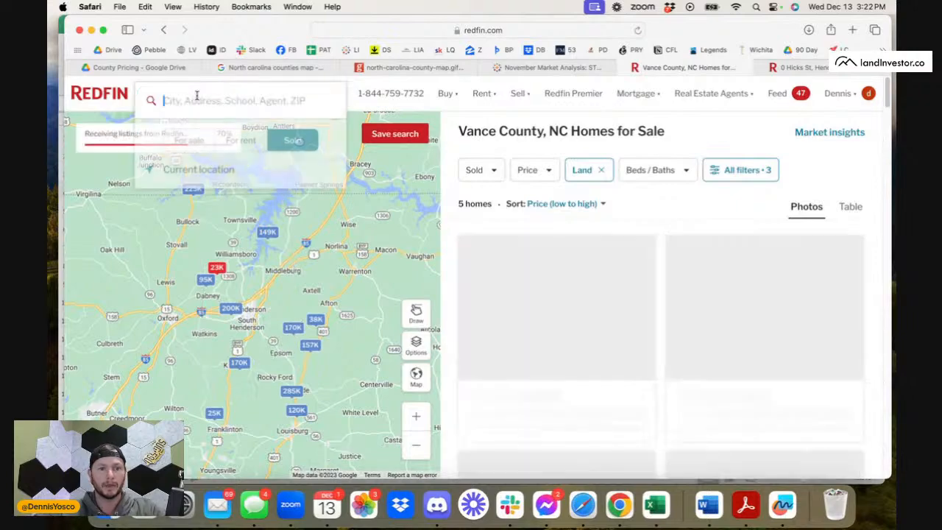
type("Grand")
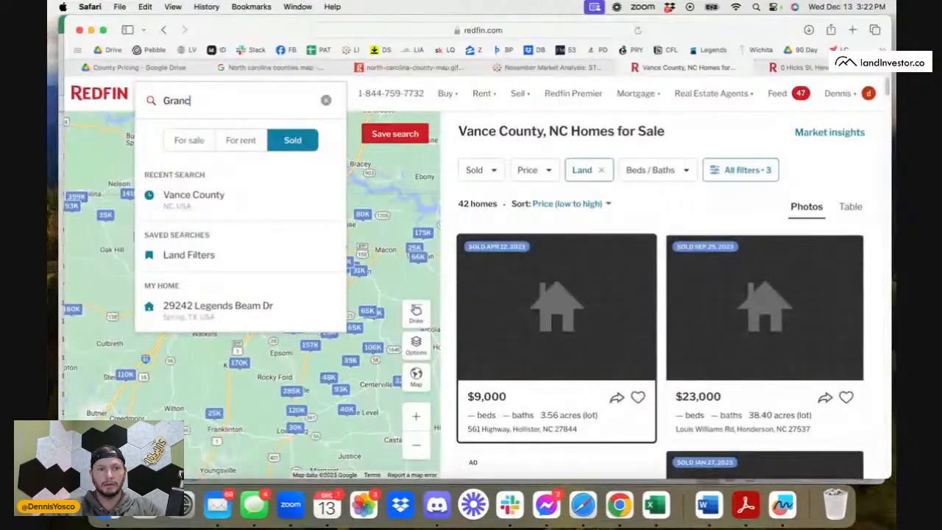
type("ille")
key("Return")
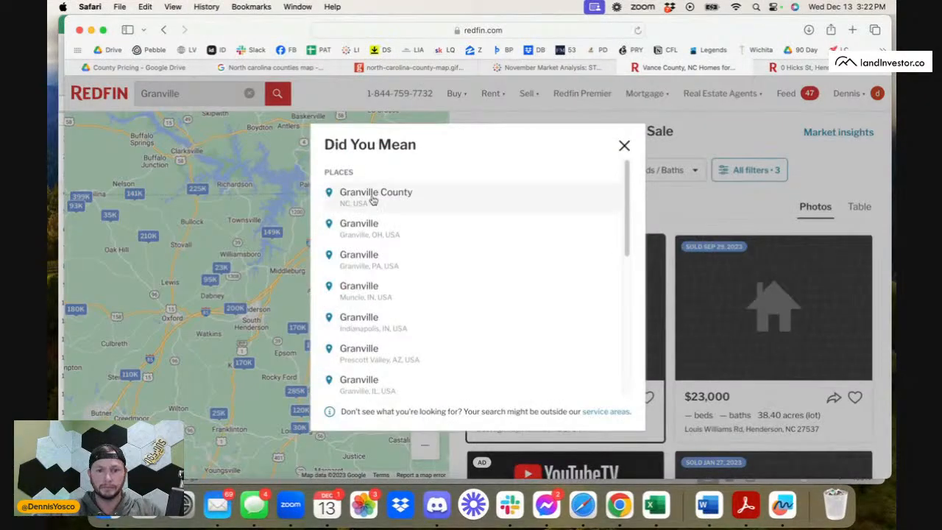
left_click(376, 197)
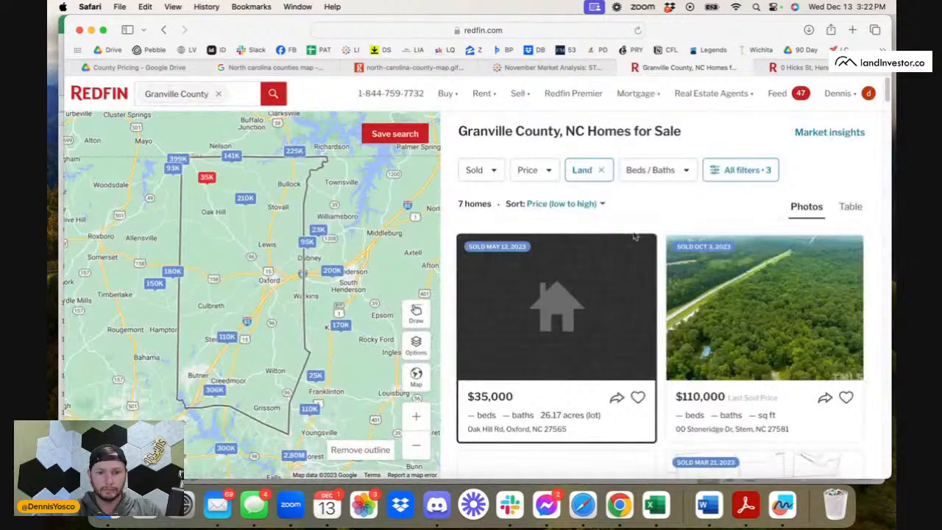
Browse Granville County's sold 20 to 40 acre lots, comparing sale prices and acreages.
scroll(699, 309, "down", 3)
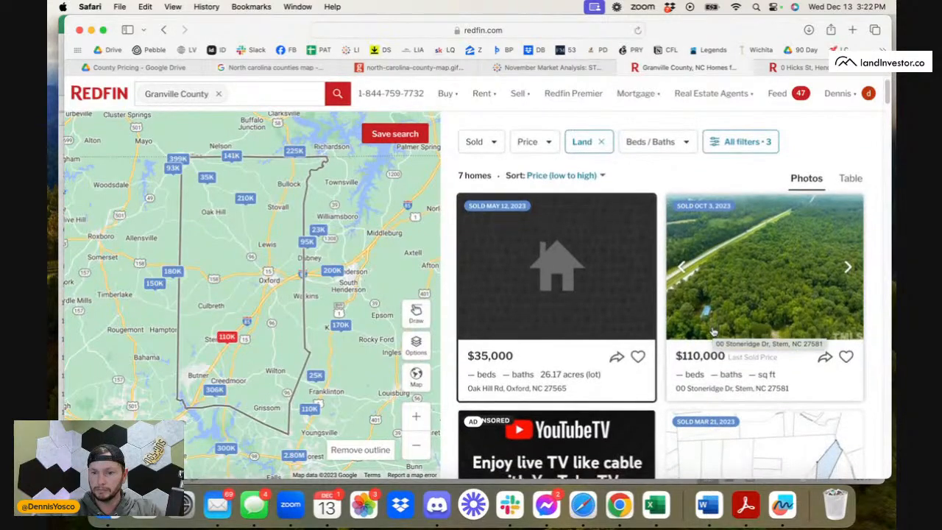
scroll(713, 333, "down", 10)
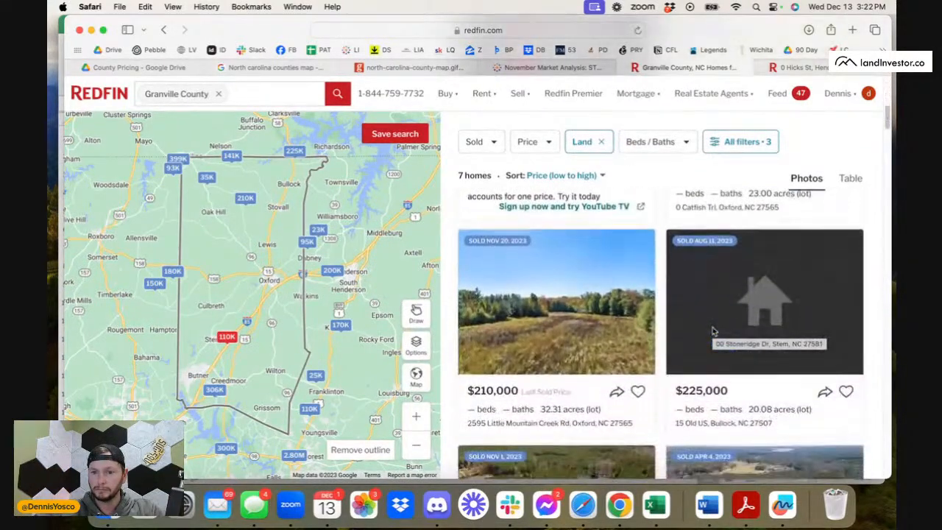
scroll(712, 333, "down", 3)
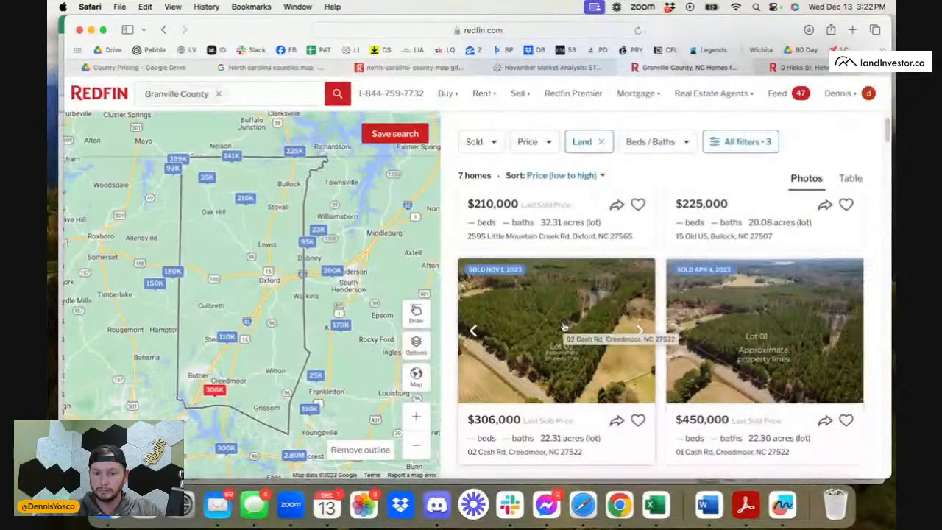
scroll(563, 322, "up", 10)
Set the lot size filter to 4 to 10 acres for Granville County's sold land.
left_click(742, 143)
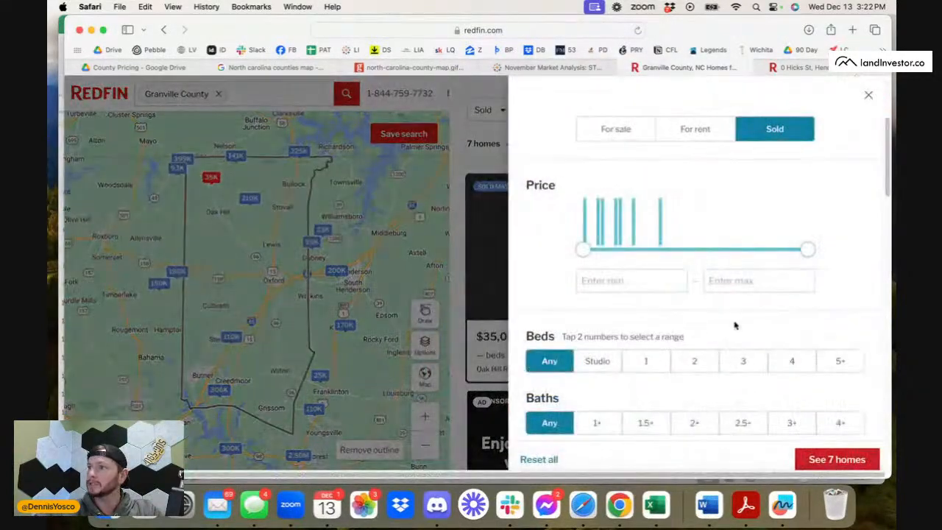
scroll(734, 326, "down", 2)
scroll(733, 326, "down", 5)
left_click(741, 263)
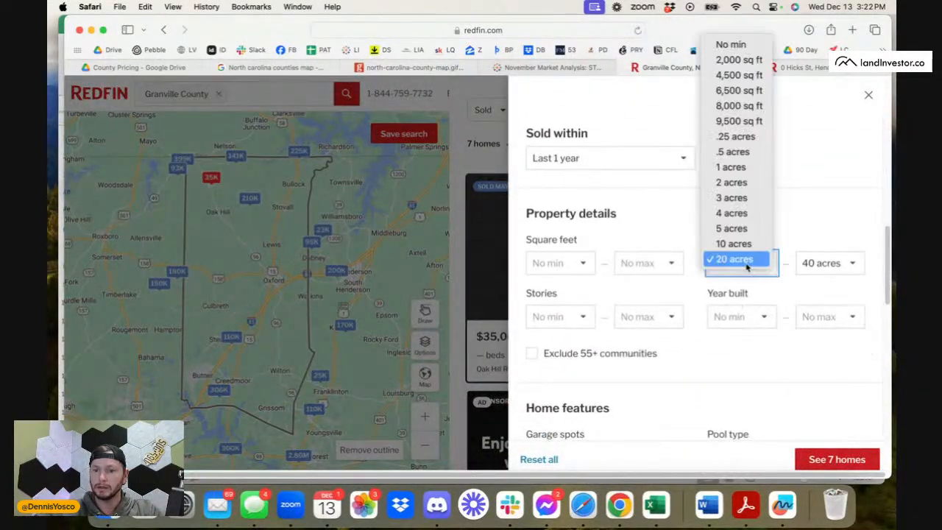
left_click(739, 215)
left_click(824, 263)
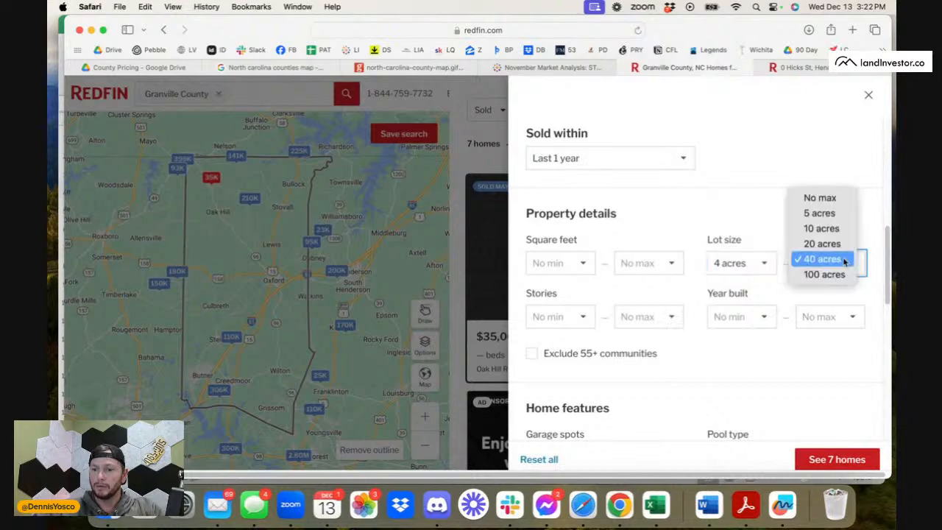
left_click(830, 230)
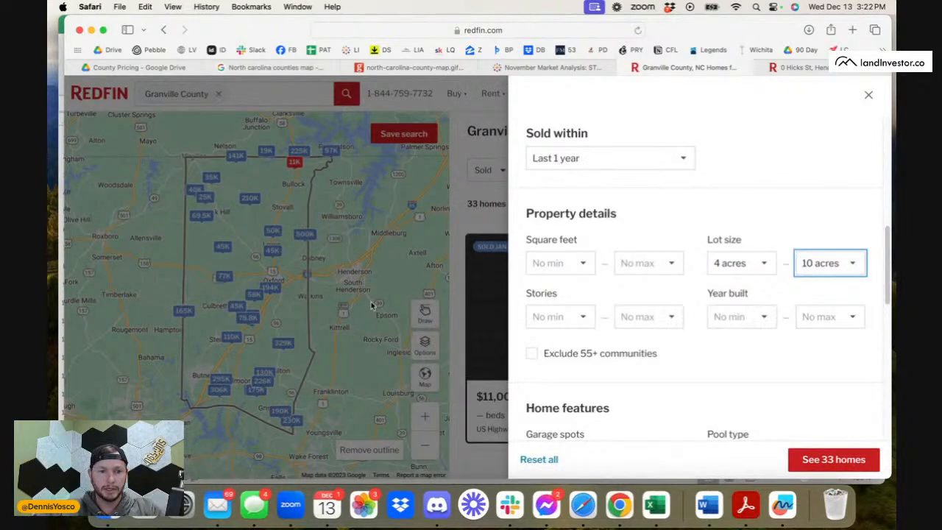
Close the filters and frame the whole of Granville County on the map to survey its sold 4 to 10 acre lots.
left_click(357, 294)
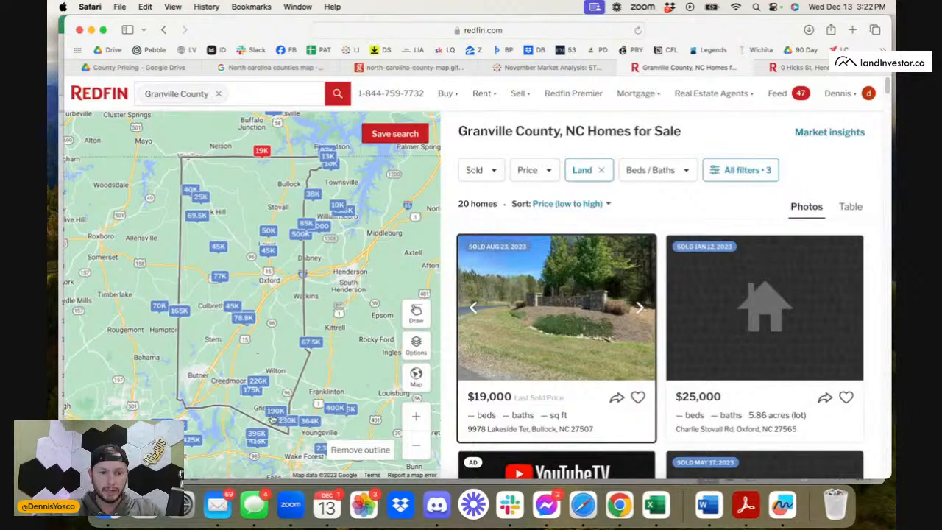
scroll(272, 418, "down", 5)
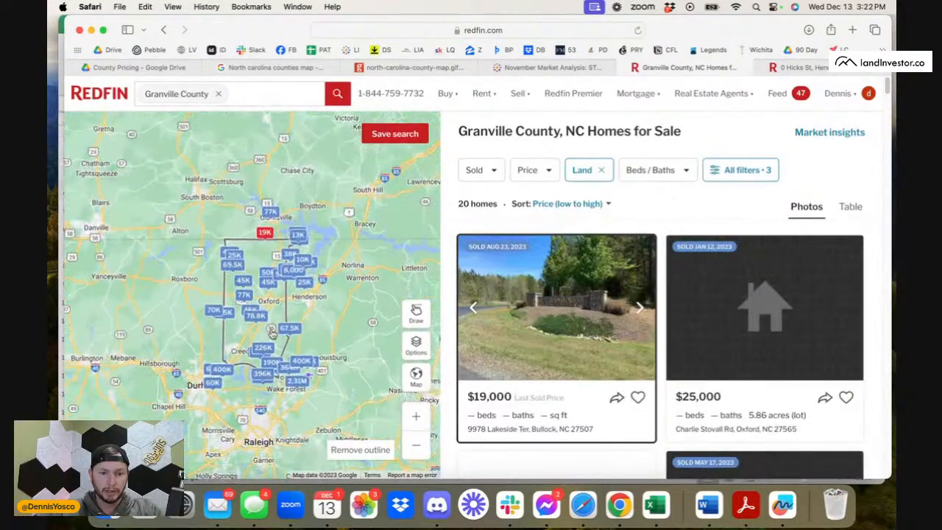
scroll(273, 333, "up", 3)
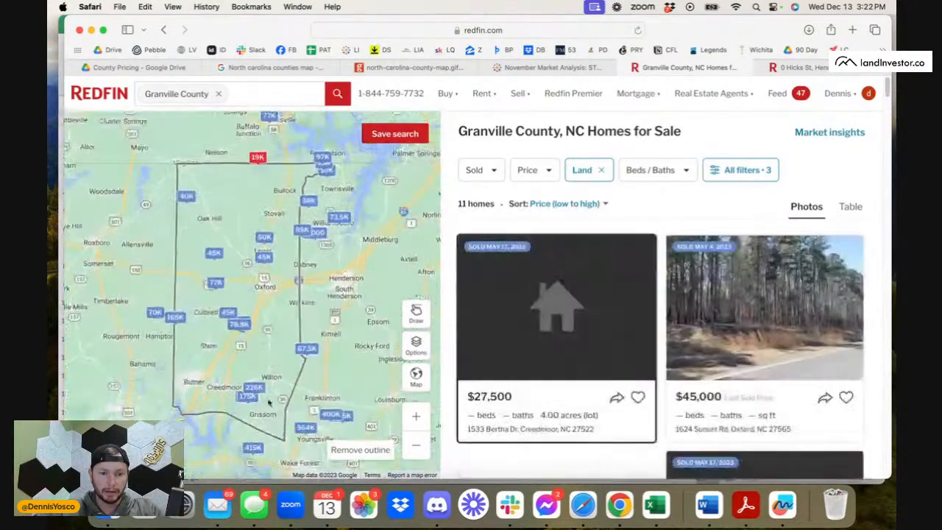
left_click_drag(271, 328, 270, 351)
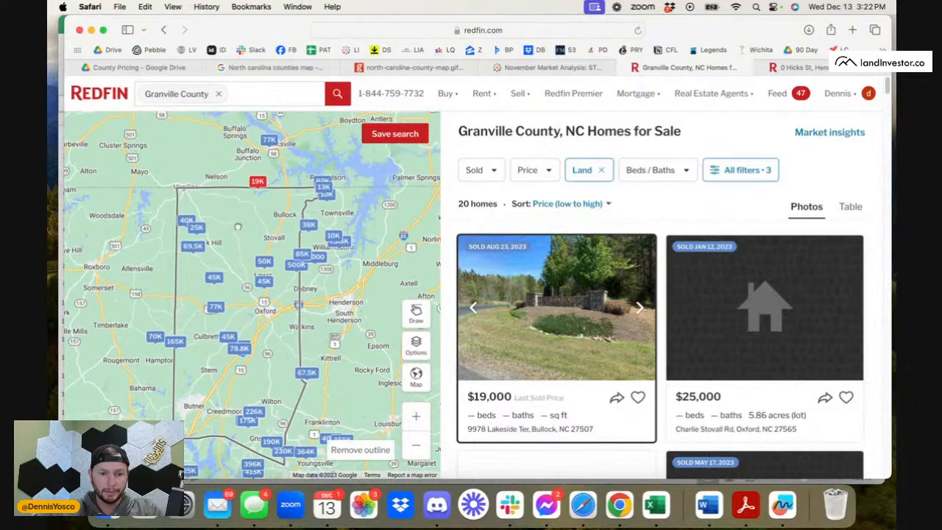
left_click_drag(238, 227, 233, 195)
left_click_drag(223, 234, 242, 296)
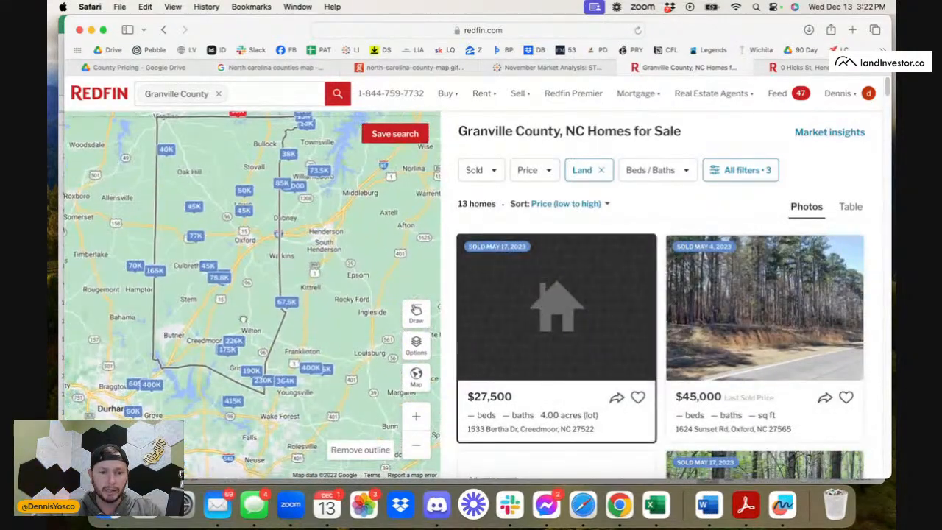
left_click_drag(237, 264, 238, 283)
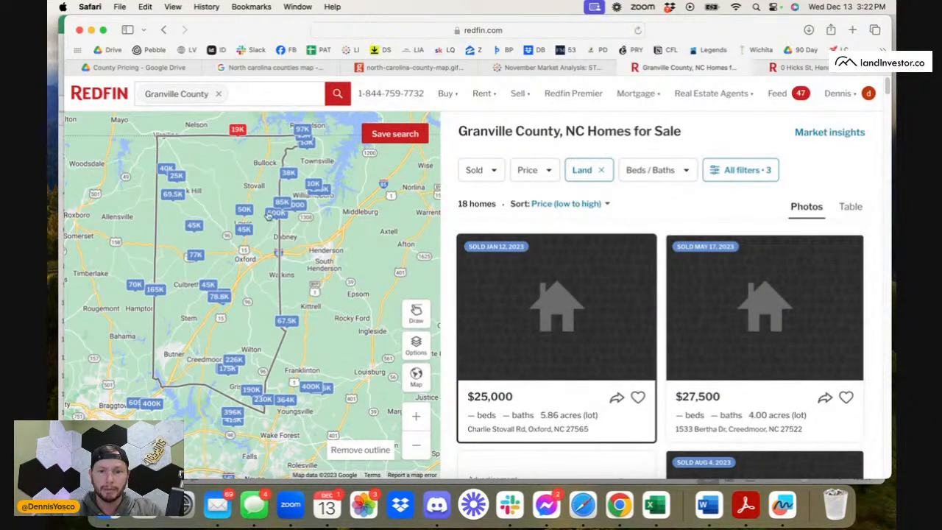
Open the $45,000 Oxford lot sold May 17, 2023 and look through its property details down to the sale history.
scroll(647, 369, "down", 6)
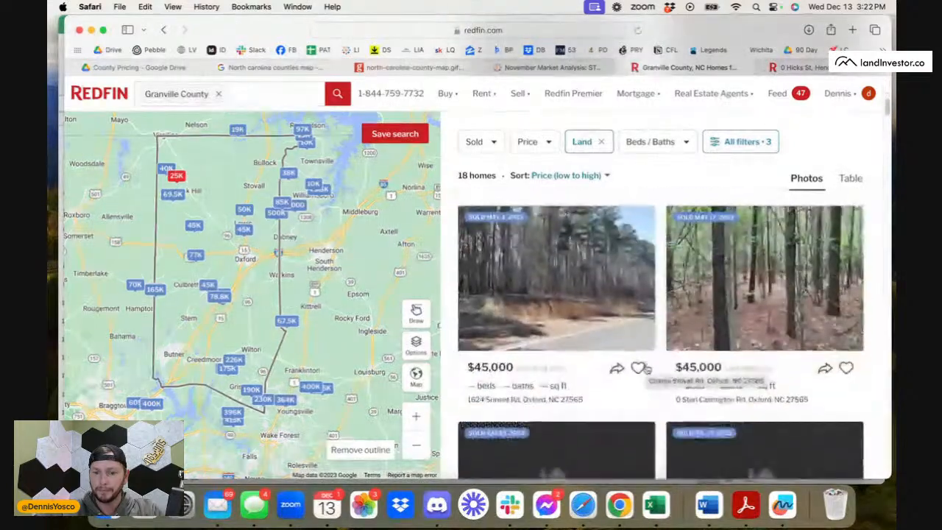
left_click(708, 364)
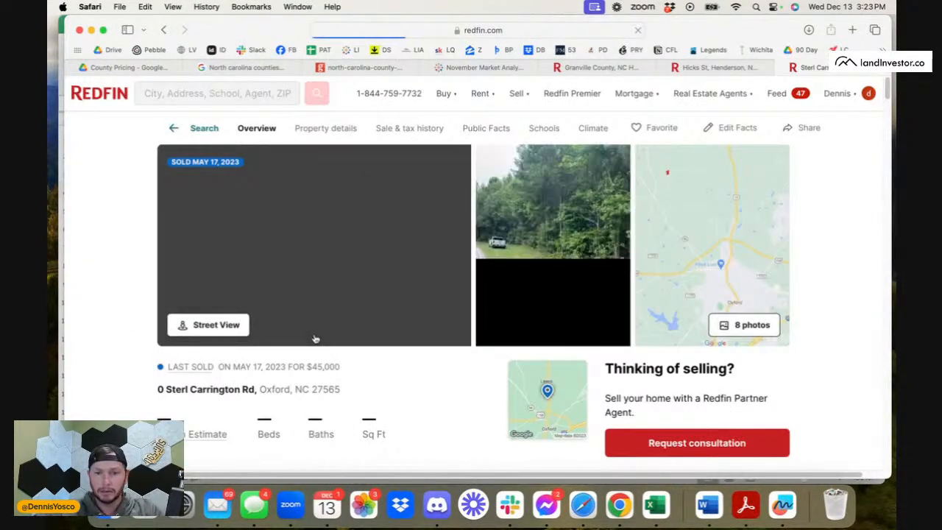
scroll(444, 399, "down", 10)
scroll(446, 400, "down", 10)
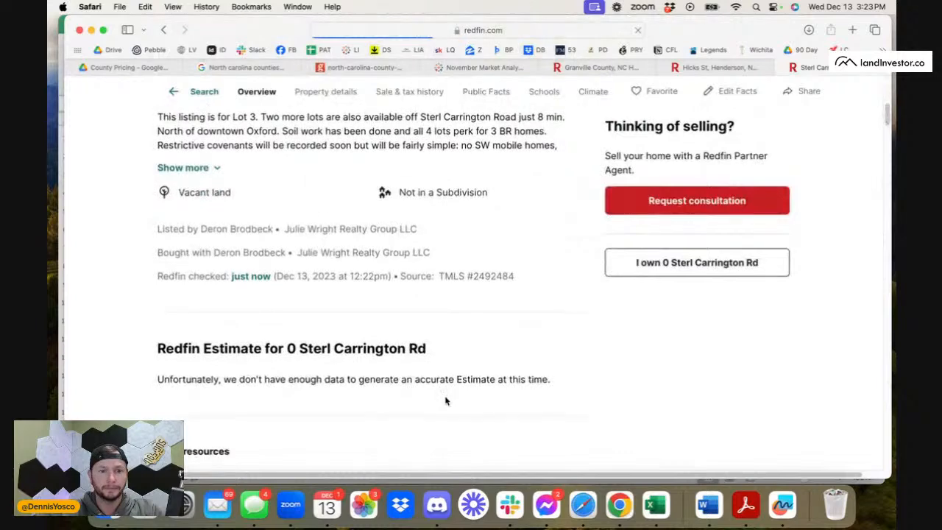
scroll(446, 400, "down", 10)
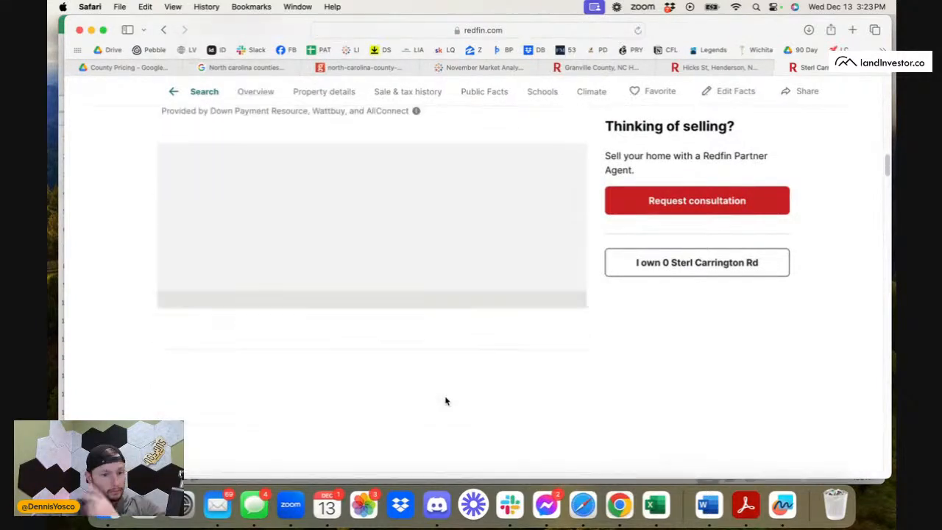
scroll(446, 401, "down", 10)
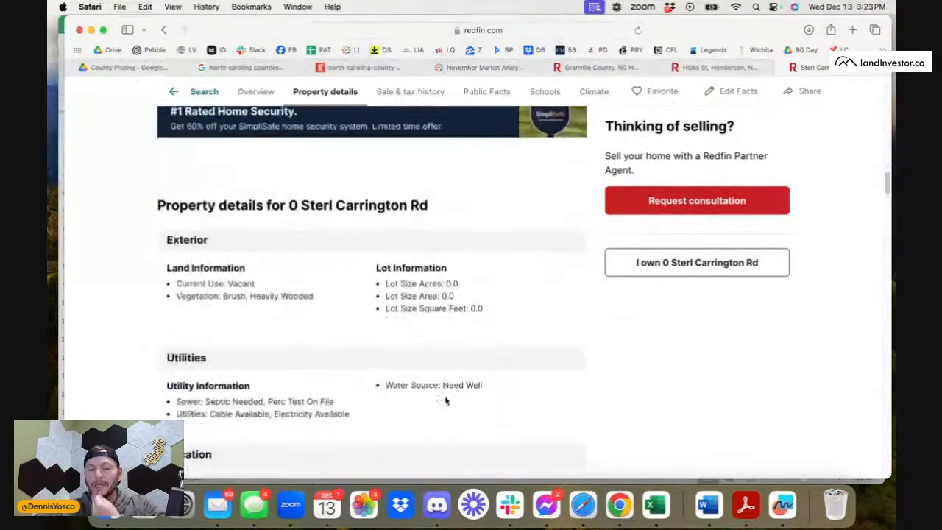
scroll(445, 400, "down", 5)
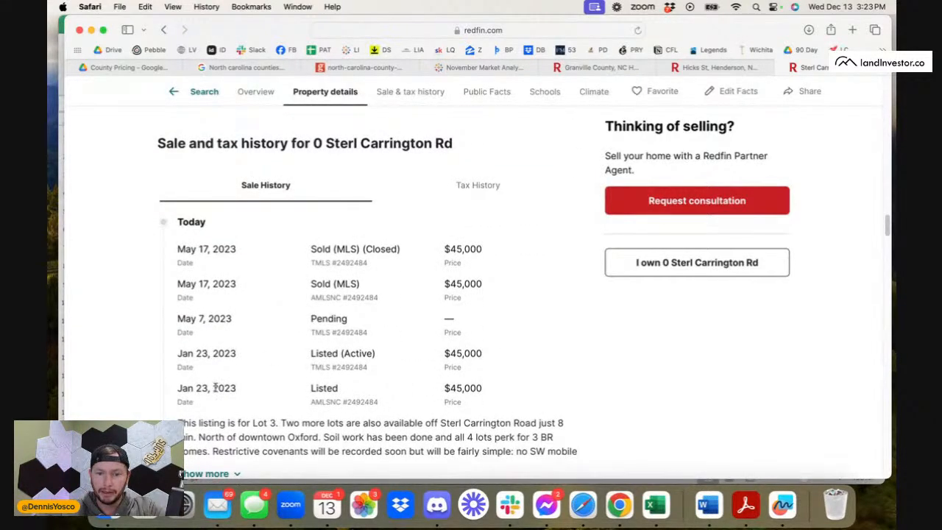
Compare the lot's January listing date with its pending and sold dates, then return to the Granville County results.
left_click_drag(215, 388, 295, 393)
left_click(294, 394)
left_click_drag(183, 390, 256, 390)
left_click(267, 394)
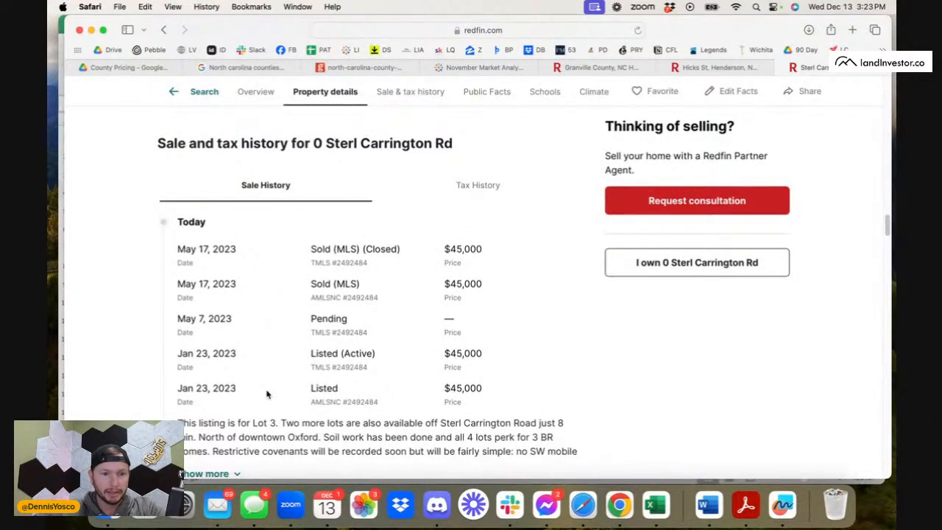
scroll(414, 336, "up", 1)
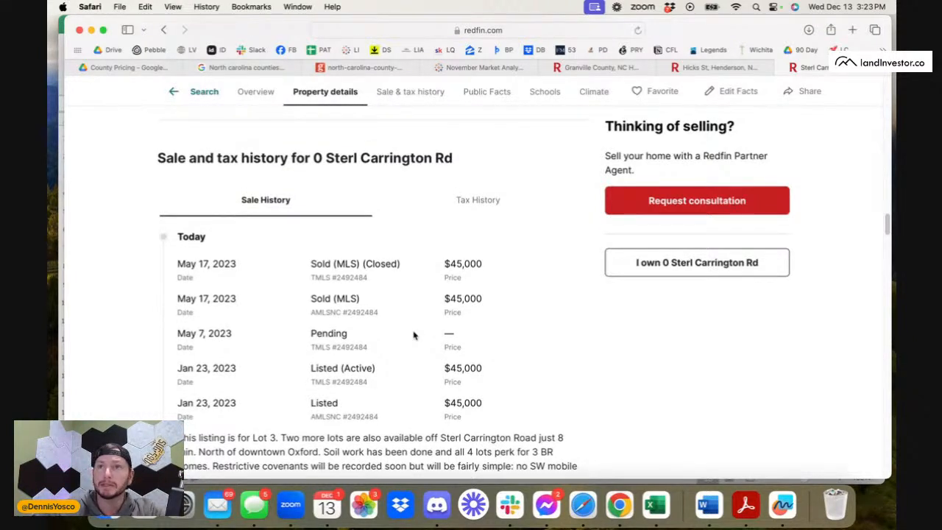
scroll(414, 335, "down", 5)
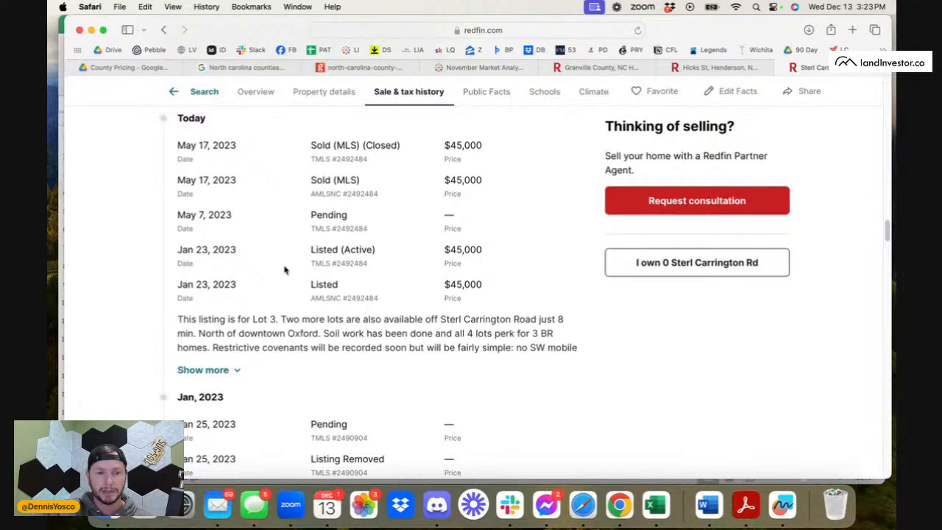
scroll(286, 270, "left", 5)
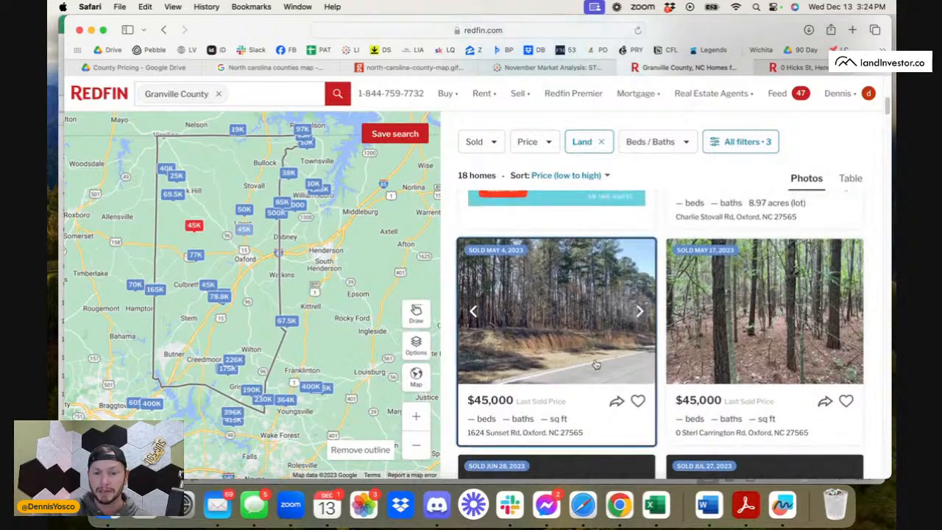
Open the $45,000 Oxford lot sold May 4, 2023 and look through its details down to the sale history.
left_click(559, 324)
scroll(574, 357, "down", 2)
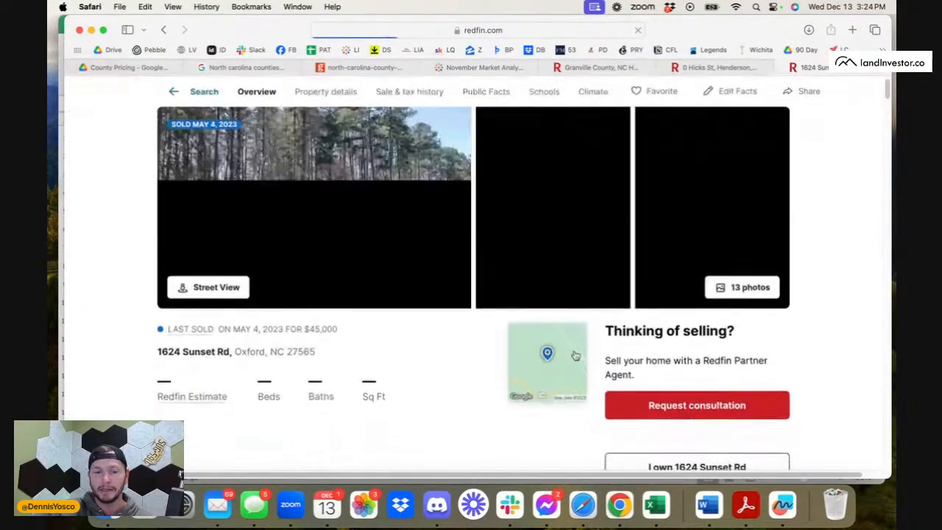
scroll(390, 452, "down", 8)
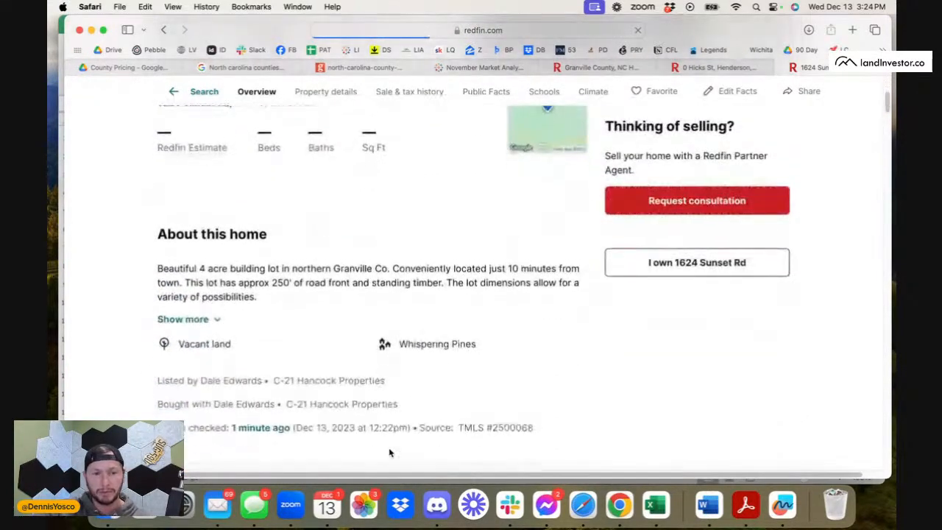
scroll(390, 453, "down", 15)
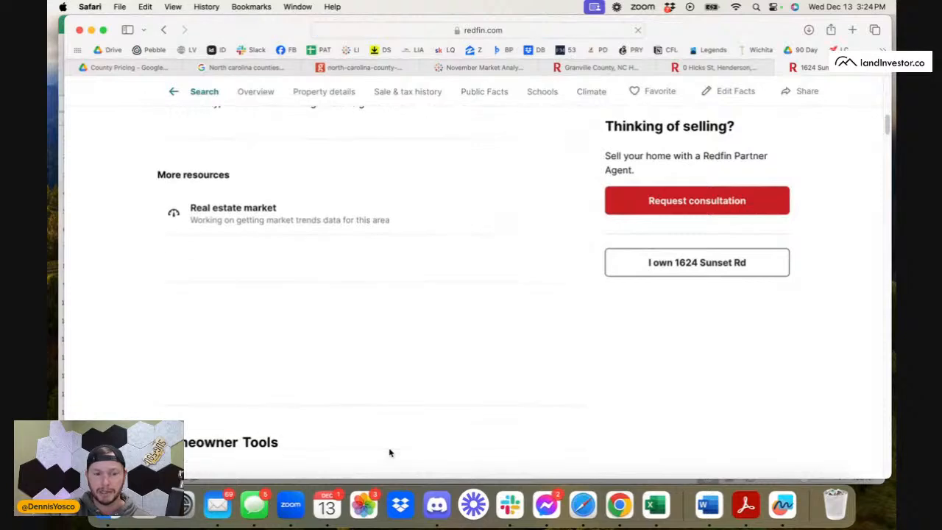
scroll(389, 449, "down", 15)
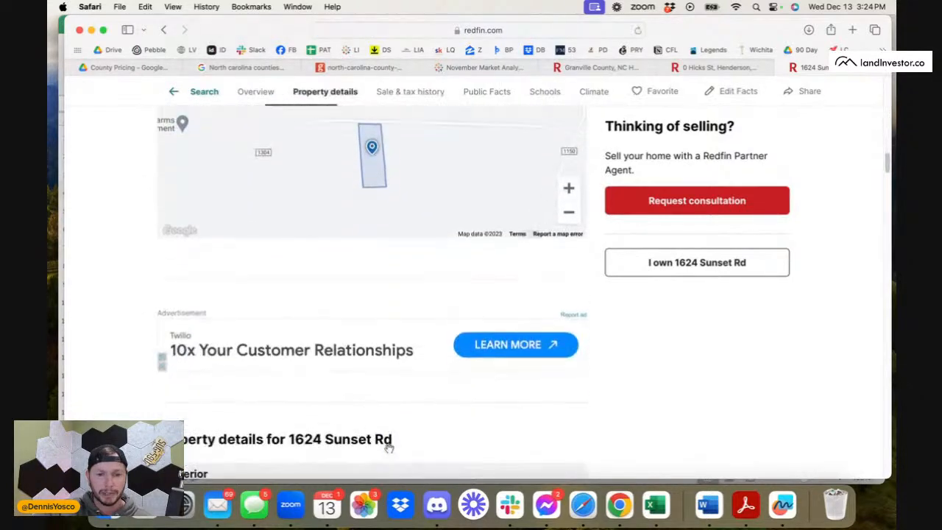
scroll(390, 453, "down", 5)
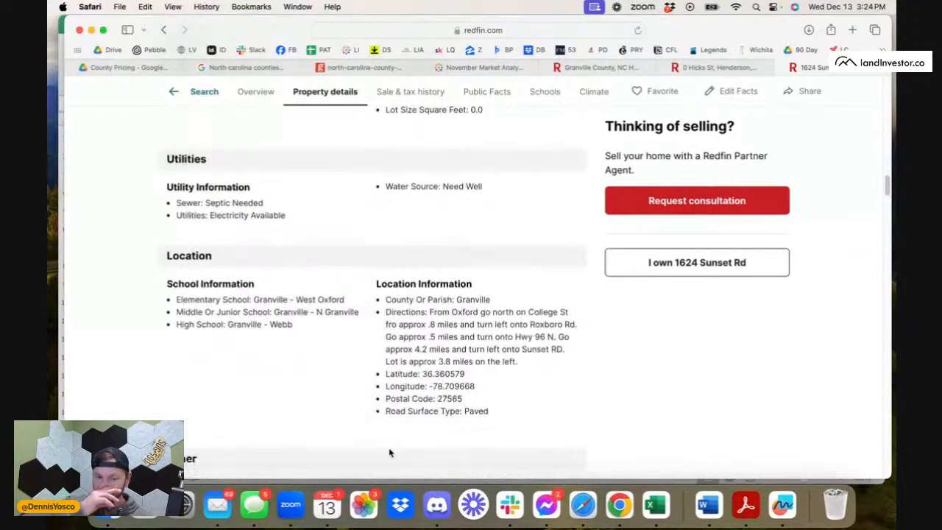
scroll(390, 452, "down", 6)
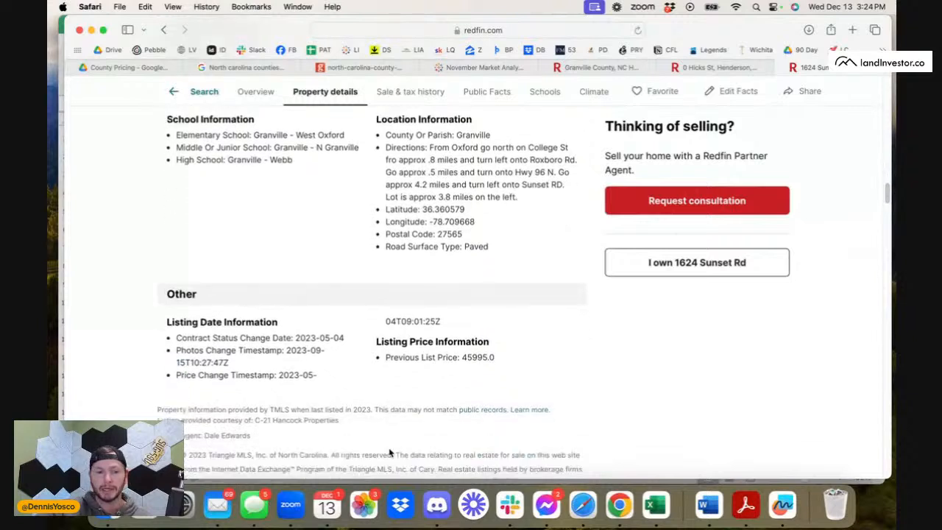
scroll(390, 453, "down", 11)
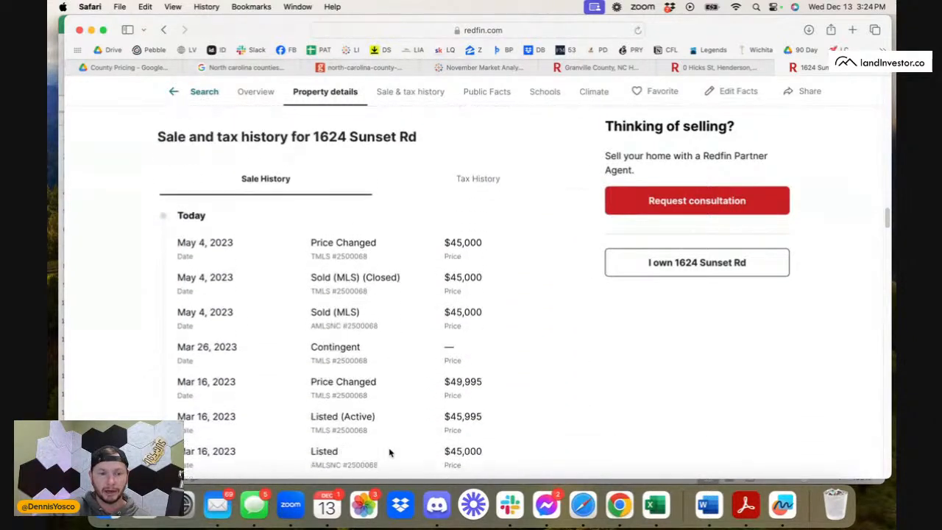
Compare the March listing date with the May 4, 2023 sale date in the sale history, and close the listing.
scroll(327, 395, "down", 1)
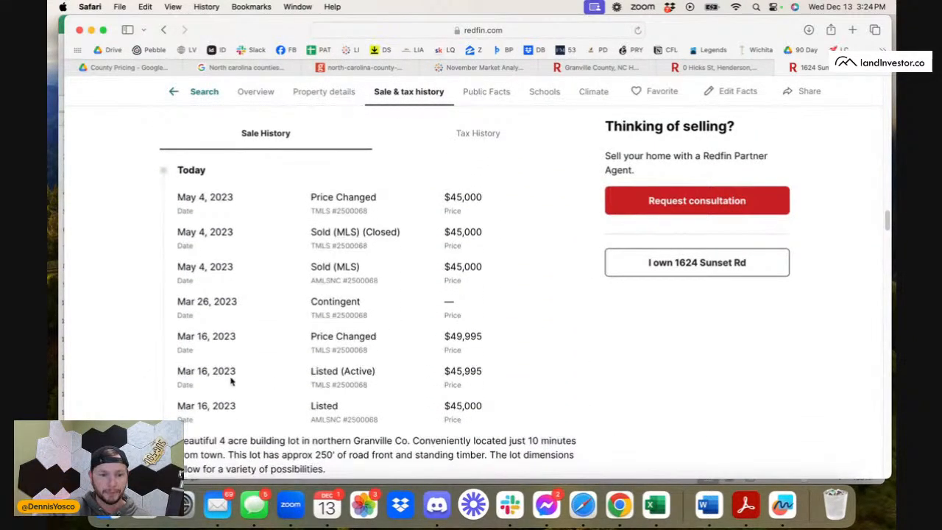
left_click_drag(181, 401, 246, 403)
left_click_drag(191, 198, 233, 201)
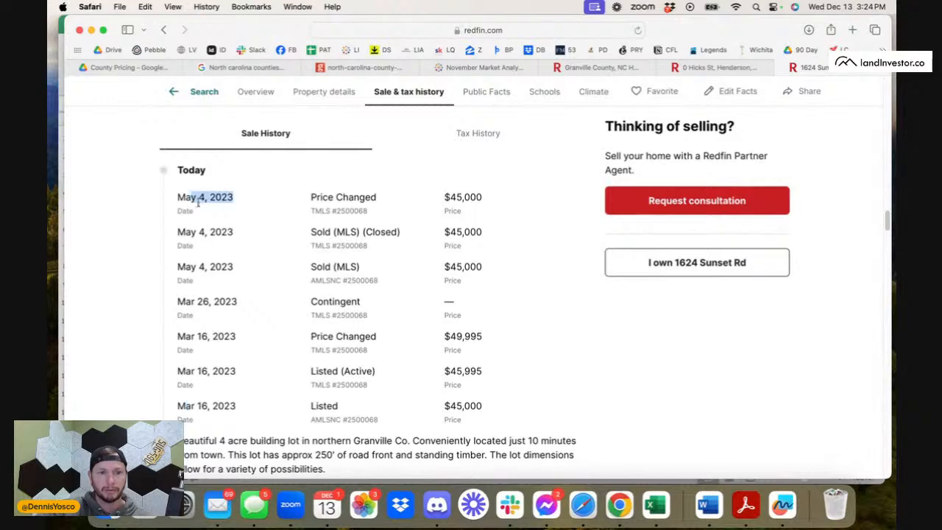
left_click(226, 207)
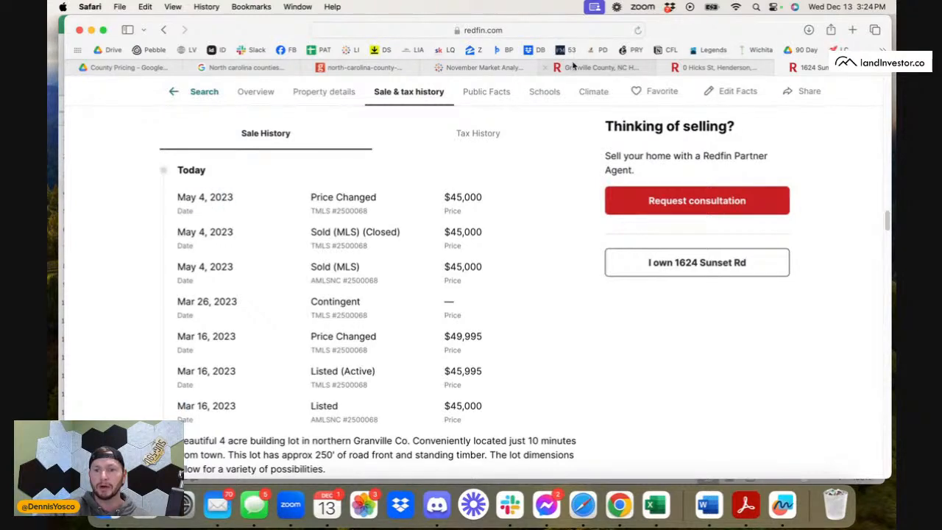
left_click(781, 68)
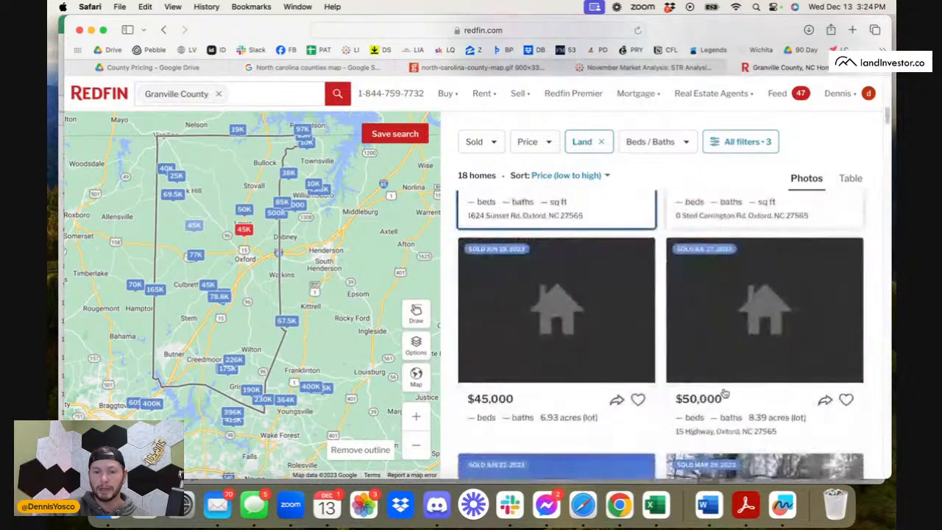
Find the 5-acre Rougemont lot sold November 27, 2023 in the results, open it and review its property details.
scroll(725, 394, "down", 7)
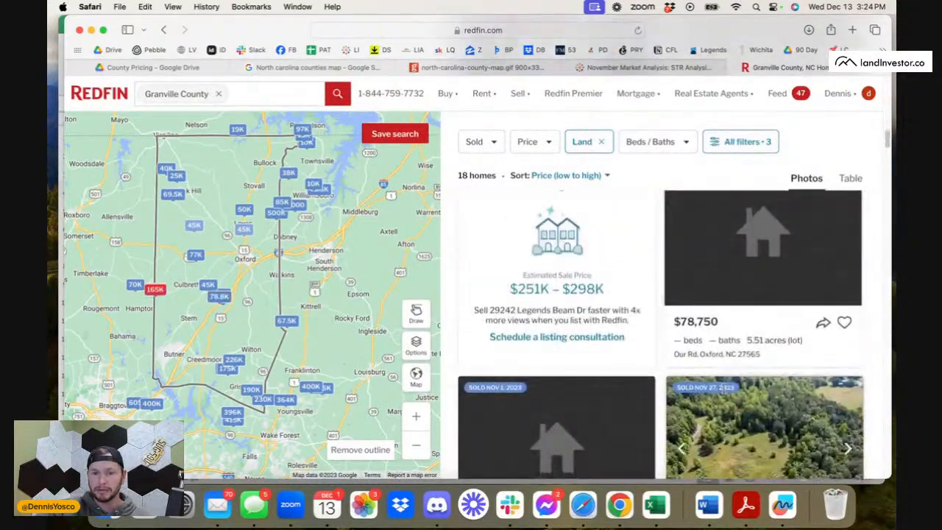
scroll(725, 387, "down", 5)
left_click(754, 276)
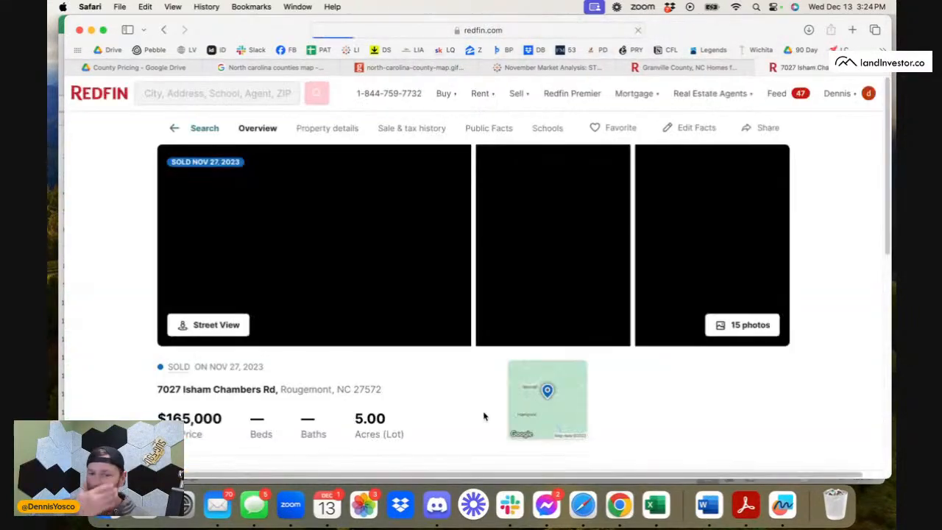
scroll(484, 417, "down", 10)
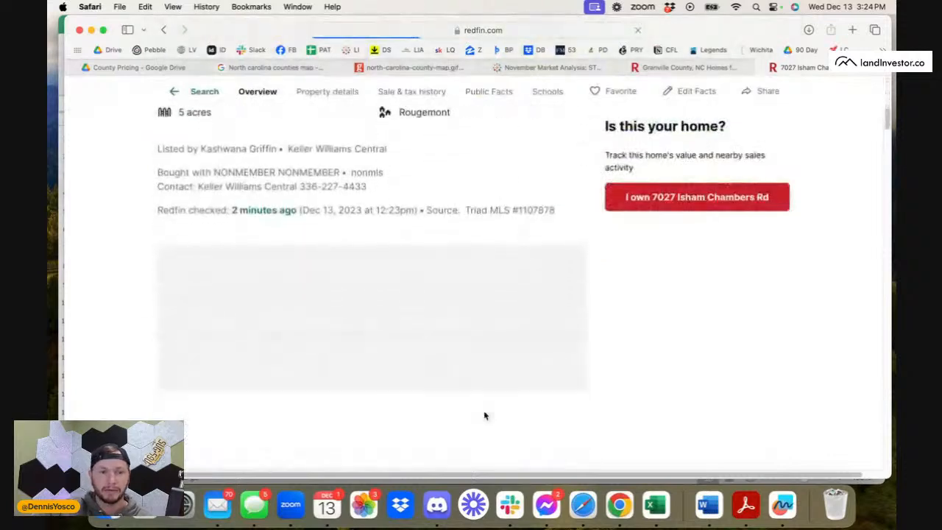
scroll(484, 417, "down", 10)
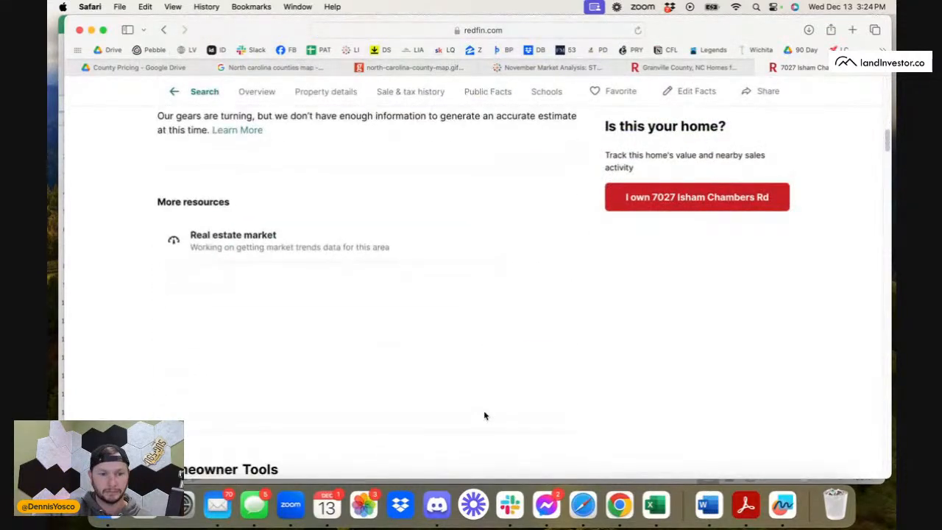
scroll(484, 416, "down", 10)
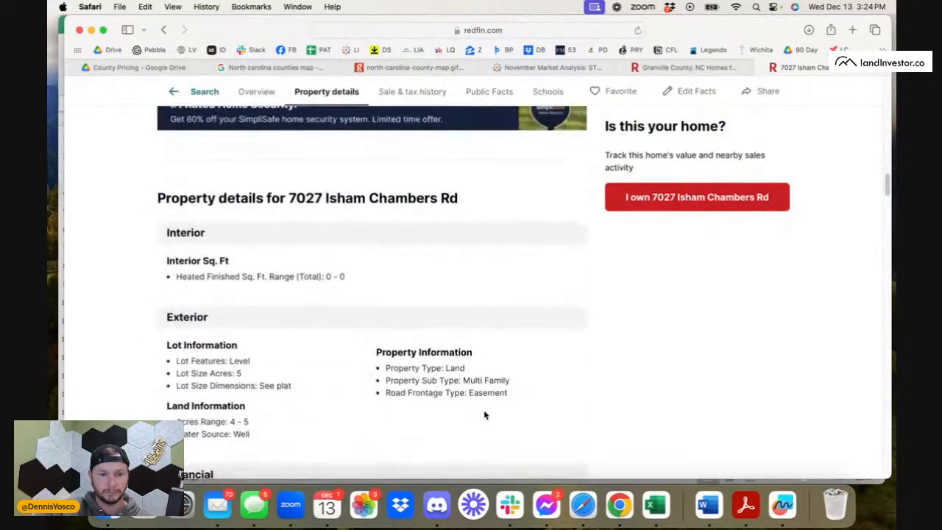
Examine the Rougemont lot's sale history and highlight the date of its July 2023 price change.
scroll(484, 416, "down", 10)
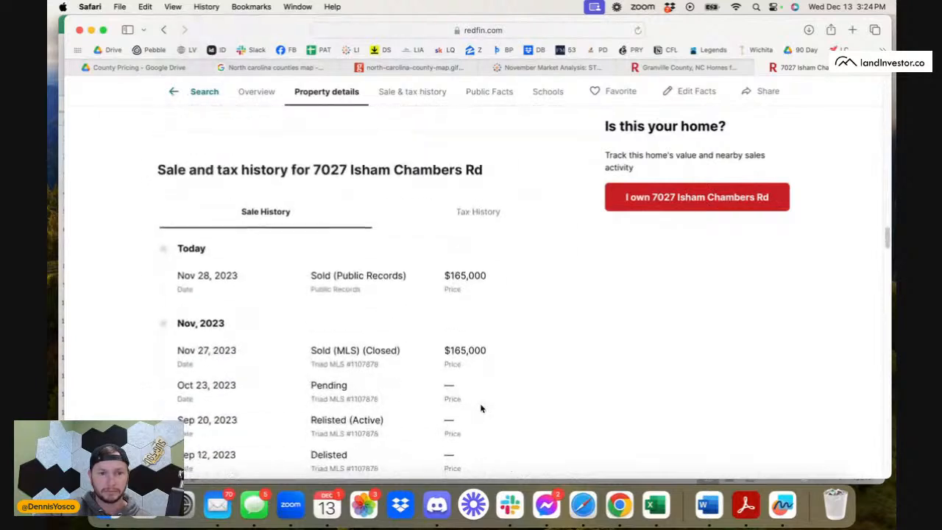
scroll(480, 408, "down", 4)
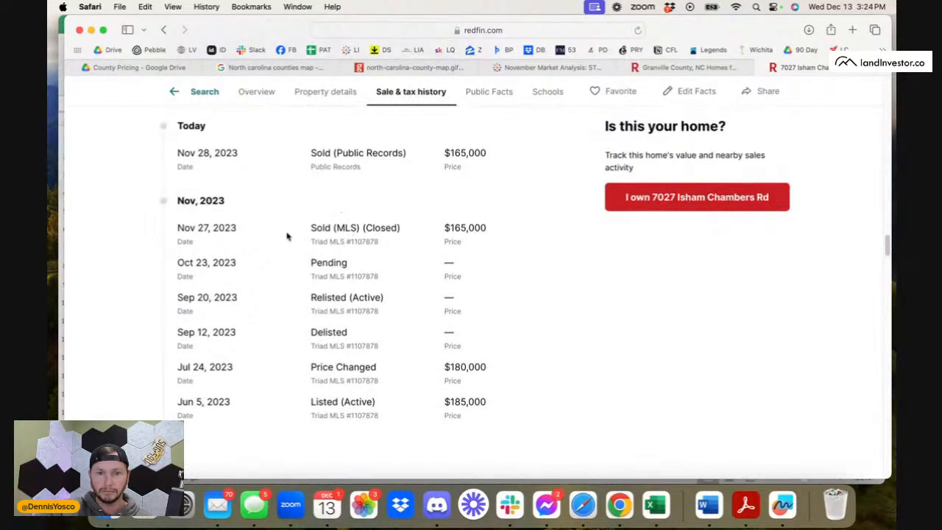
left_click_drag(191, 366, 234, 366)
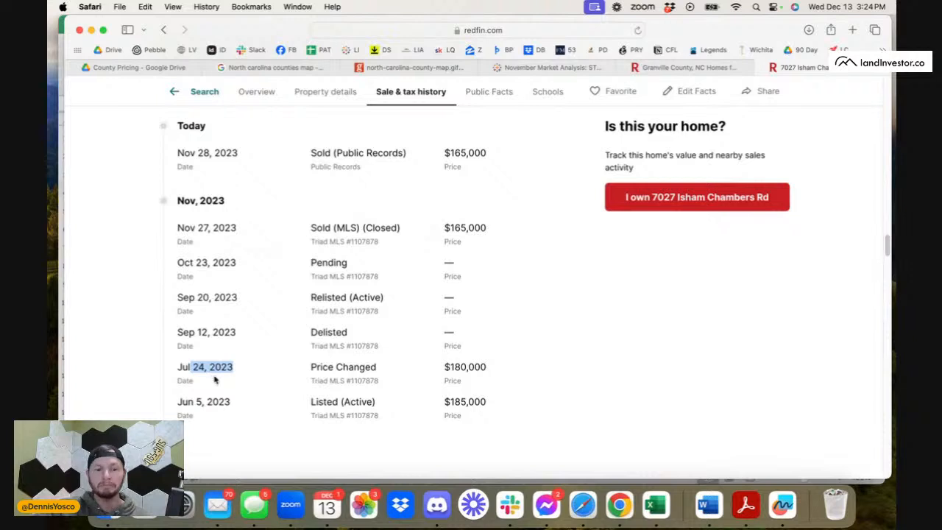
Check the Rougemont lot's June 2023 listing entry in the sale history and close the listing.
left_click(197, 399)
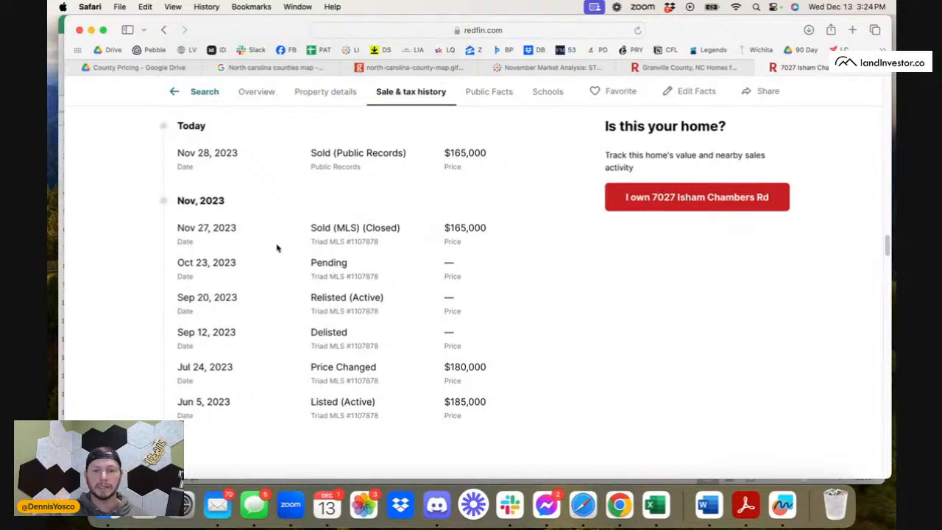
scroll(408, 250, "up", 15)
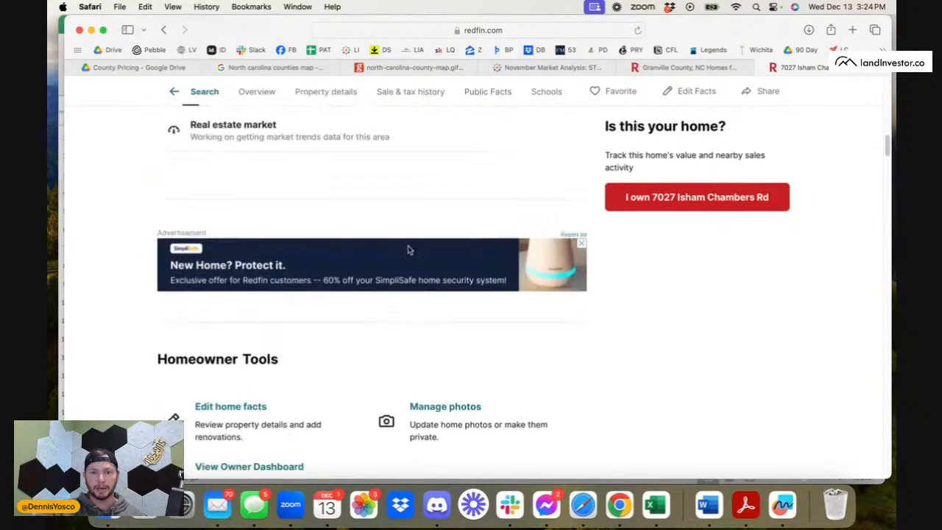
scroll(409, 251, "left", 5)
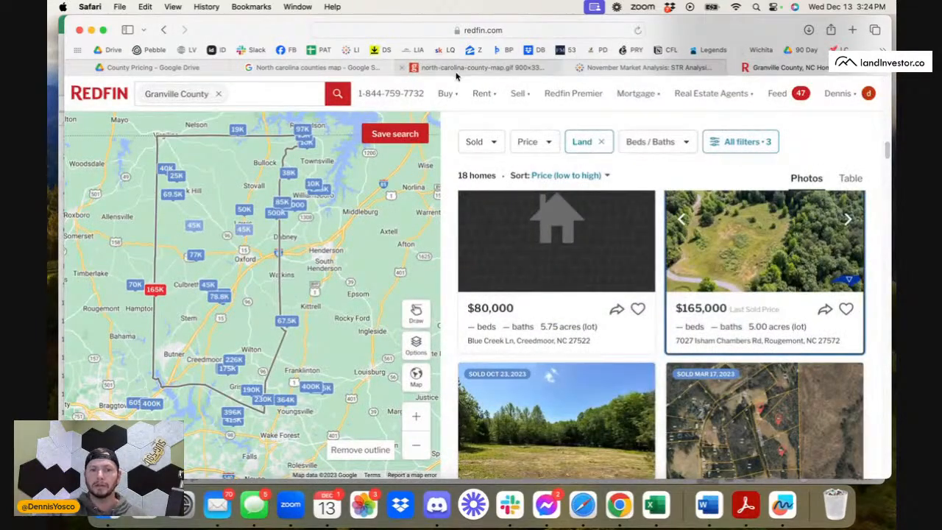
Switch to the County Pricing folder in Google Drive and make a copy of Mail Prep Template V2.
left_click(193, 68)
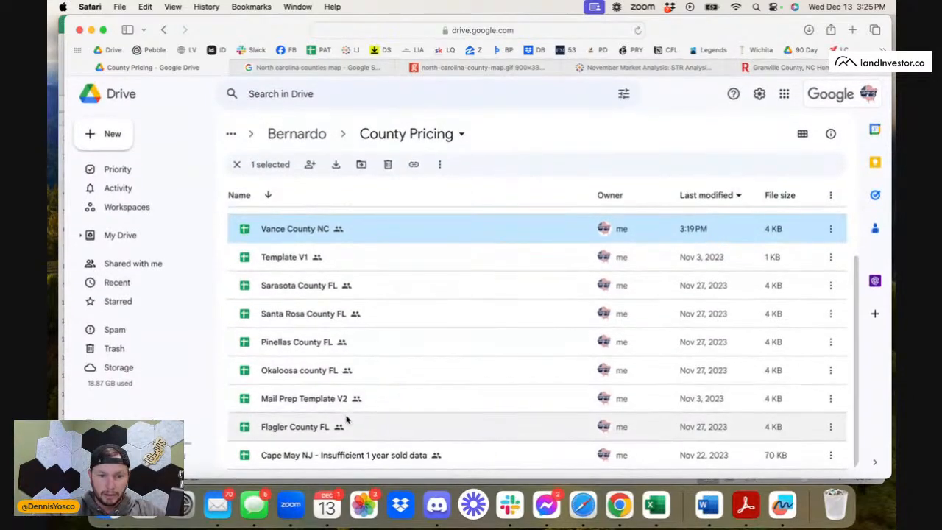
right_click(328, 400)
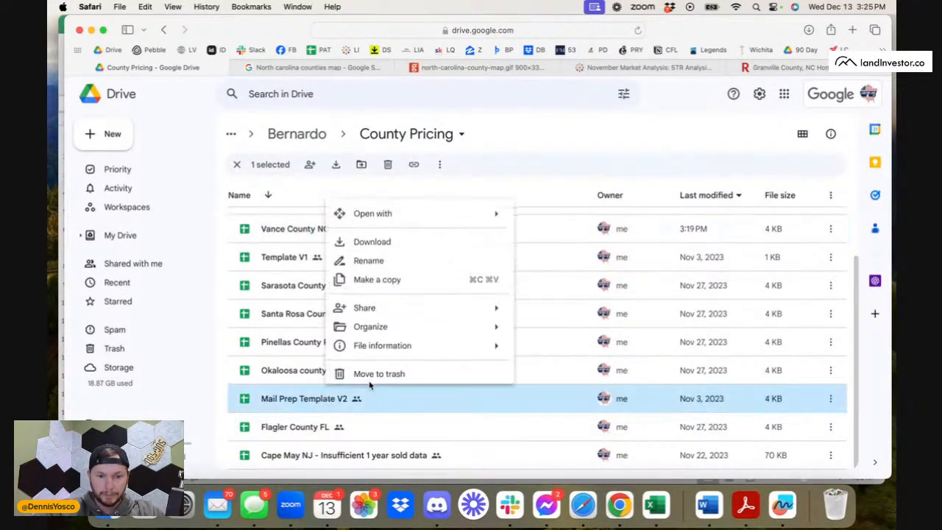
left_click(404, 279)
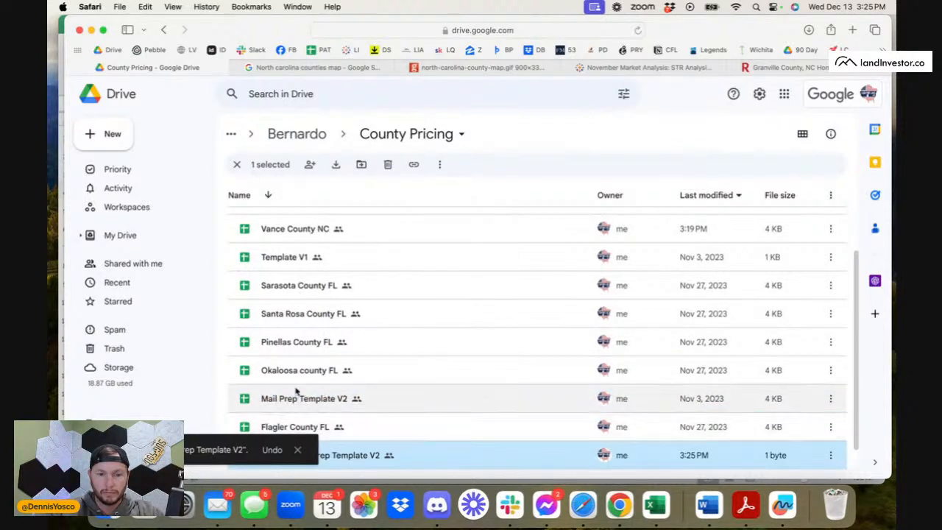
Rename the copied mail prep template as "Granville county NC".
scroll(299, 393, "down", 1)
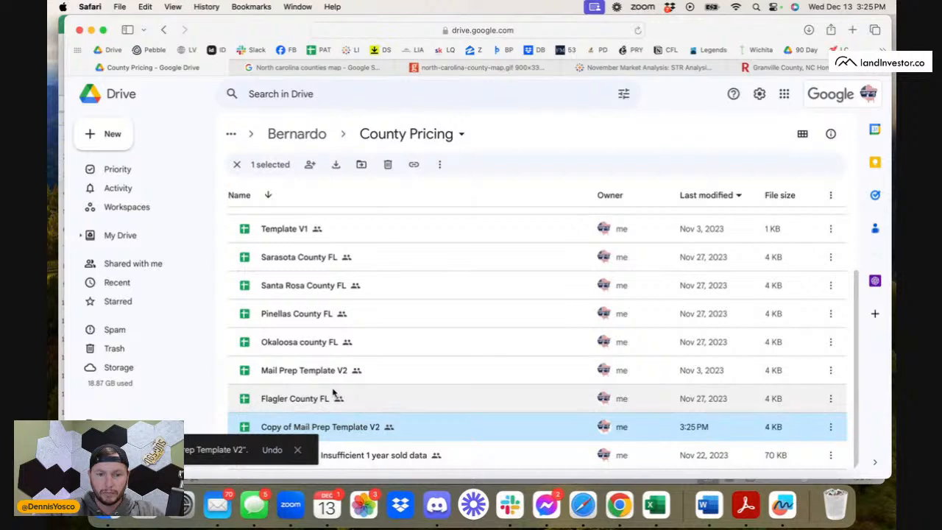
right_click(337, 429)
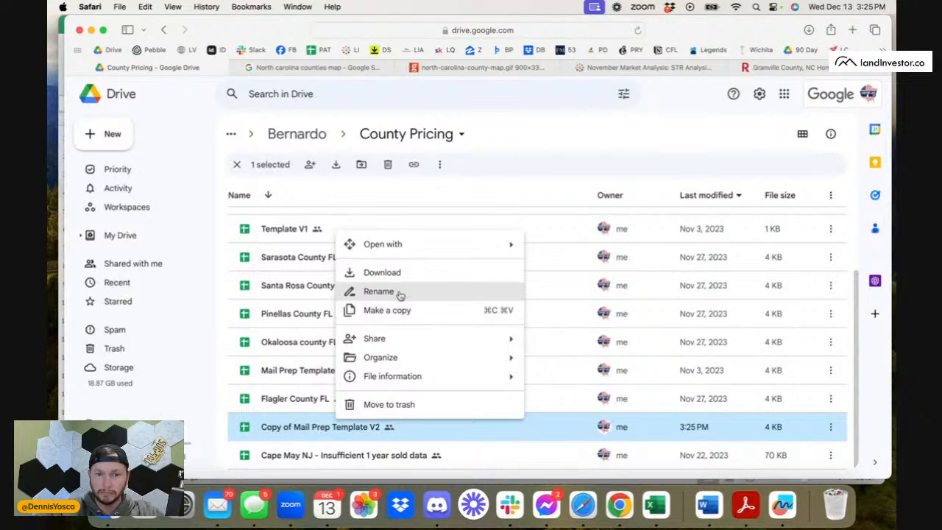
left_click(398, 291)
type("Gran")
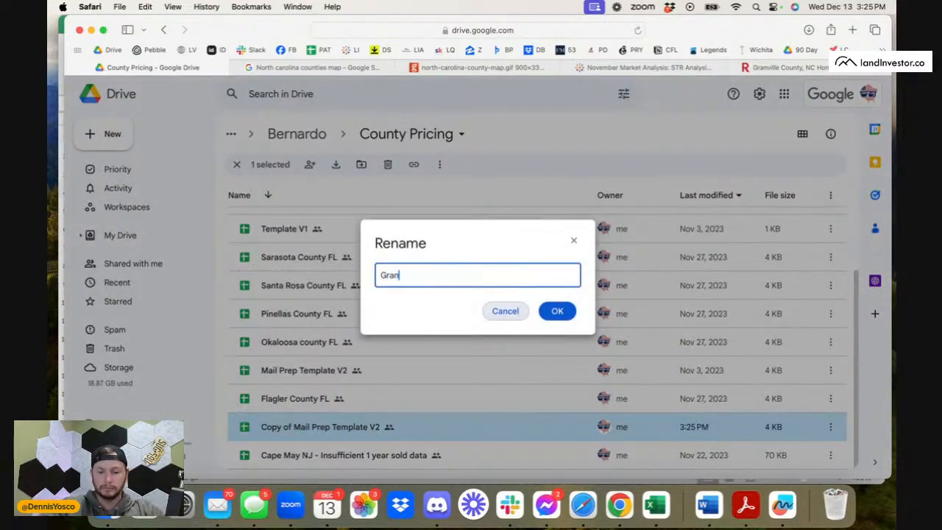
type("ville county Nc")
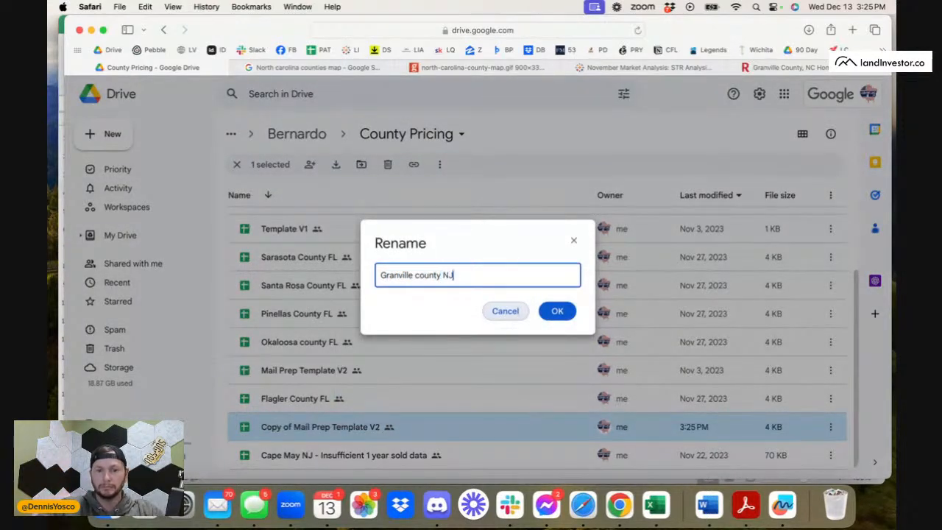
key("BackSpace")
type("C")
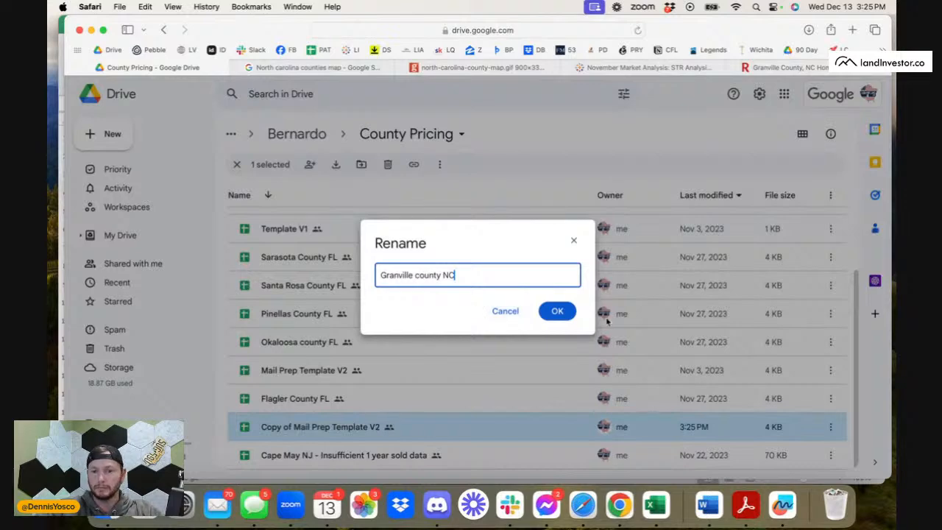
left_click(550, 312)
scroll(437, 338, "up", 2)
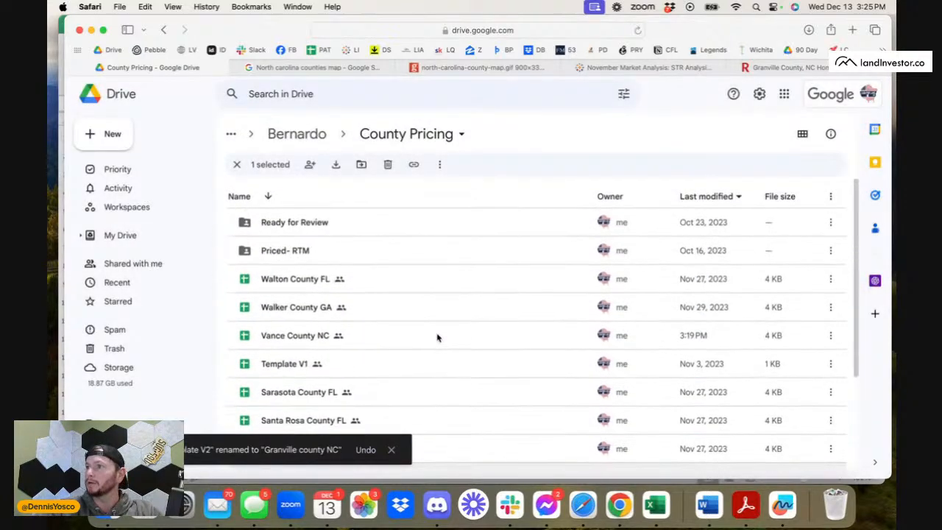
scroll(437, 337, "down", 3)
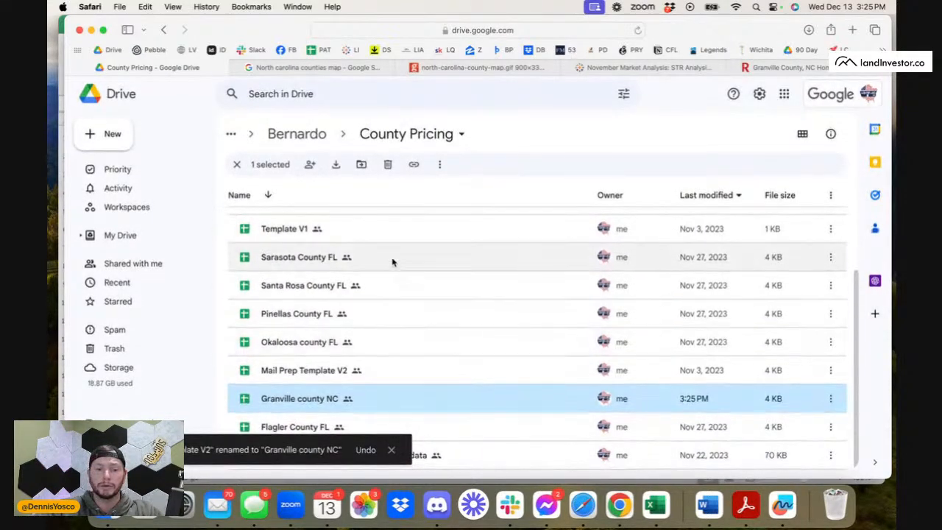
scroll(391, 260, "up", 2)
scroll(391, 261, "down", 2)
scroll(392, 262, "up", 5)
scroll(392, 262, "down", 4)
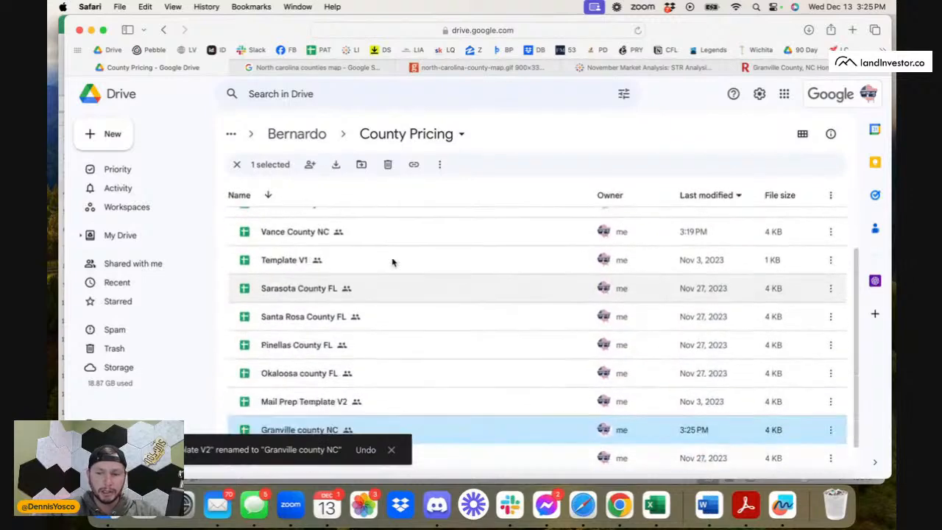